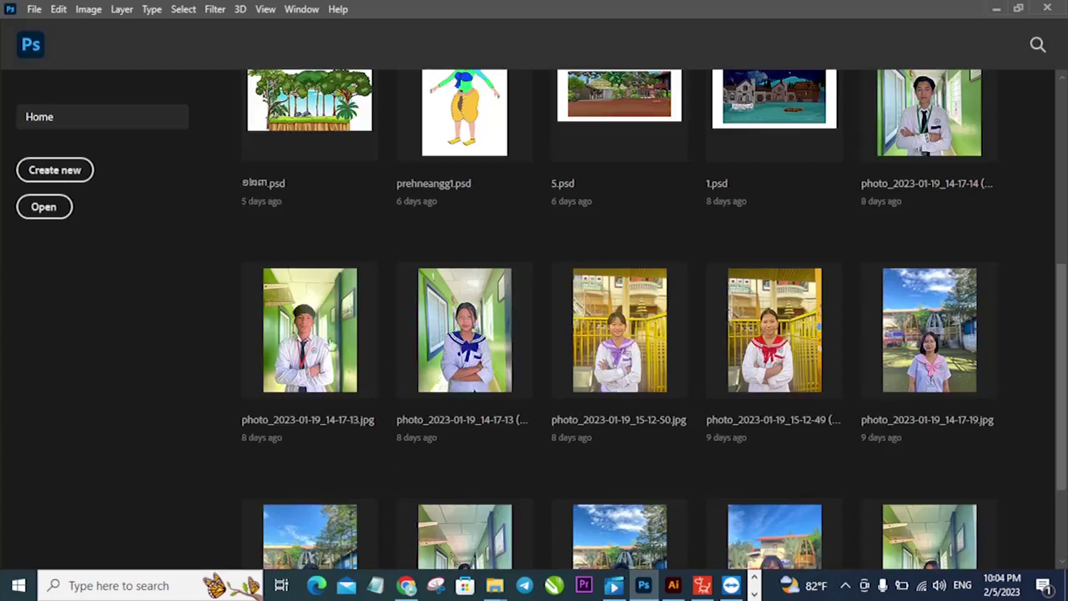
- Create a new document from the HDTV 1080p preset with the resolution set to 100 pixels/inch, and collapse the Layers panel
left_click(43, 171)
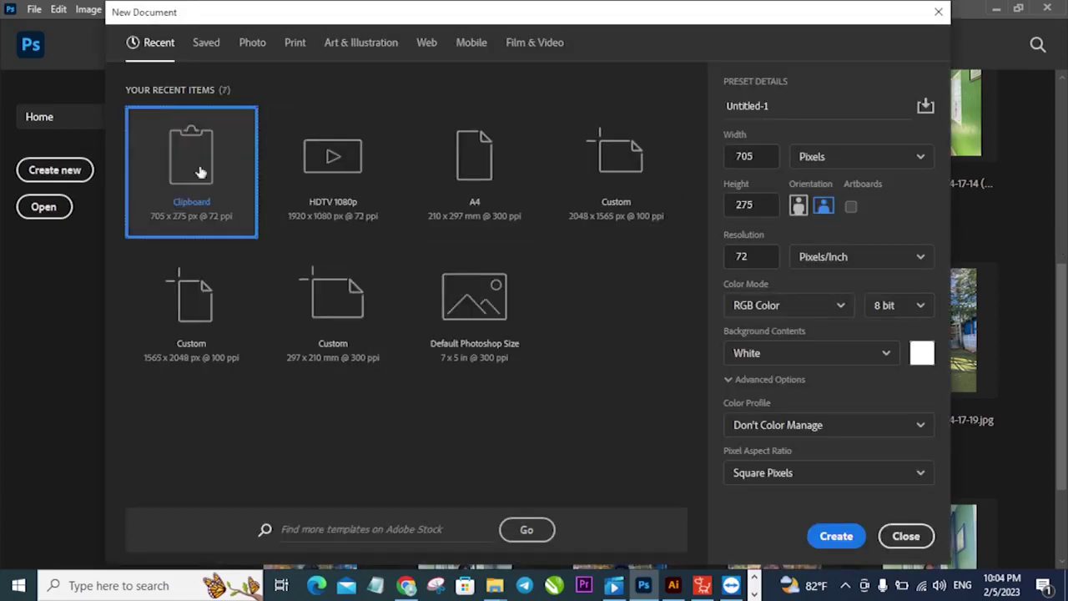
left_click(332, 219)
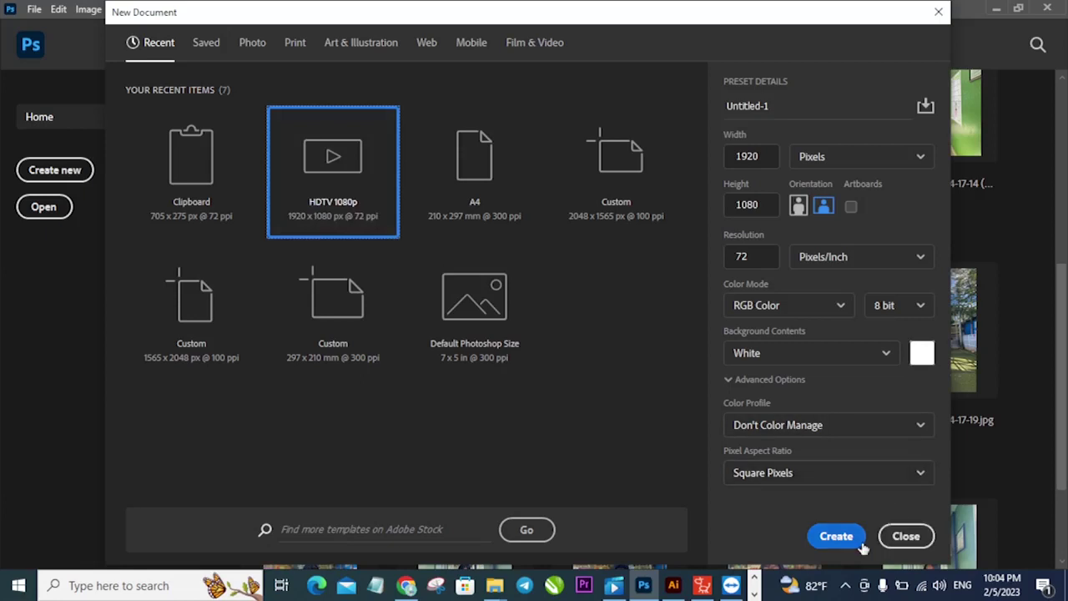
left_click(803, 265)
left_click(763, 258)
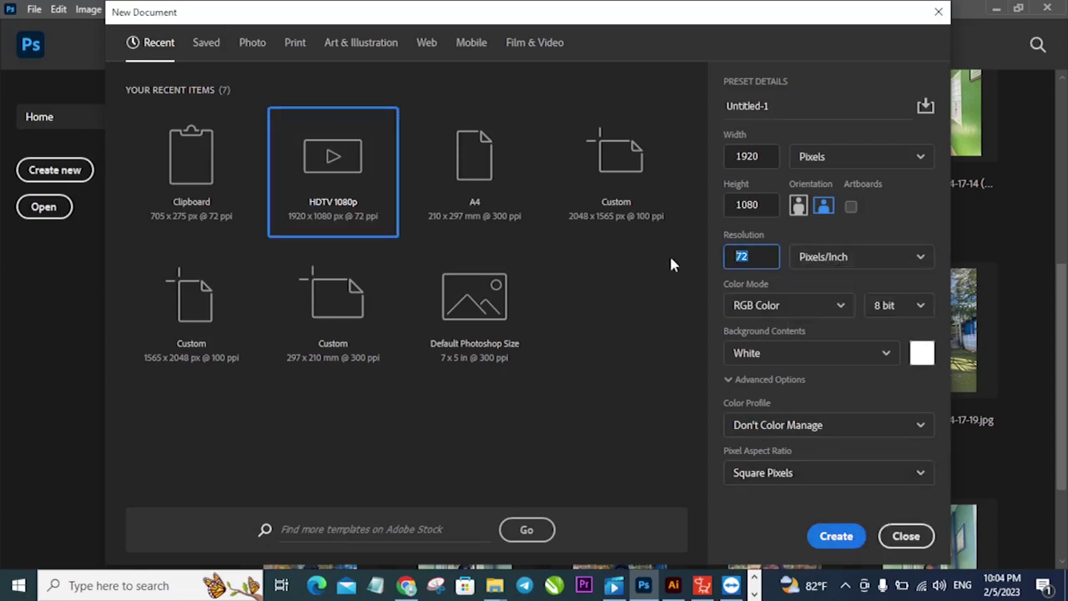
type("100")
left_click(838, 538)
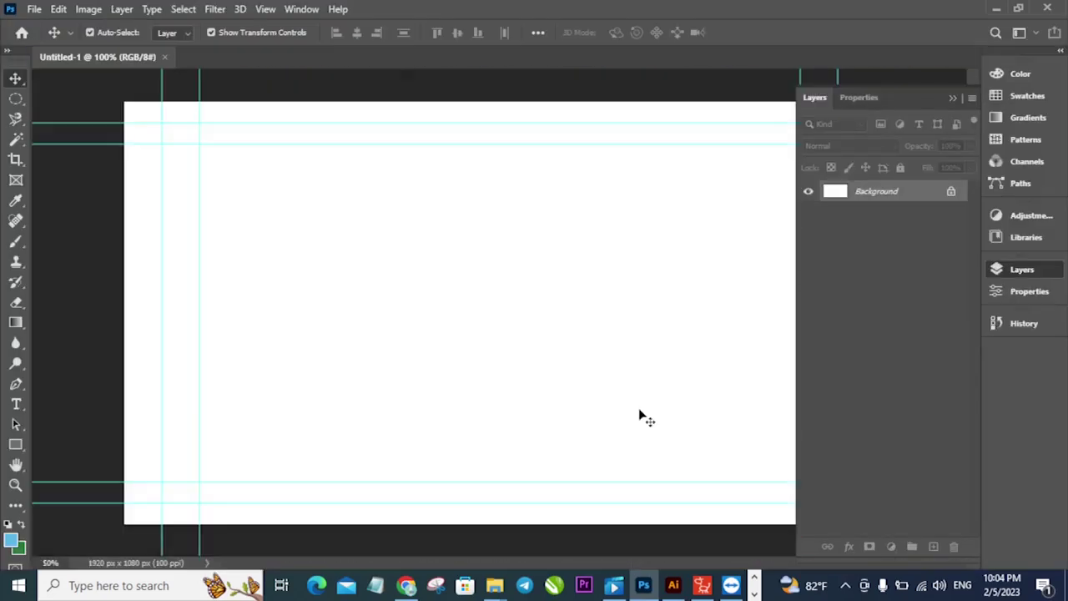
left_click(949, 95)
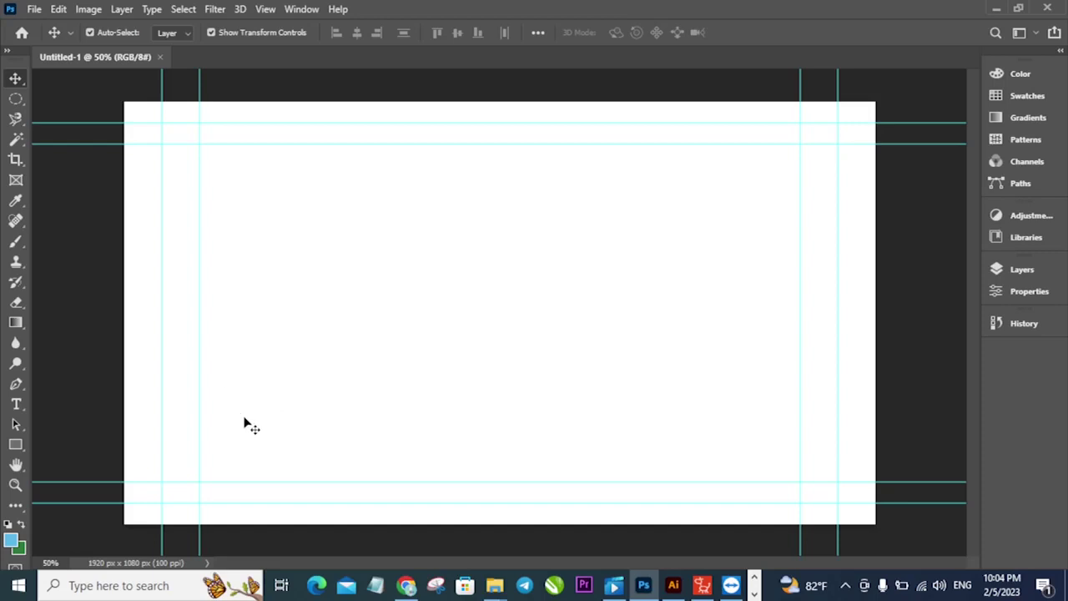
- Switch to File Explorer, show the vector-illustration-mountain-landscape folder in the waterfall folder as icons, and preview its 77 image
mouse_move(494, 586)
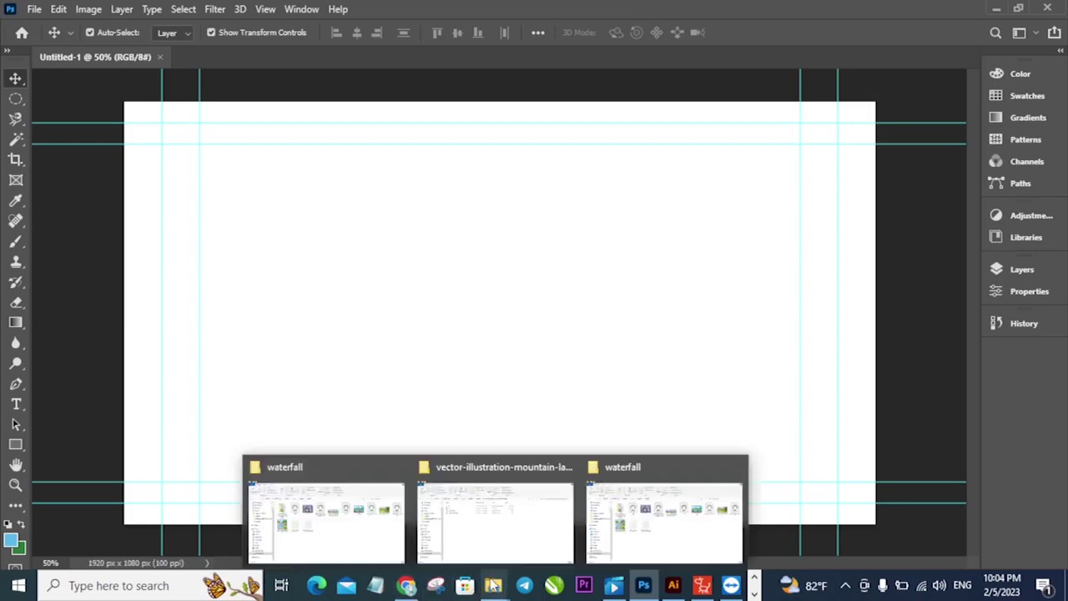
left_click(347, 509)
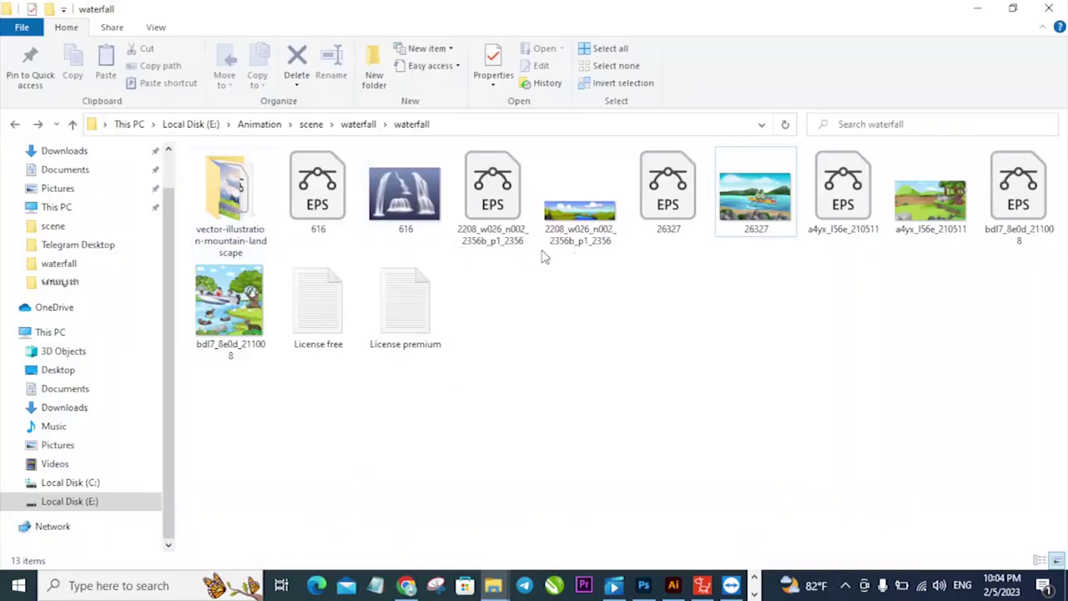
double_click(233, 208)
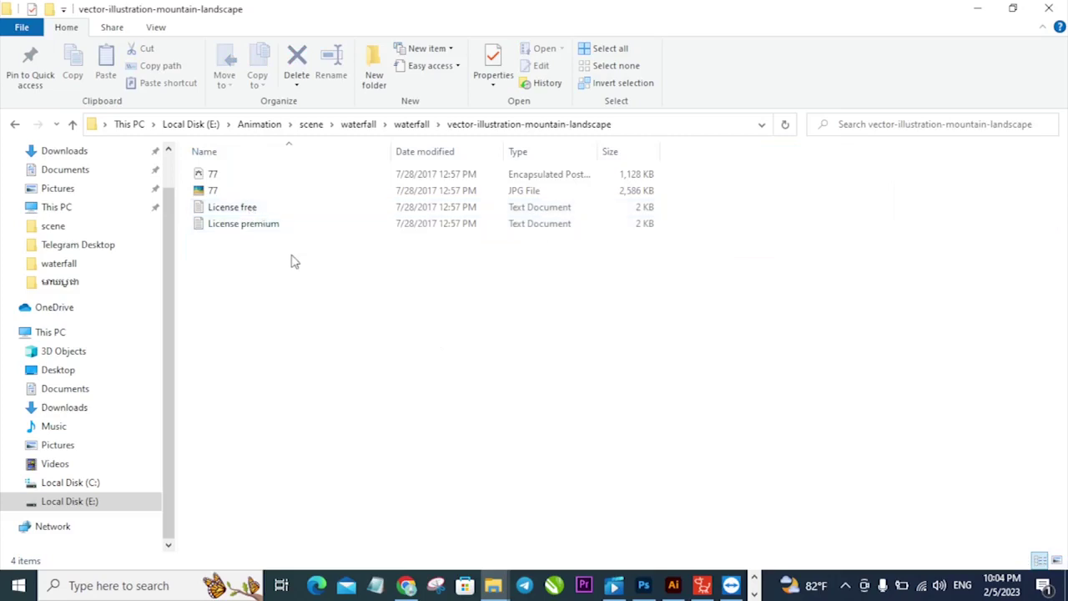
right_click(363, 310)
mouse_move(400, 318)
left_click(588, 335)
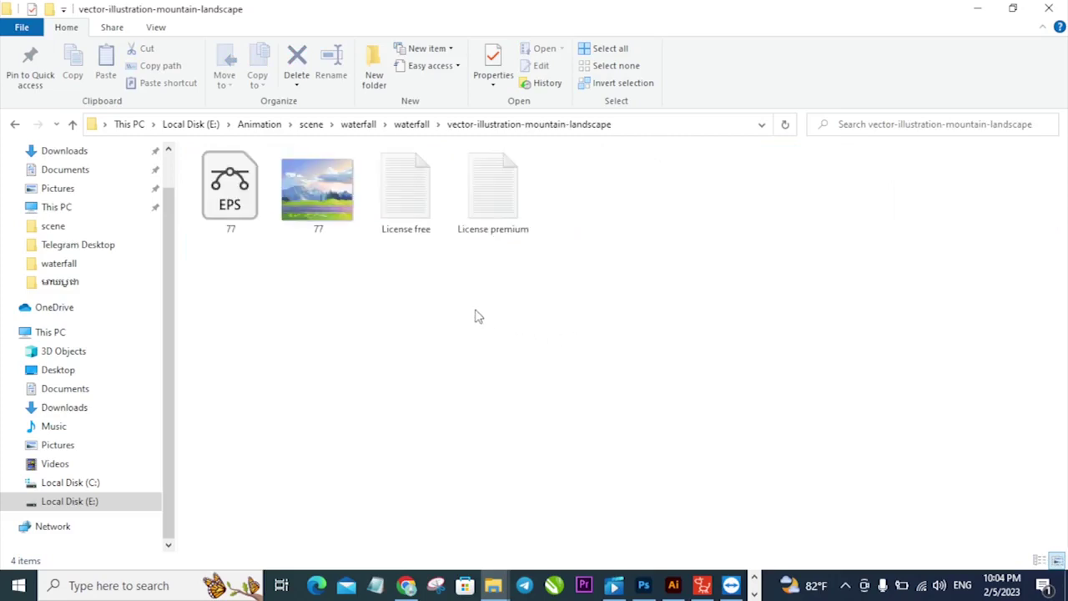
left_click(322, 195)
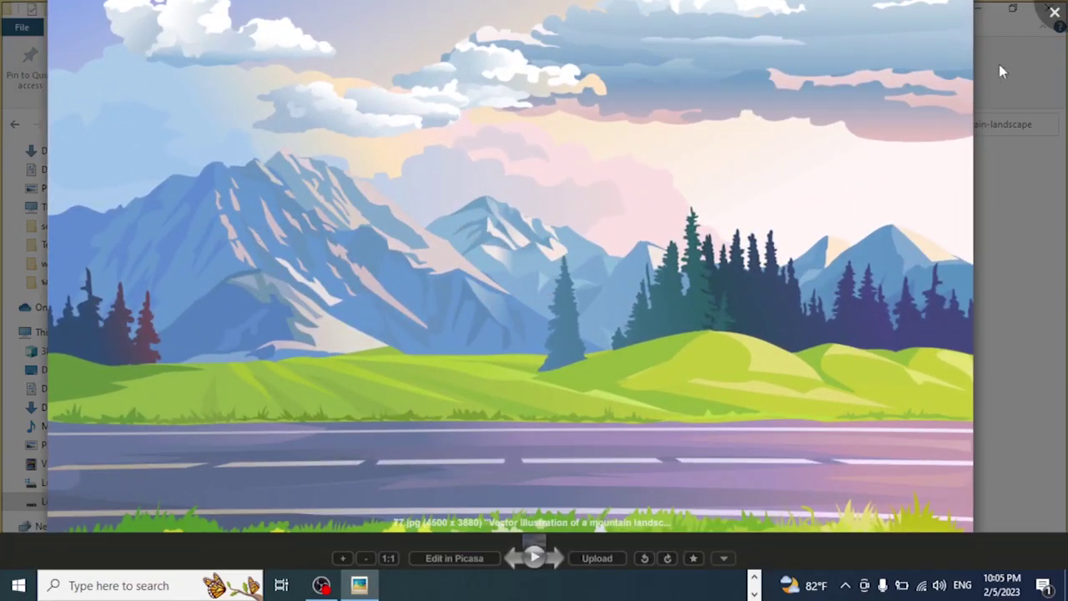
left_click(1045, 24)
- Return to the waterfall folder and preview the a4yx_l56e_210511 and bdl7_8e0d_211008 images
left_click(15, 124)
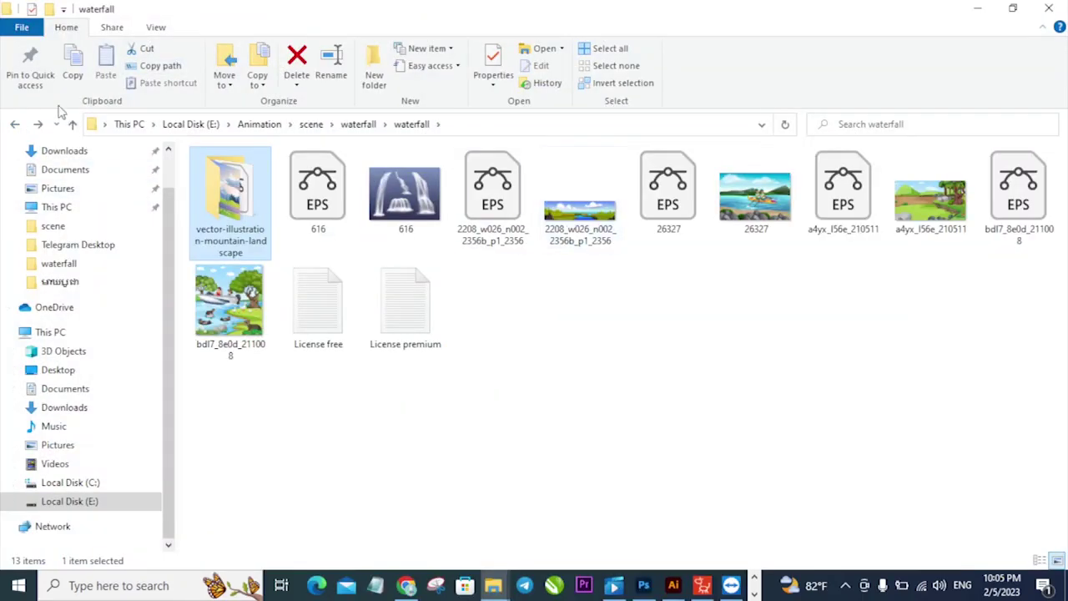
left_click(609, 236)
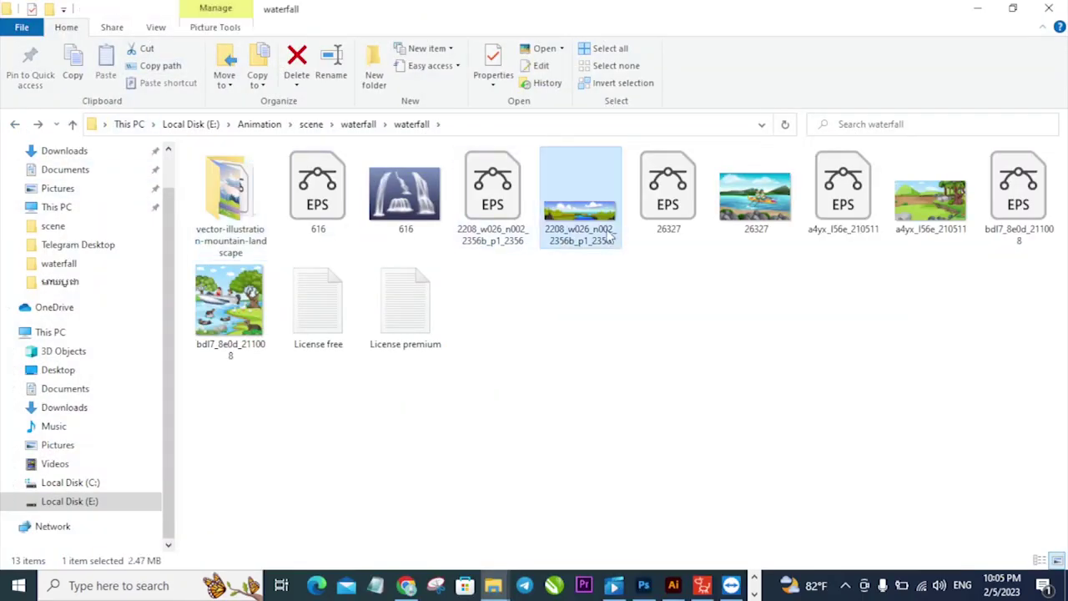
left_click(915, 220)
double_click(916, 220)
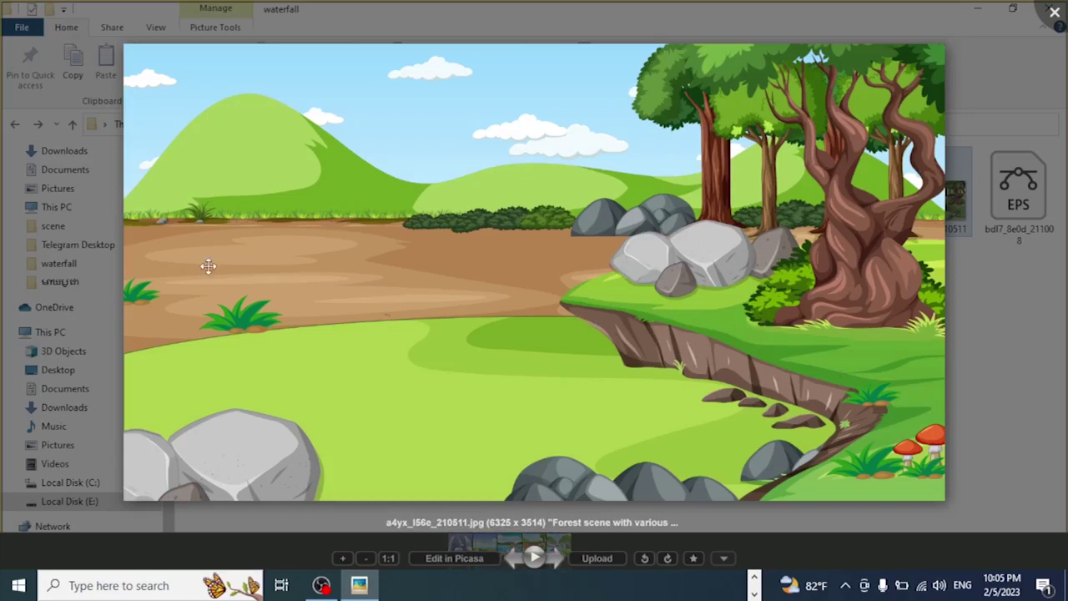
left_click(1054, 12)
left_click(242, 300)
double_click(242, 302)
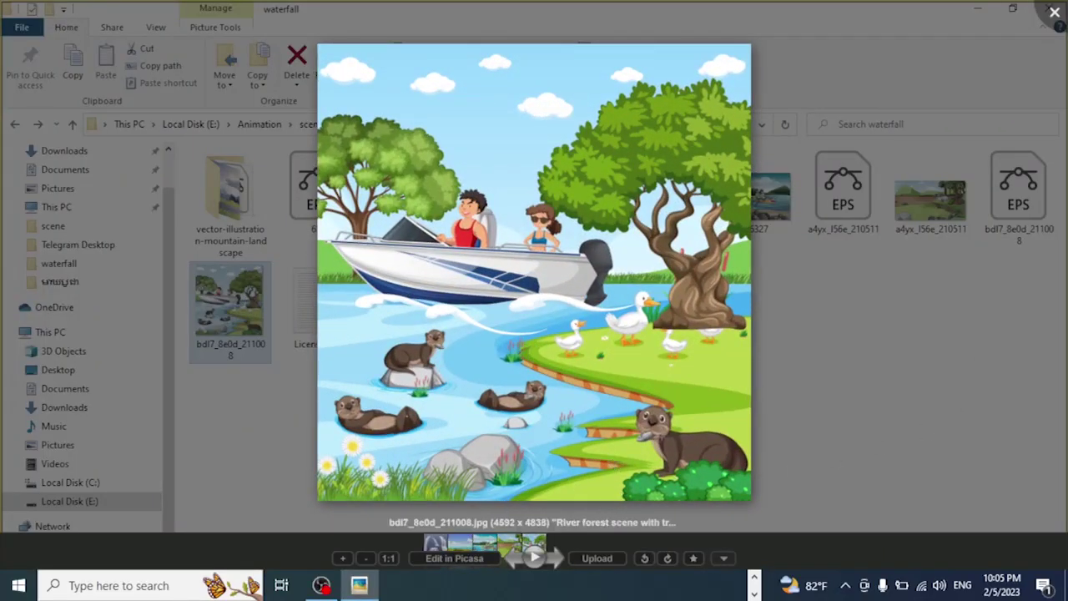
left_click(1055, 11)
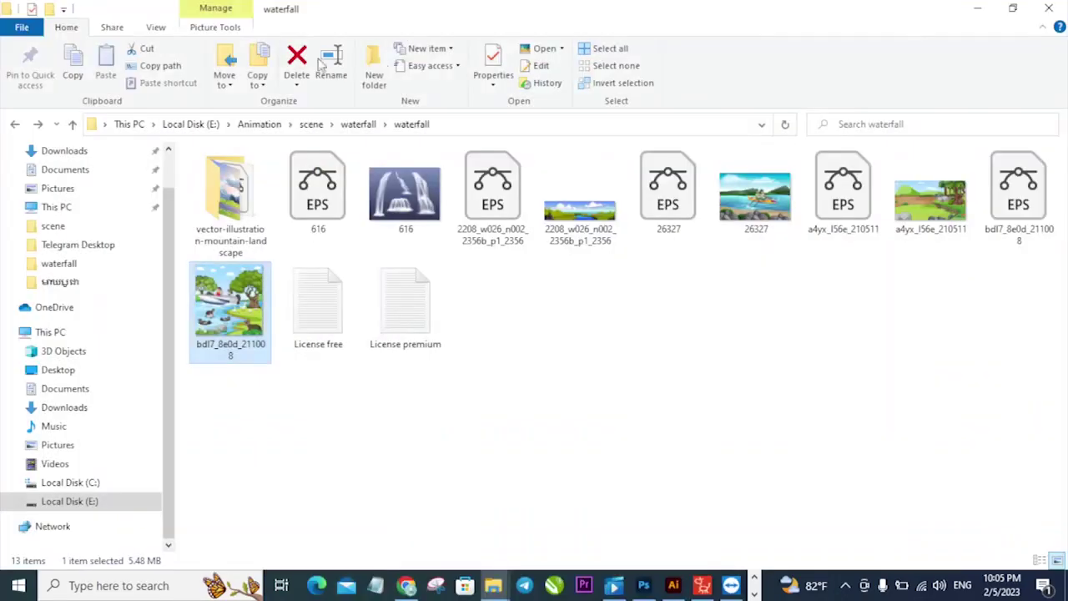
left_click(15, 126)
double_click(221, 177)
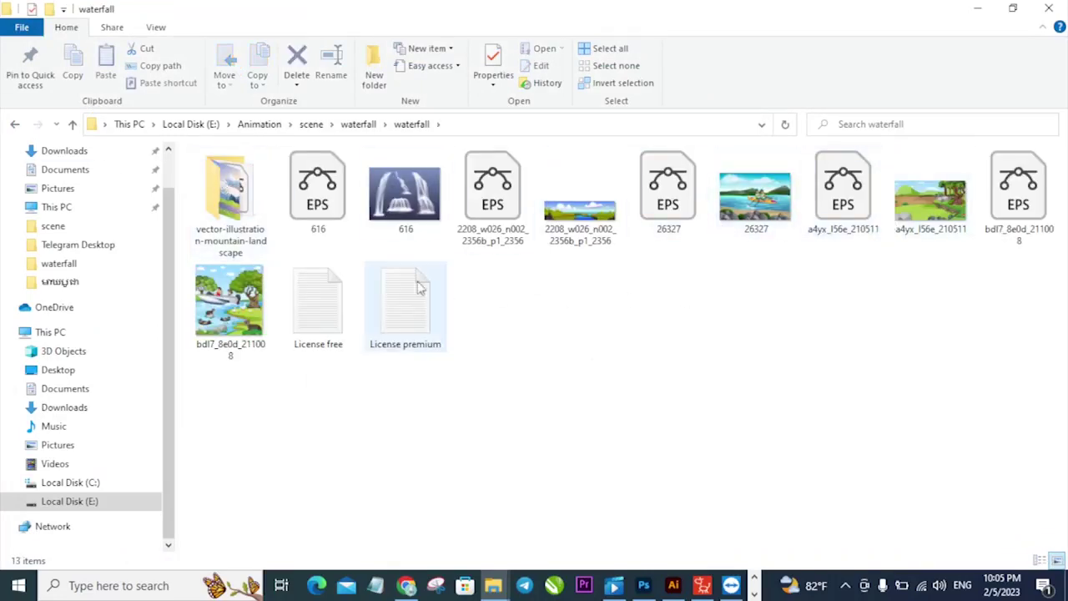
left_click(15, 125)
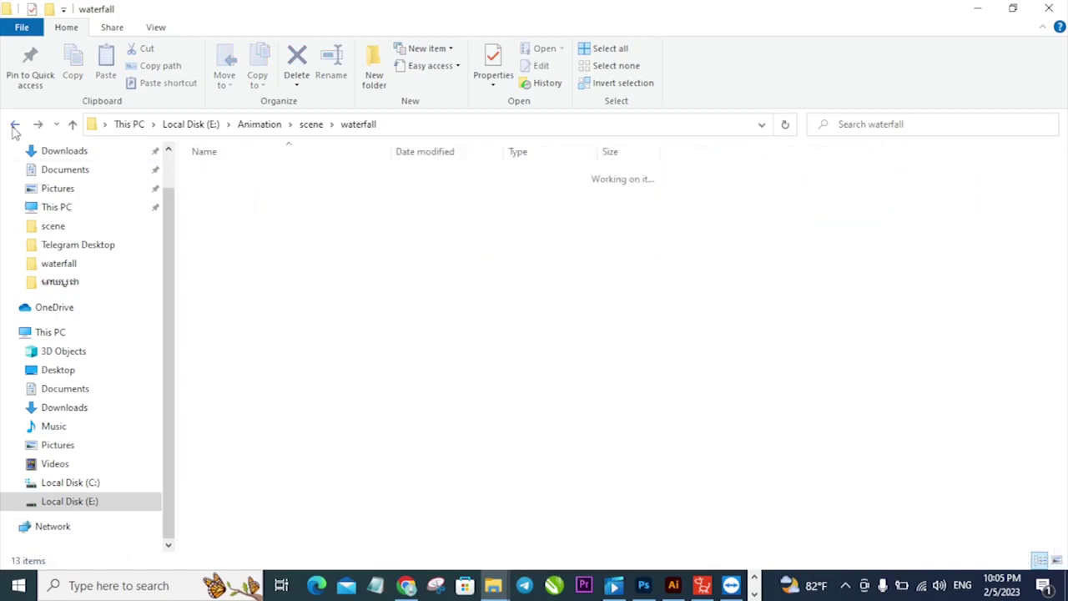
- Switch to the Freepik page in Chrome, go to the site's home page and dismiss the Premium discount offer
left_click(407, 585)
left_click(635, 13)
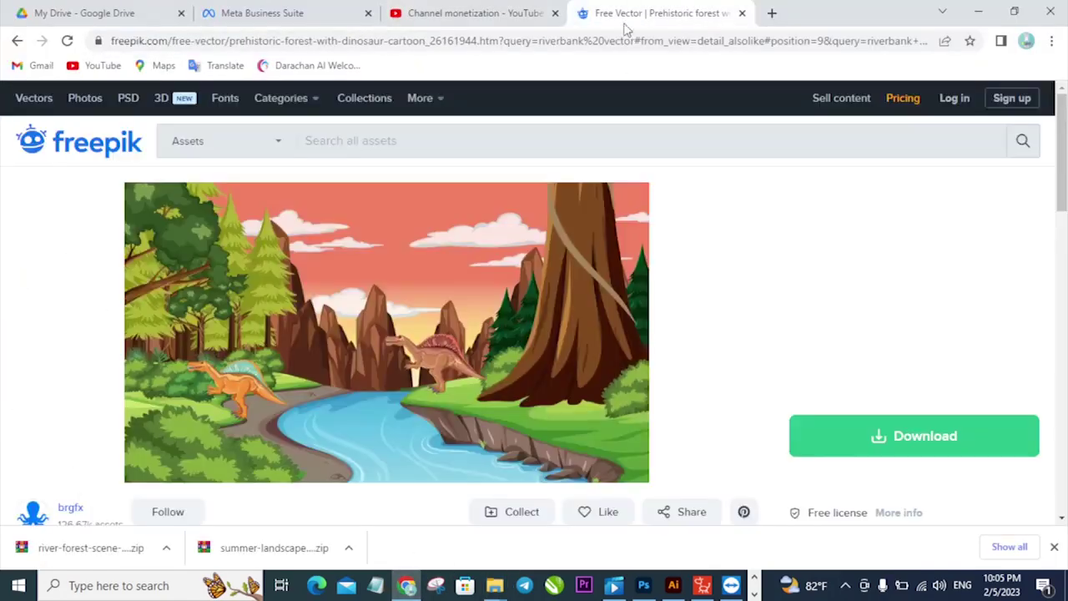
left_click(111, 46)
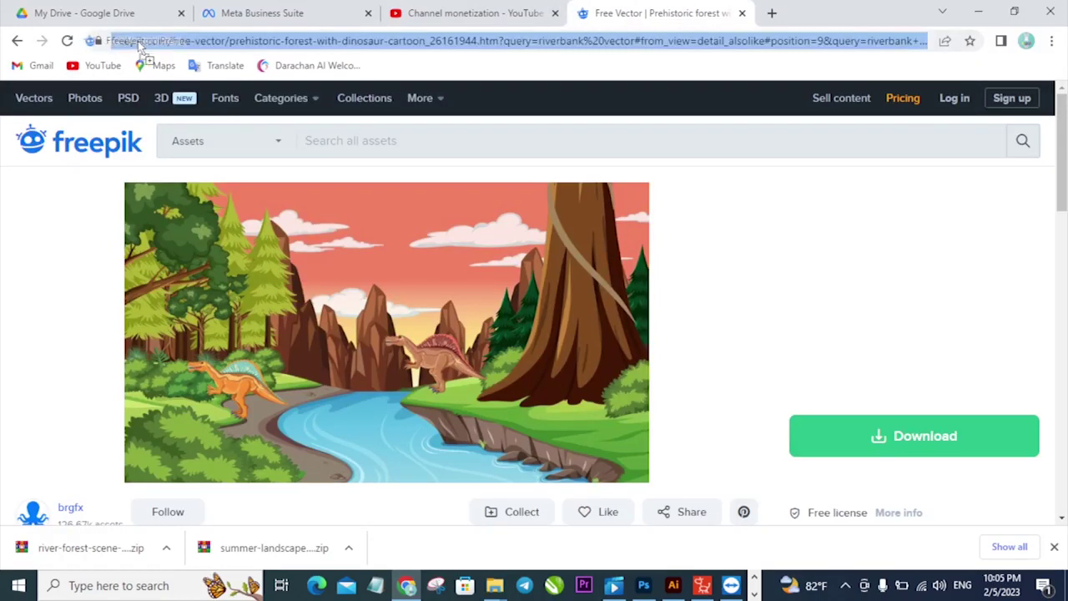
left_click(118, 46)
left_click(782, 312)
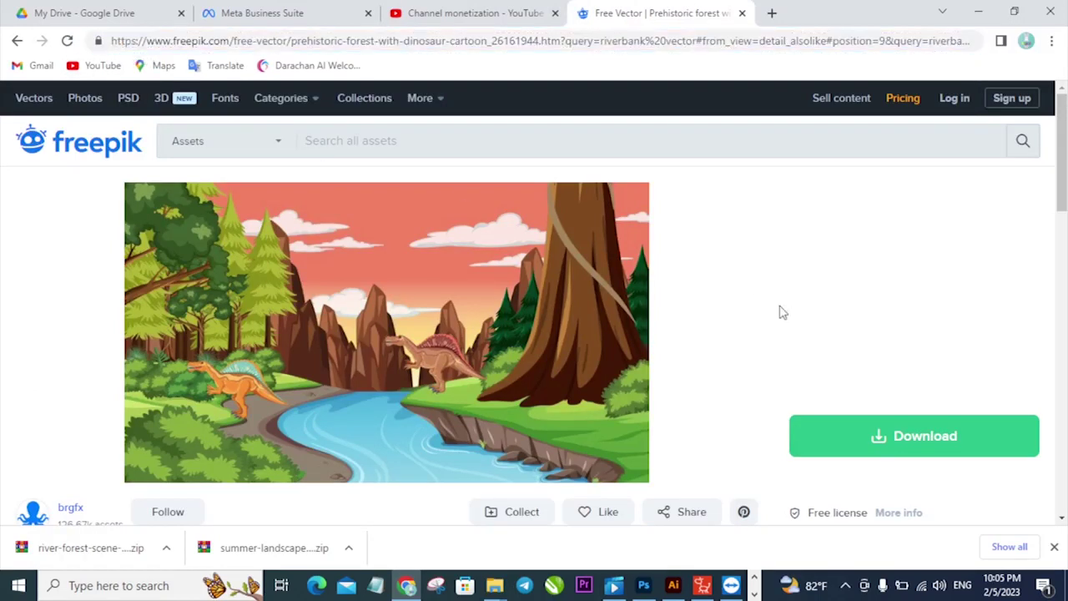
left_click(92, 150)
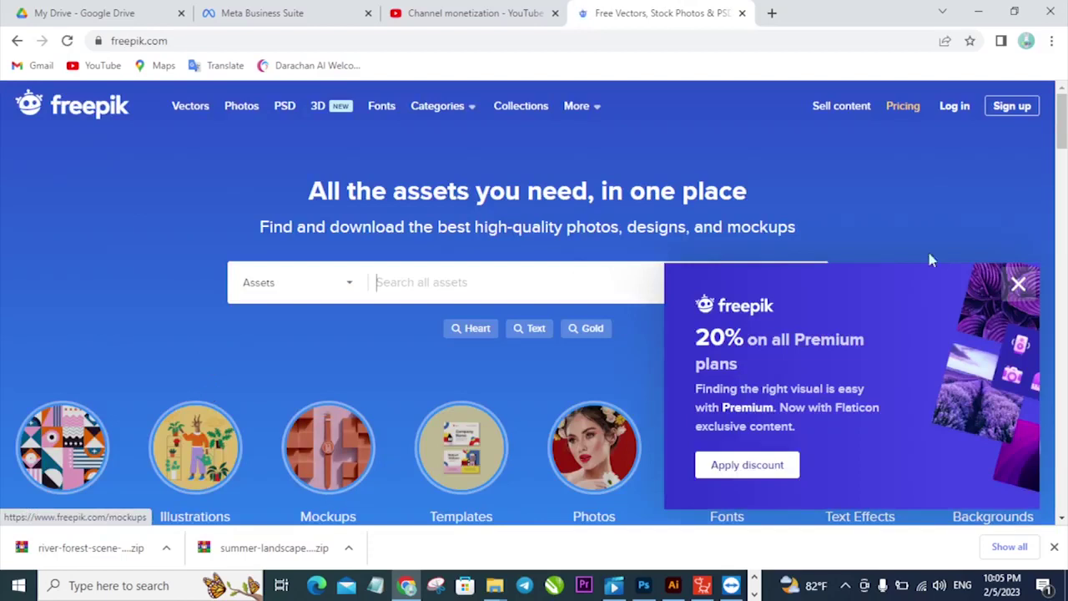
left_click(1020, 284)
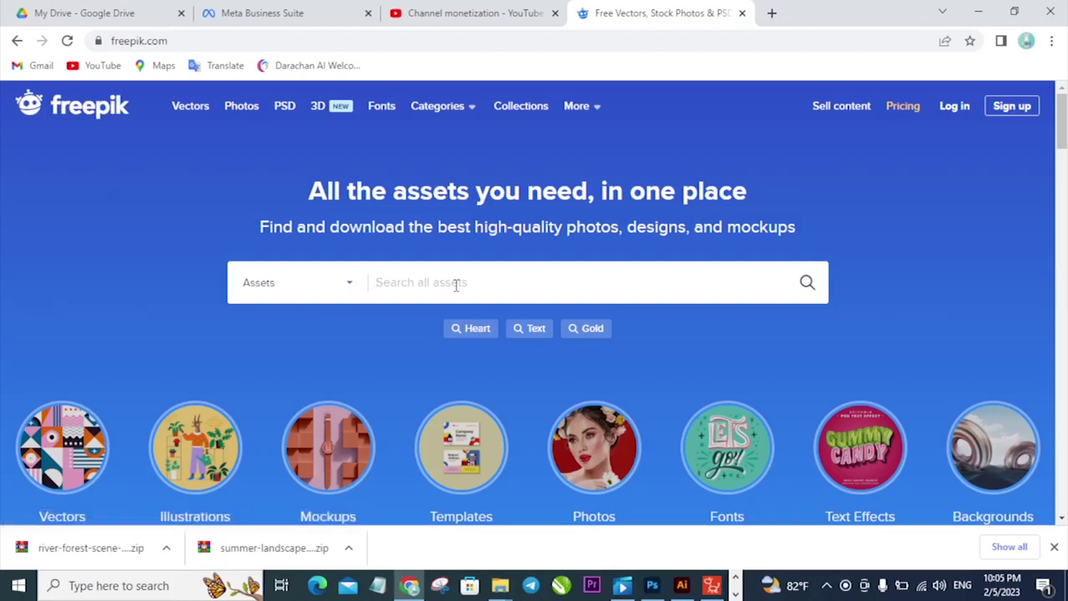
- Search all Freepik assets for "ice mountain"
type("lce moun")
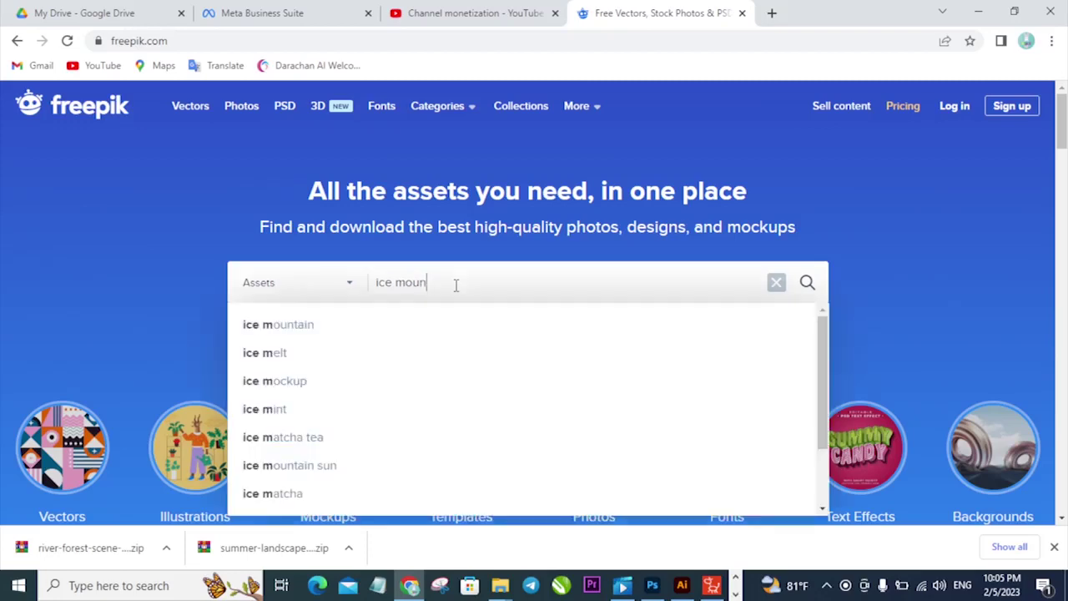
type("tain")
key("Return")
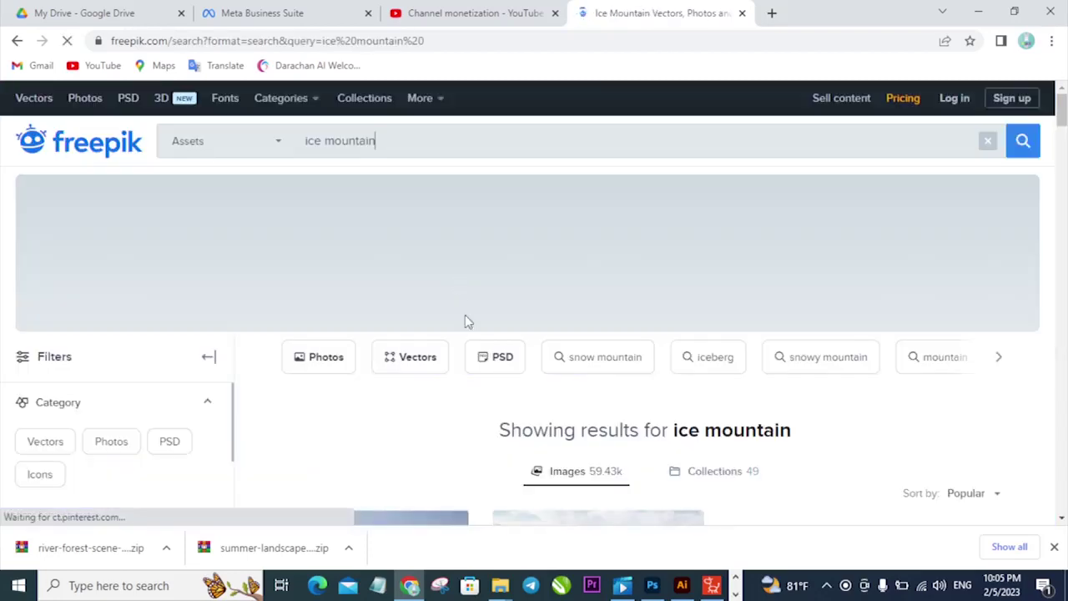
- Look through the ice mountain results for a suitable landscape illustration
scroll(465, 322, "down", 6)
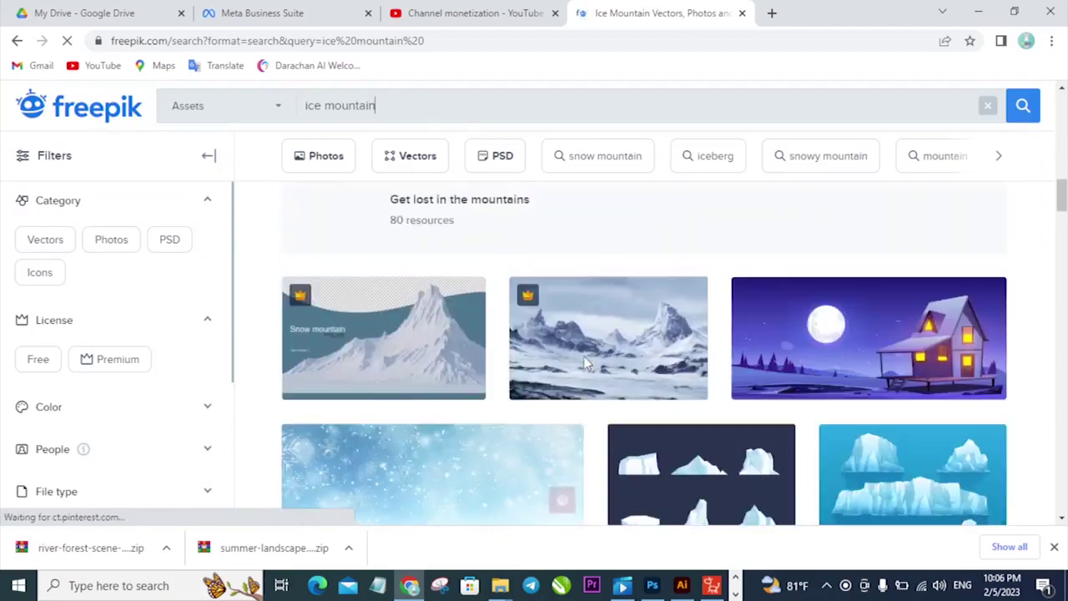
scroll(515, 350, "down", 5)
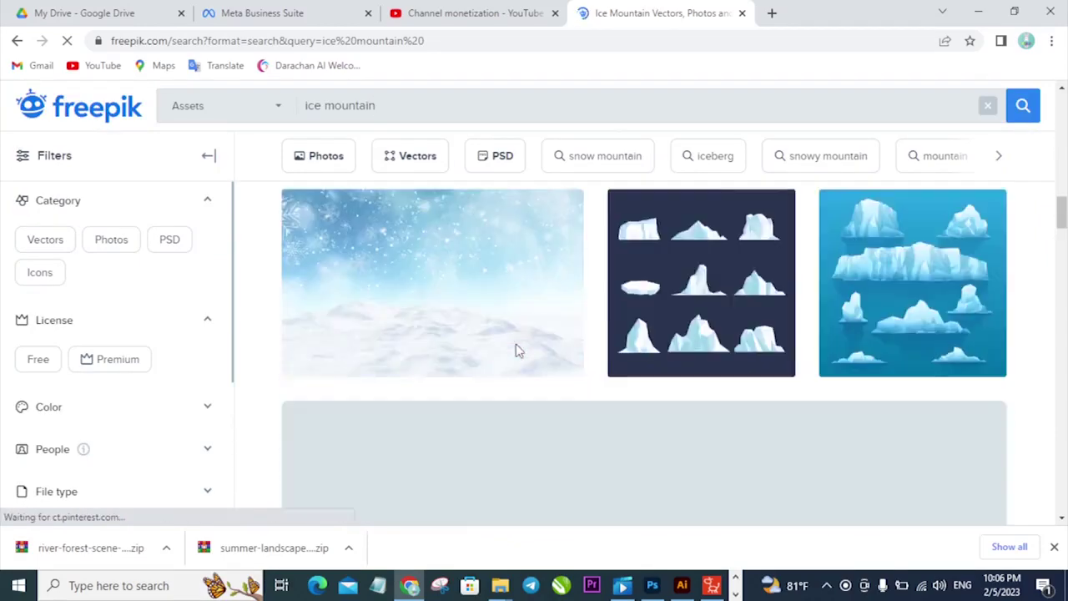
scroll(514, 350, "down", 5)
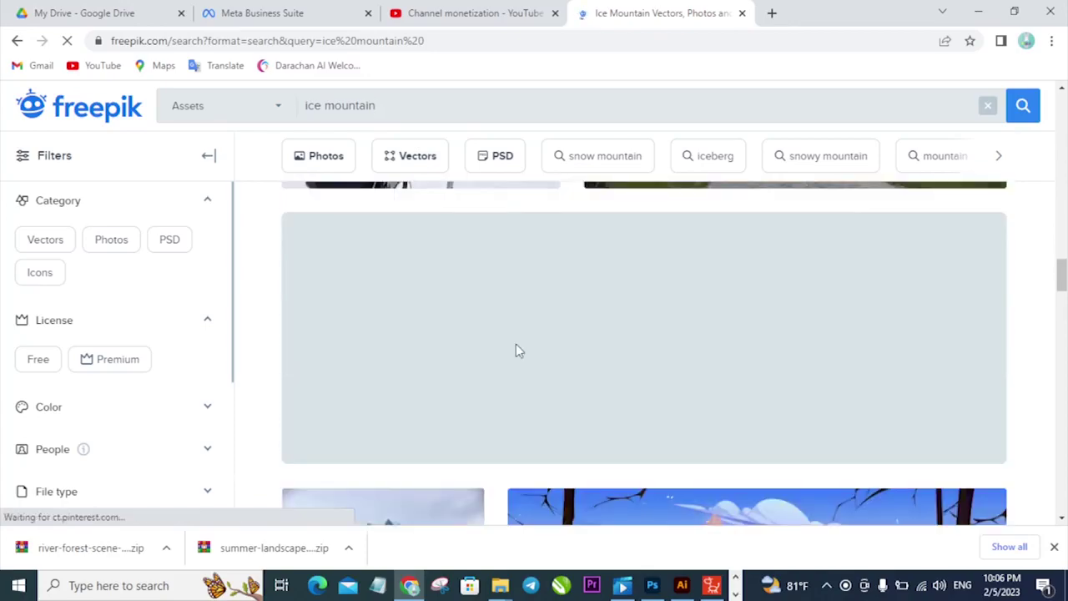
scroll(516, 350, "down", 3)
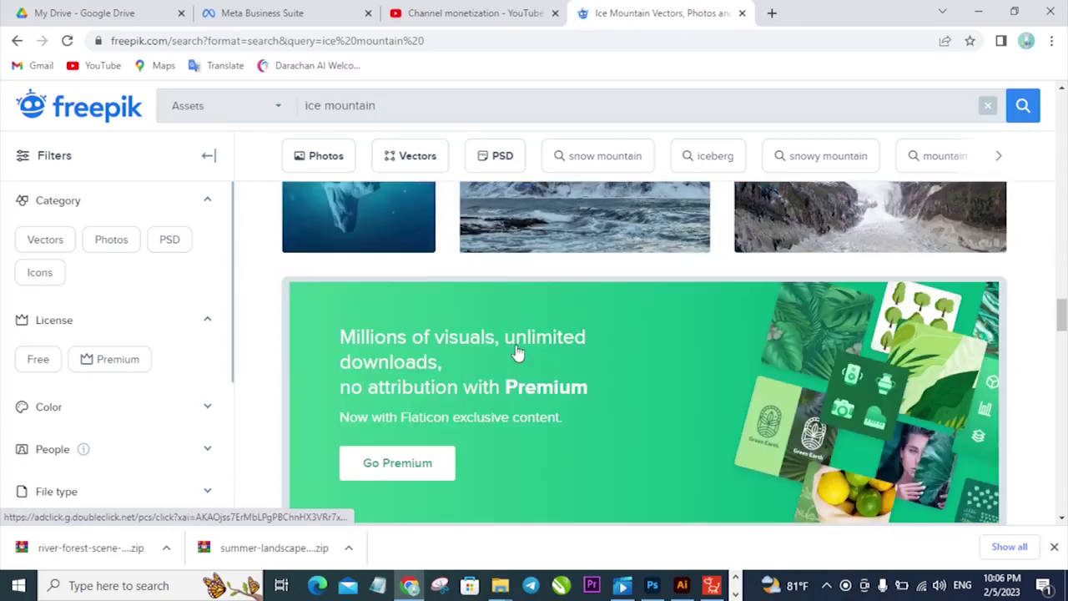
scroll(517, 354, "down", 10)
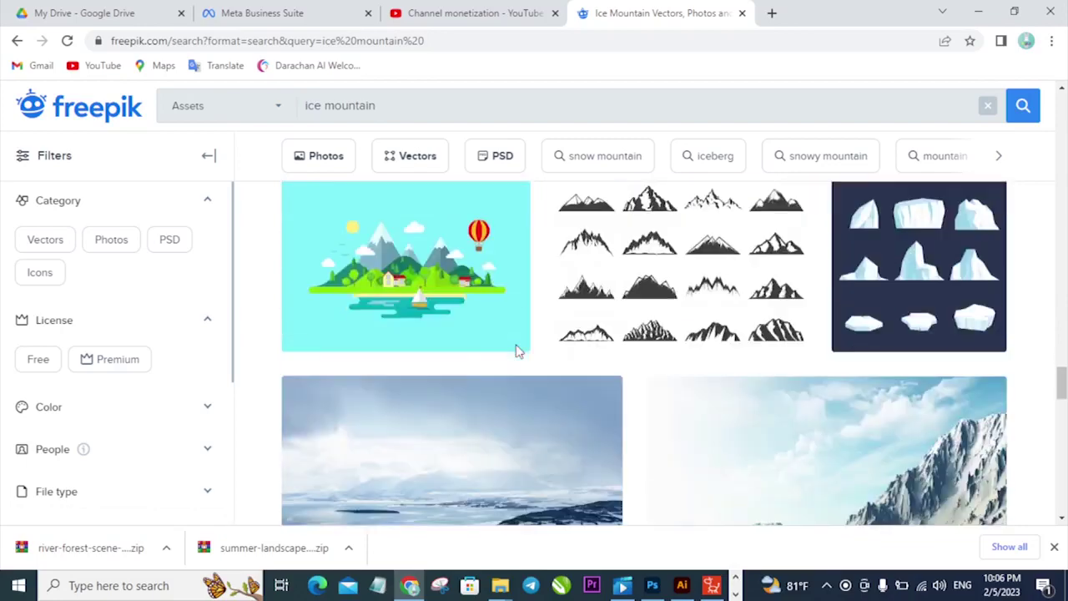
scroll(517, 354, "down", 10)
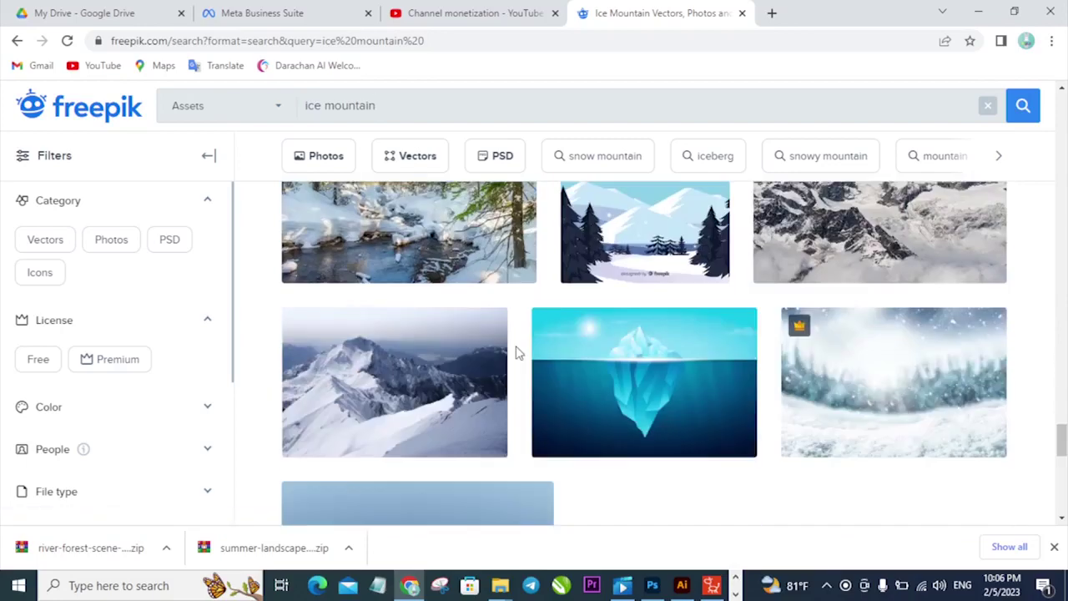
scroll(516, 351, "down", 4)
scroll(515, 350, "up", 6)
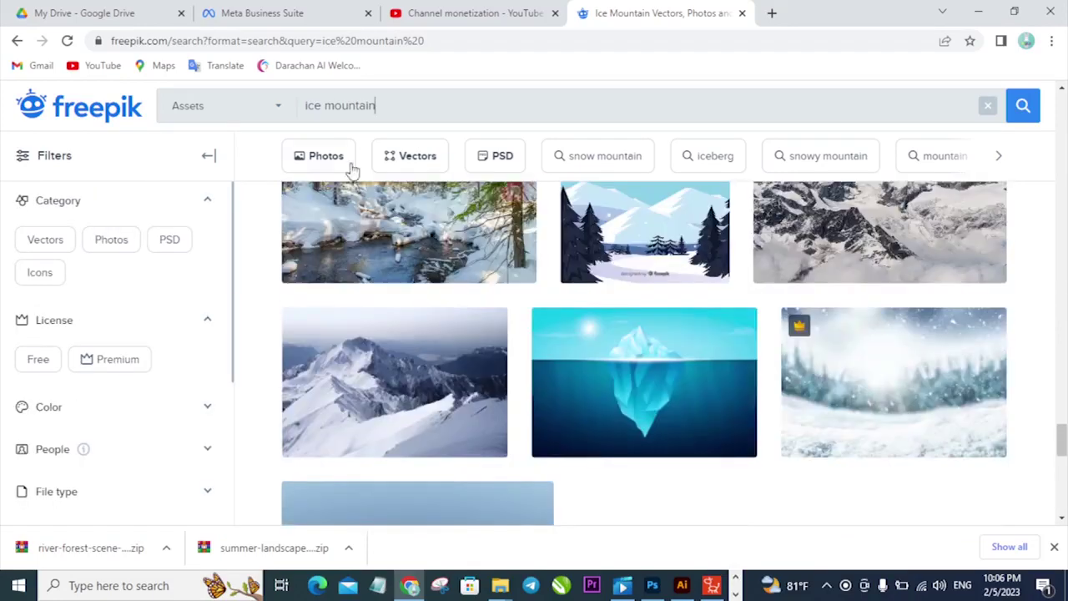
- Change the Freepik search to "snow mountain" and look through the results
type("snow")
key("Return")
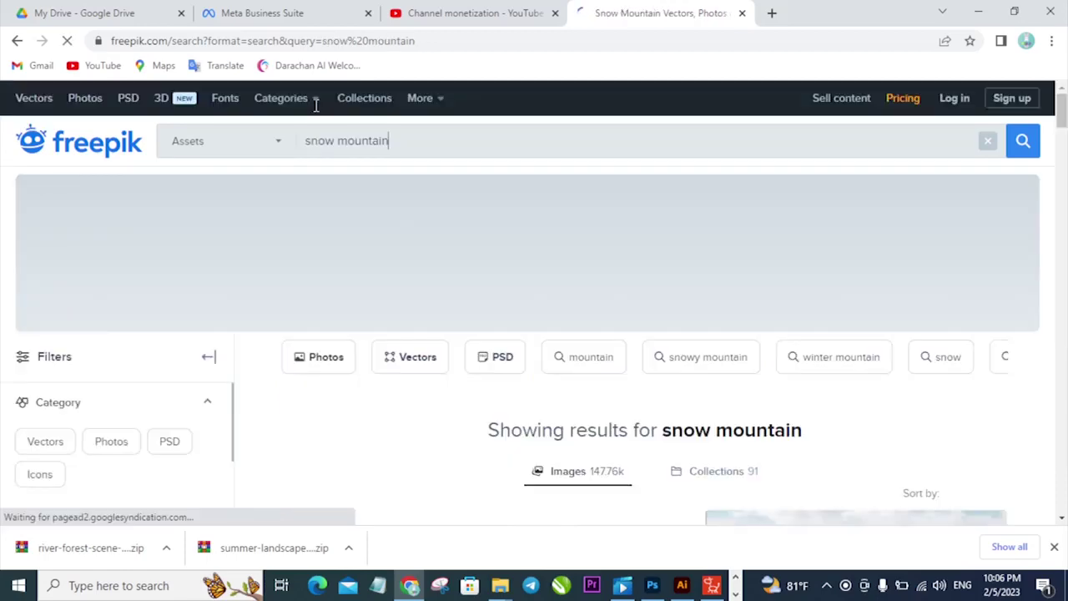
scroll(467, 291, "down", 8)
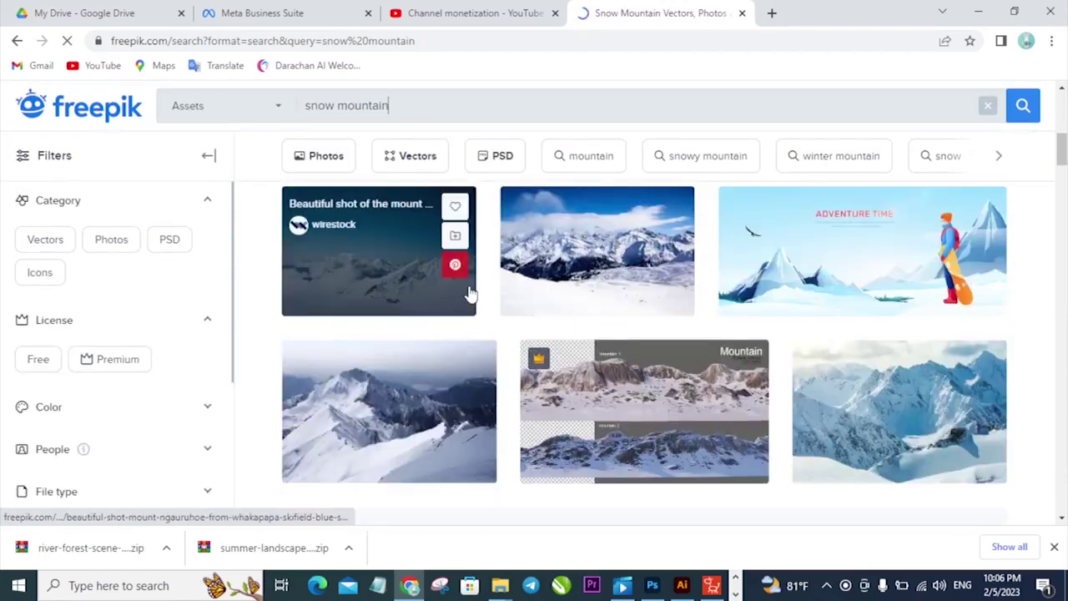
scroll(470, 292, "down", 10)
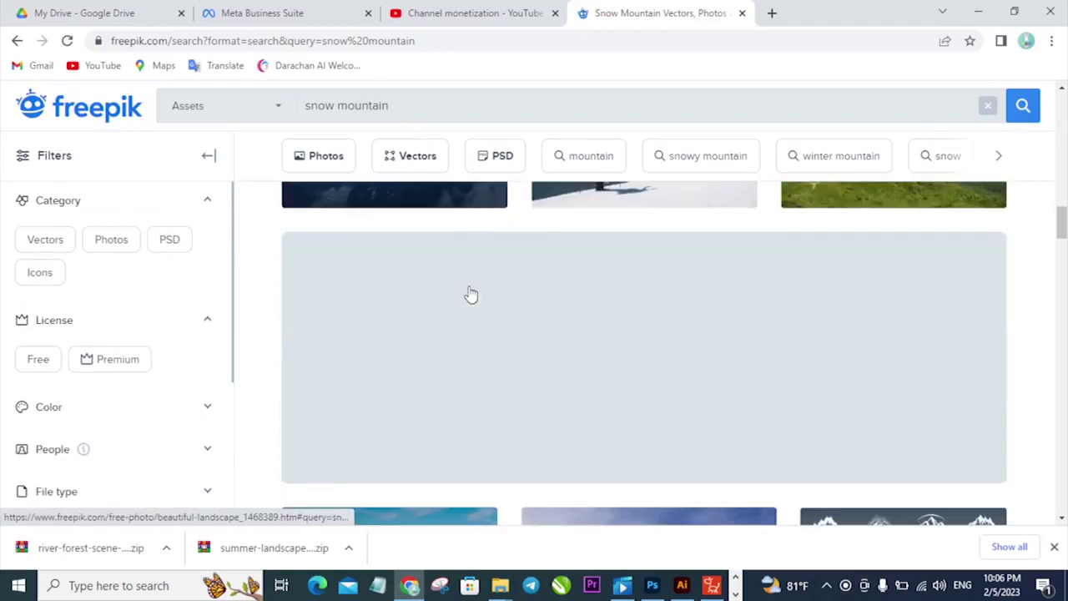
scroll(470, 292, "down", 6)
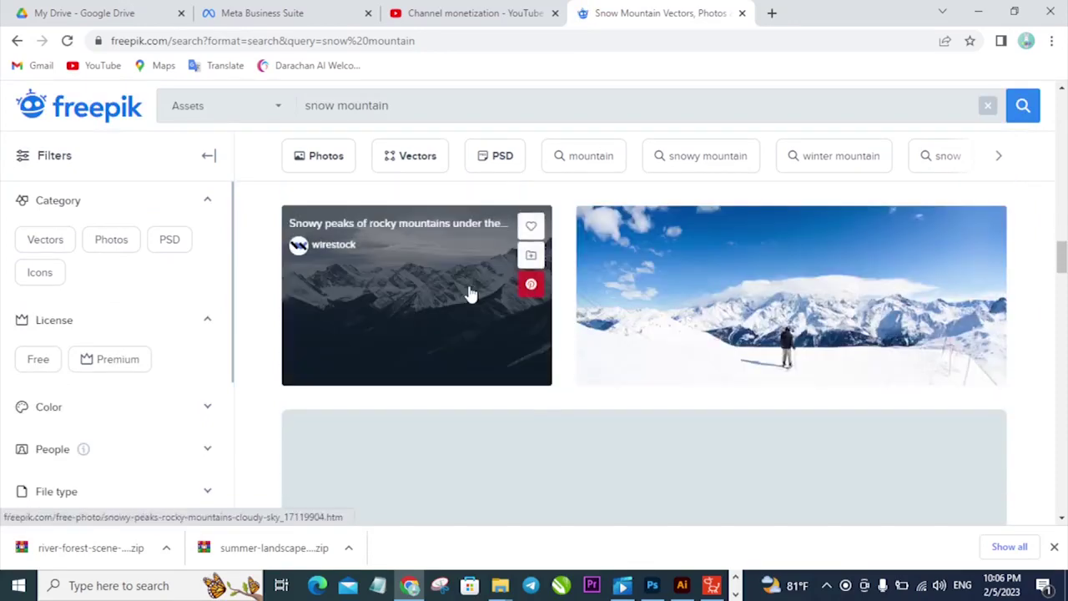
- Look further down the snow mountain results for a vector illustration of a mountain landscape
scroll(469, 292, "down", 8)
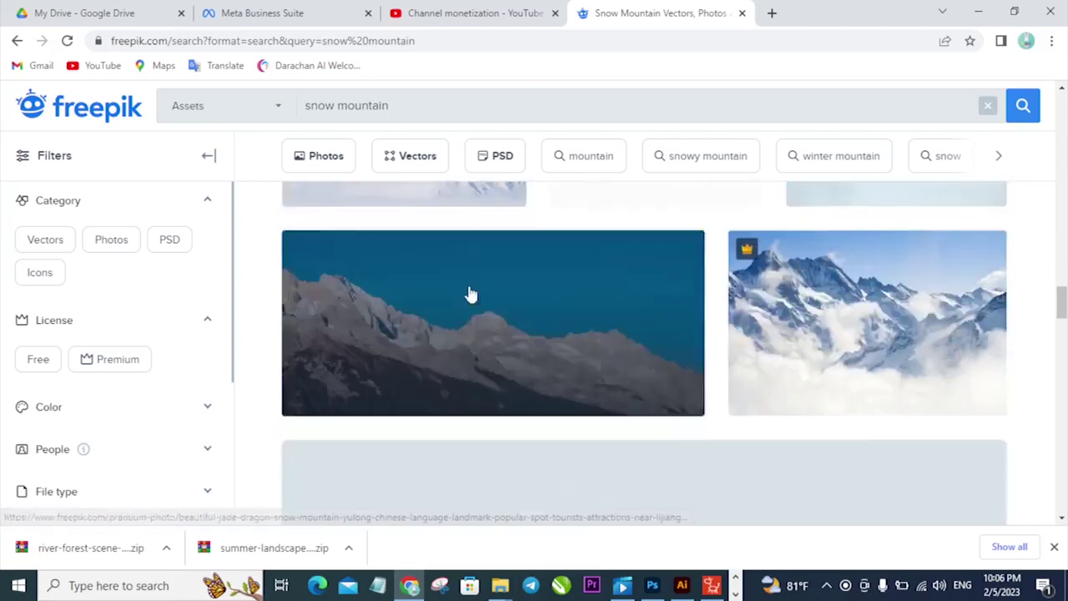
scroll(469, 292, "down", 4)
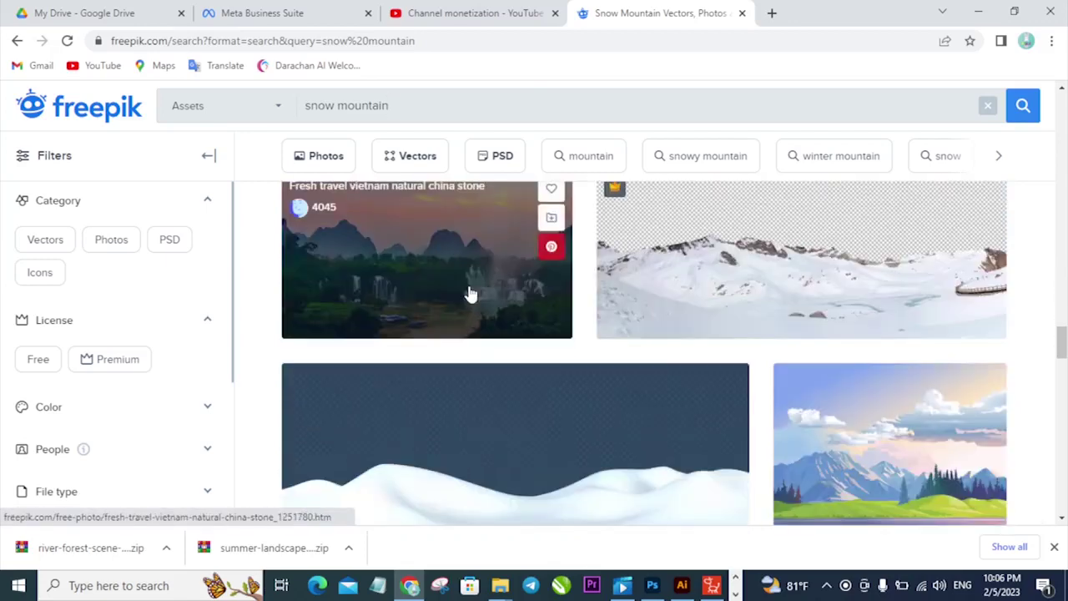
scroll(891, 441, "down", 2)
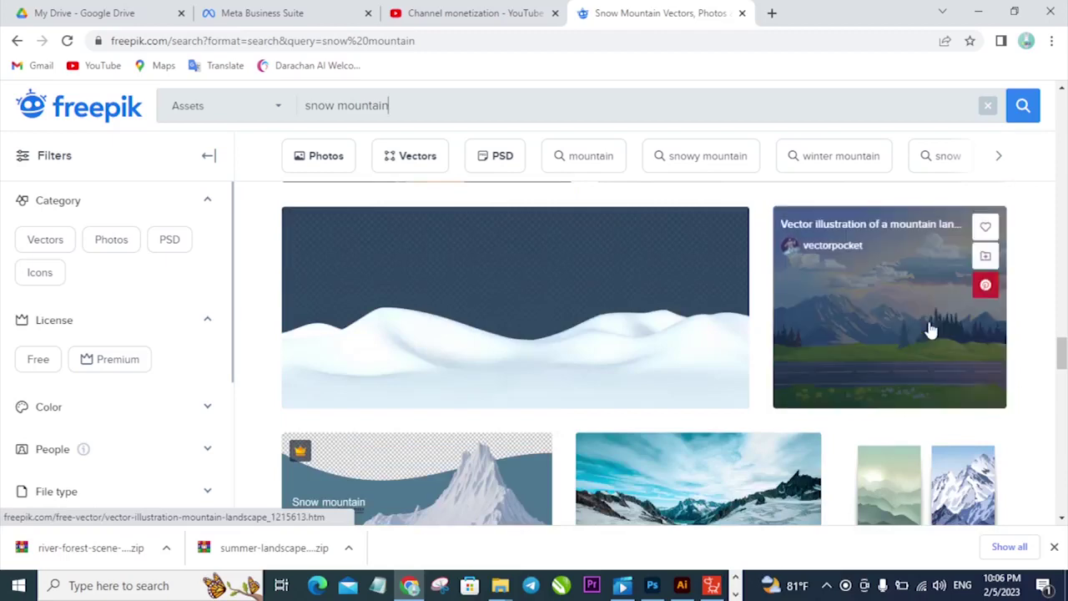
- Switch to File Explorer, open the vector-illustration-mountain-landscape folder inside waterfall\waterfall and preview image 77
left_click(499, 587)
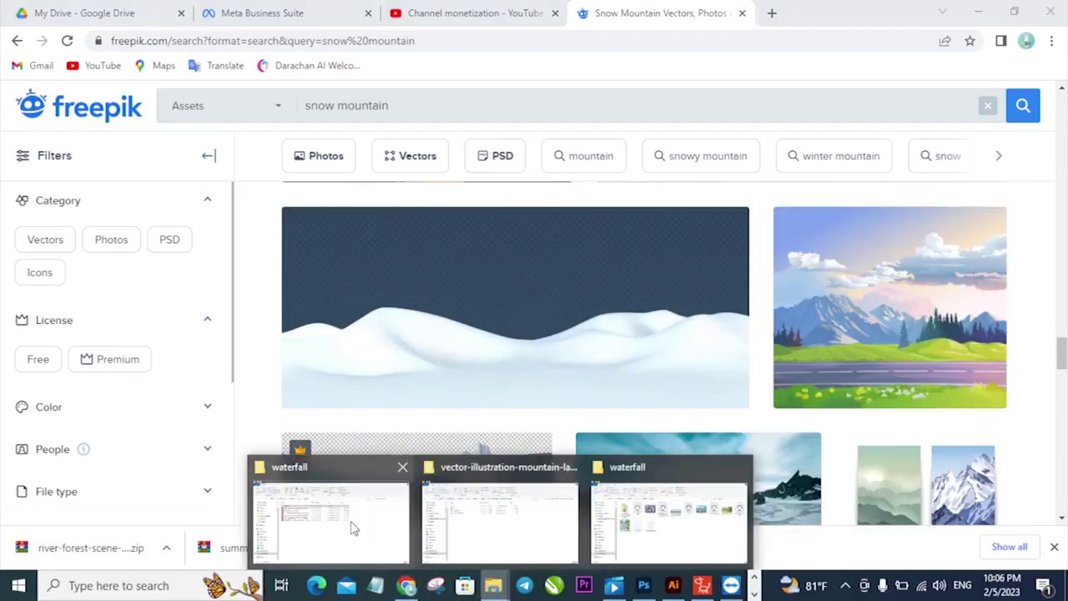
left_click(353, 524)
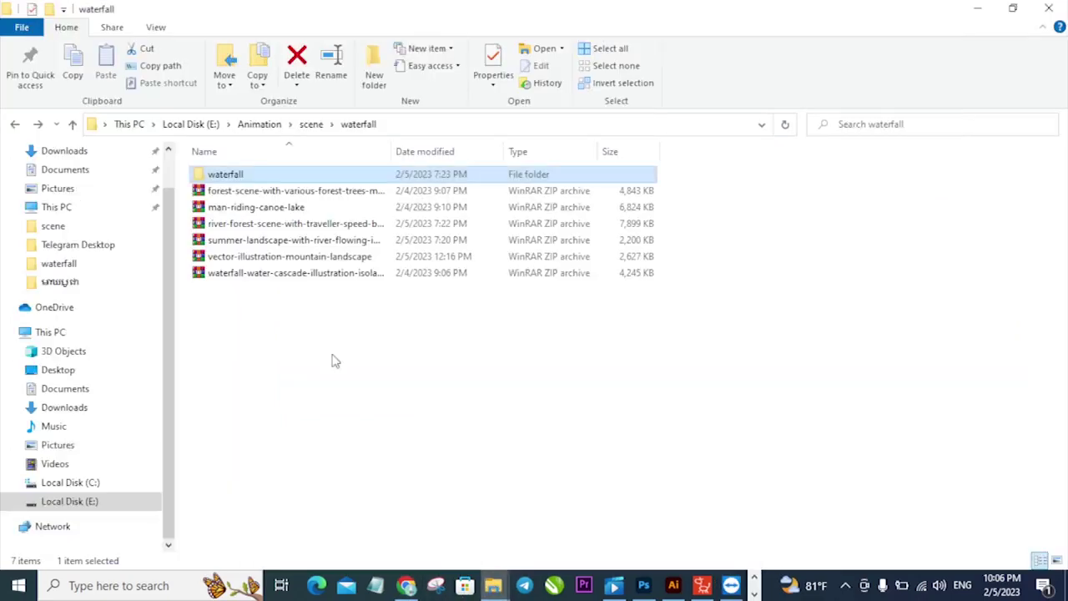
double_click(236, 174)
double_click(234, 209)
double_click(326, 212)
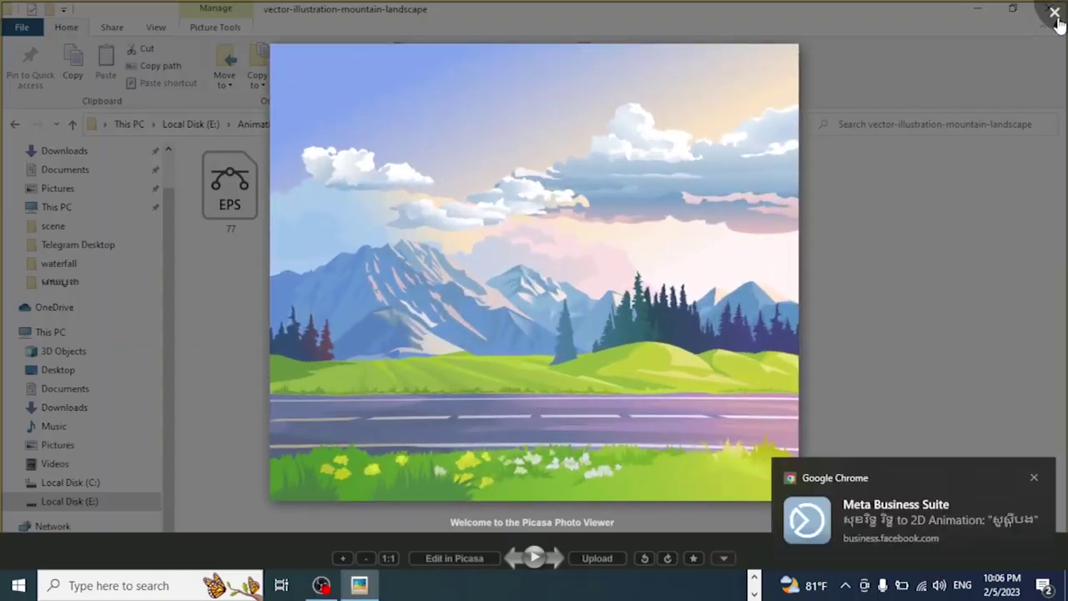
left_click(1055, 11)
left_click(1034, 478)
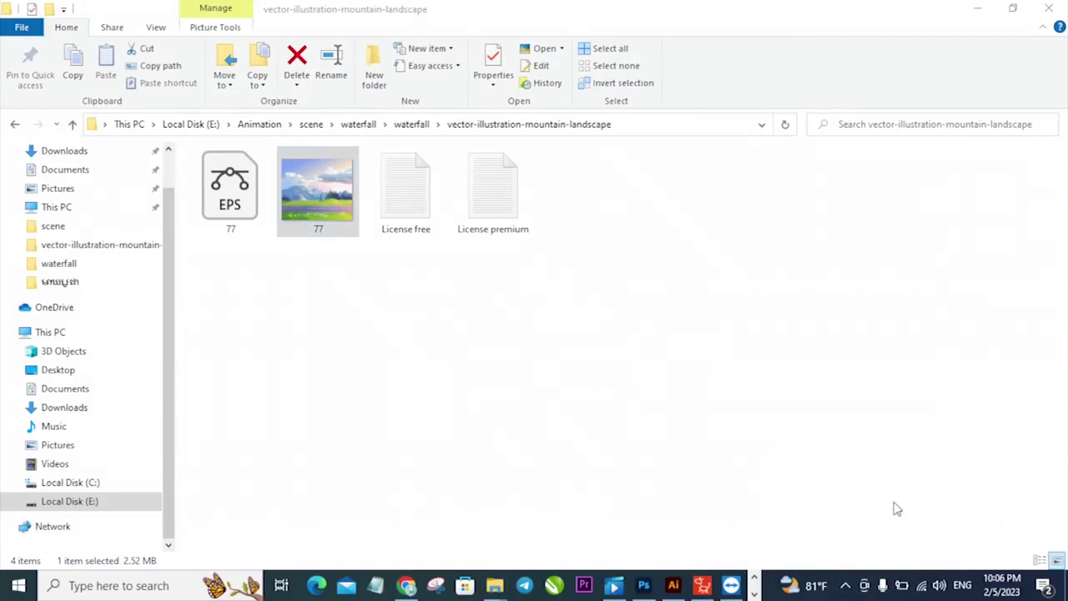
- Return to Freepik in Chrome and look through the remaining snow mountain results on the first page
left_click(406, 585)
scroll(659, 446, "down", 2)
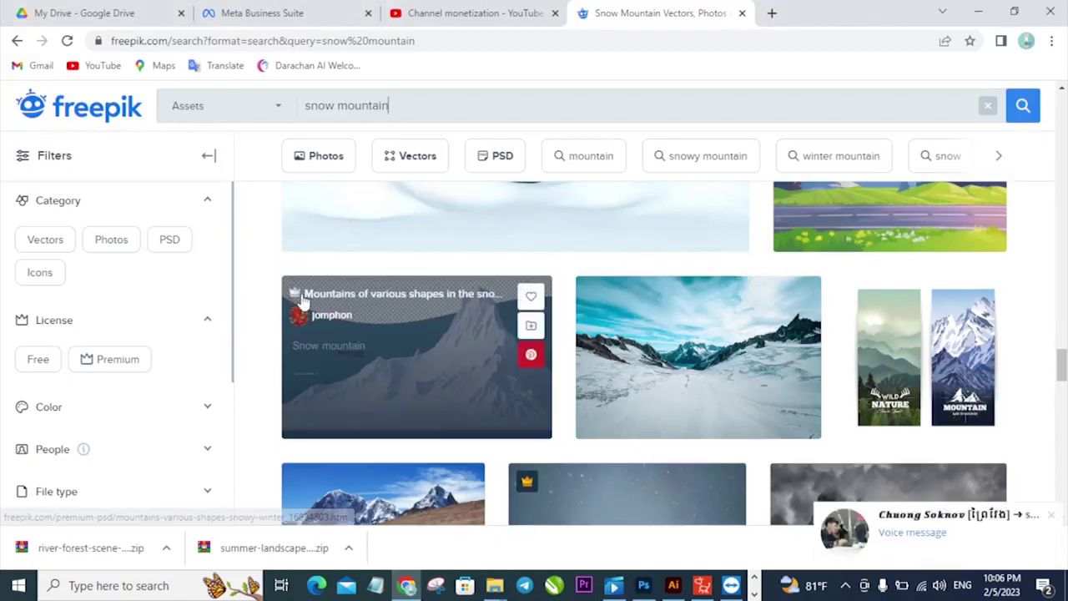
left_click(1052, 517)
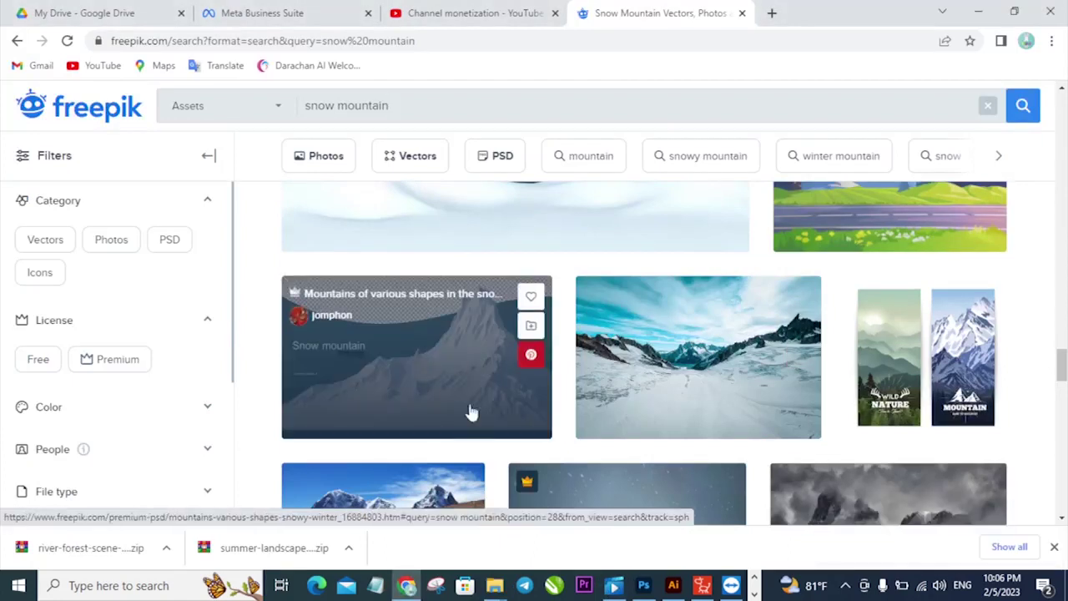
scroll(446, 386, "up", 2)
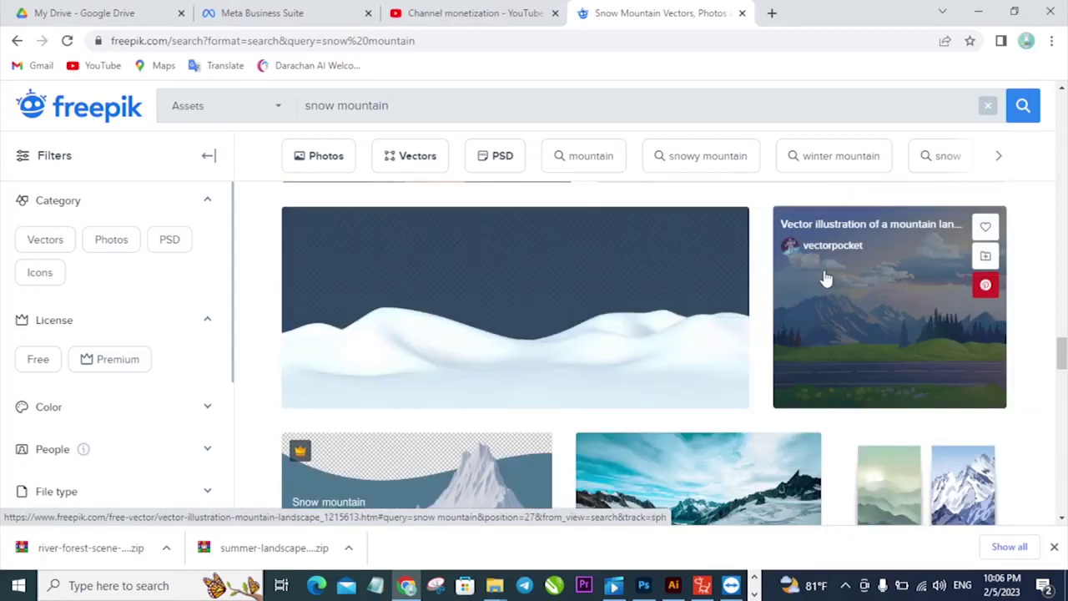
scroll(826, 278, "down", 2)
scroll(825, 278, "down", 5)
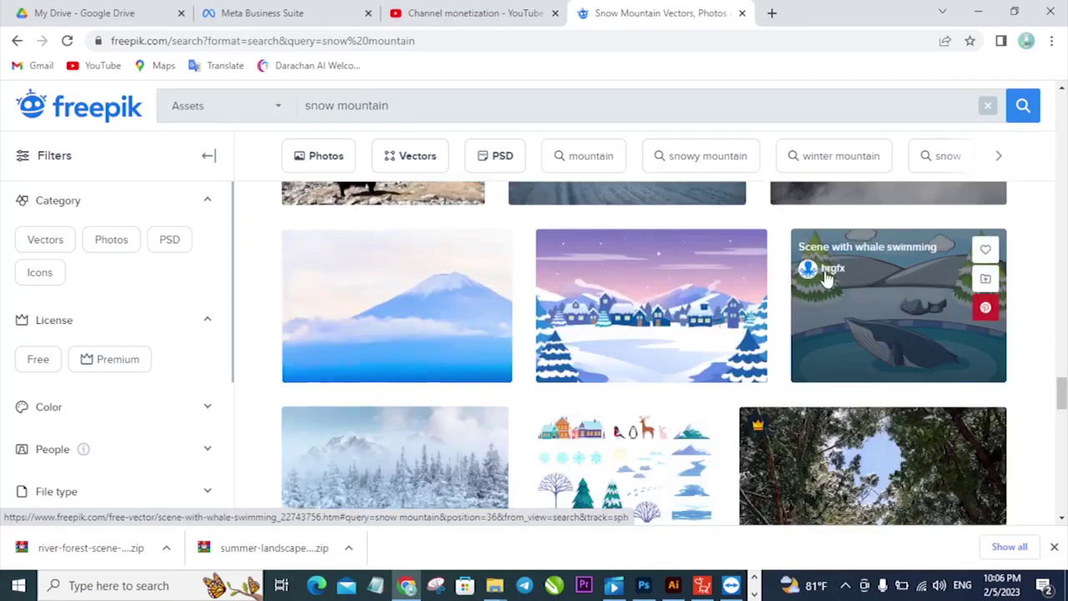
scroll(823, 276, "down", 3)
scroll(819, 326, "down", 2)
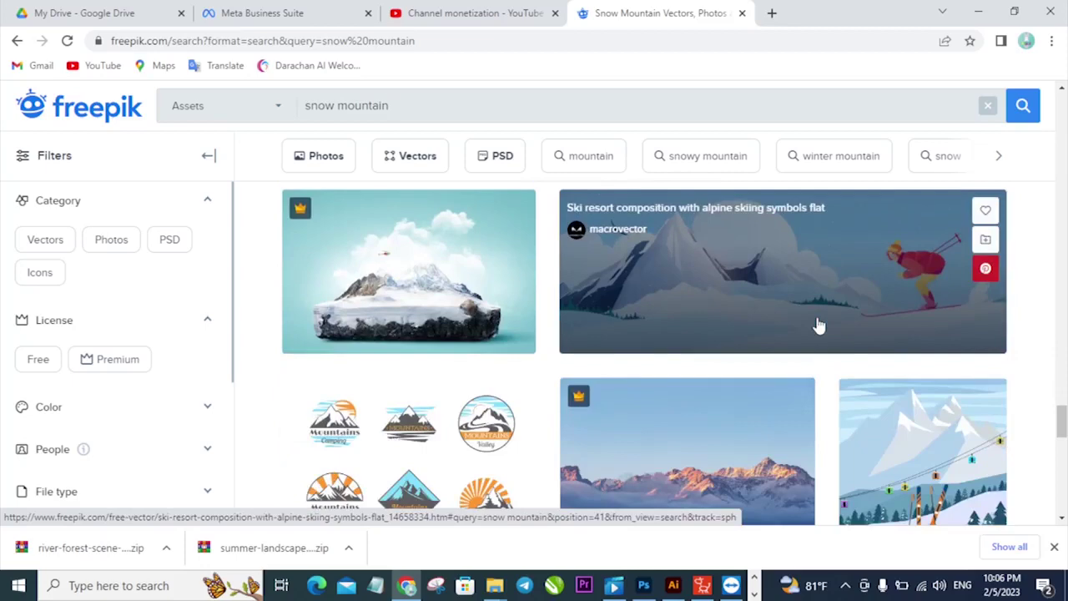
scroll(818, 327, "down", 1)
scroll(823, 351, "down", 4)
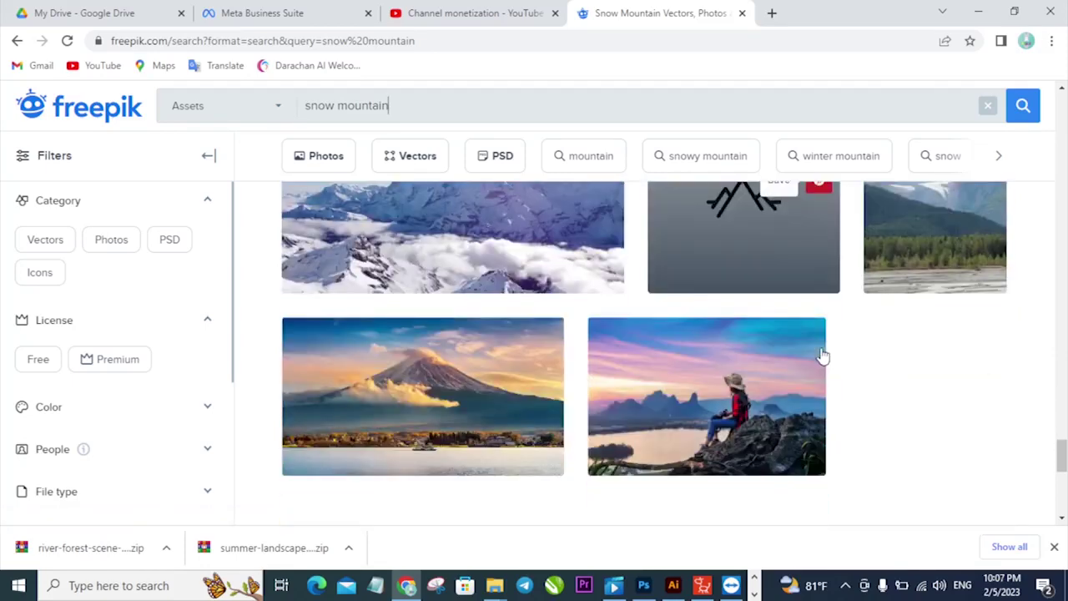
scroll(820, 446, "down", 3)
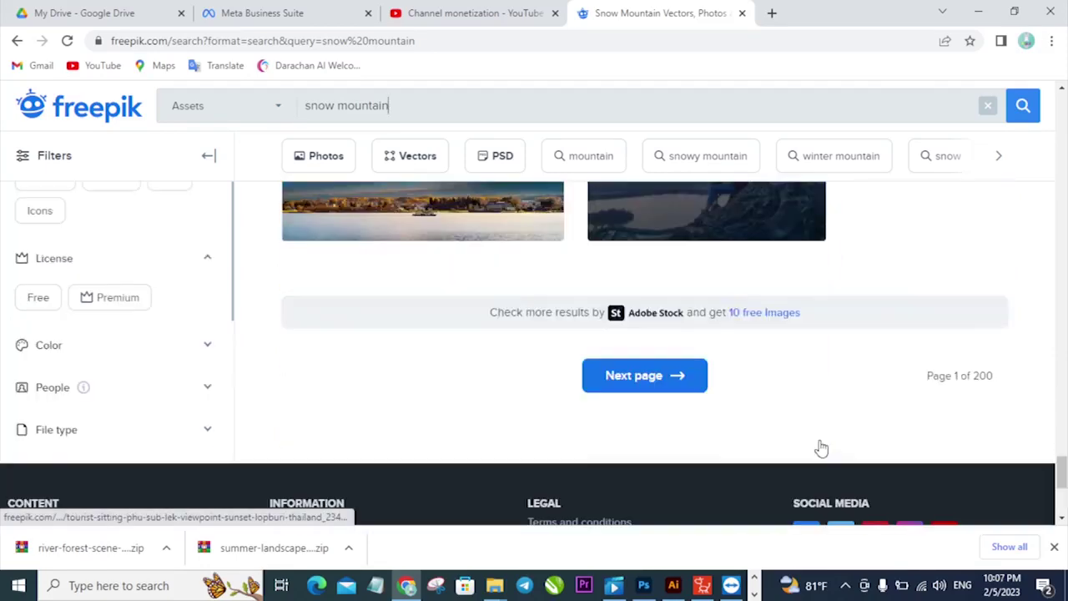
- Switch to the File Explorer window showing the inner waterfall folder and preview the forest scene image a4yx_l56e_210511
mouse_move(492, 589)
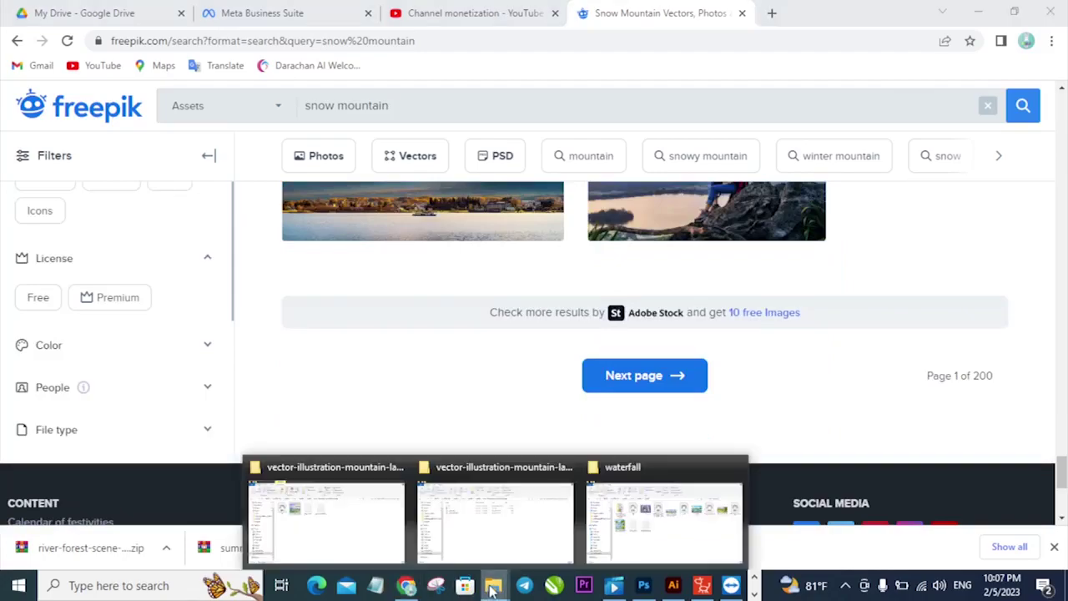
left_click(639, 538)
double_click(931, 200)
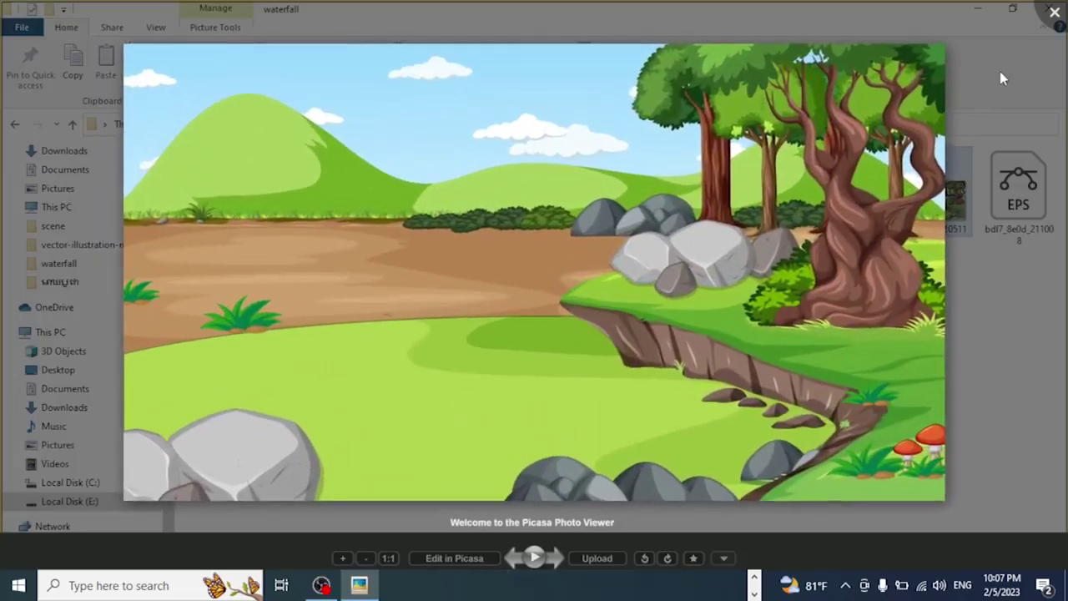
left_click(1054, 13)
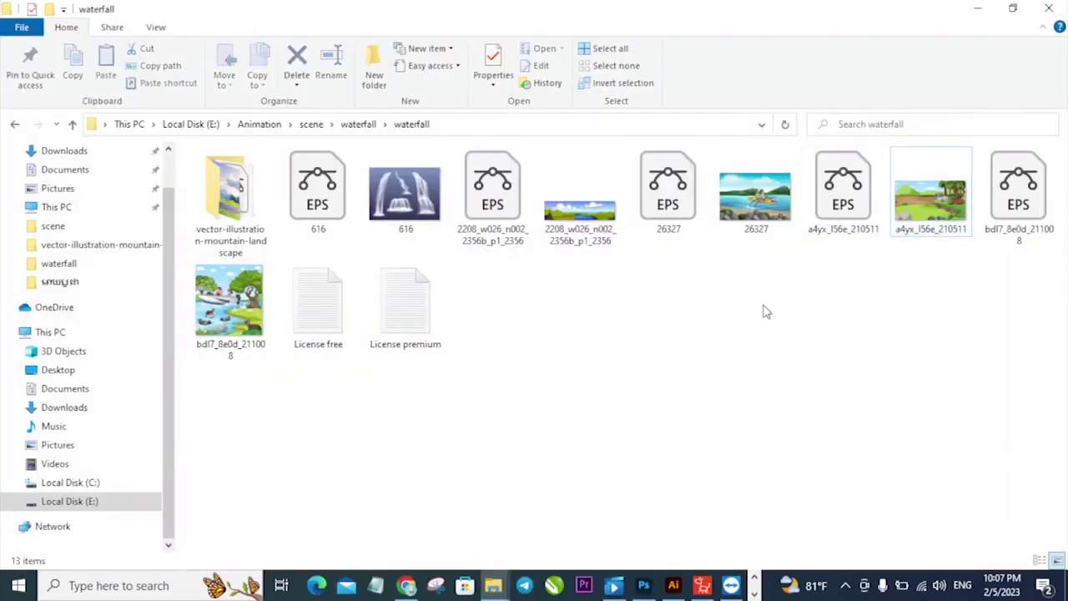
- Check the parent waterfall folder's archives, then reopen the inner waterfall folder and look over its EPS files and preview images
left_click(12, 127)
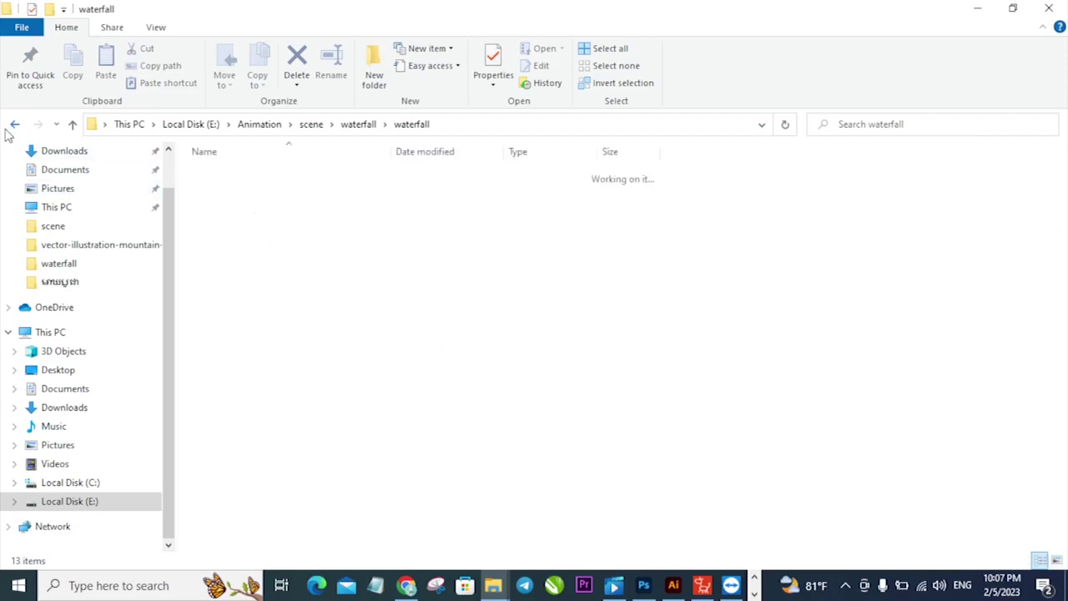
left_click(259, 314)
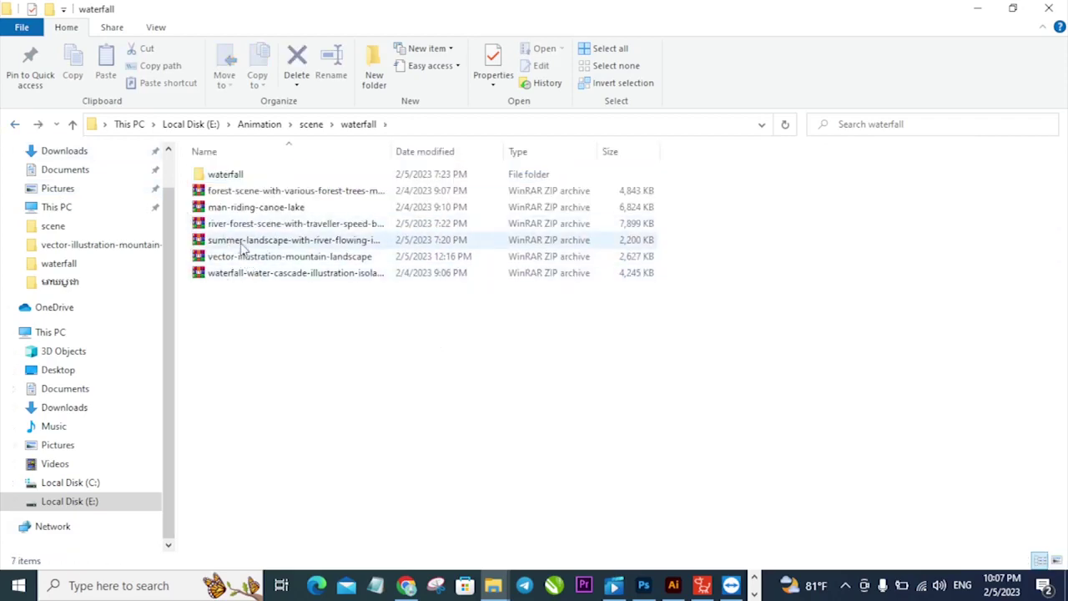
left_click(225, 191)
left_click(225, 177)
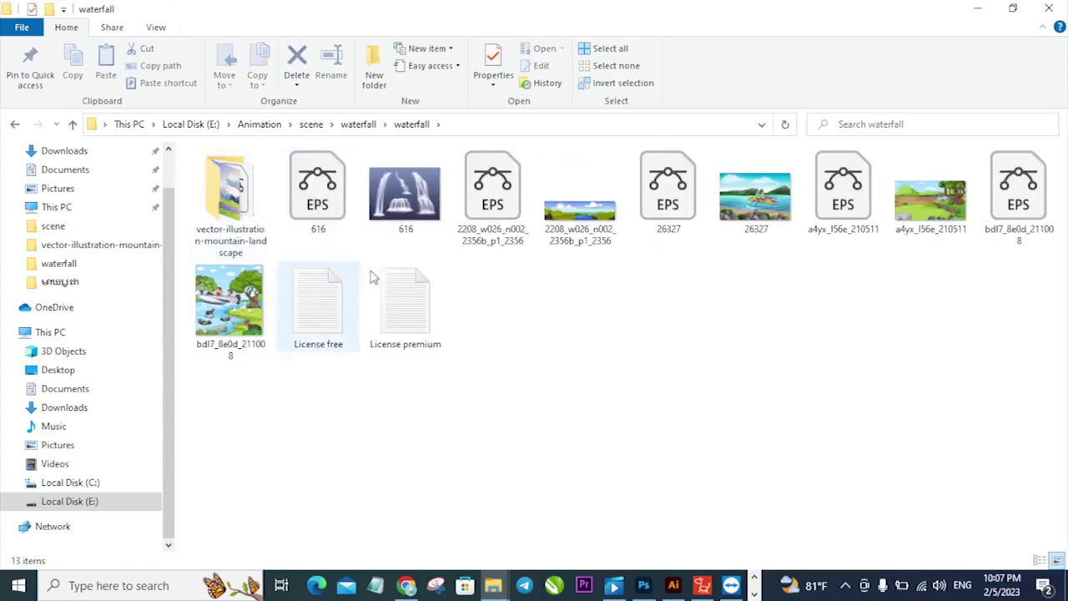
left_click(424, 225)
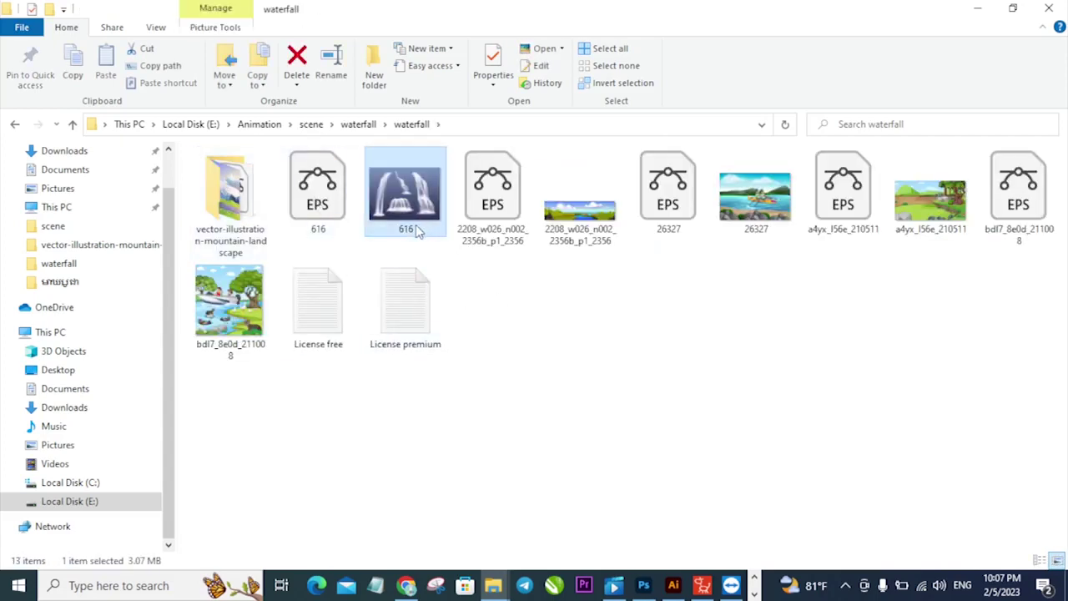
left_click(327, 219)
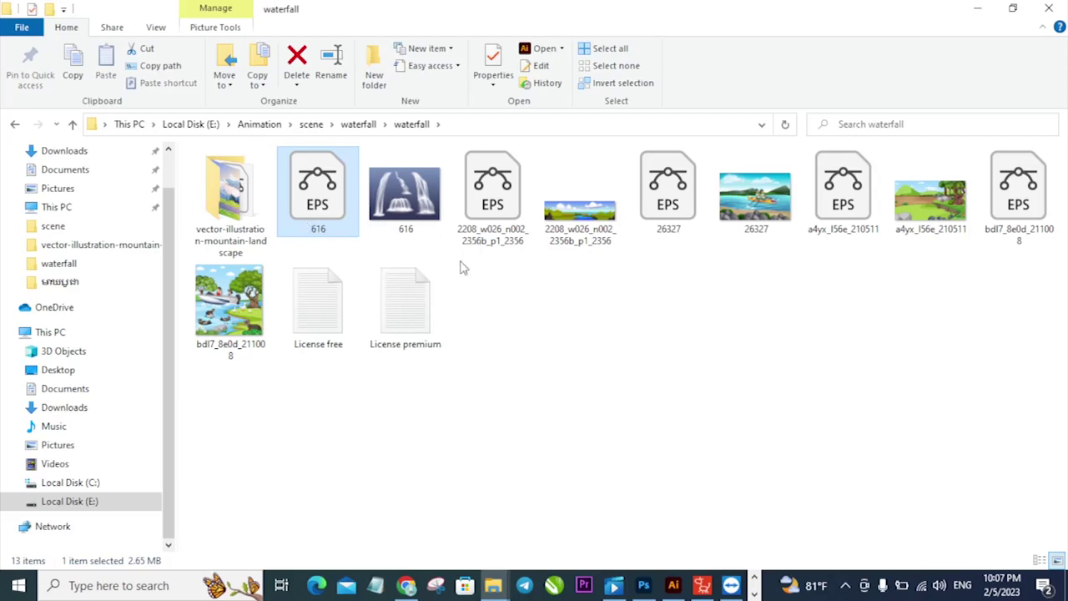
left_click(571, 338)
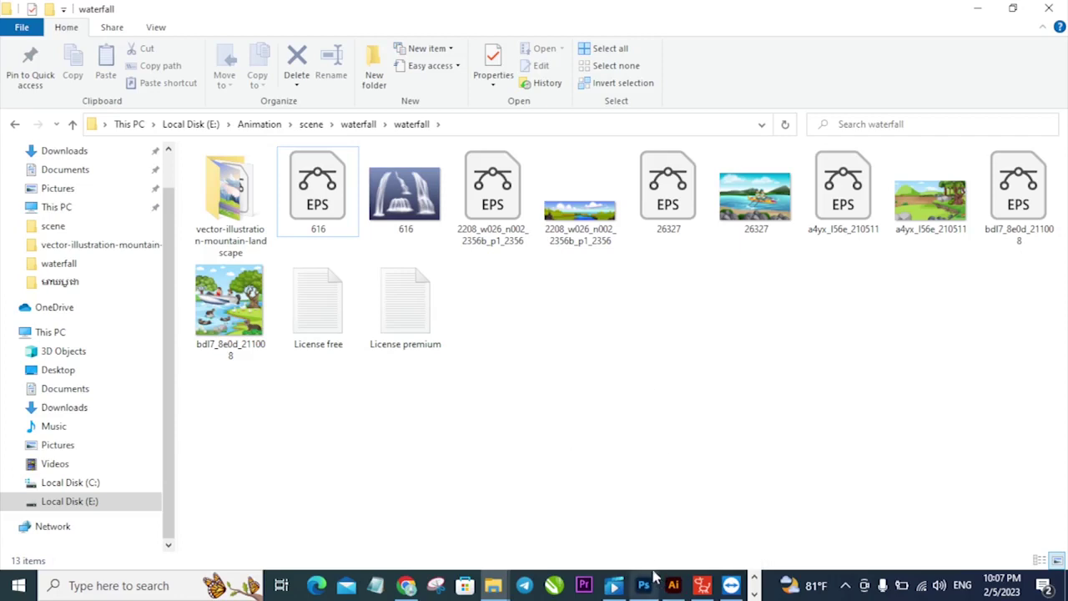
left_click(598, 238)
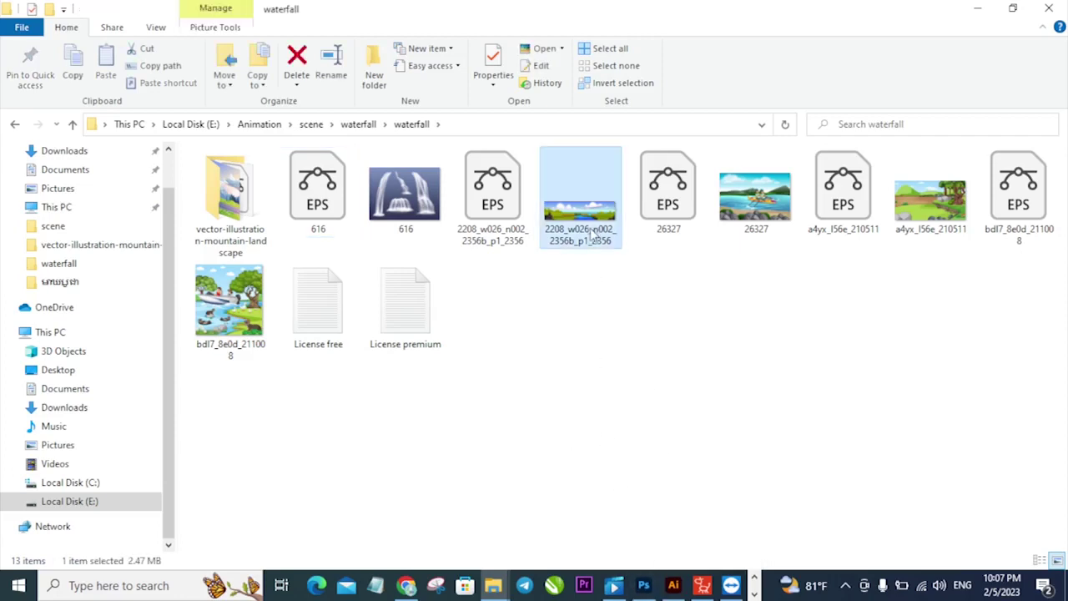
left_click(610, 370)
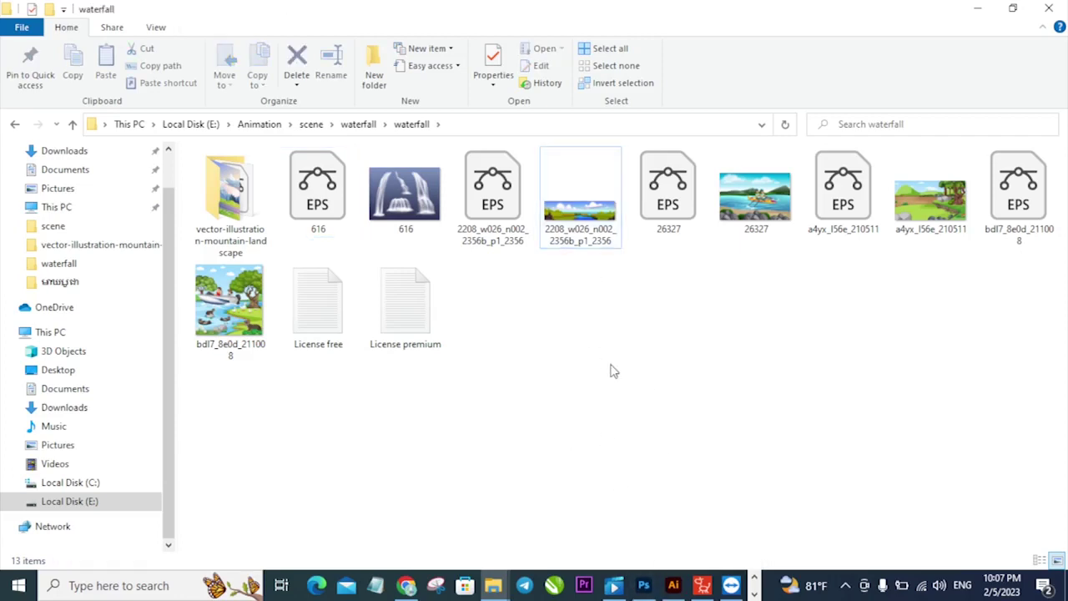
- Preview image 77 in the vector-illustration-mountain-landscape folder again and select its matching EPS file
double_click(266, 212)
double_click(336, 196)
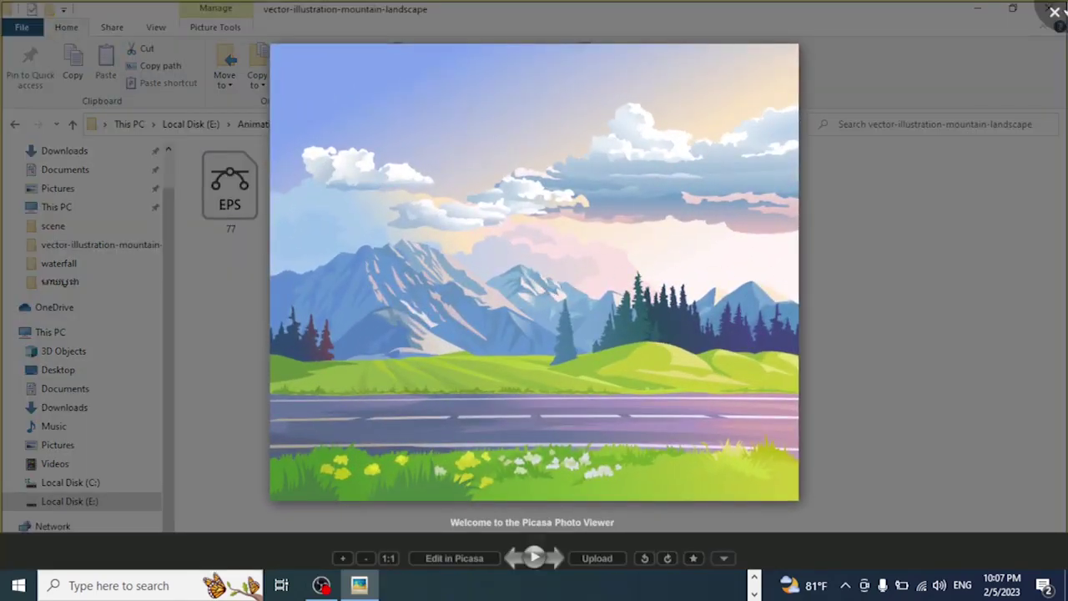
left_click(1055, 12)
left_click(242, 197)
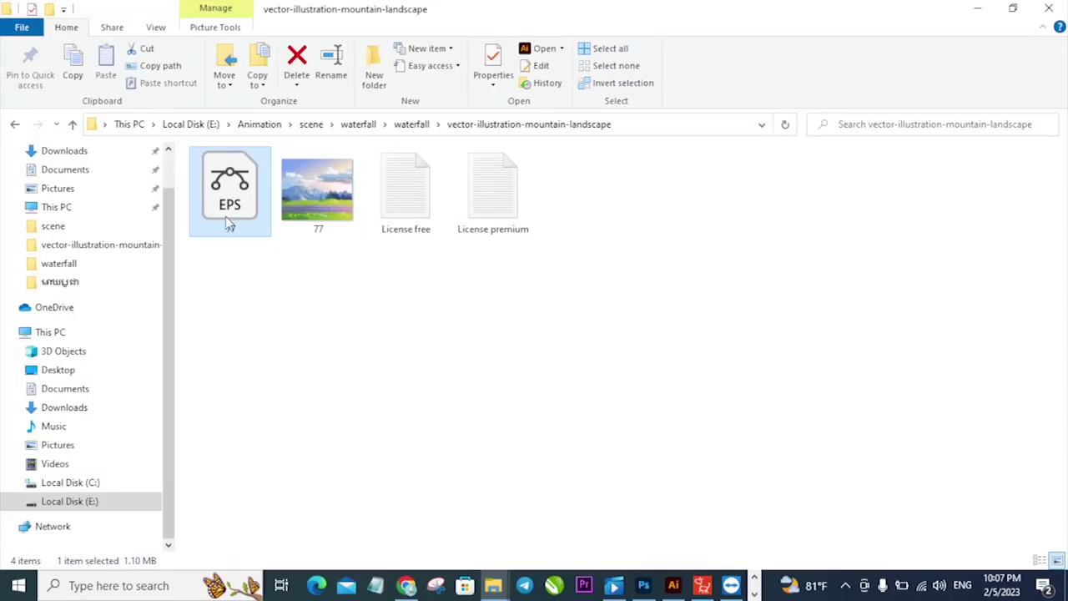
- Switch to Illustrator and zoom out of 77.eps to view the whole mountain landscape
left_click(678, 589)
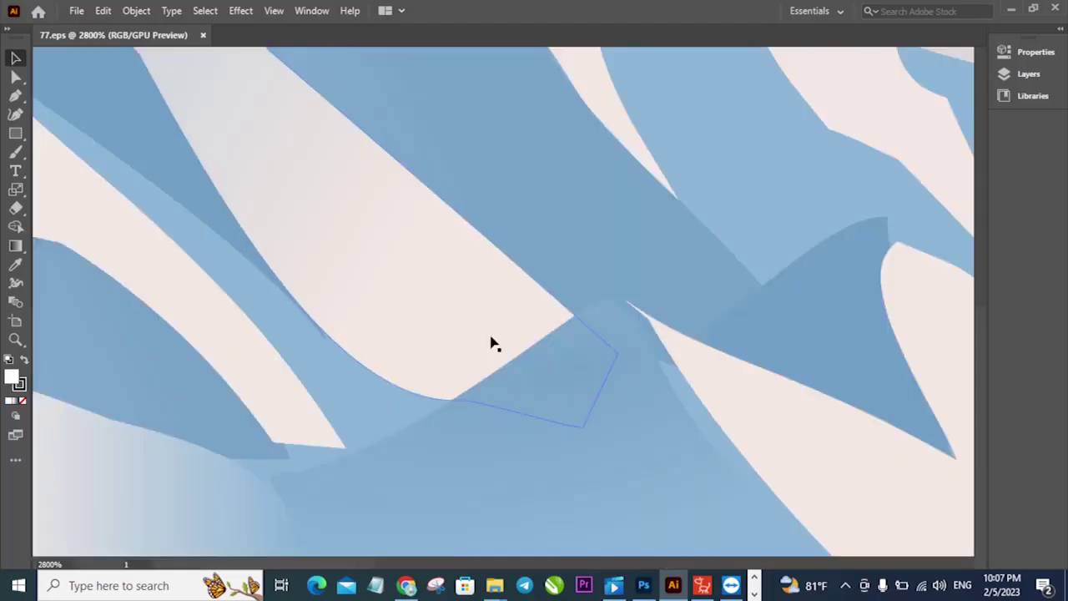
key("z")
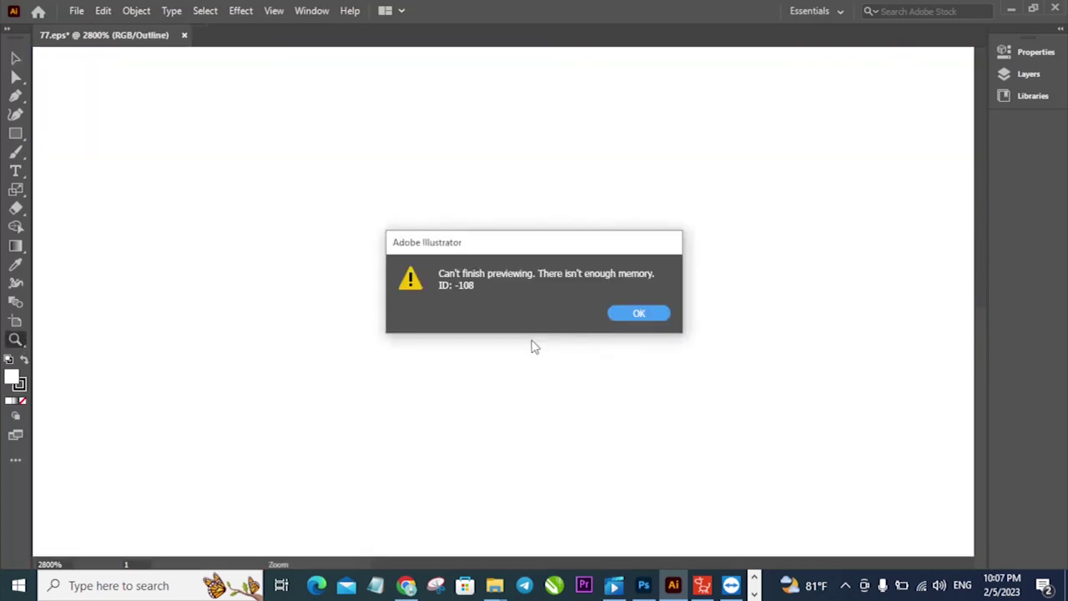
left_click(639, 313)
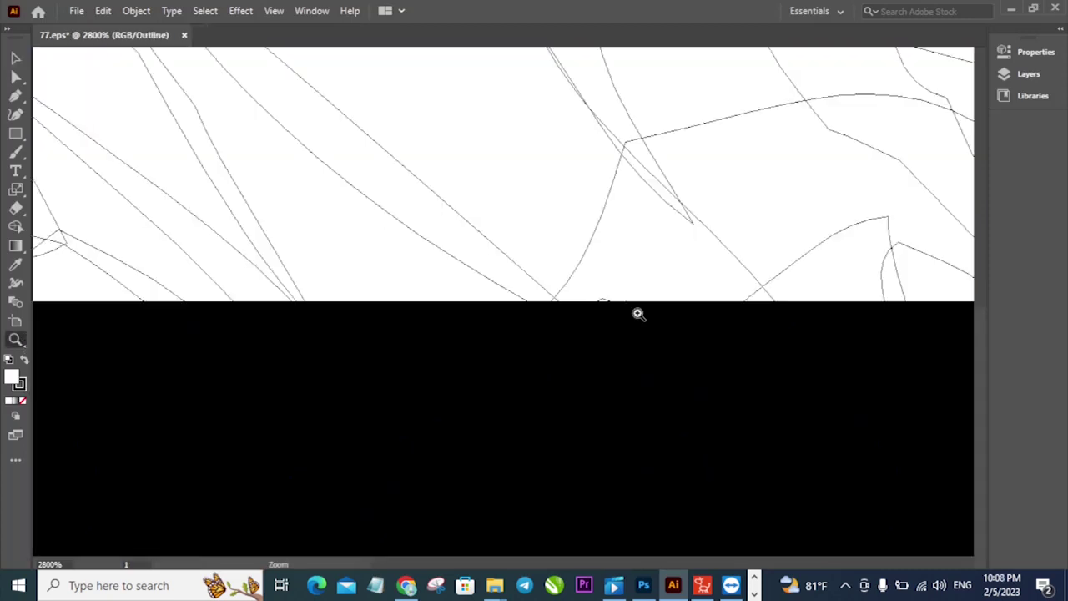
left_click_drag(661, 286, 210, 287)
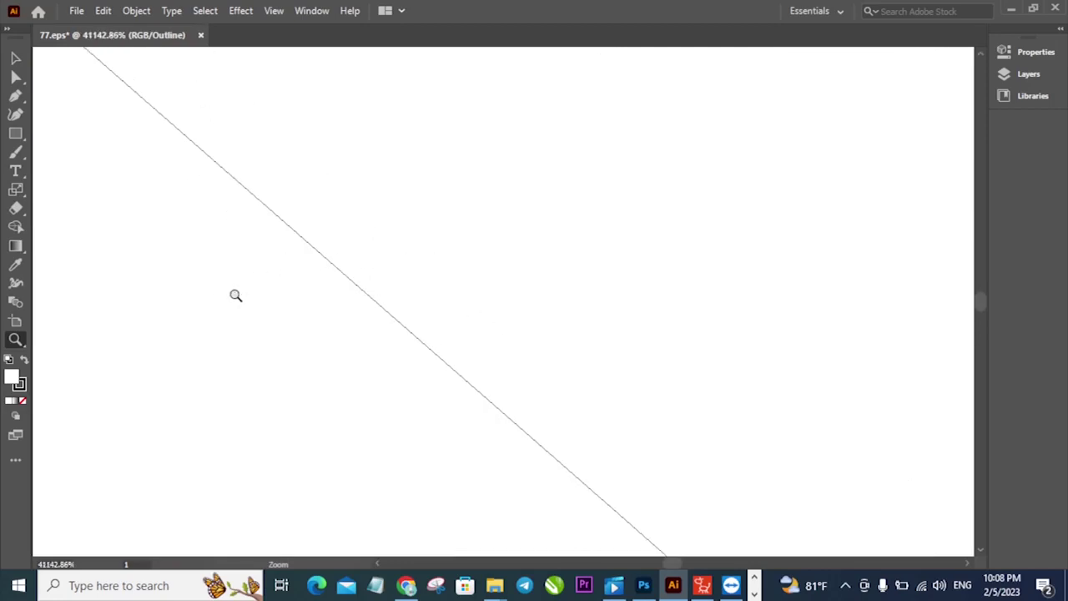
left_click(436, 310, "alt")
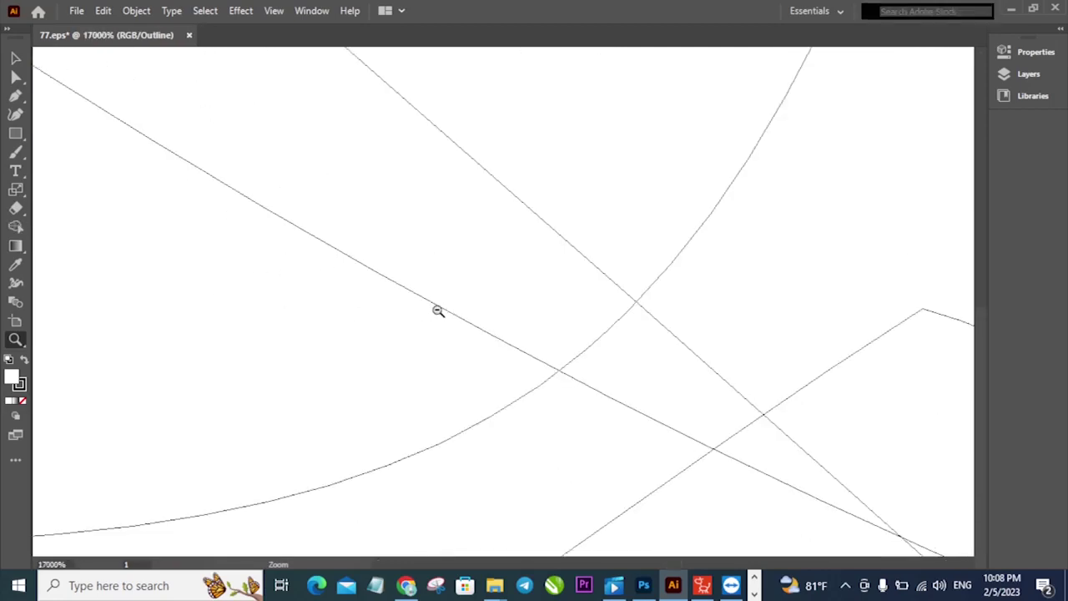
left_click(436, 309, "alt")
left_click(438, 311, "alt")
left_click(438, 310, "alt")
left_click(438, 310, "alt")
left_click(439, 310, "alt")
left_click(438, 311, "alt")
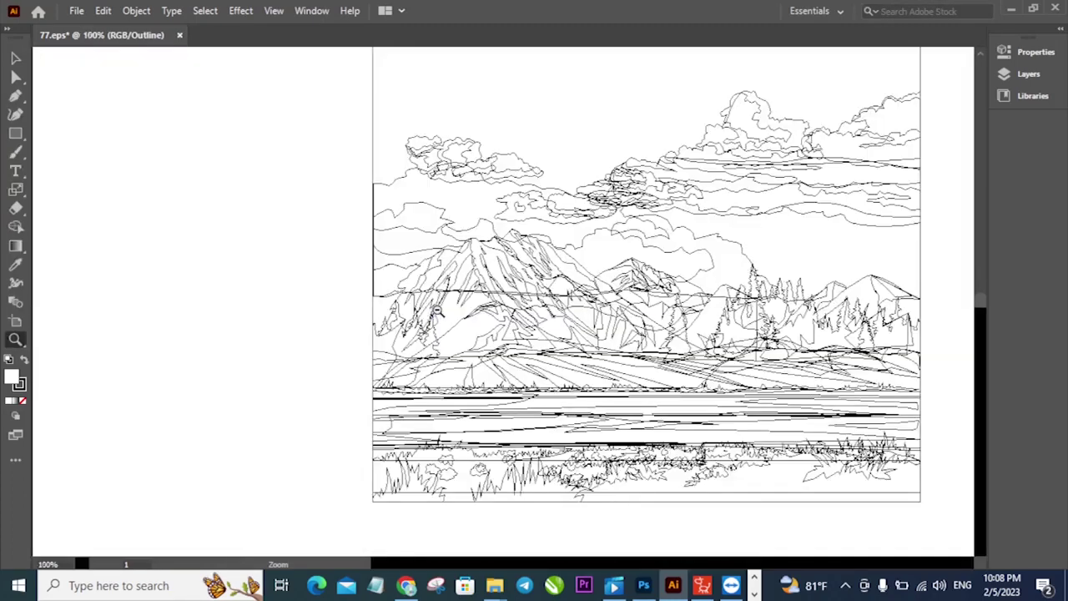
left_click(439, 311, "alt")
- Close the 77.eps document without saving it
left_click(187, 36)
left_click(606, 312)
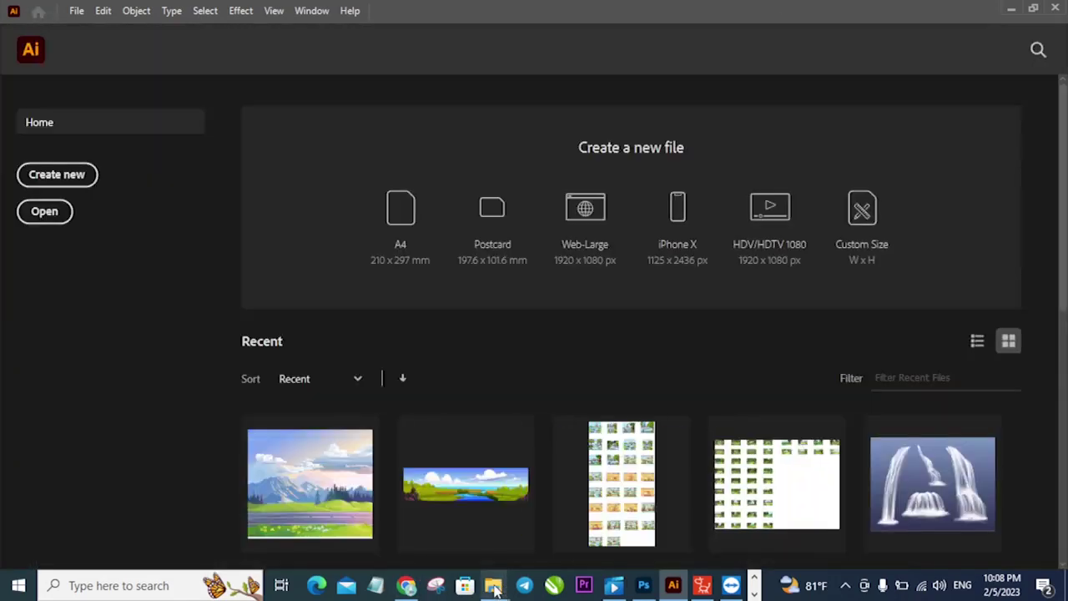
mouse_move(494, 585)
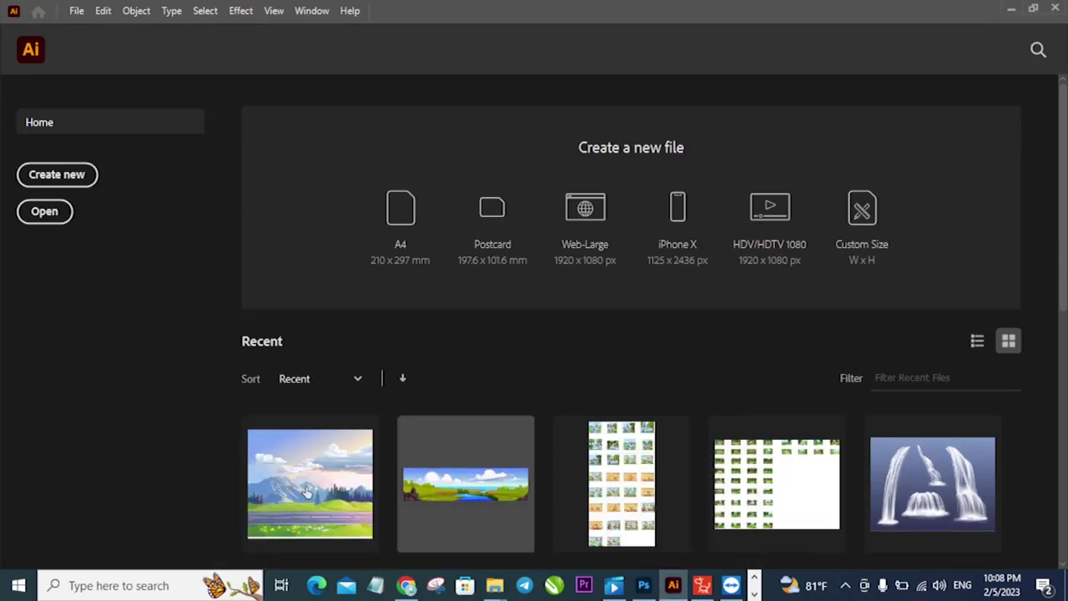
- Reopen 77.eps from the recent files, zoom out to view the landscape, and dismiss the preview warning
left_click(307, 492)
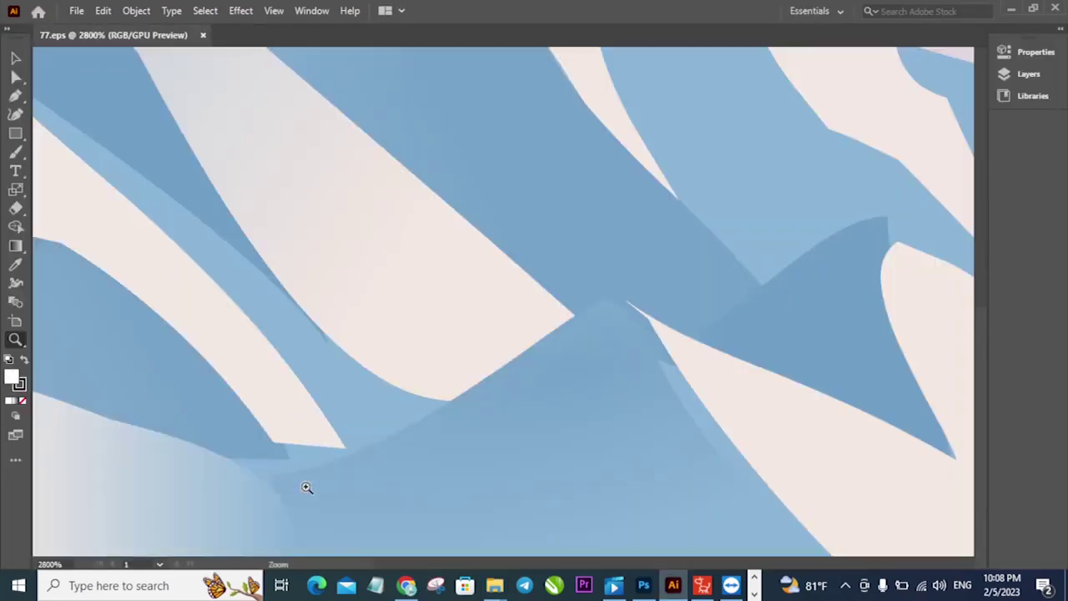
scroll(644, 369, "down", 8)
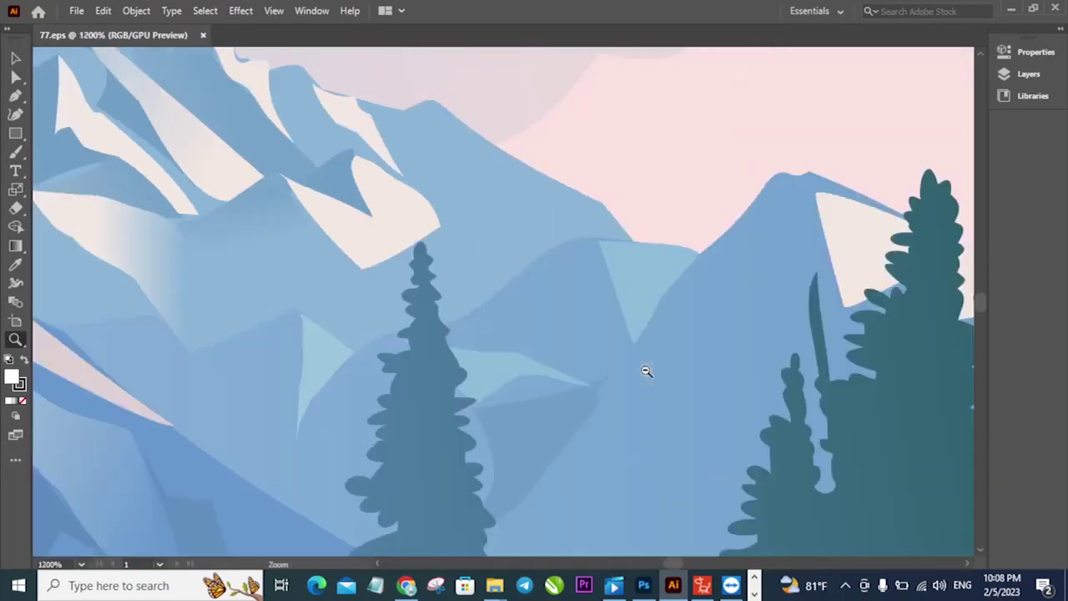
scroll(645, 371, "down", 3)
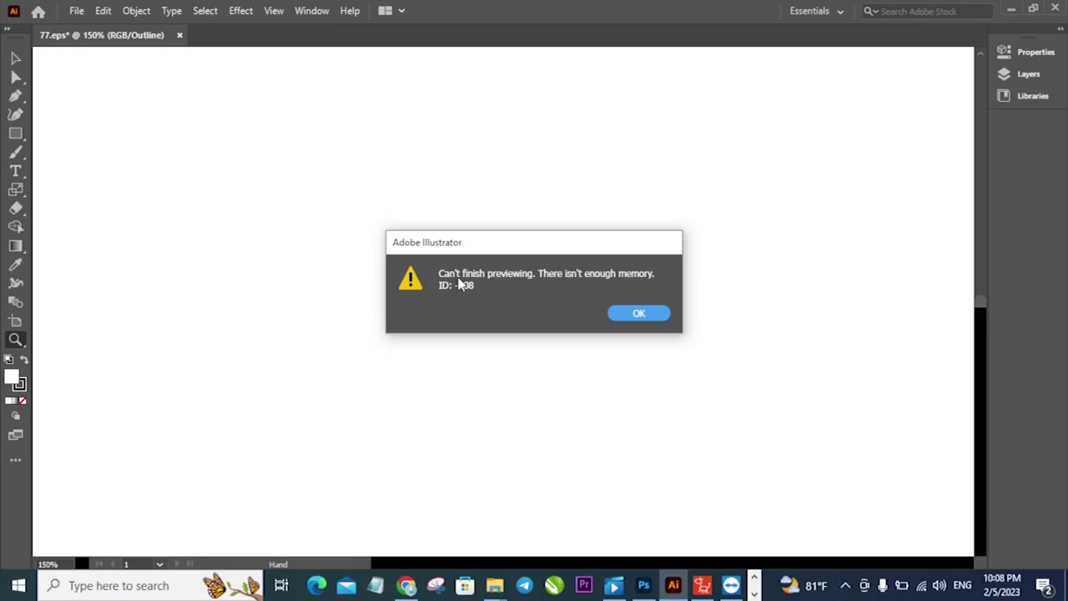
left_click(655, 314)
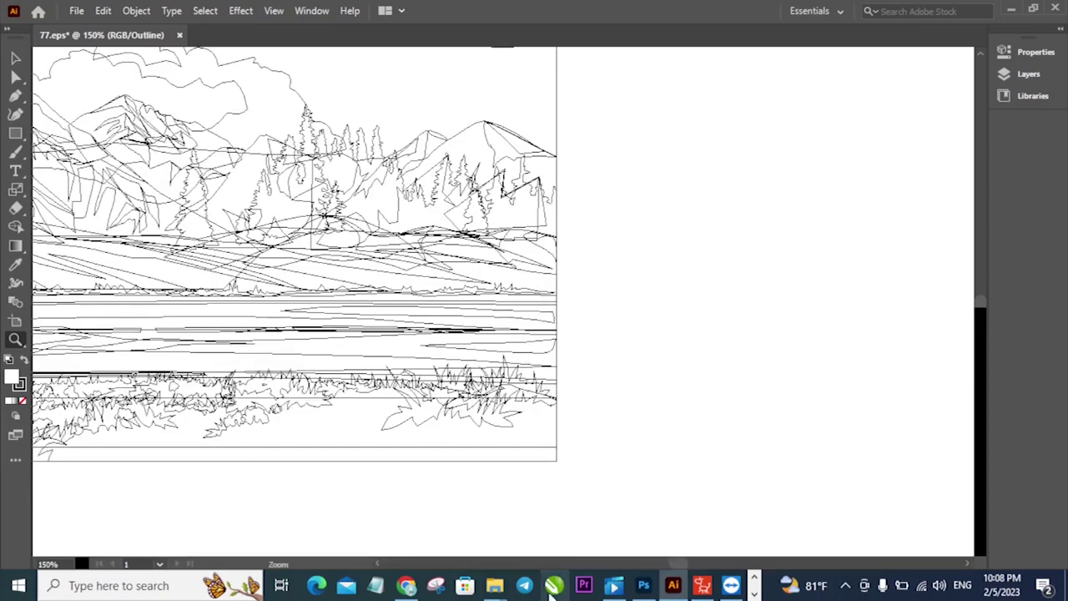
- Switch to File Explorer and check the free space on the drives under This PC, refreshing the view
left_click(494, 585)
left_click(314, 514)
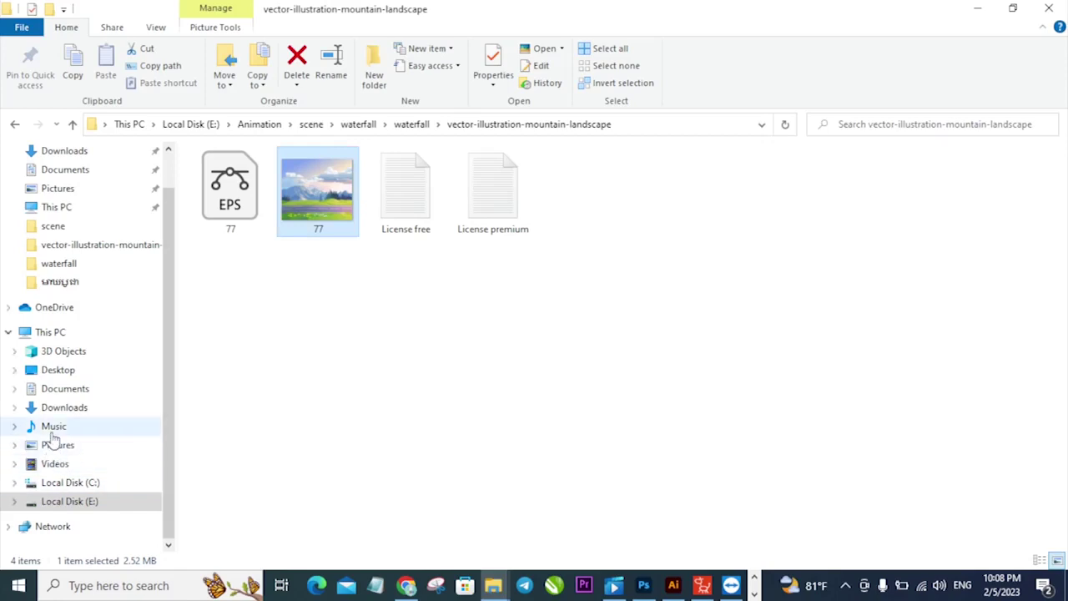
left_click(51, 333)
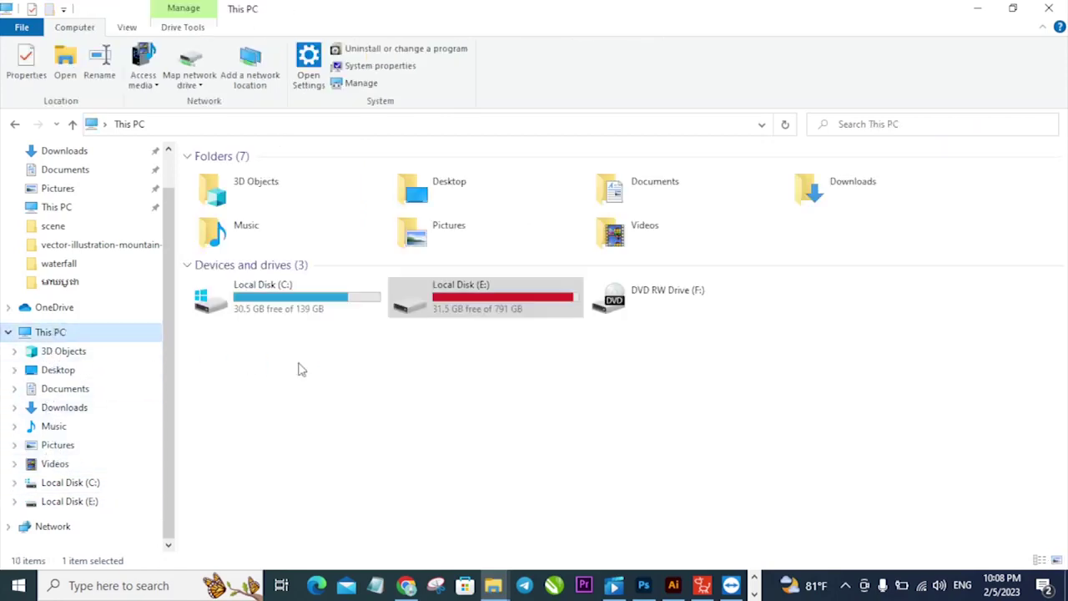
left_click(389, 381)
right_click(389, 382)
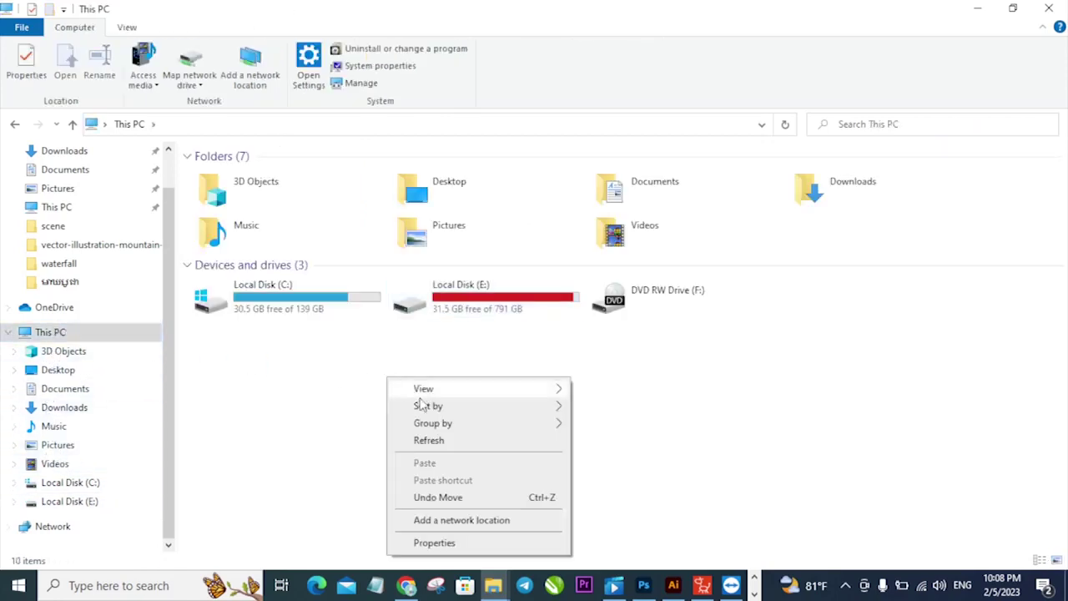
left_click(432, 442)
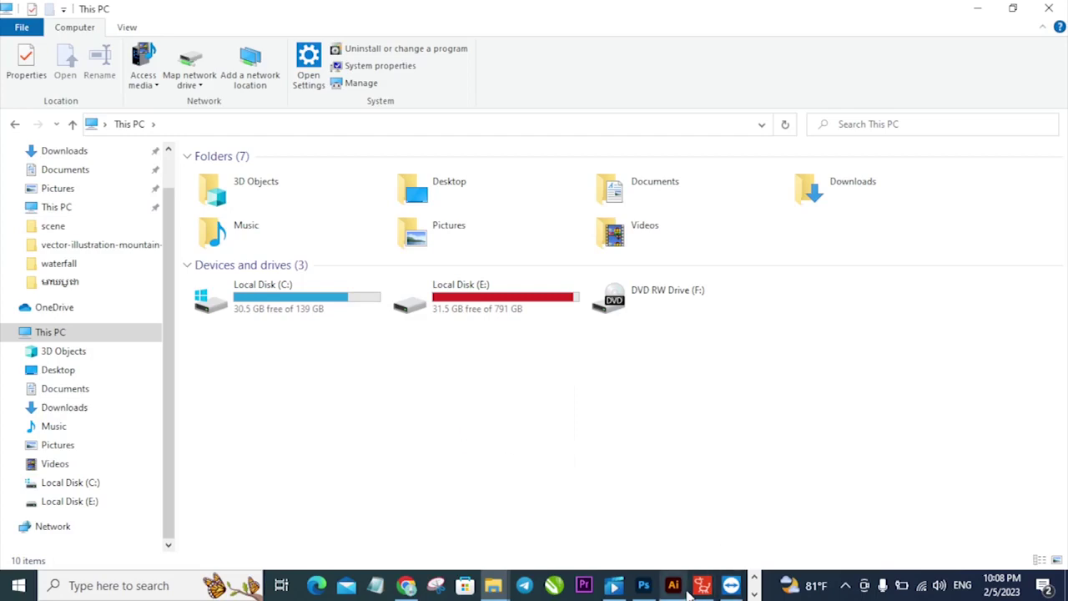
- Switch to Cartoon Animator 4 and close it
mouse_move(673, 590)
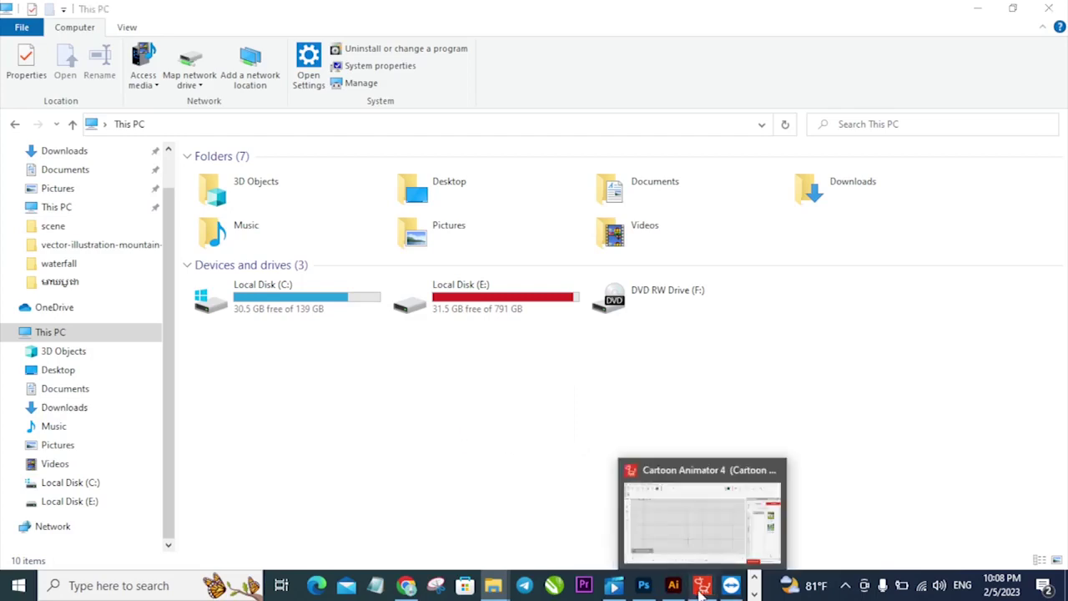
left_click(702, 585)
left_click(1059, 13)
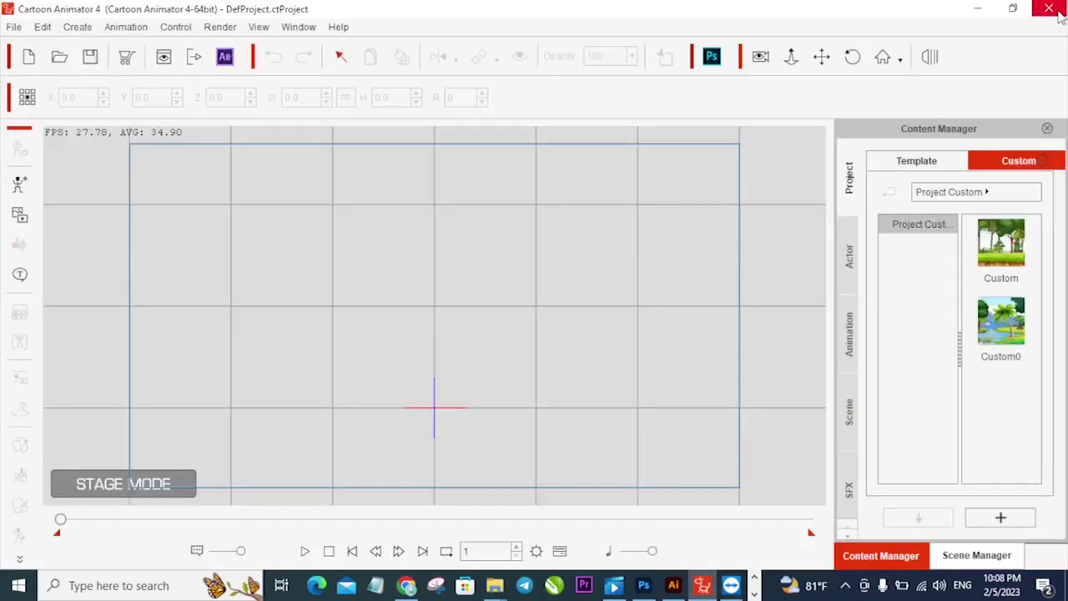
left_click(664, 590)
- Switch back to Illustrator, select all the landscape artwork in 77.eps, ungroup it, and clear the selection
left_click(683, 585)
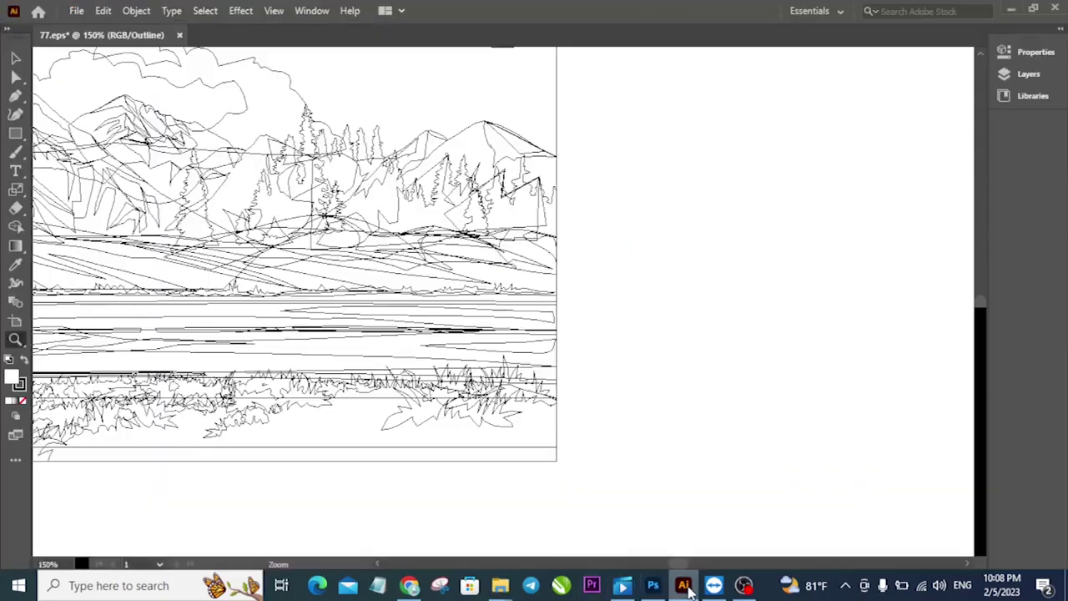
left_click(403, 288, "alt")
left_click(340, 253, "alt")
key("v")
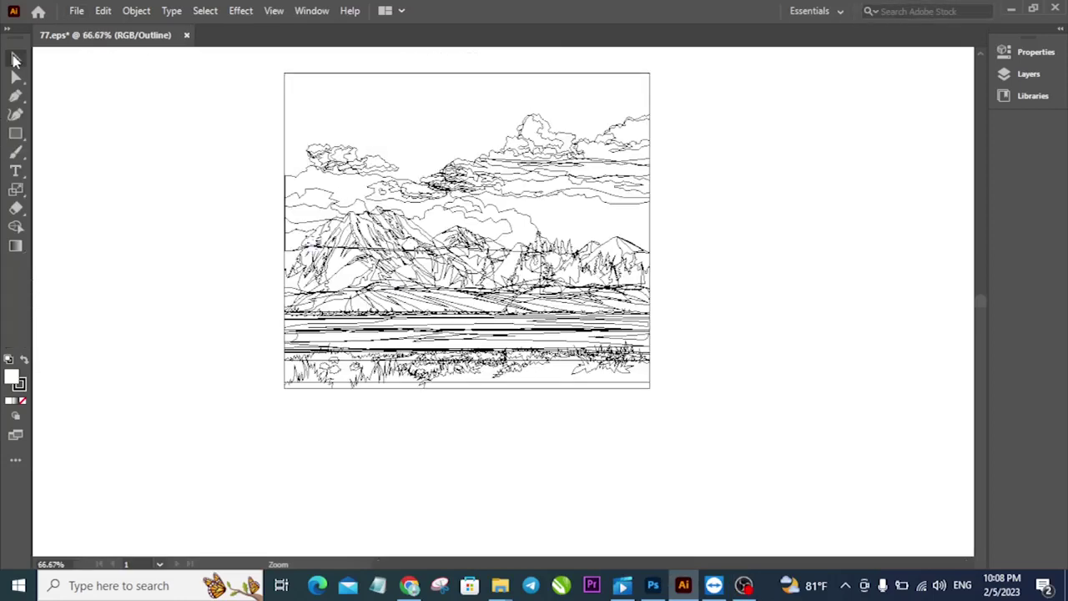
key("ctrl+a")
right_click(431, 204)
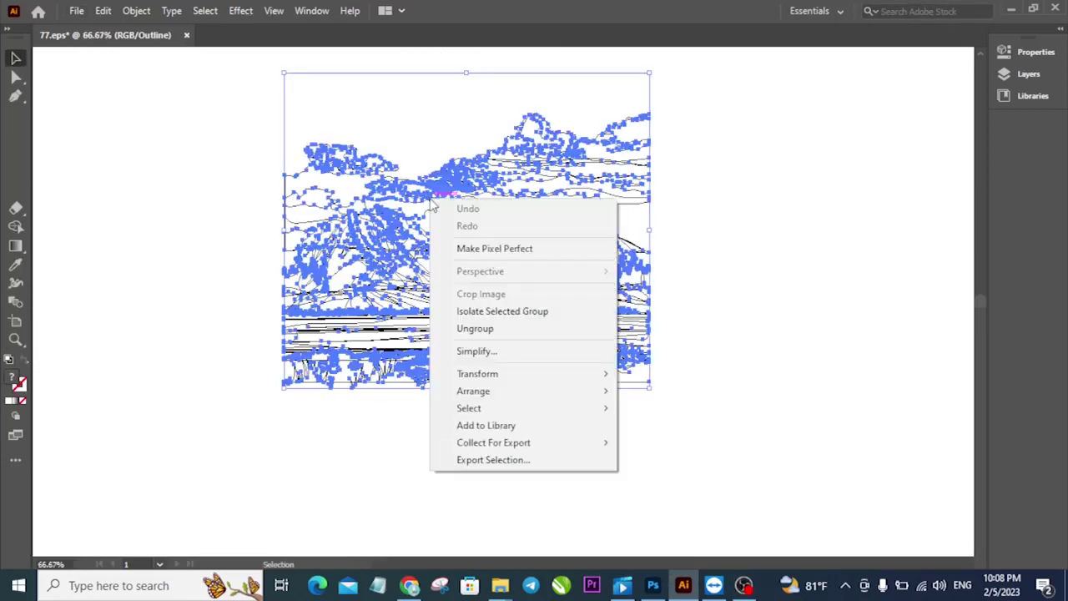
left_click(475, 328)
left_click(731, 333)
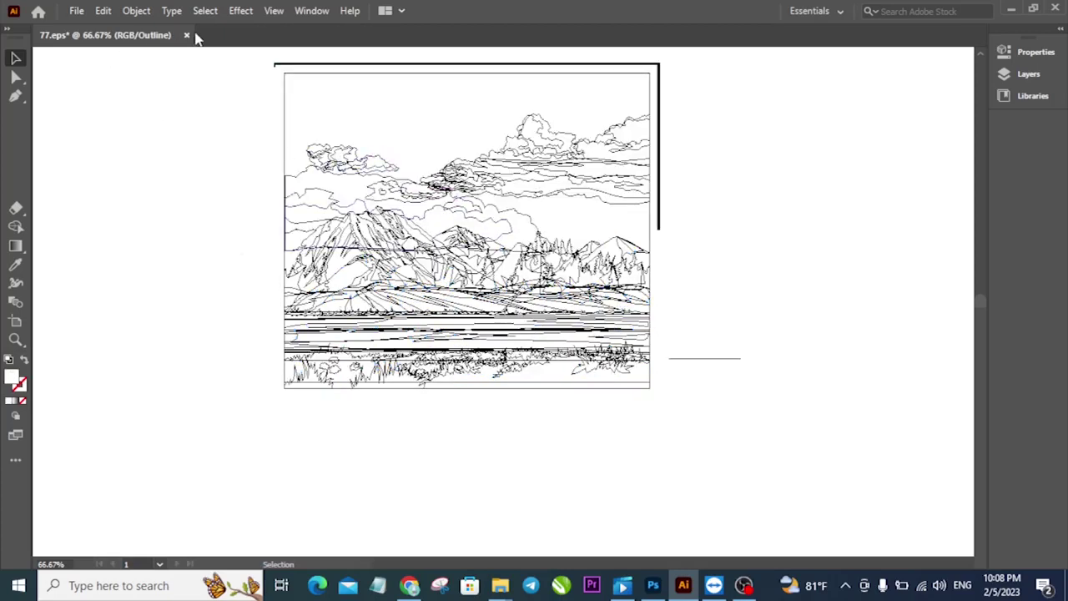
- Close 77.eps and discard its changes
left_click(187, 35)
left_click(606, 314)
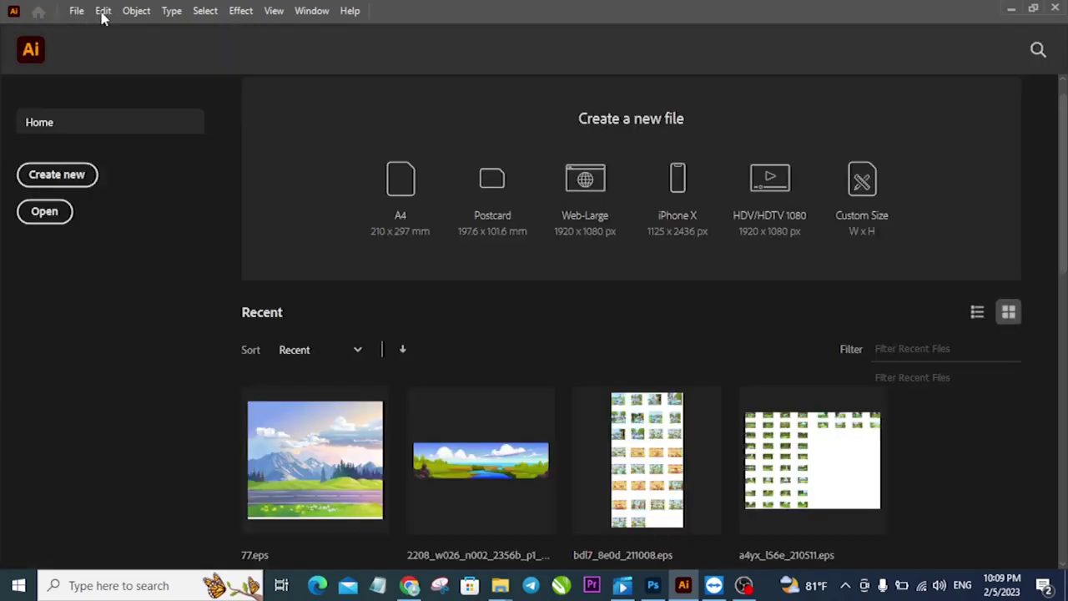
- Inspect Illustrator's preferences, including the Performance, Units and Type pages, and cancel without changing anything
left_click(103, 13)
mouse_move(148, 508)
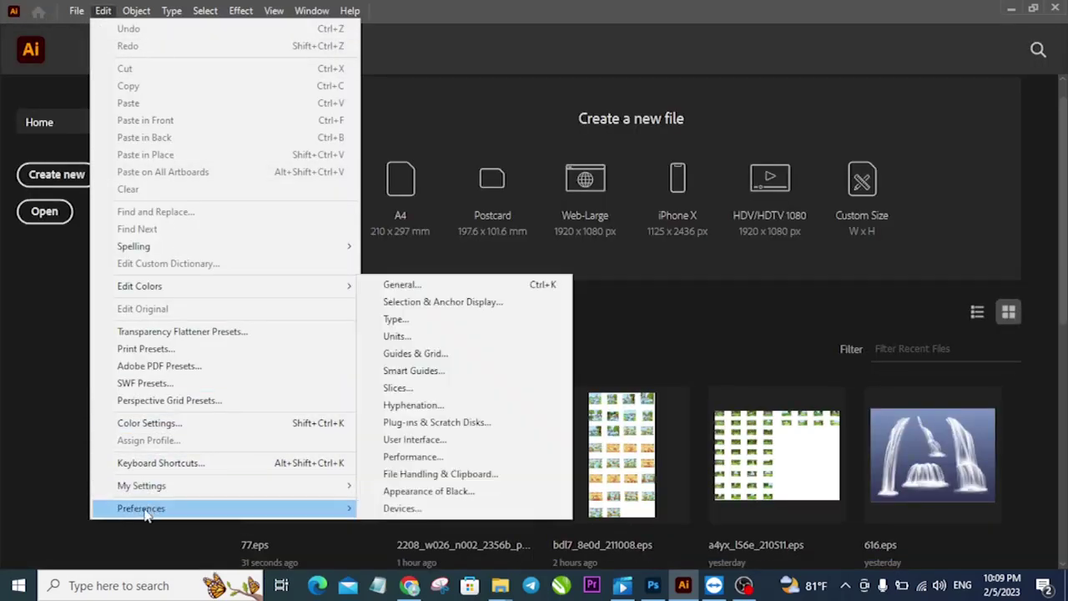
left_click(408, 285)
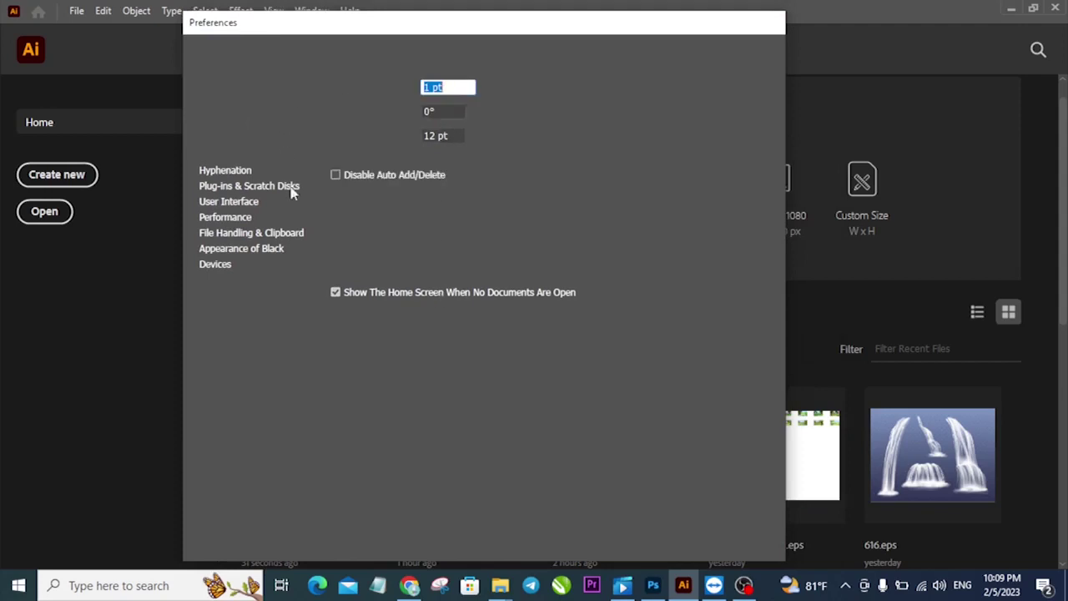
left_click(278, 217)
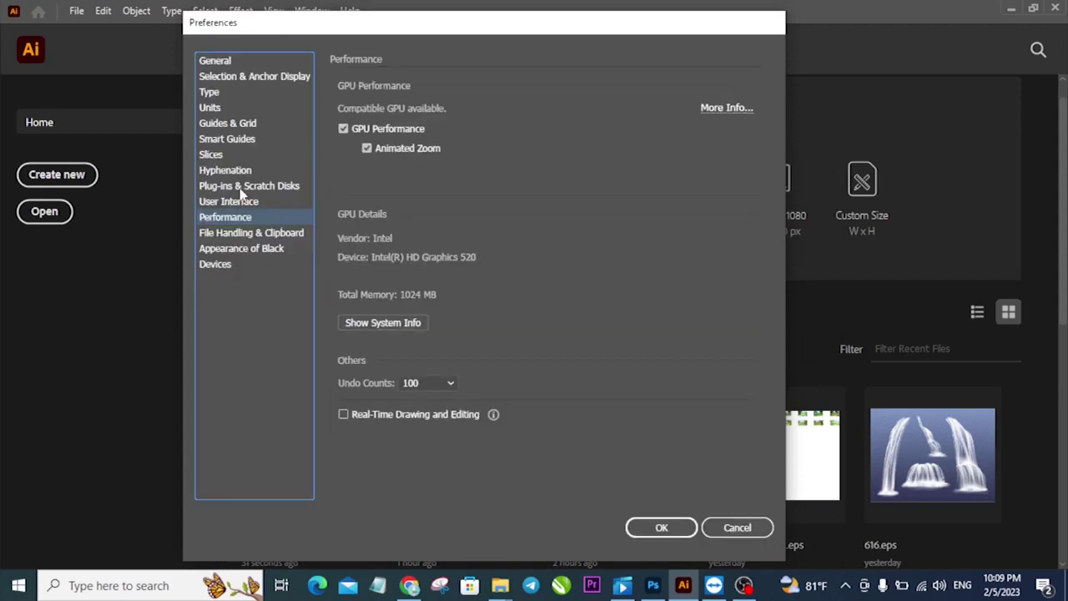
left_click(217, 108)
left_click(215, 95)
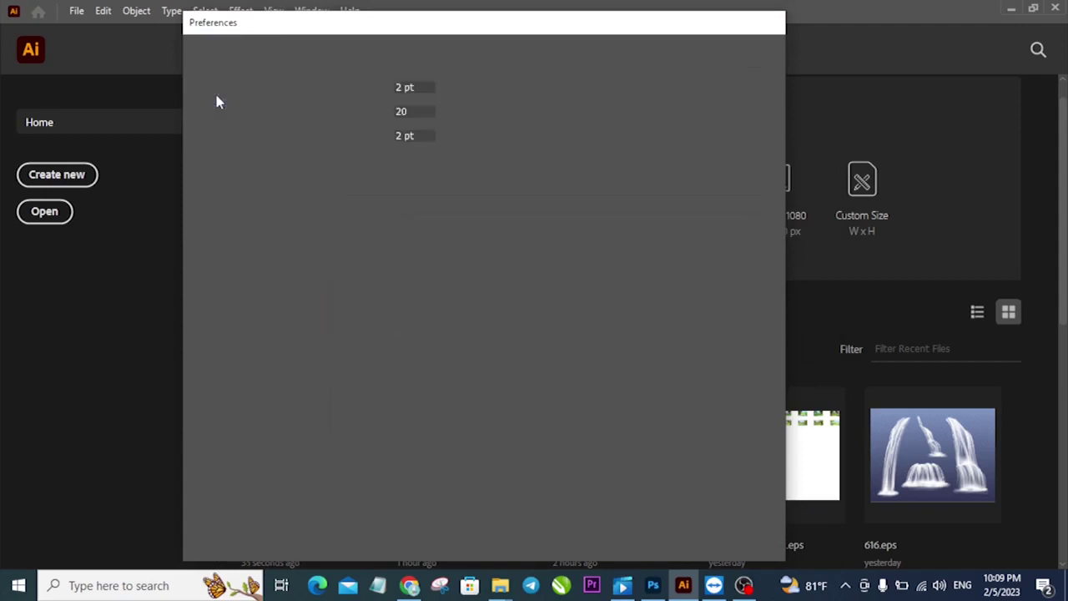
left_click_drag(259, 25, 282, 22)
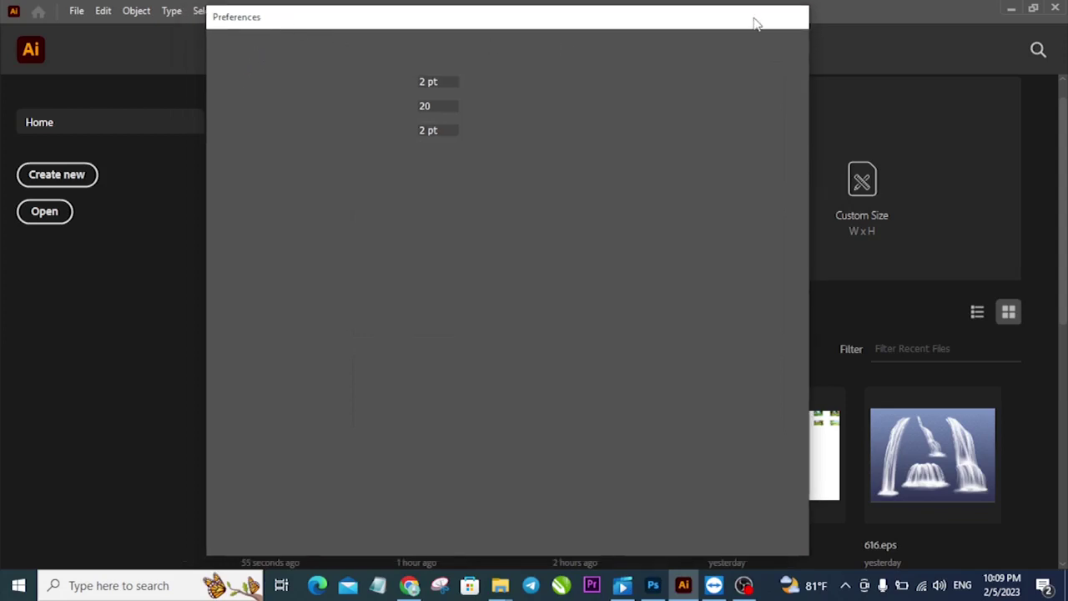
left_click_drag(752, 26, 618, 50)
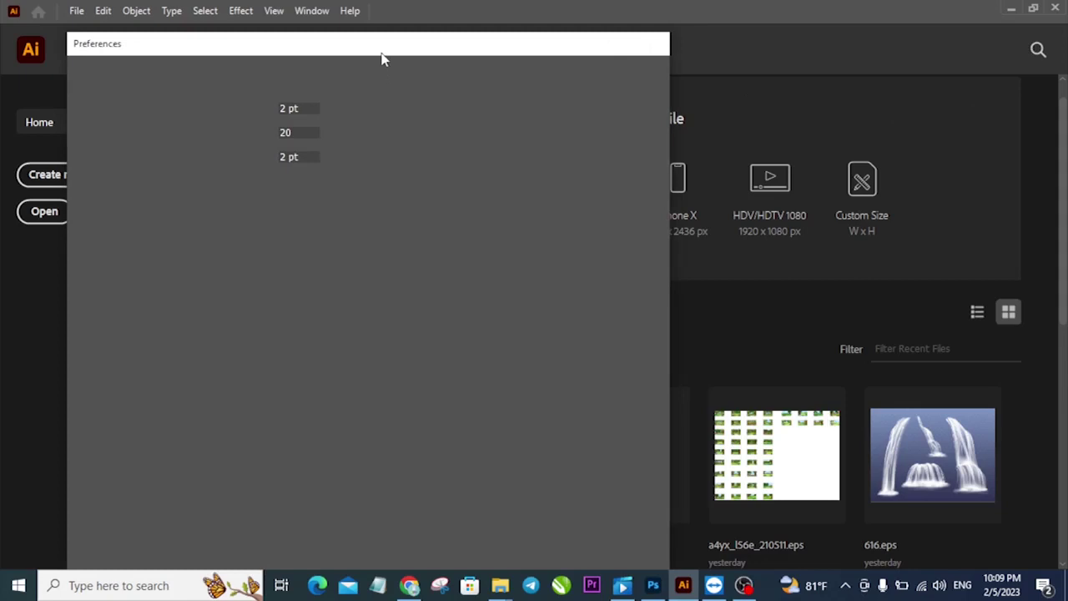
left_click_drag(382, 50, 521, 32)
left_click(746, 529)
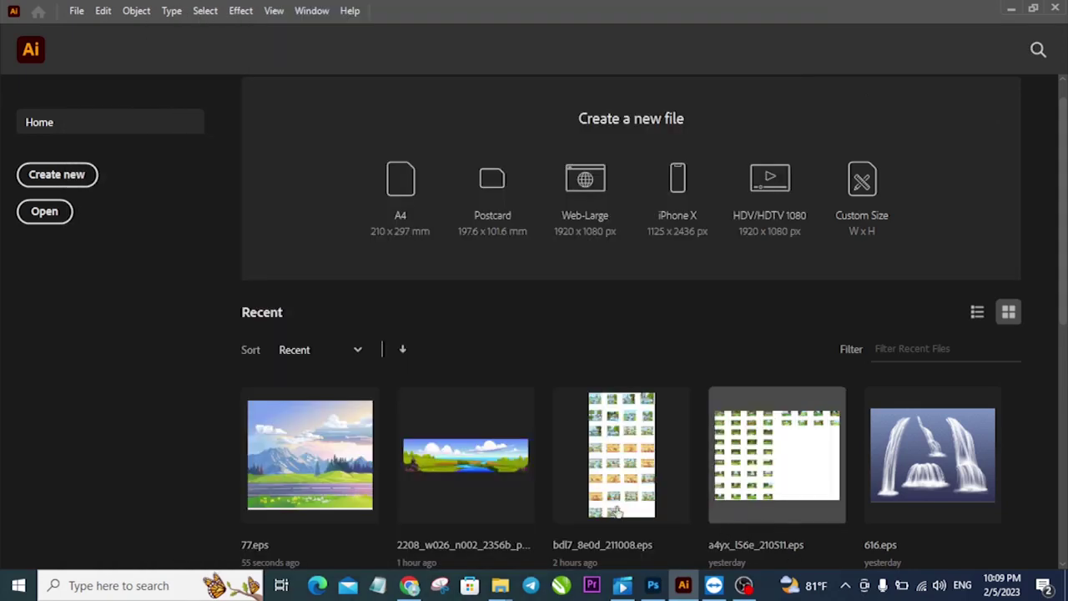
- Quit Illustrator and minimize the Photoshop window
left_click(1056, 9)
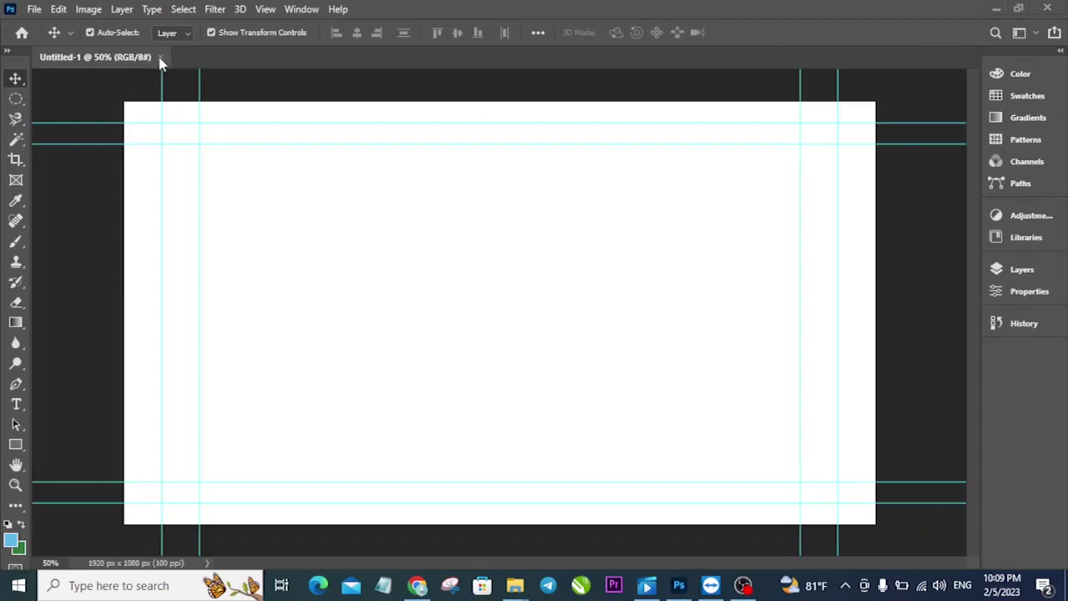
left_click(998, 10)
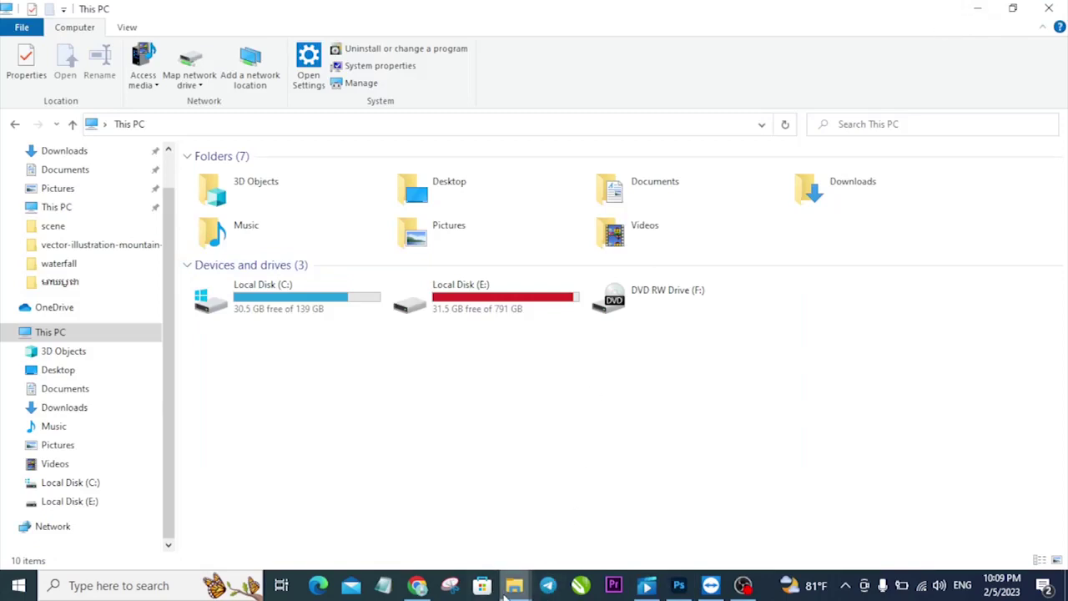
- Switch to the vector-illustration-mountain-landscape folder and try to reopen its 77 EPS file, dismissing the Illustrator warning
mouse_move(514, 585)
left_click(673, 530)
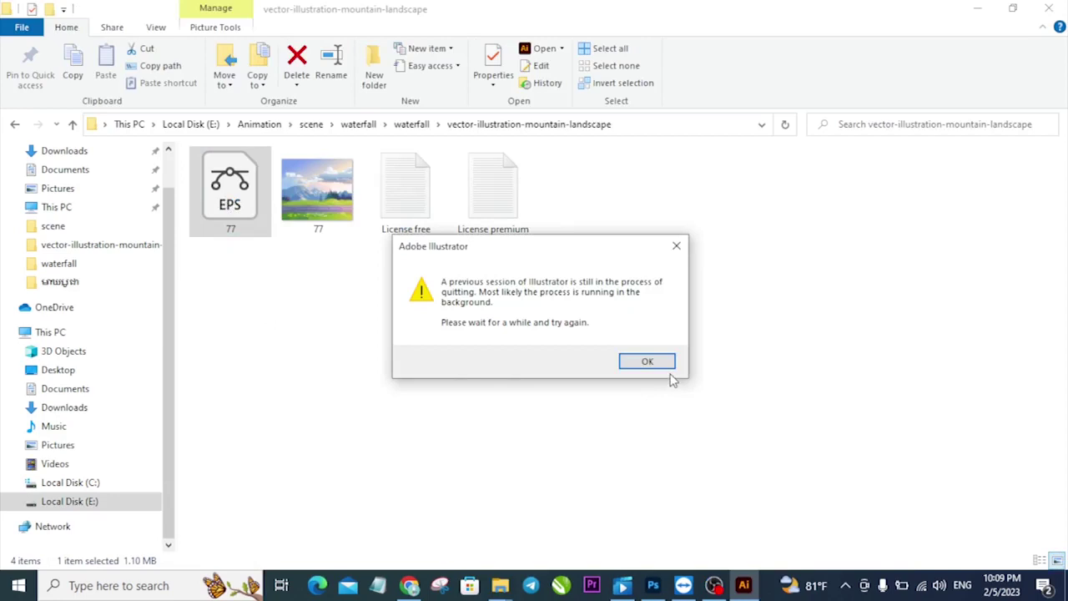
left_click(647, 361)
- Minimize the File Explorer windows and close the Chrome browser
left_click(978, 8)
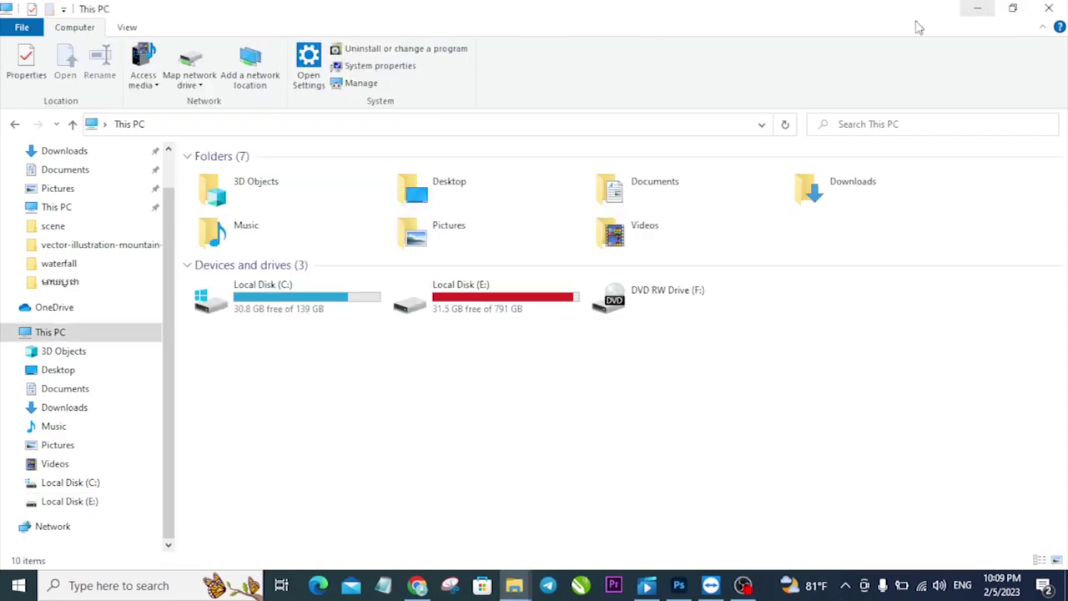
left_click(977, 10)
left_click(977, 17)
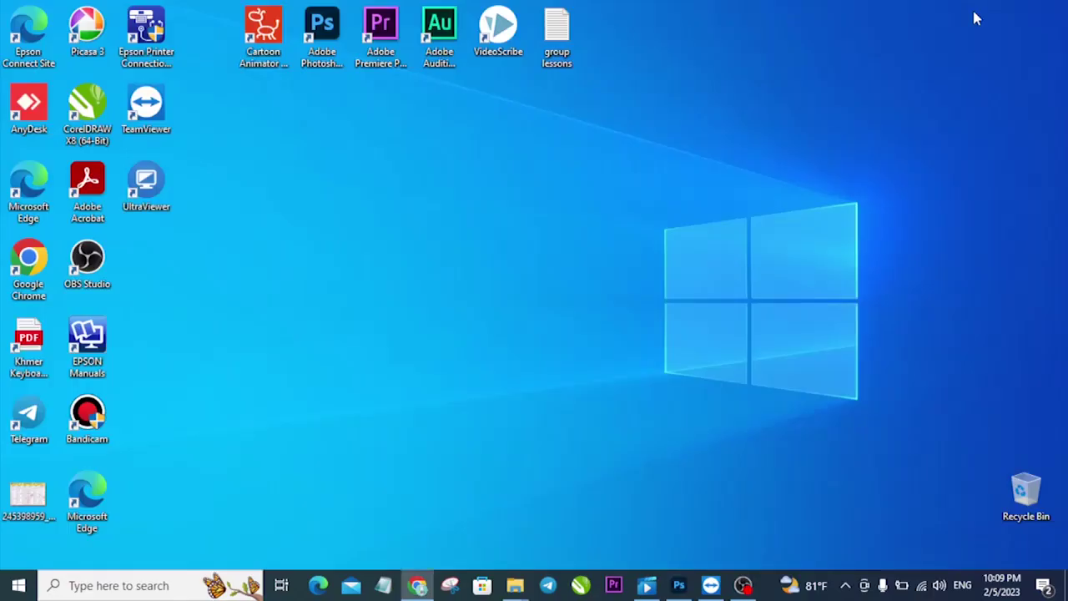
left_click(417, 585)
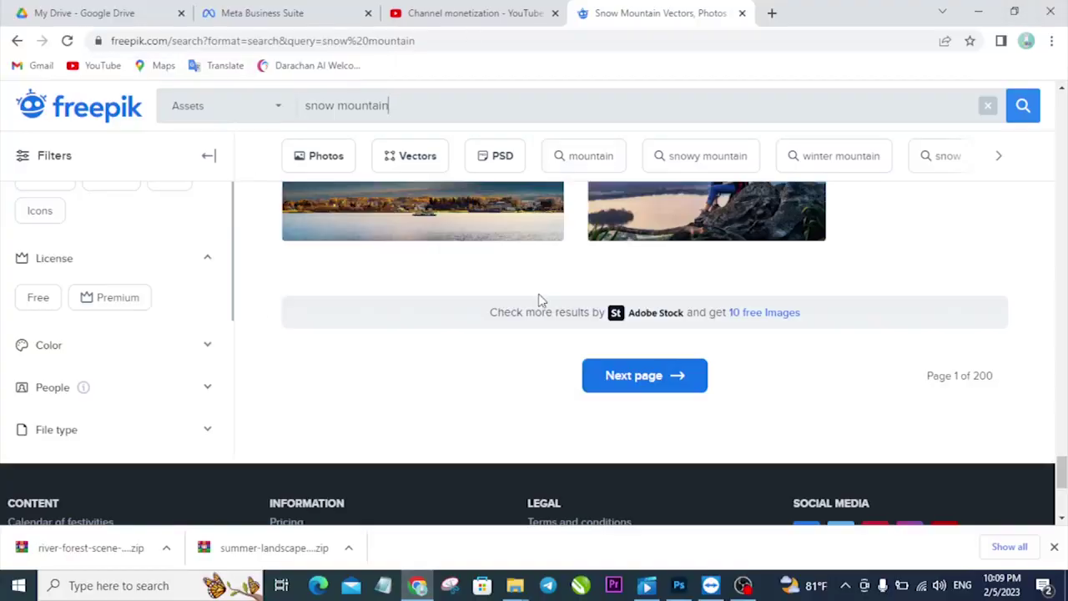
left_click(1053, 15)
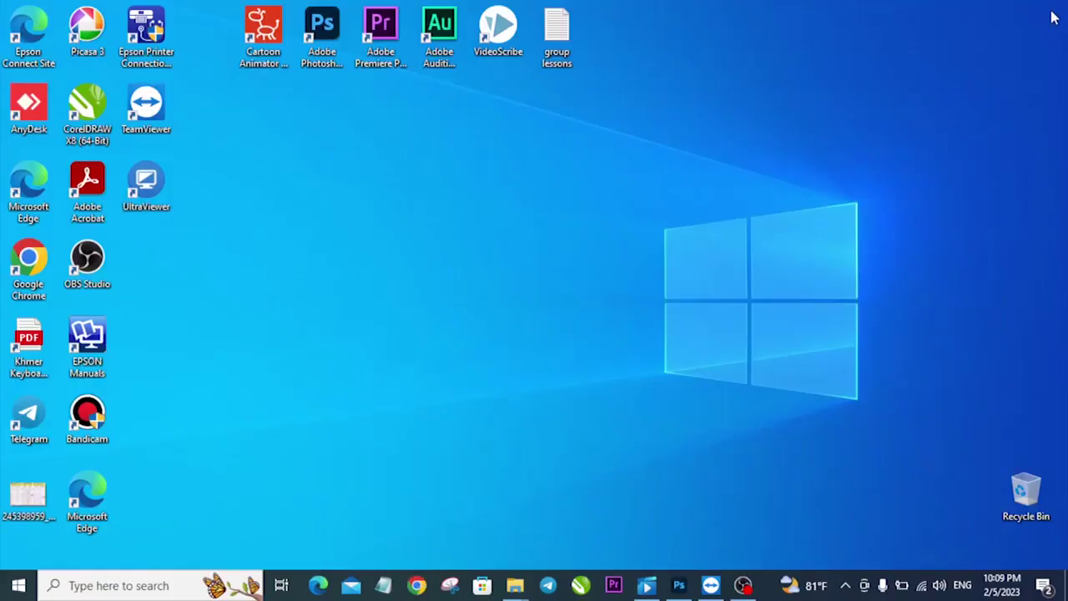
- Refresh the desktop twice
right_click(489, 229)
left_click(500, 271)
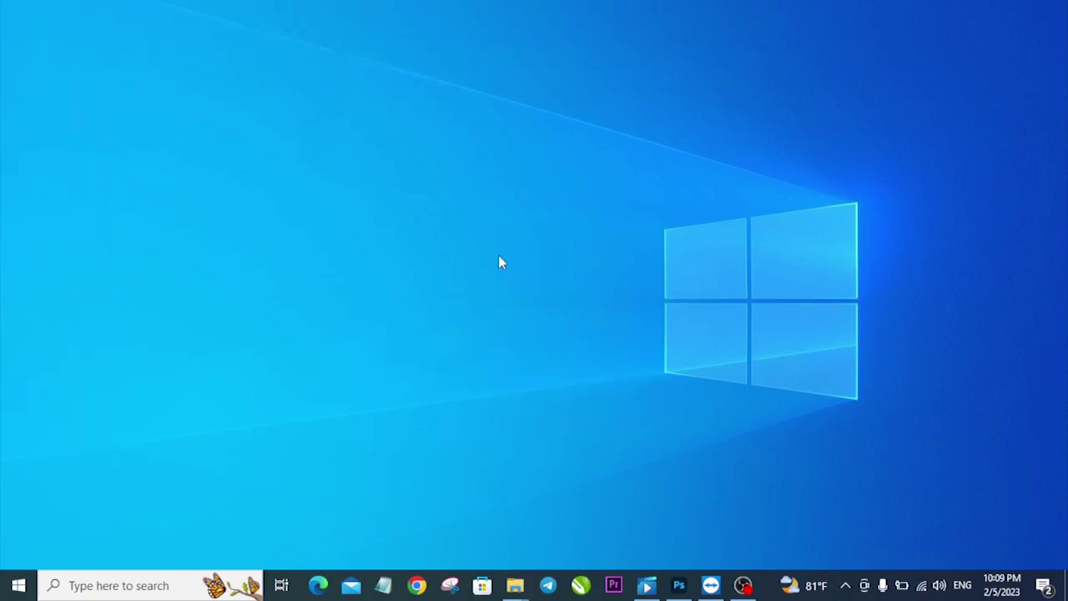
right_click(495, 226)
left_click(513, 272)
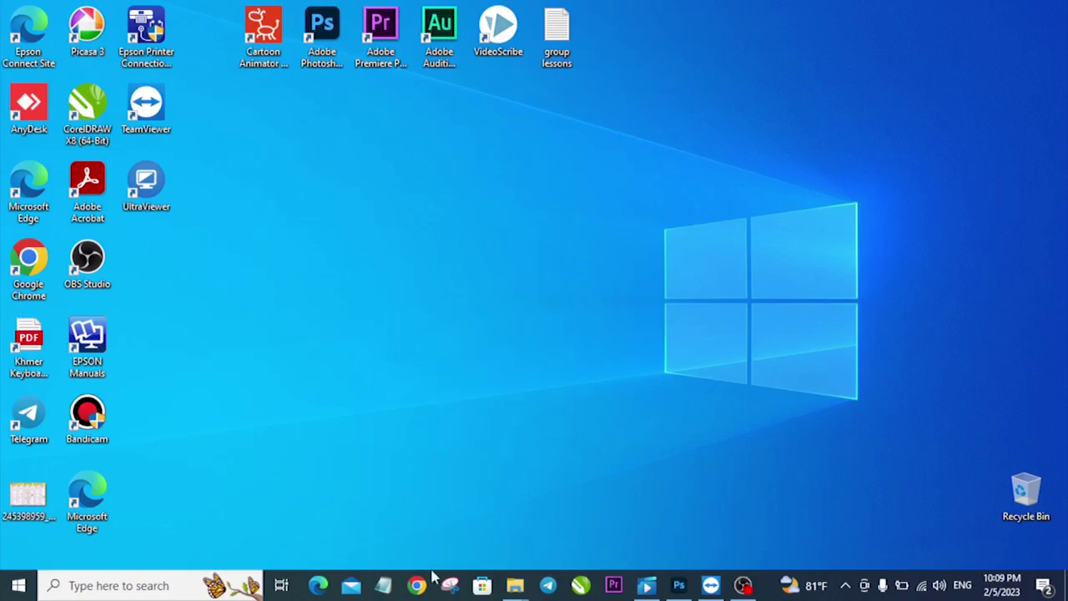
- Return to the vector-illustration-mountain-landscape folder and try once more to open the 77 EPS file, dismissing the warning
mouse_move(515, 585)
left_click(650, 524)
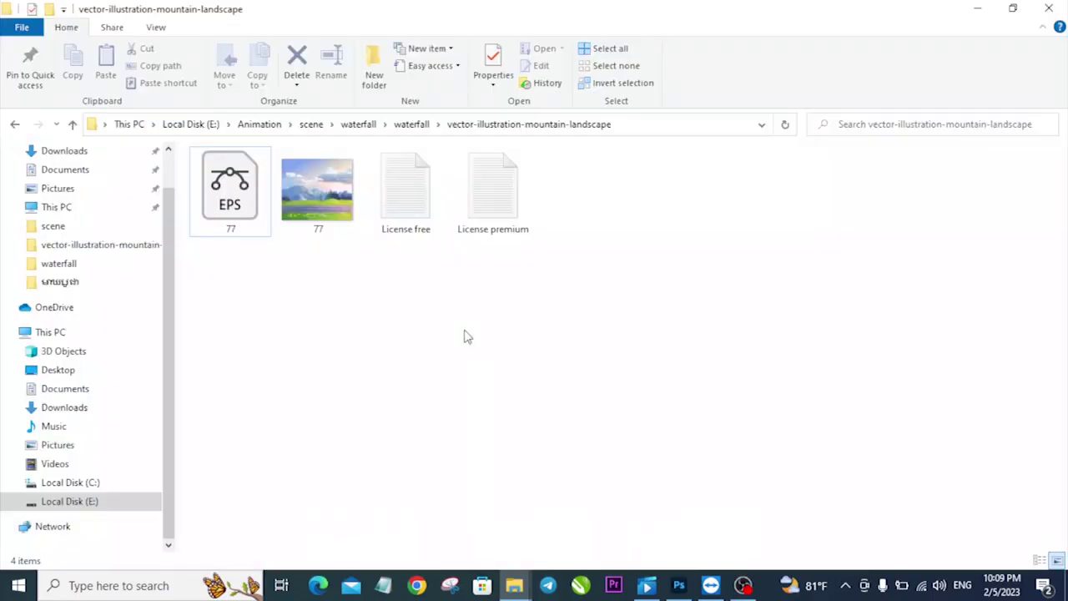
double_click(237, 207)
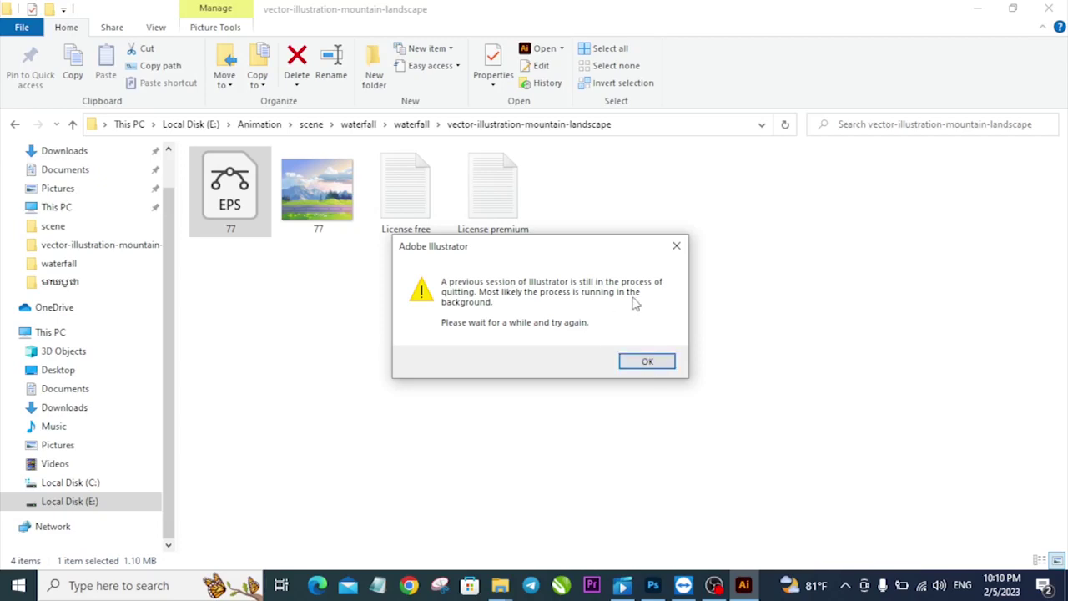
left_click(639, 363)
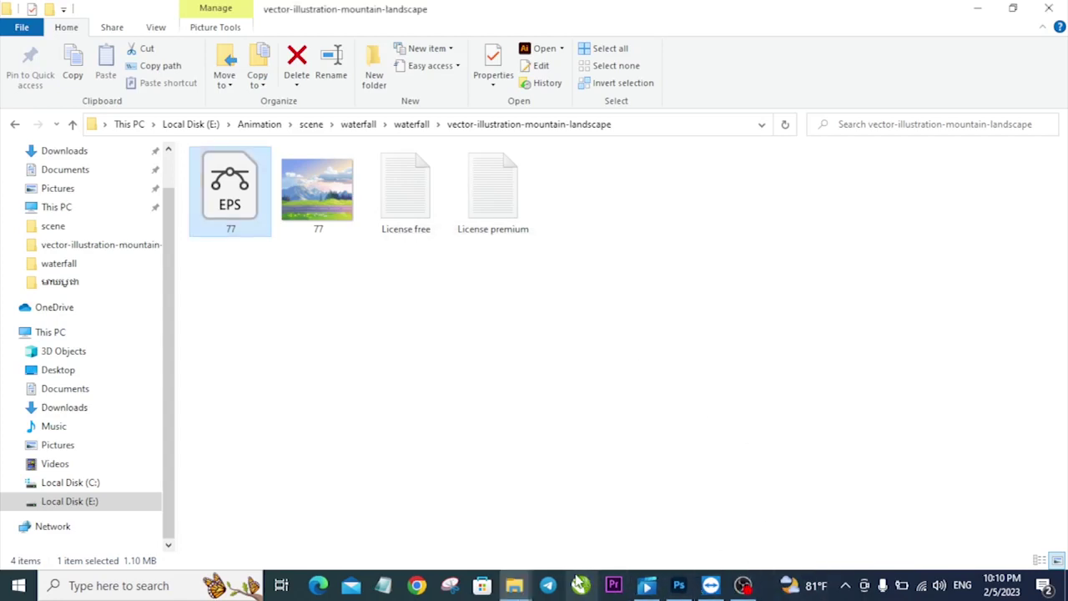
key("alt")
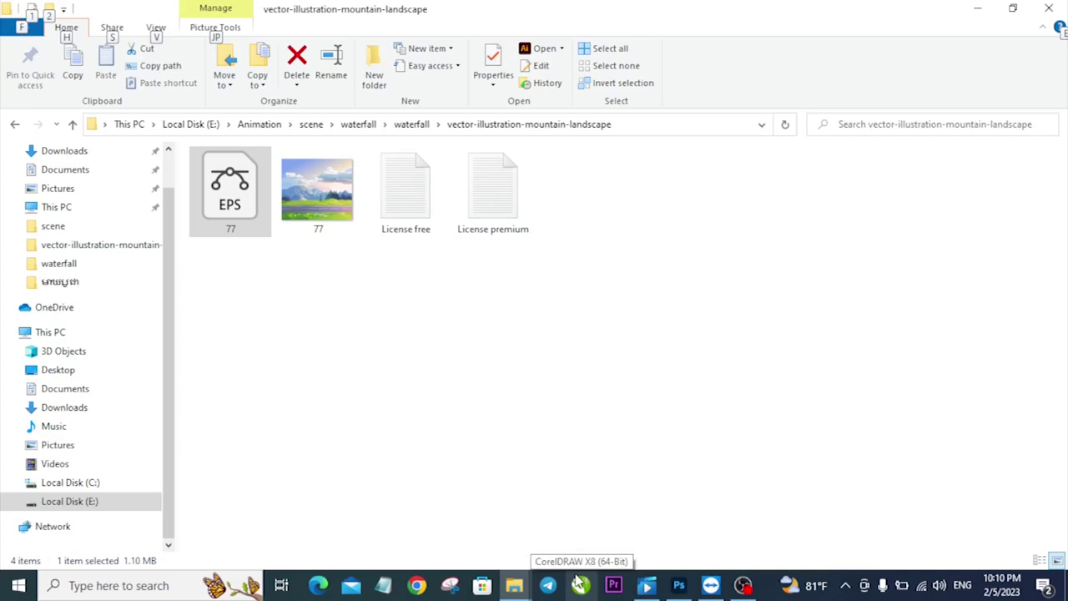
- Switch to the videoplayback (2) video, close it and return to the vector-illustration-mountain-landscape folder
key("alt+Tab")
key("Tab")
key("Tab")
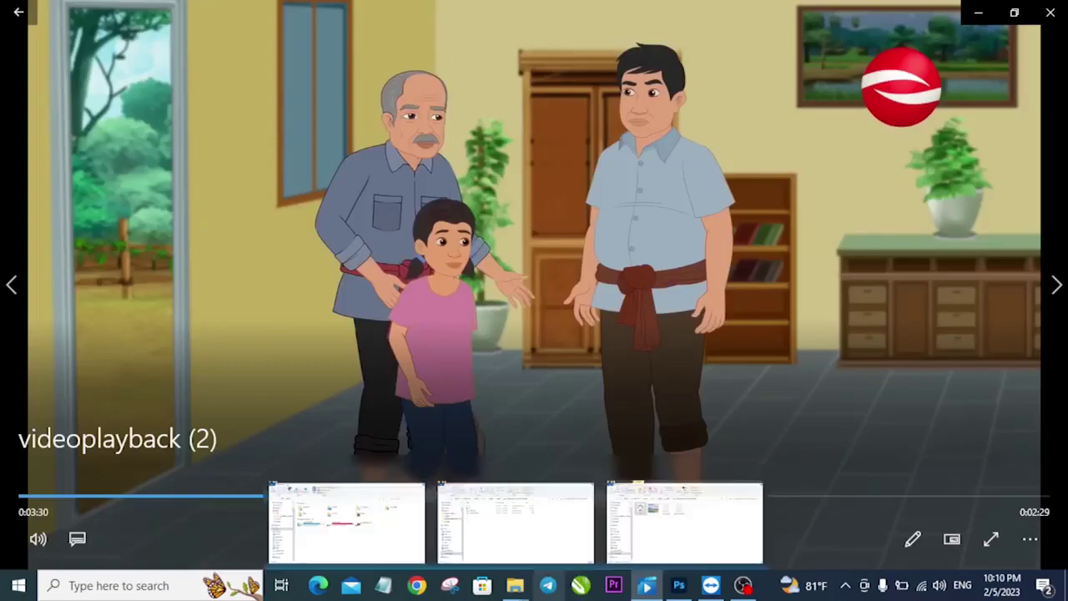
left_click(1048, 13)
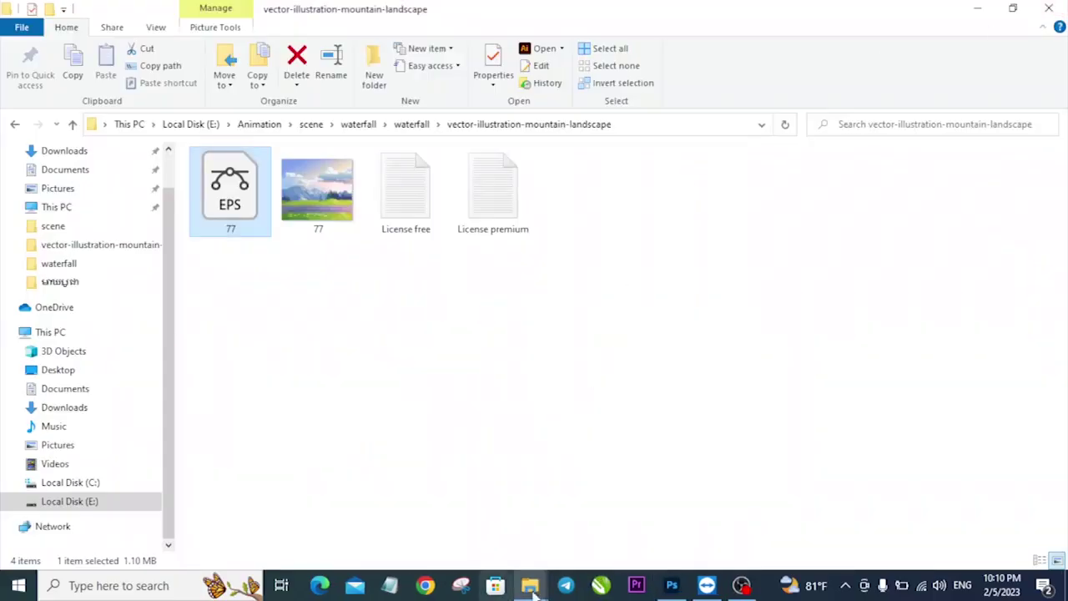
left_click(436, 377)
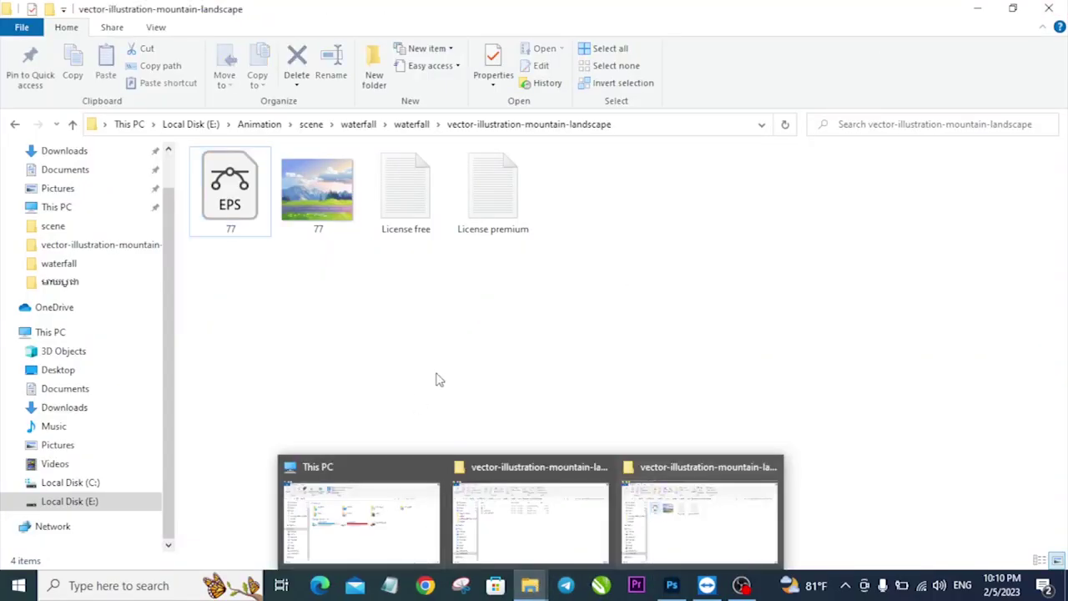
- Try to start Adobe Illustrator 2020 and dismiss the warning about its previous session
left_click(19, 587)
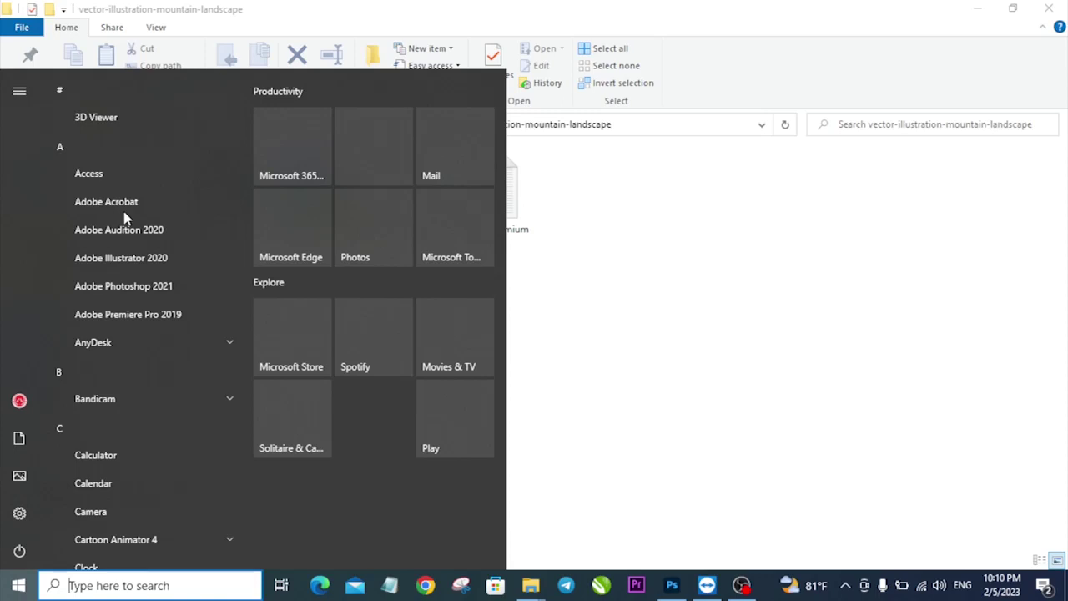
left_click(542, 99)
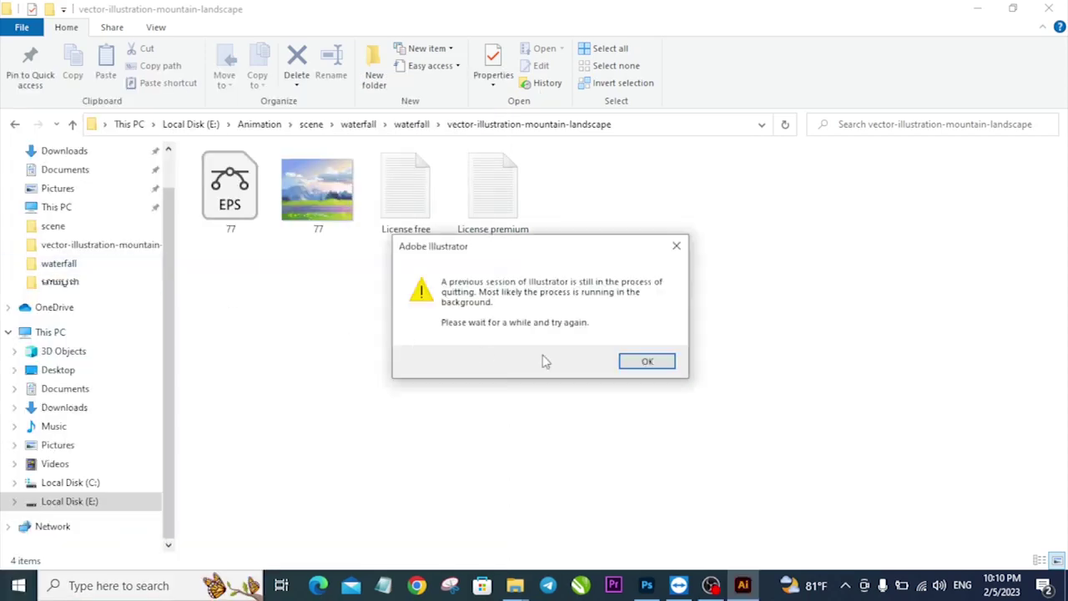
left_click(644, 362)
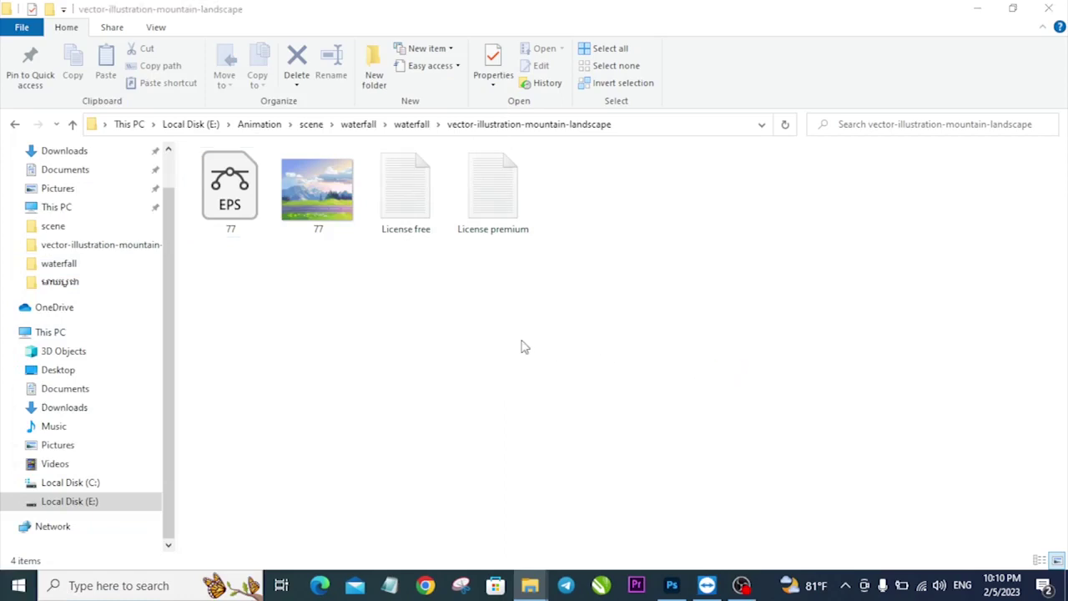
left_click(510, 303)
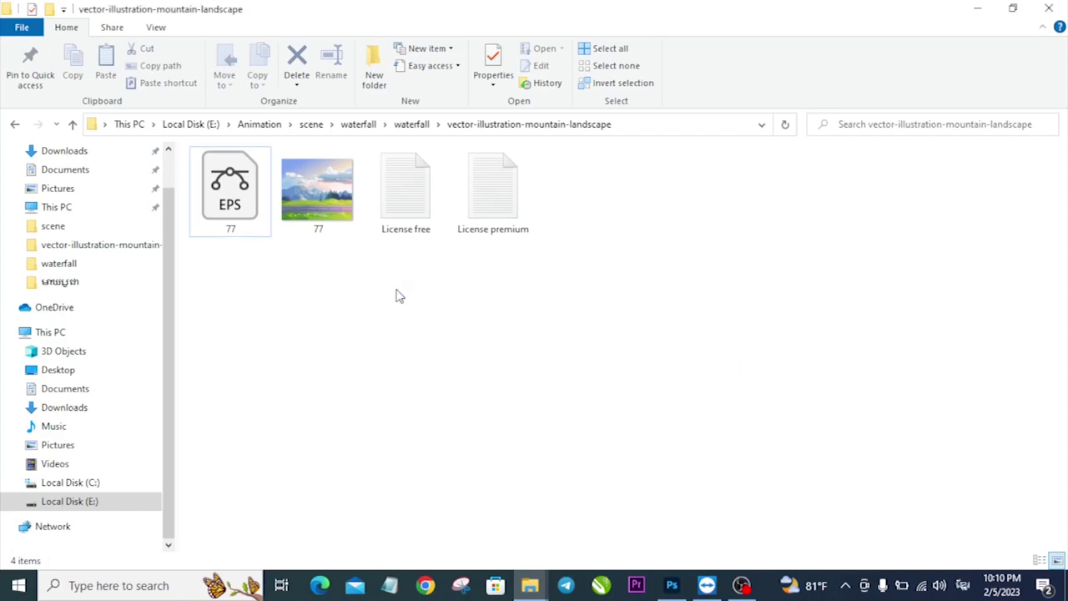
- End the Adobe Illustrator 2020 background process in Task Manager, then close Task Manager
key("ctrl+shift+Escape")
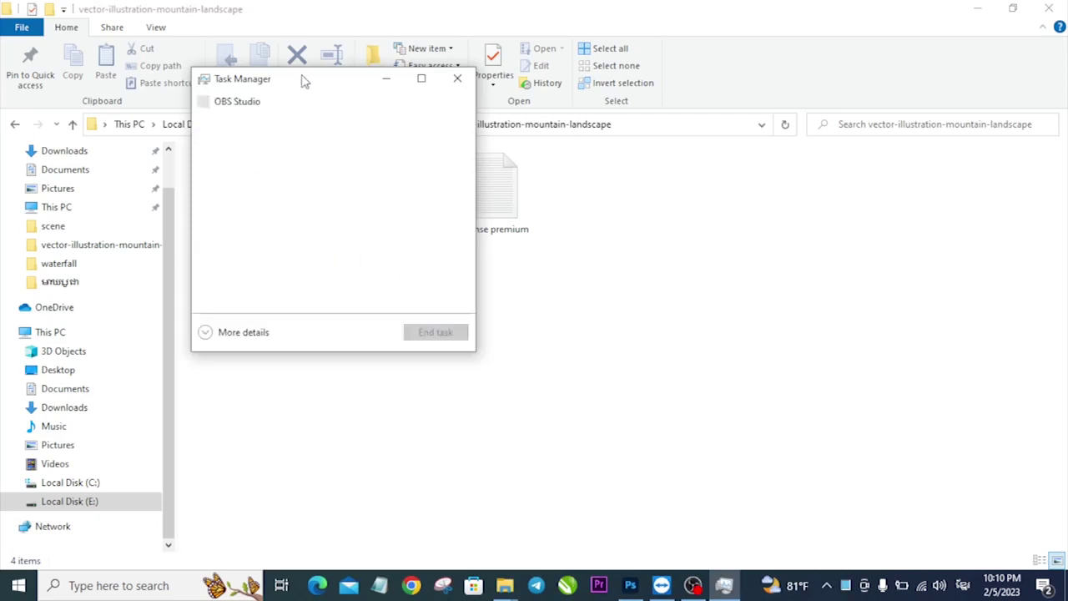
left_click_drag(305, 80, 468, 71)
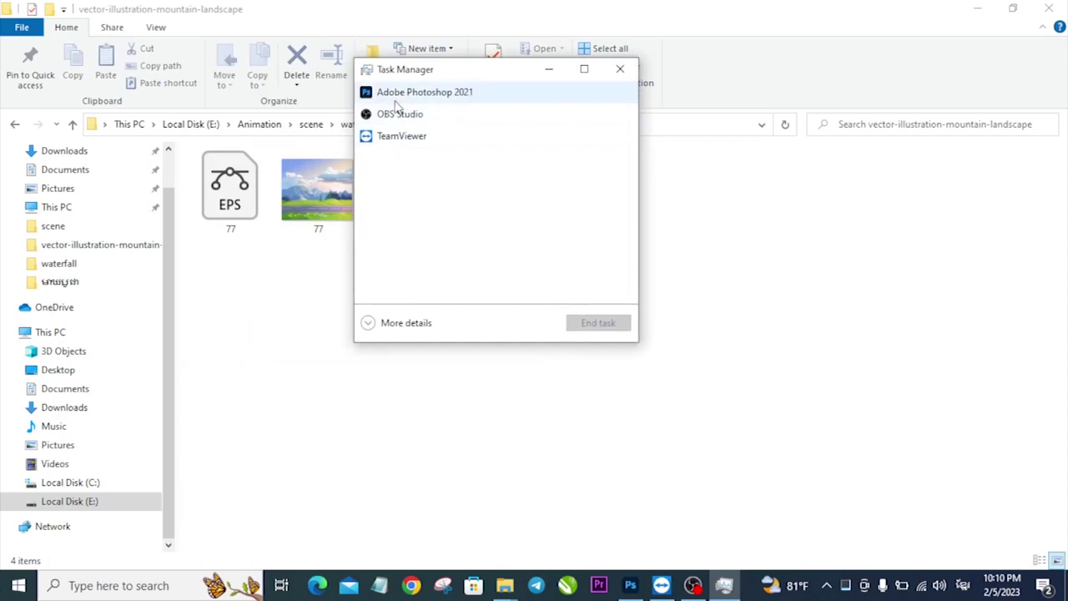
left_click(399, 323)
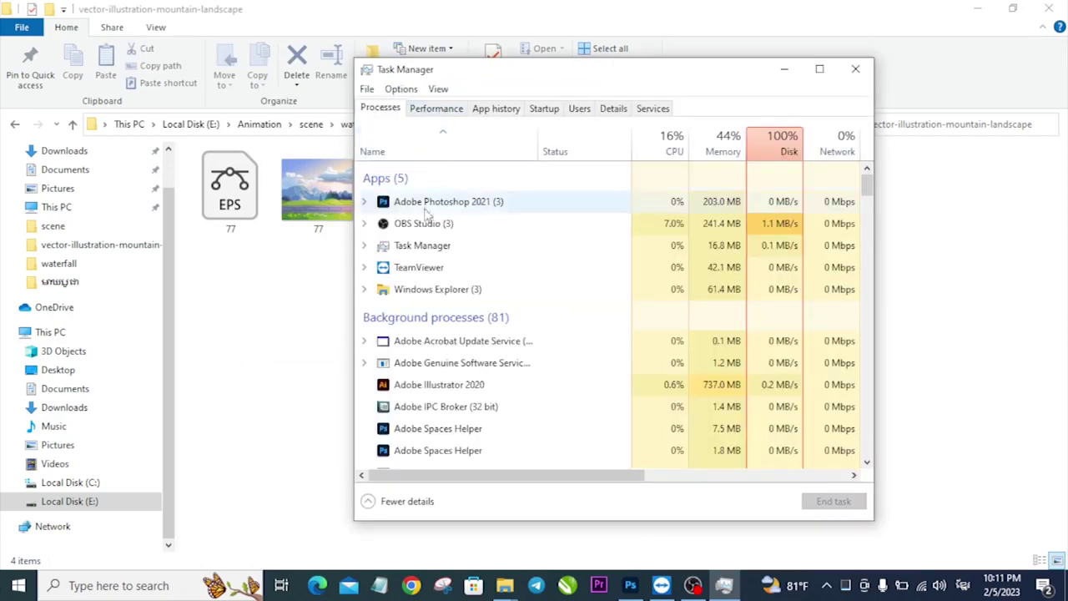
left_click(430, 387)
left_click(835, 504)
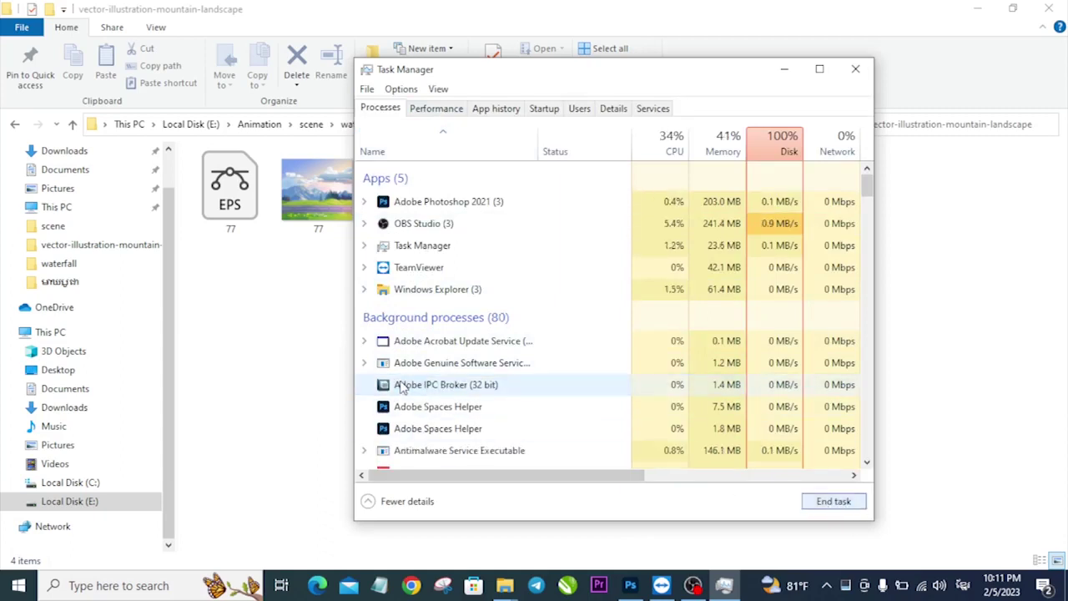
left_click(856, 70)
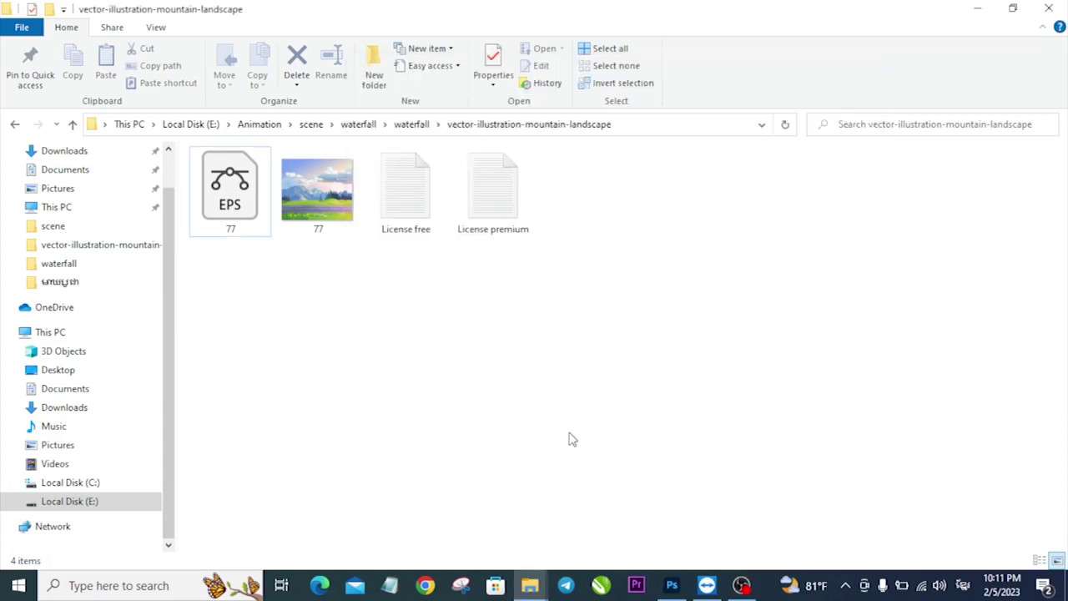
- Launch Adobe Illustrator 2020 and minimize the vector-illustration-mountain-landscape folder window
left_click(16, 585)
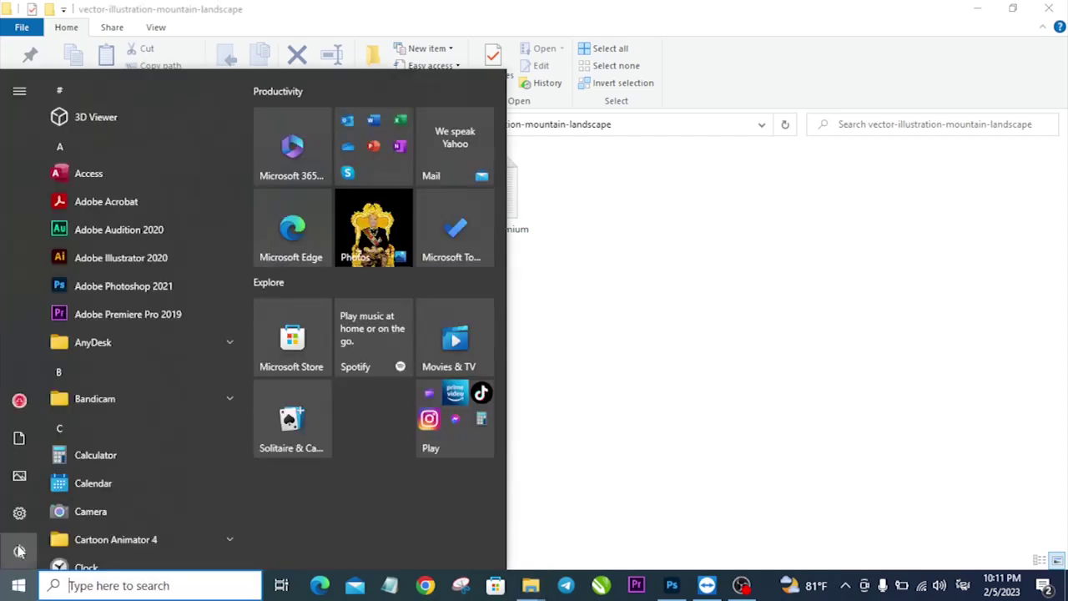
left_click(111, 266)
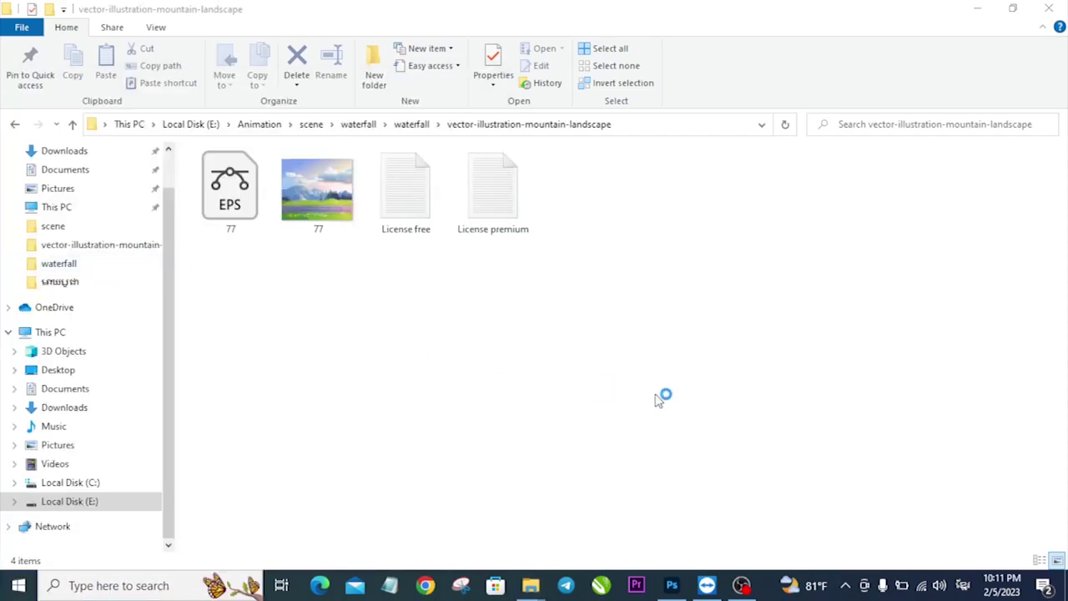
left_click(980, 12)
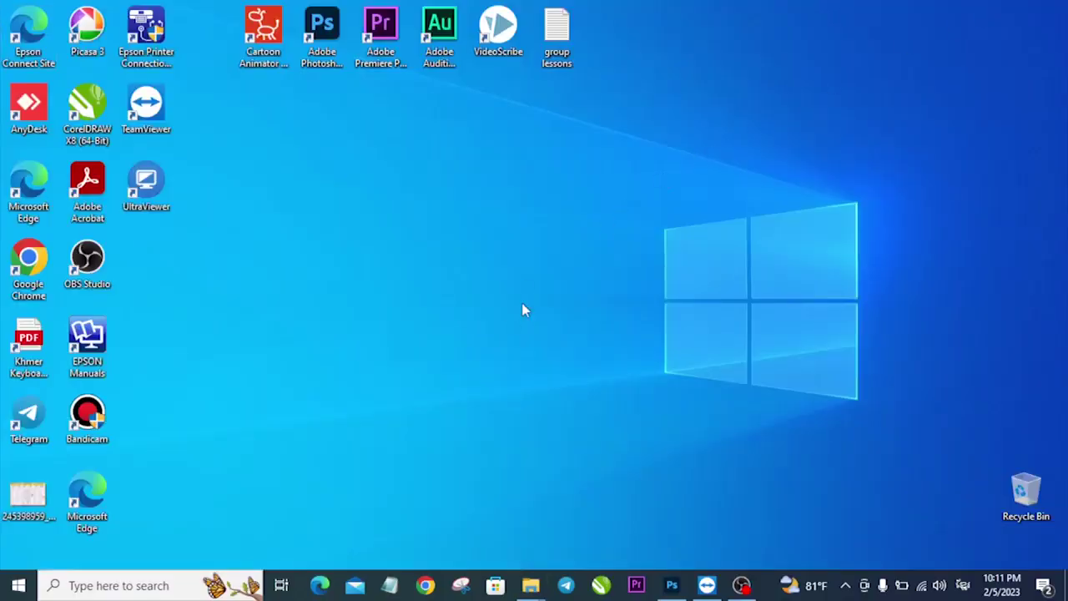
- Check the running processes and their resource usage in Task Manager while Illustrator loads, then close it
key("ctrl+shift+Escape")
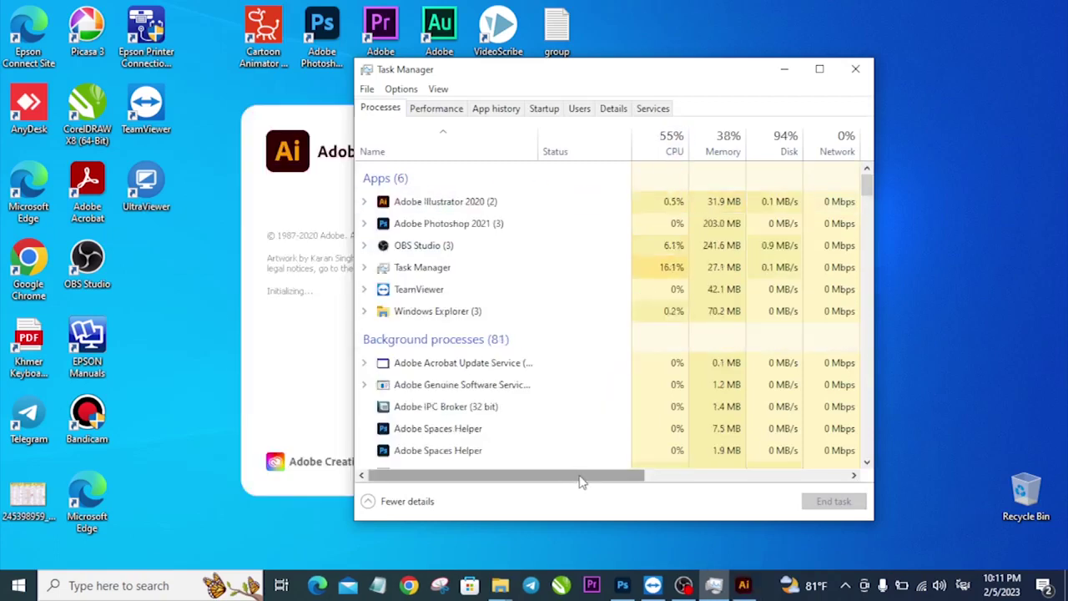
left_click_drag(582, 481, 594, 476)
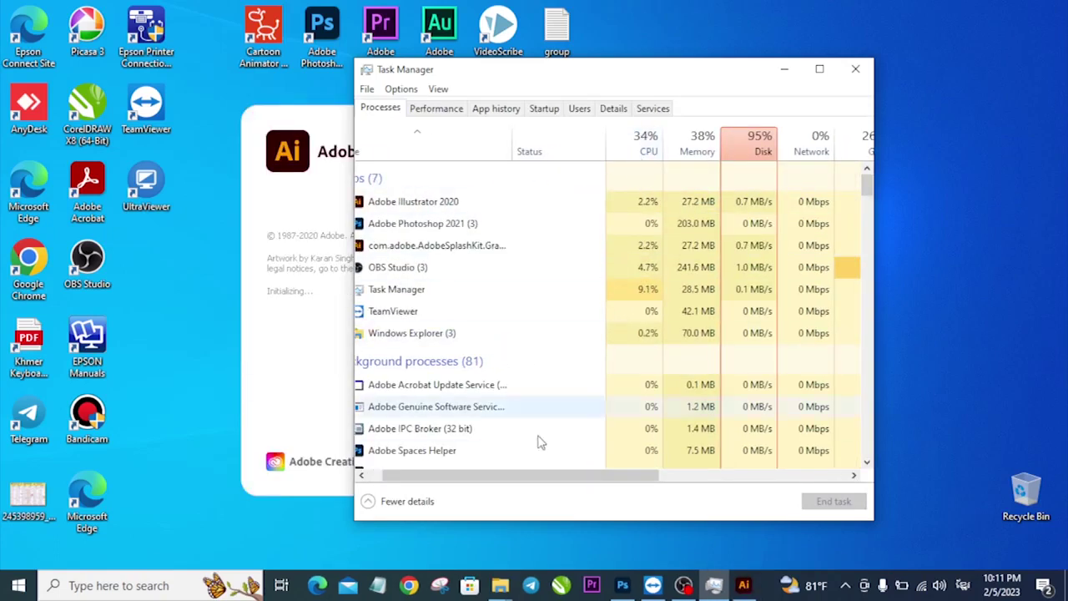
left_click_drag(522, 482, 479, 483)
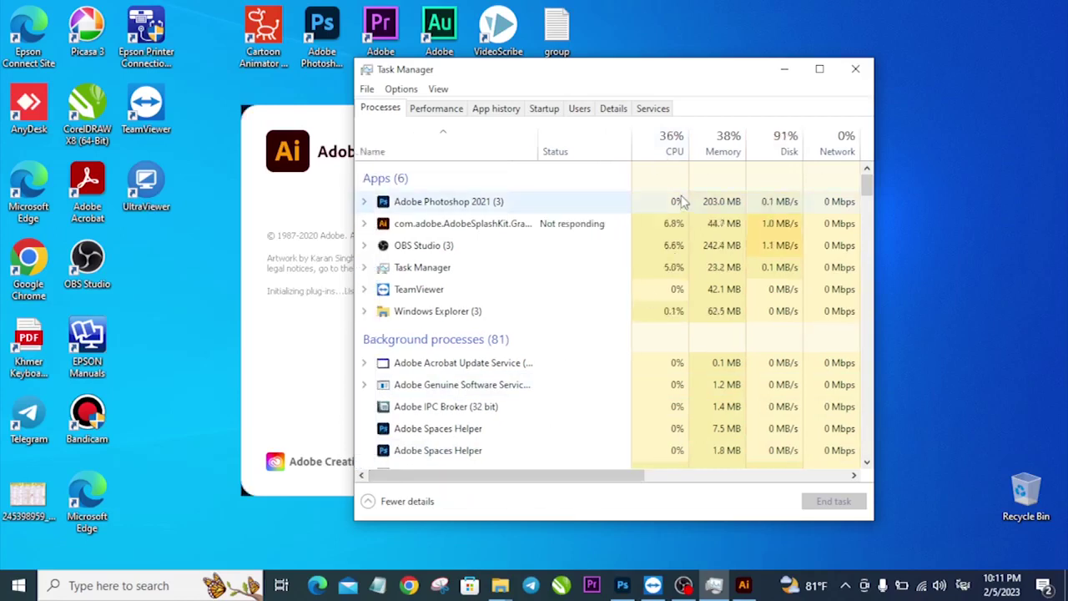
scroll(661, 367, "down", 1)
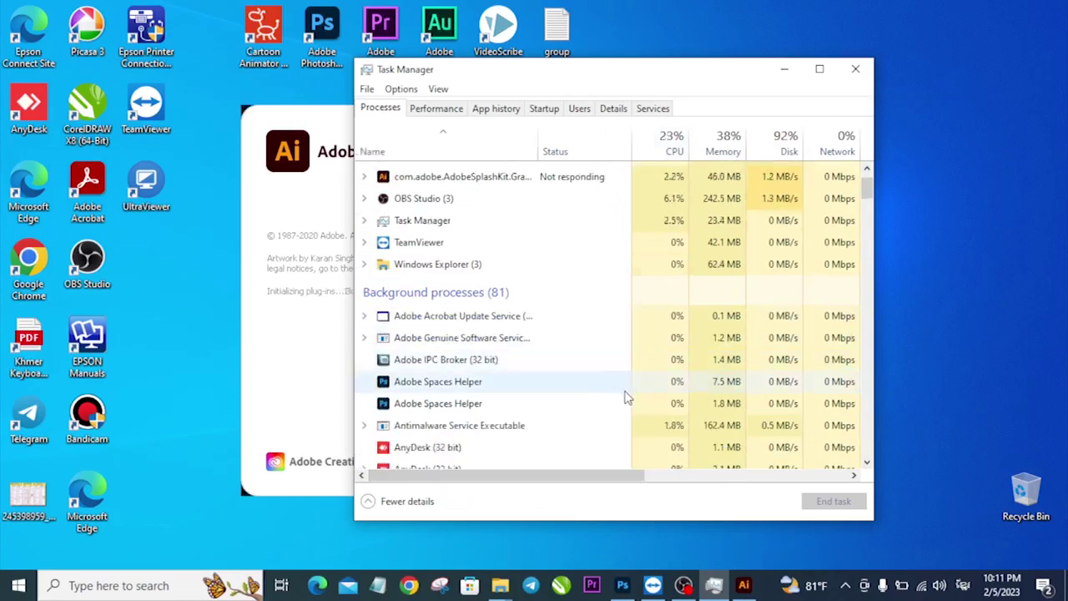
scroll(626, 395, "up", 1)
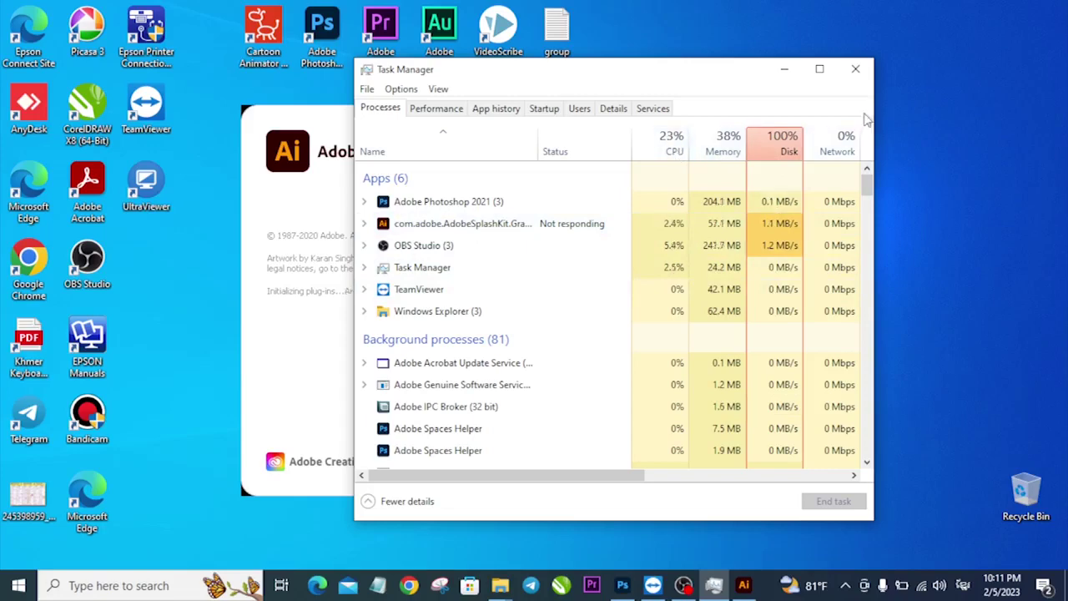
left_click(856, 69)
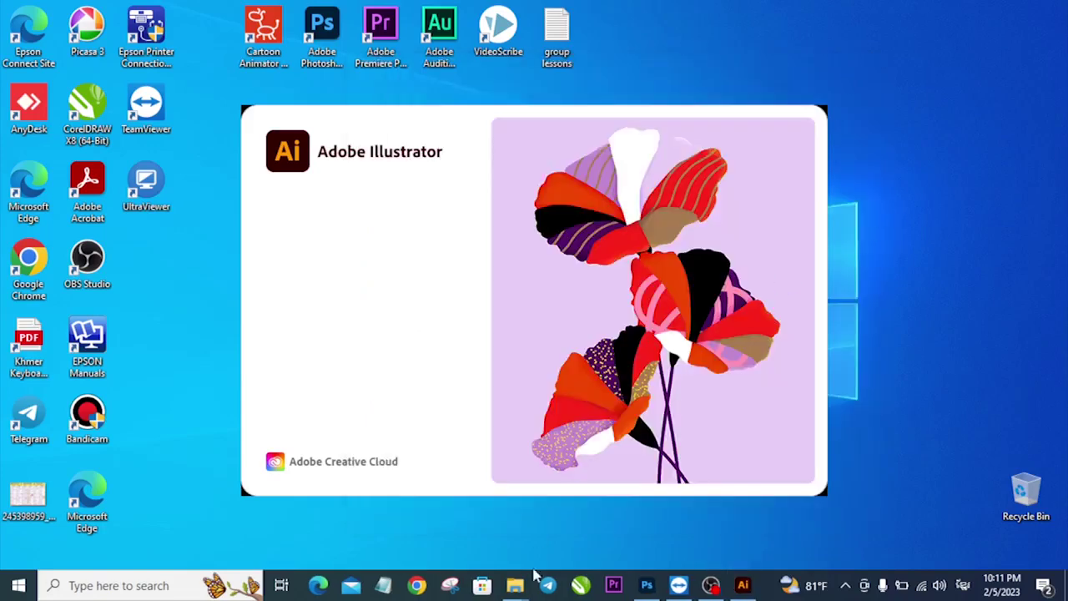
mouse_move(515, 584)
left_click(357, 531)
right_click(359, 389)
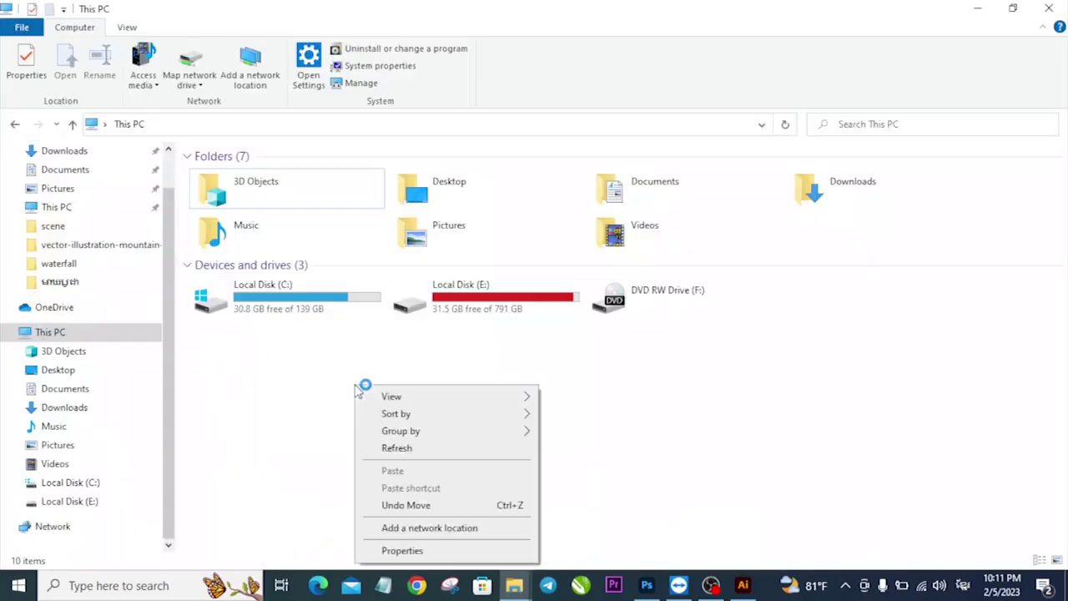
left_click(401, 448)
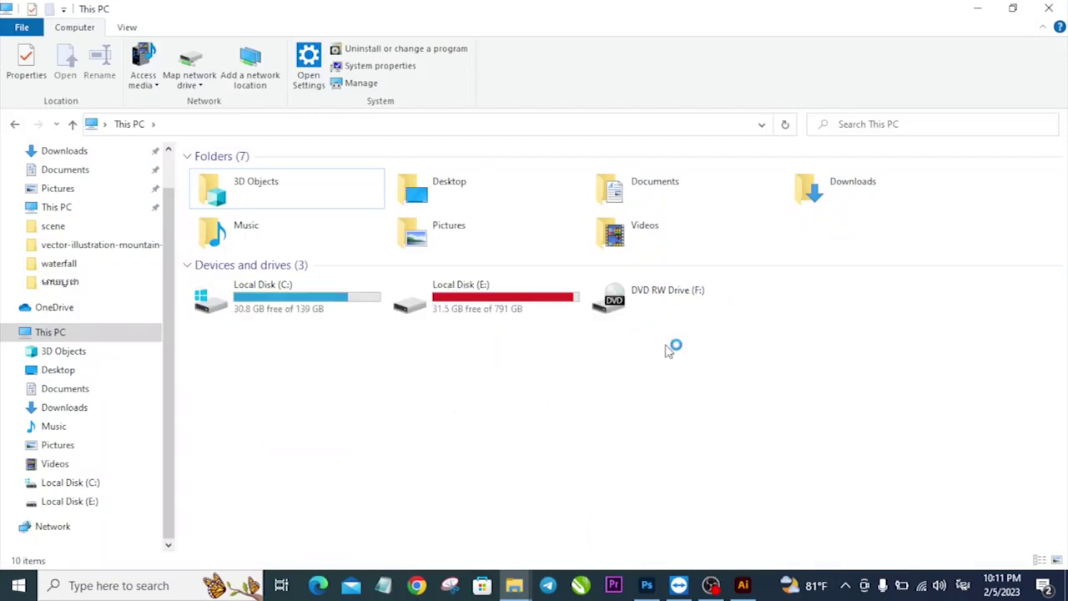
left_click(978, 8)
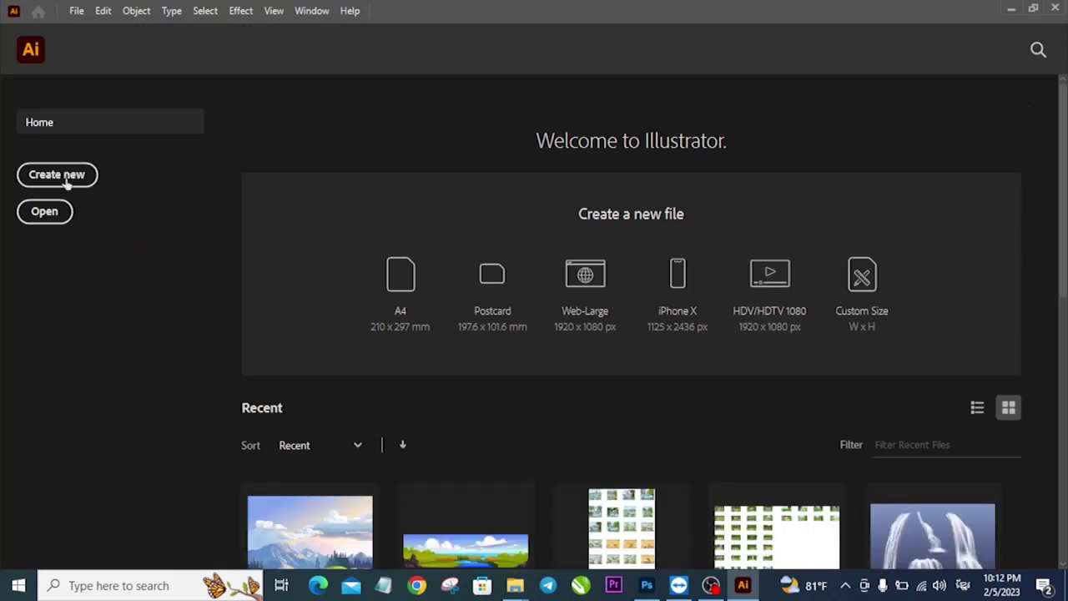
- Open 77.eps from Illustrator's recent files
scroll(310, 526, "down", 4)
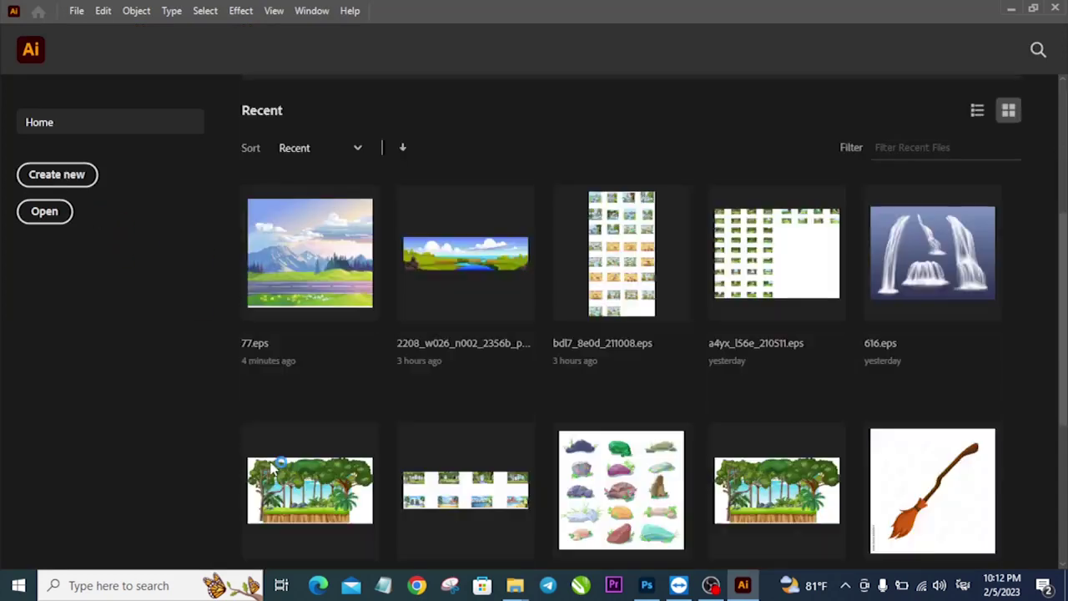
left_click(315, 250)
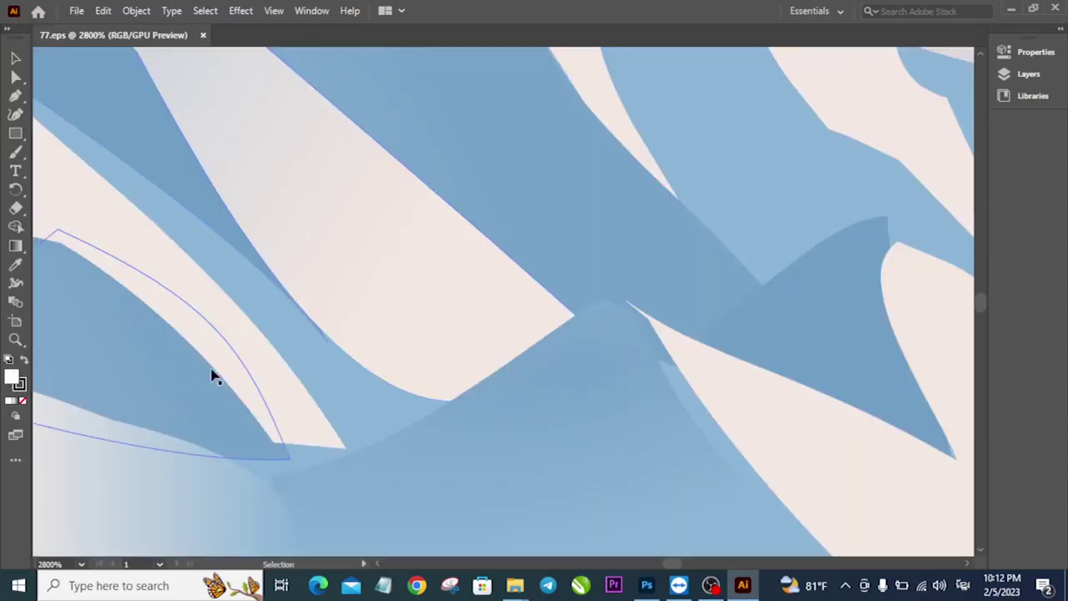
- Zoom out from the mountain detail to show the whole landscape artboard at 66.67%
left_click(16, 340)
left_click(512, 297, "alt")
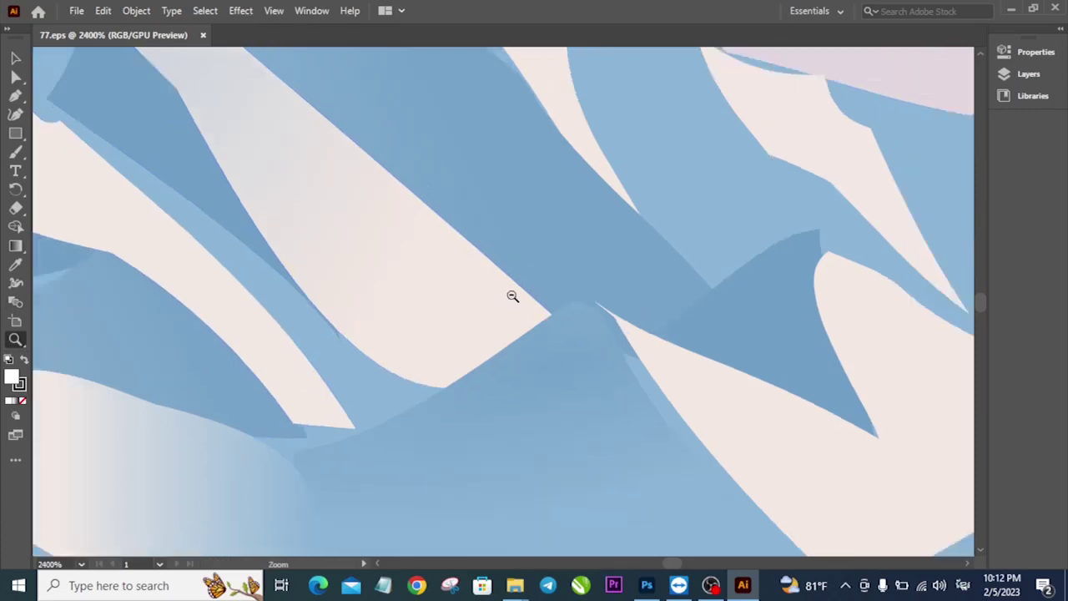
left_click(513, 296, "alt")
left_click(512, 296, "alt")
left_click(965, 587)
left_click(921, 463)
left_click(605, 389, "alt")
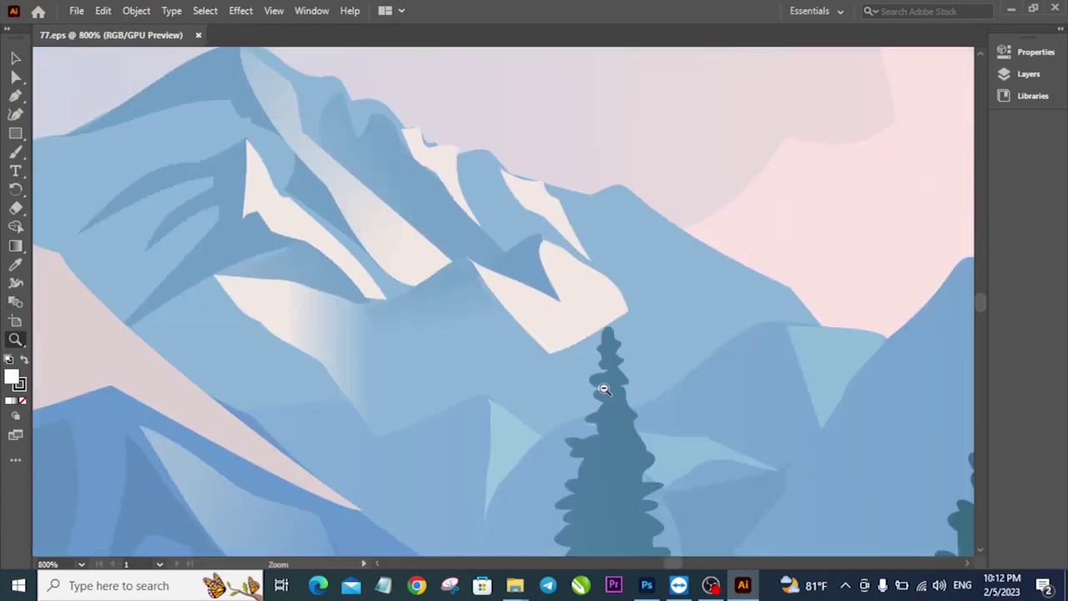
left_click(605, 389, "alt")
left_click(605, 389, "alt")
left_click(606, 389, "alt")
left_click(605, 389, "alt")
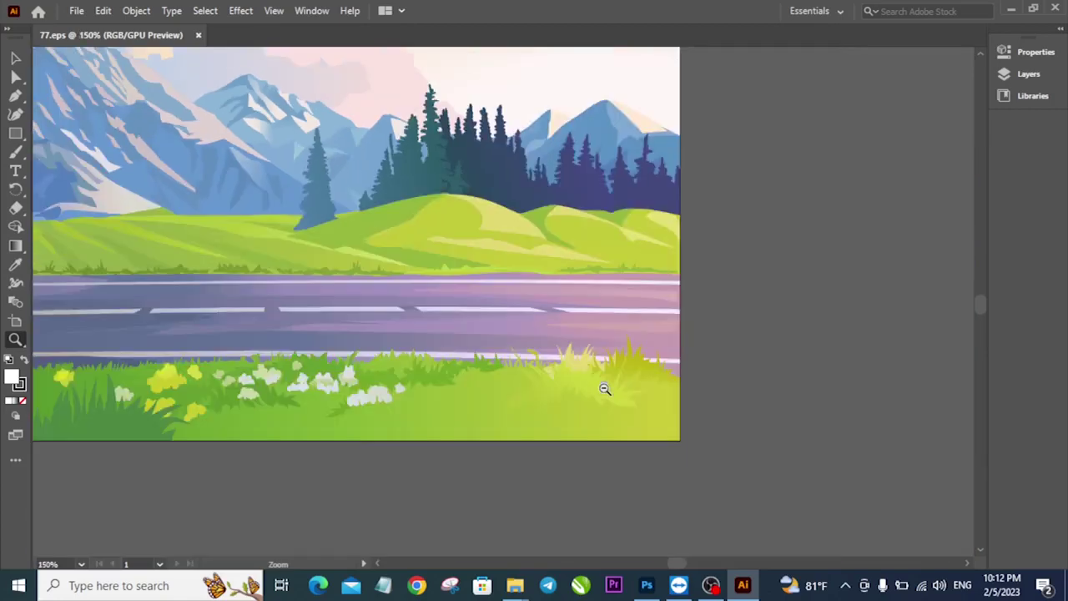
key("ctrl+1")
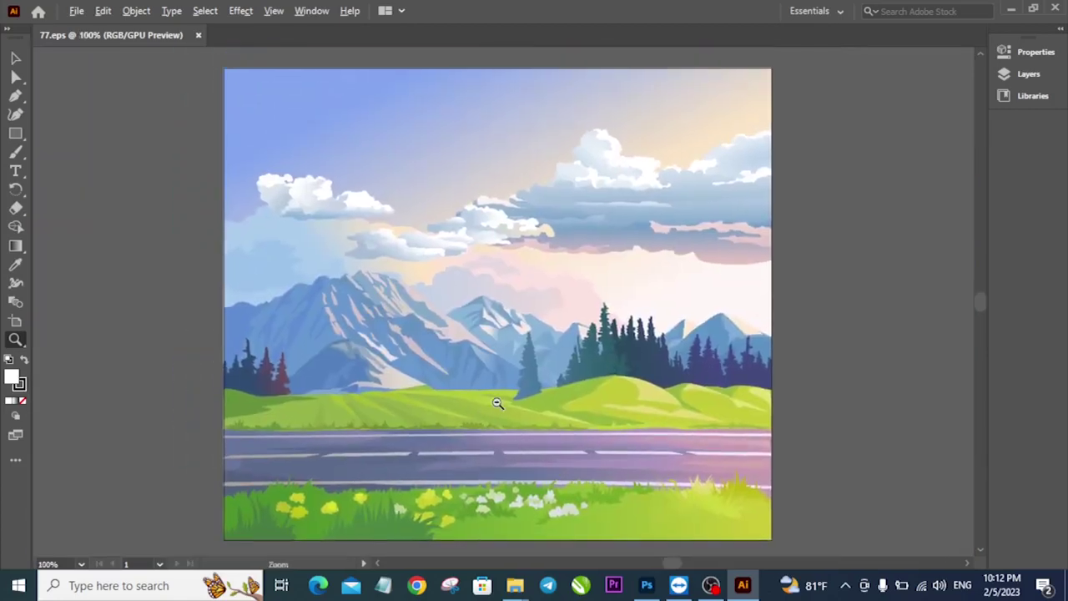
left_click(497, 403, "alt")
- Select the whole landscape artwork, ungroup it and clear the selection
left_click(15, 56)
left_click(468, 242)
left_click(841, 374)
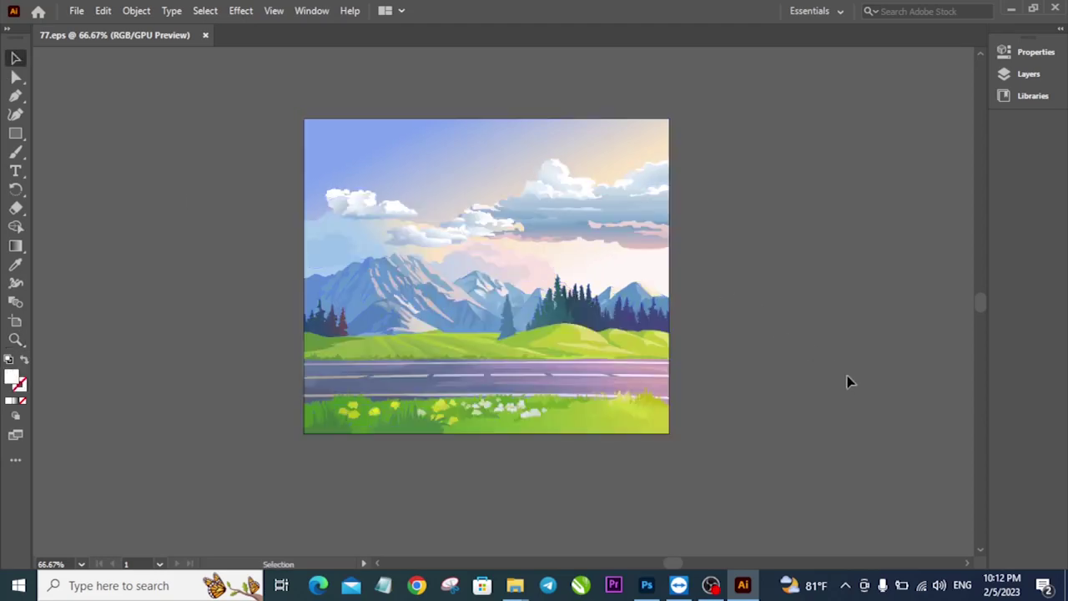
left_click(429, 296)
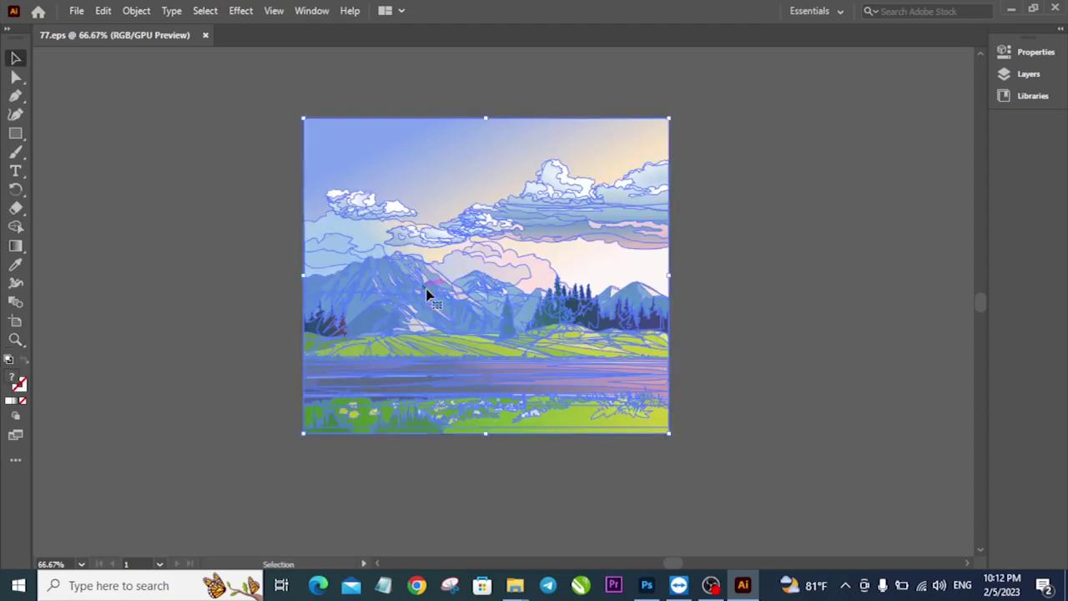
right_click(429, 294)
left_click(463, 420)
left_click(720, 397)
- Try shifting the landscape artwork slightly on the artboard to test whether its pieces move separately
left_click(380, 305)
left_click_drag(379, 305, 399, 307)
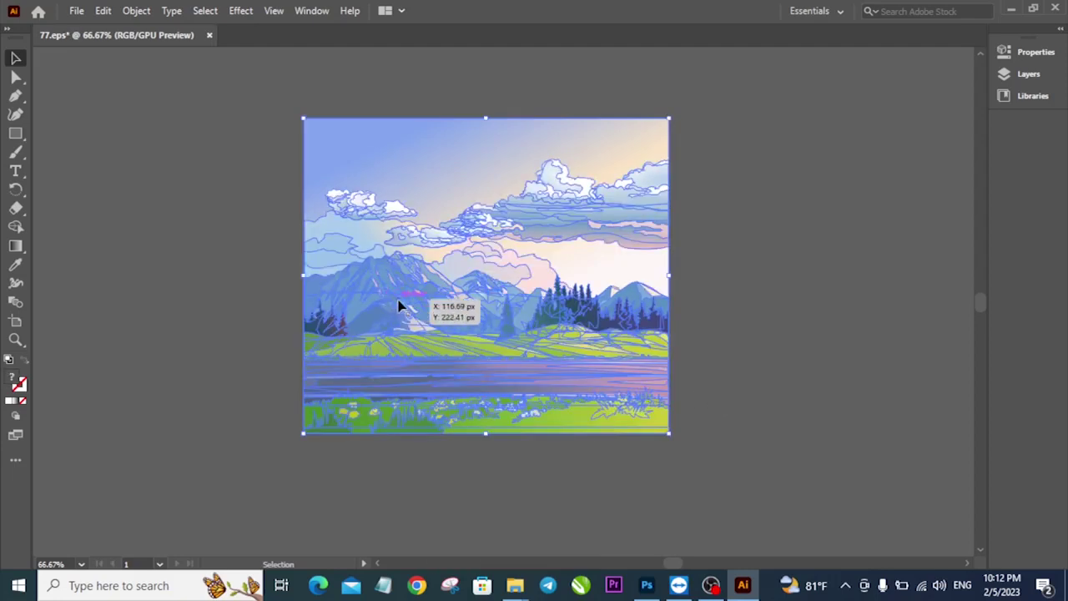
left_click_drag(566, 260, 571, 260)
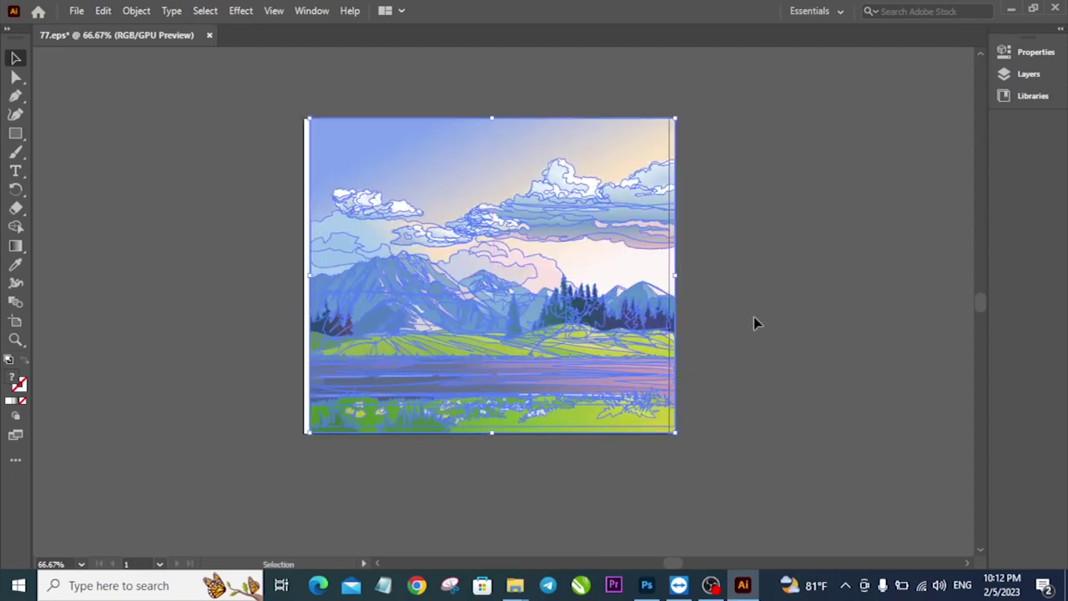
left_click(754, 317)
left_click_drag(492, 315, 458, 305)
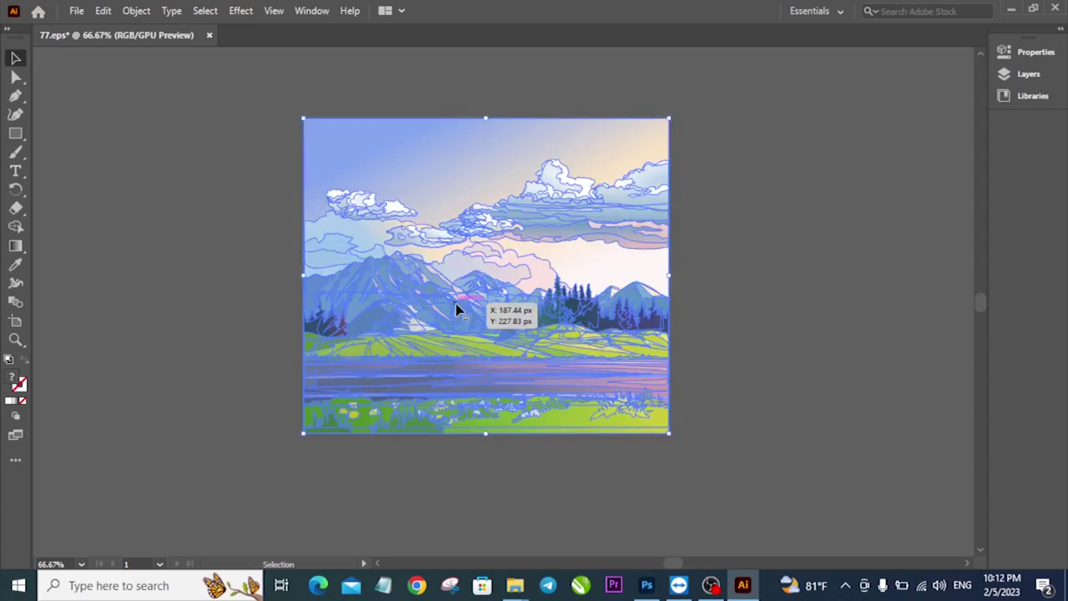
- Ungroup the landscape artwork two more times and clear the selection
right_click(458, 305)
left_click(518, 161)
left_click(787, 255)
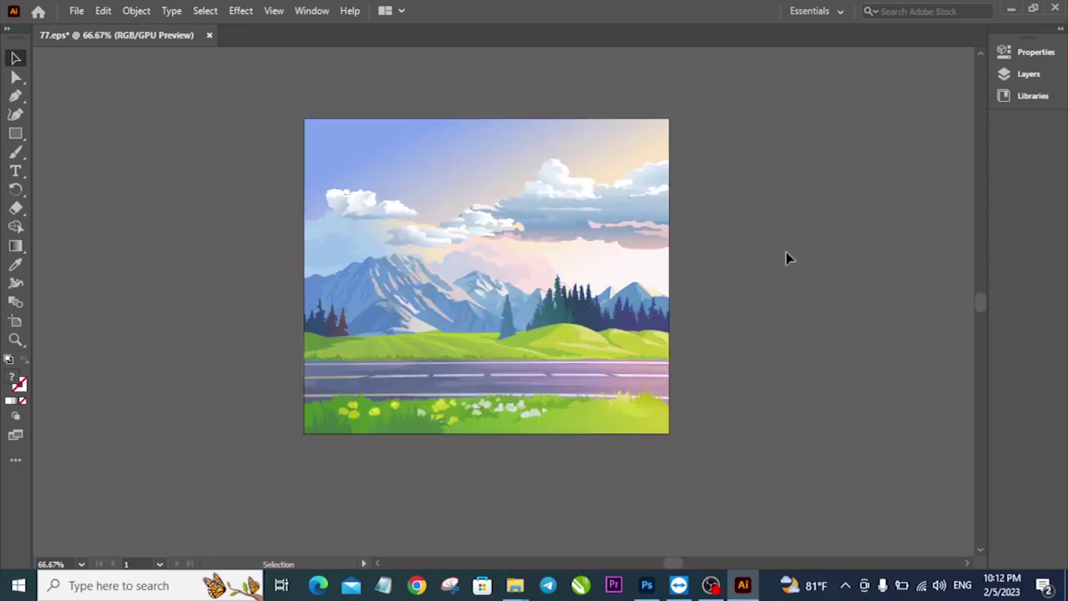
left_click(442, 294)
right_click(414, 295)
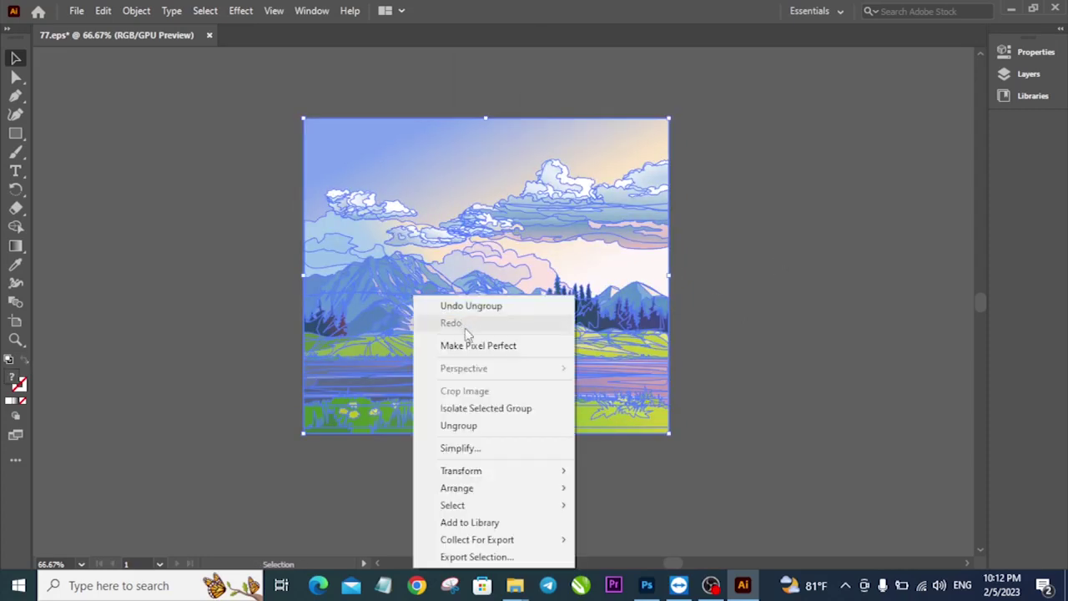
left_click(468, 425)
left_click(810, 333)
- Try moving the landscape before and after ungrouping it once more, undoing each trial move
left_click_drag(422, 308, 557, 269)
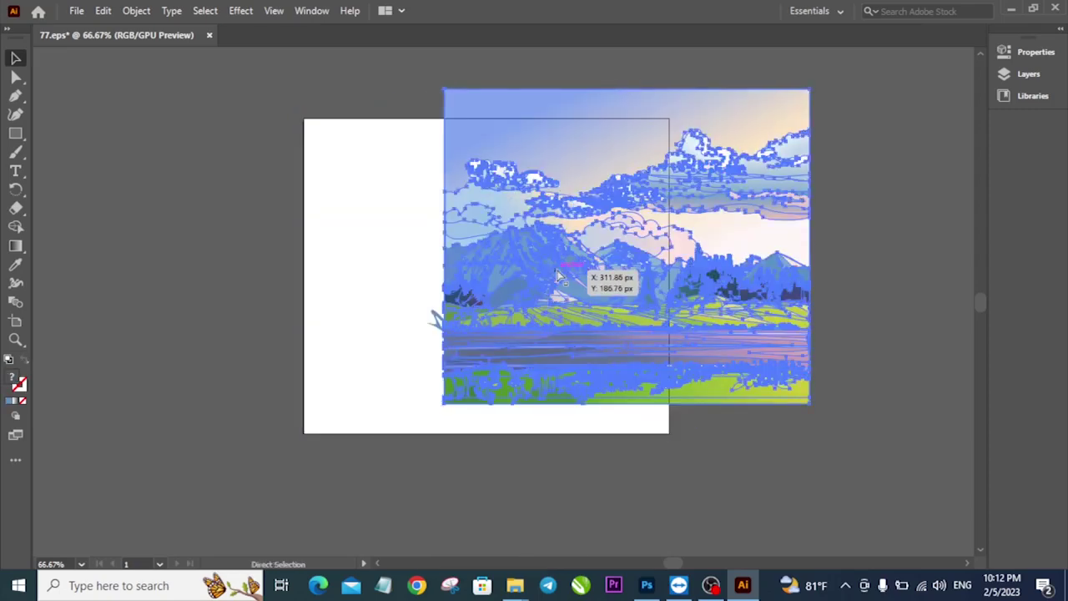
key("ctrl+z")
right_click(446, 288)
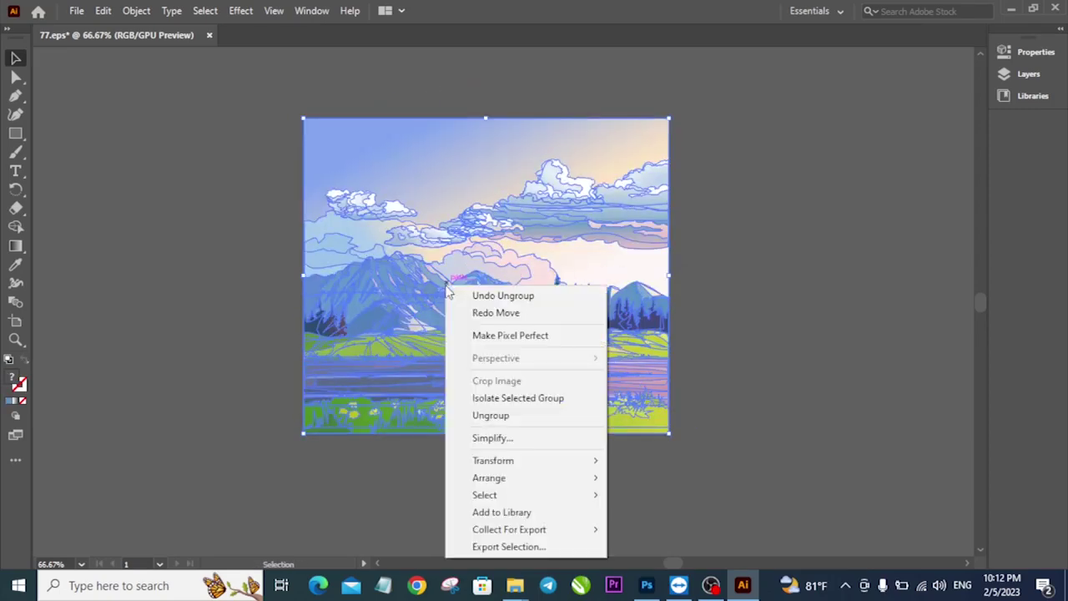
left_click(488, 418)
left_click(775, 320)
left_click_drag(427, 302, 641, 267)
key("ctrl+z")
- Try moving the mountain range up over the clouds, and undo the move
left_click_drag(405, 327, 483, 328)
left_click_drag(424, 311, 494, 222)
left_click(526, 311, "shift")
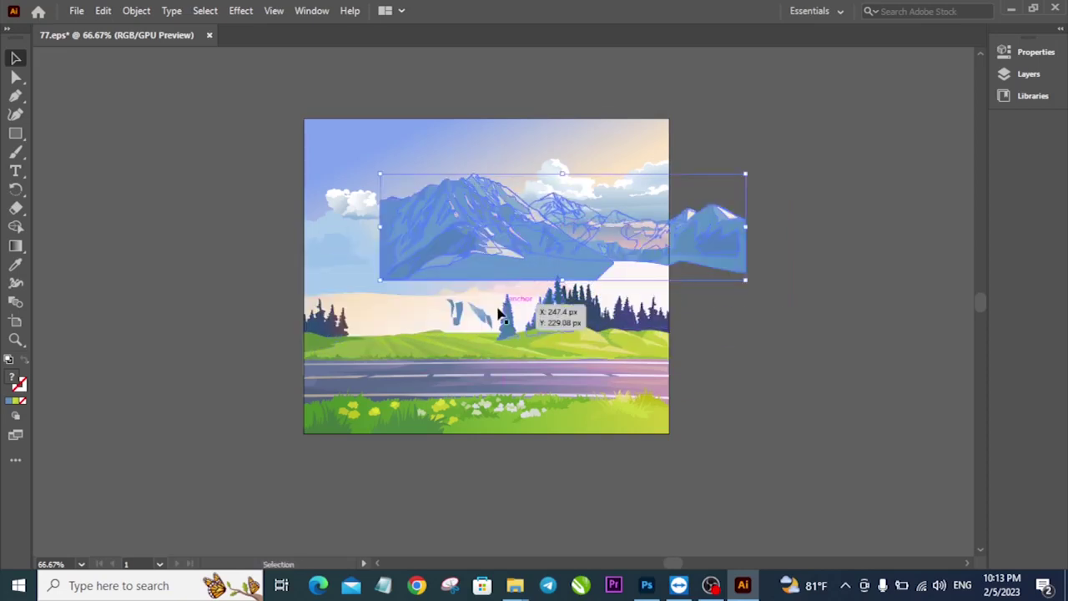
key("ctrl+z")
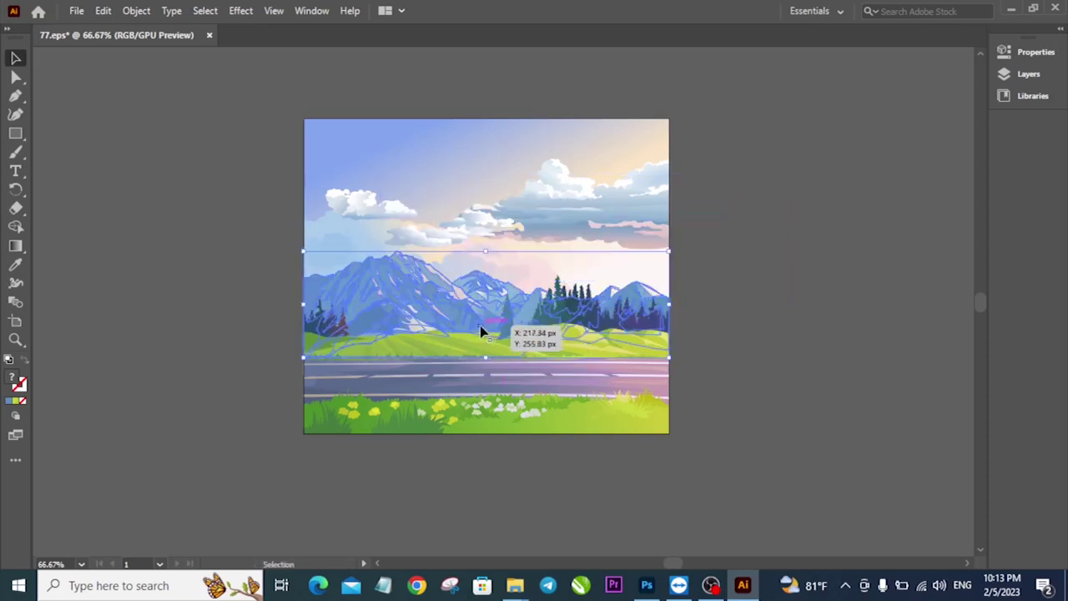
- Zoom in on the landscape to 97.61% and try again to lift the mountain range away from the hills
key("z")
left_click_drag(441, 290, 442, 290)
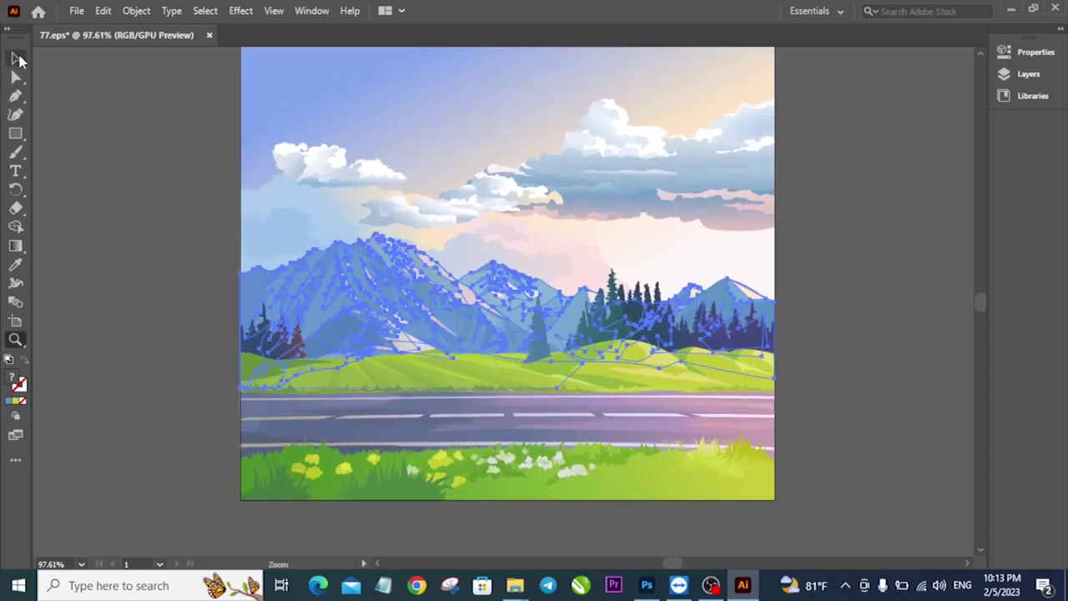
left_click(16, 57)
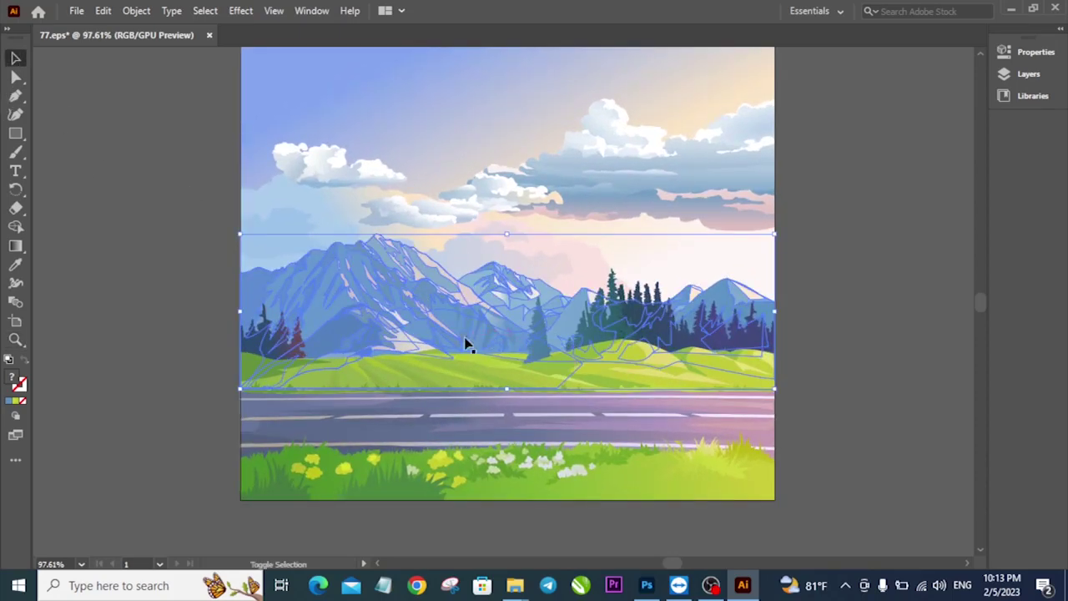
left_click_drag(484, 326, 556, 190)
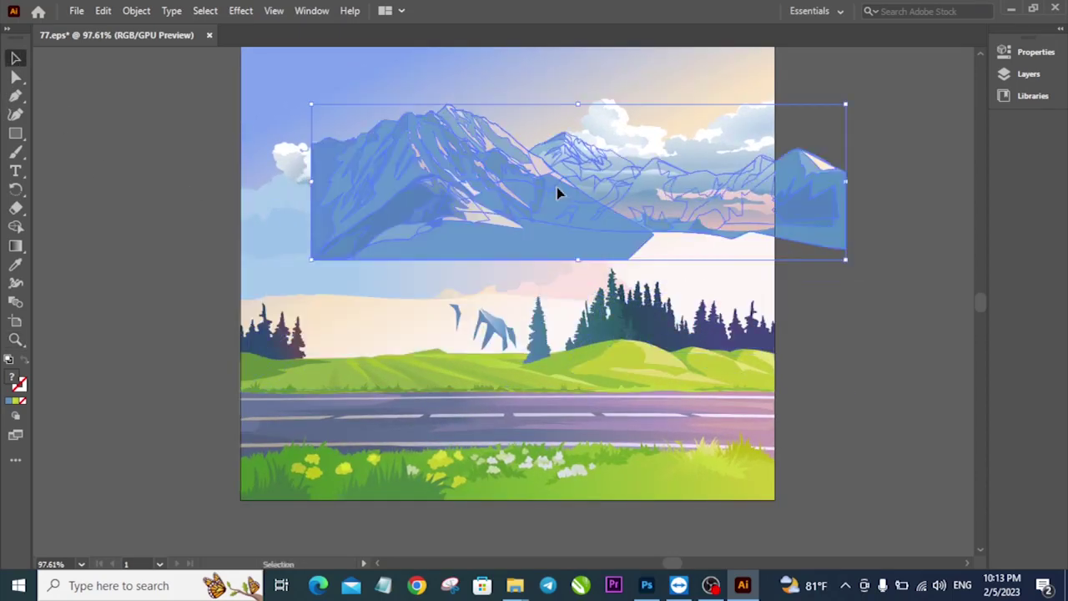
- Undo the trial moves and ungroupings to restore 77.eps to its original state
left_click_drag(531, 331, 519, 299)
key("ctrl+a")
left_click_drag(606, 200, 736, 328)
left_click(844, 313)
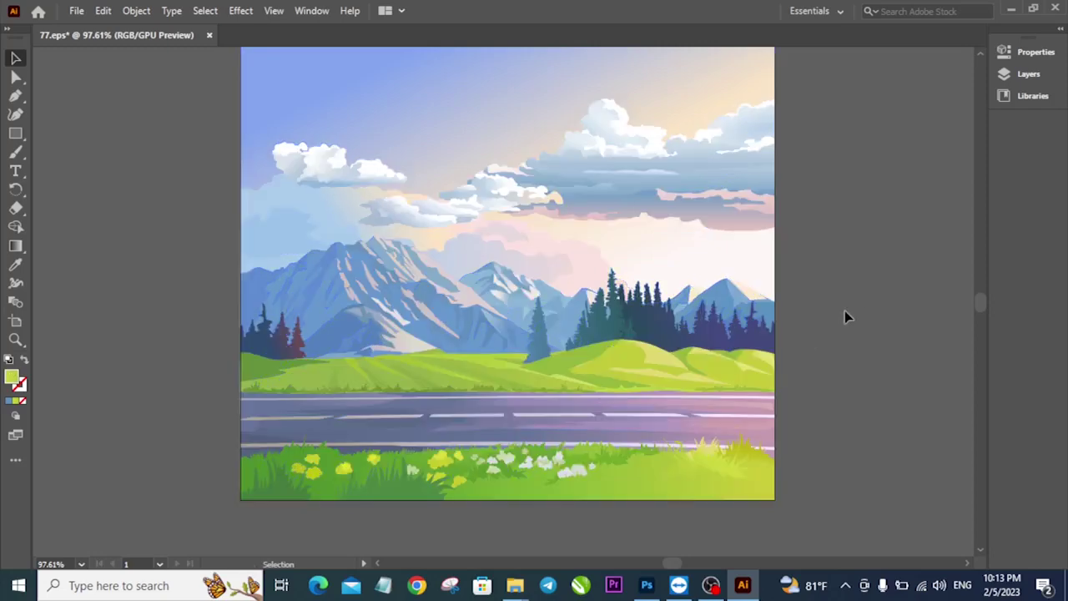
key("a")
key("ctrl+a")
left_click_drag(534, 357, 531, 354)
left_click(837, 326)
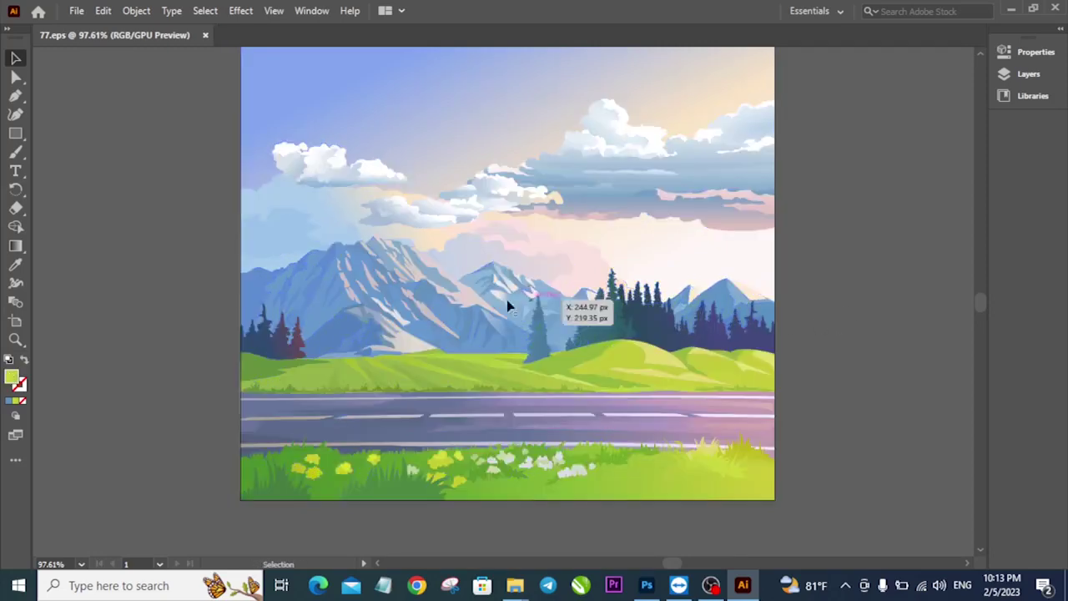
- Select the whole landscape artwork, ungroup it repeatedly through its nested groups and clear the selection
key("v")
key("ctrl+a")
right_click(469, 332)
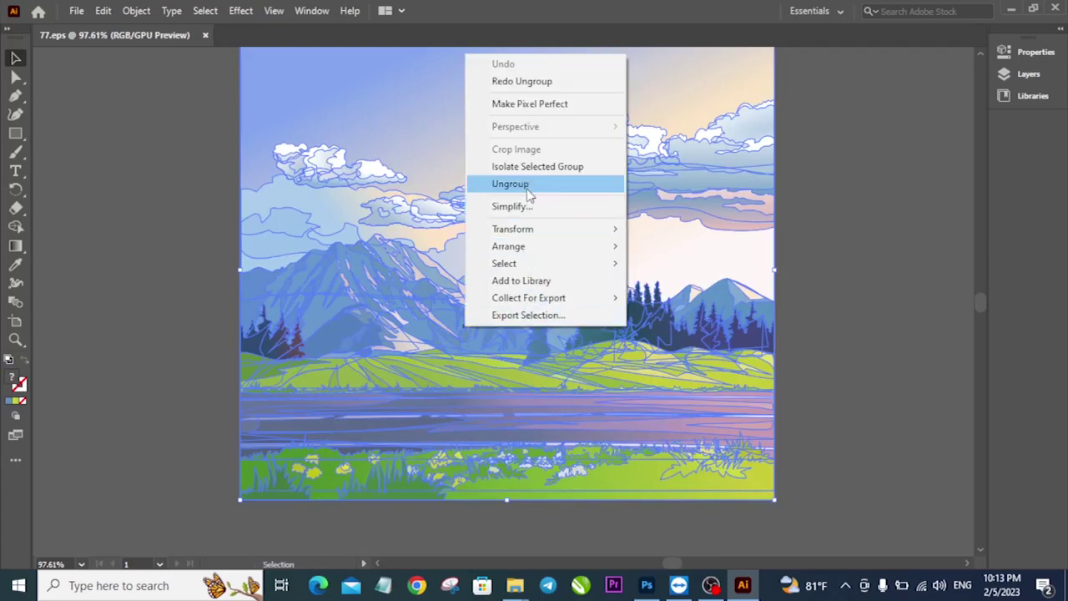
left_click(527, 188)
right_click(454, 320)
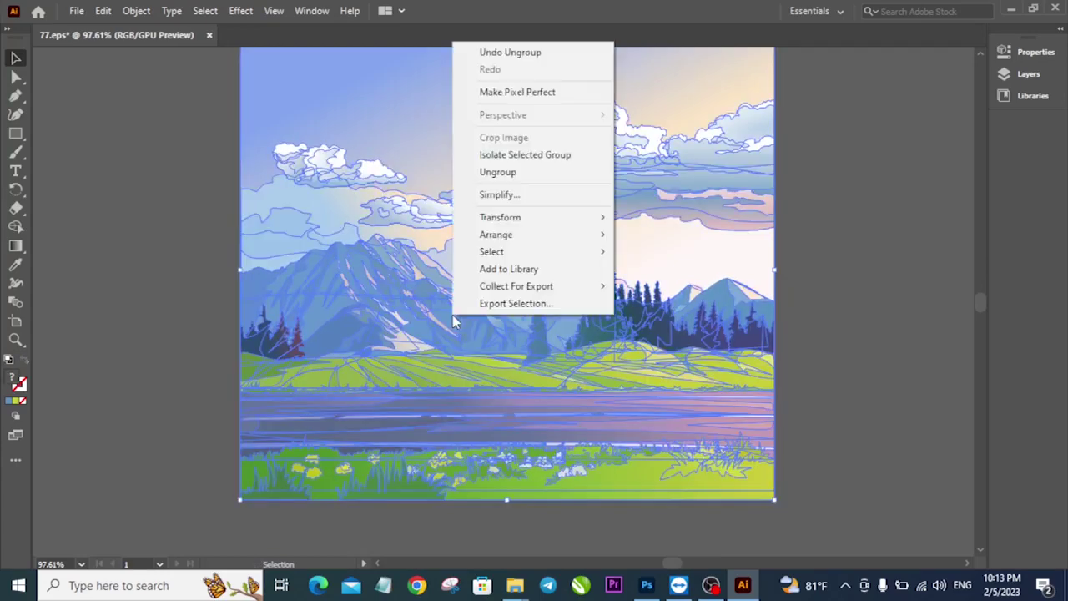
left_click(516, 193)
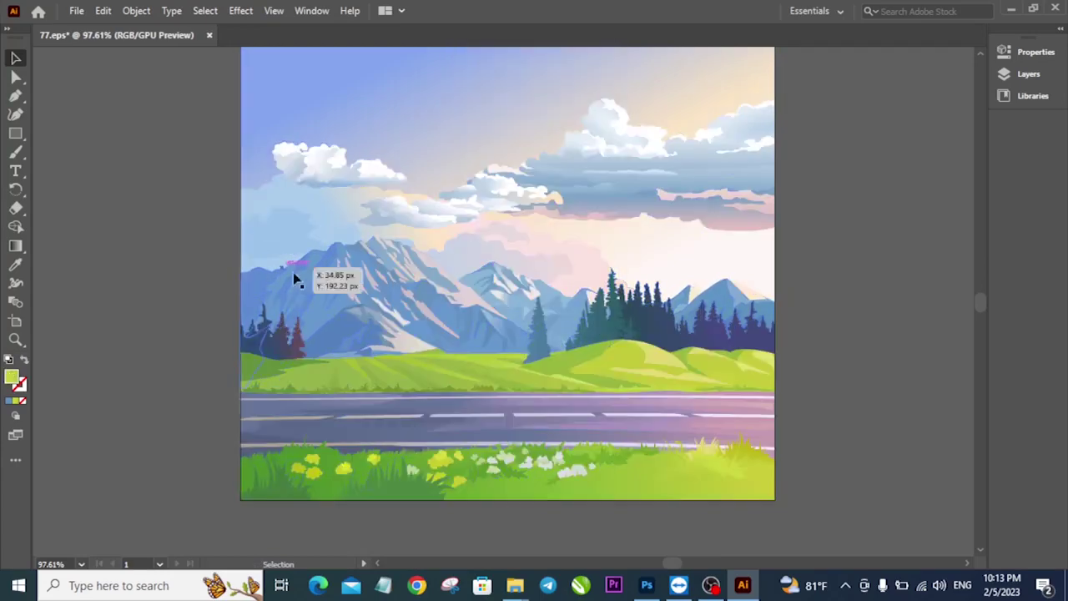
right_click(328, 286)
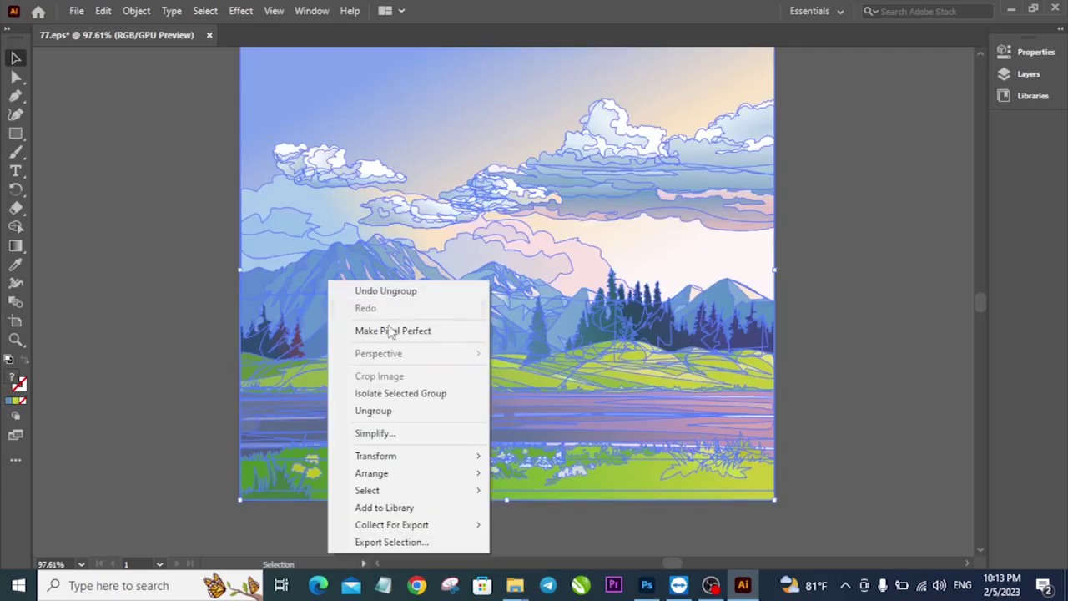
left_click(403, 404)
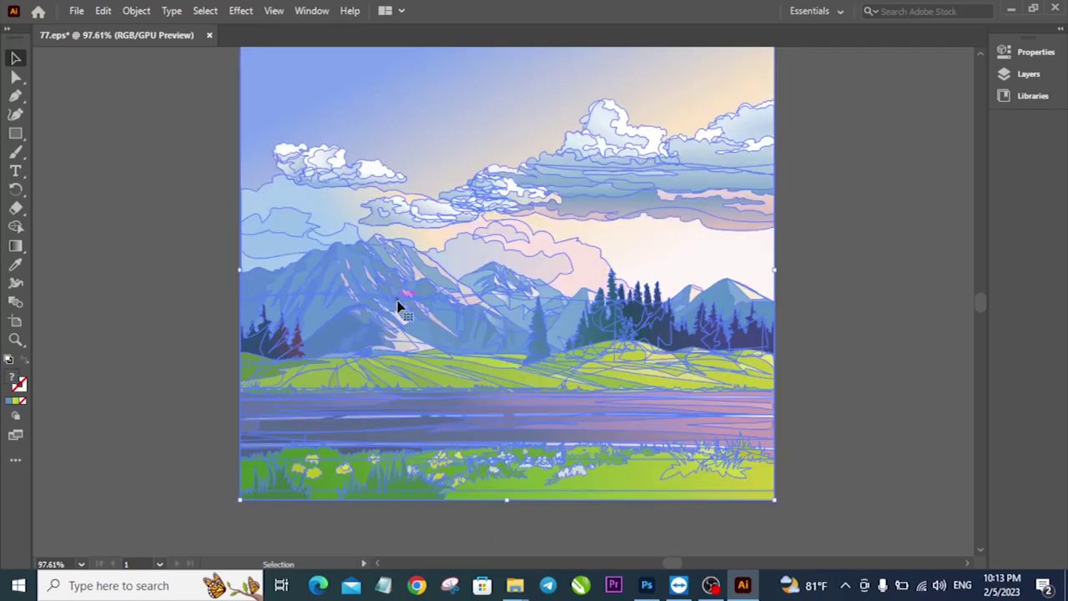
right_click(398, 307)
left_click(463, 164)
left_click(784, 317)
- Move the green hills and the tree clusters down off the mountain range
left_click_drag(783, 315, 543, 312)
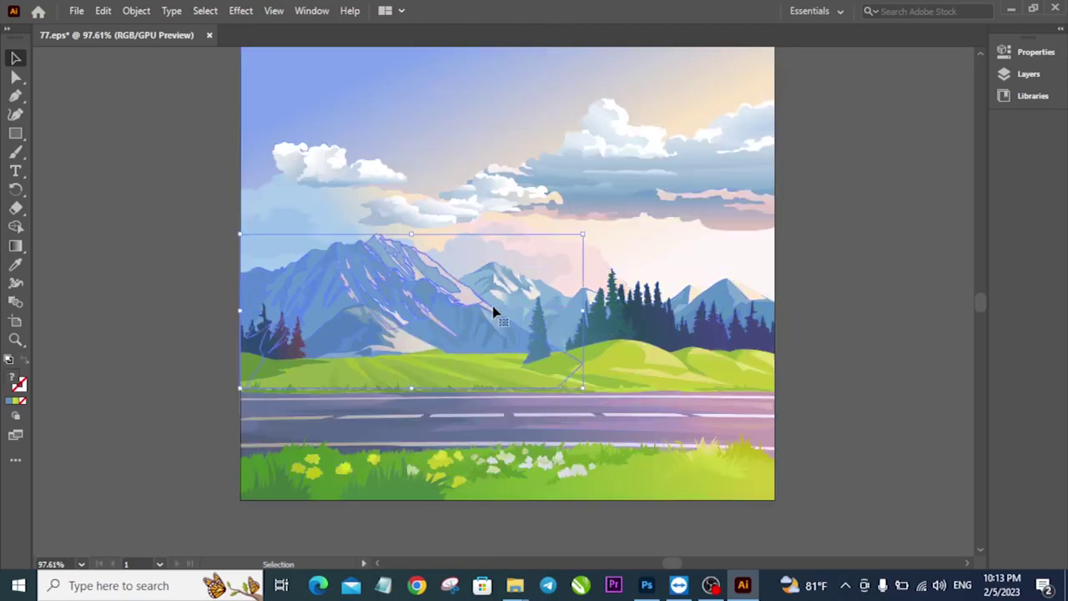
left_click(497, 386)
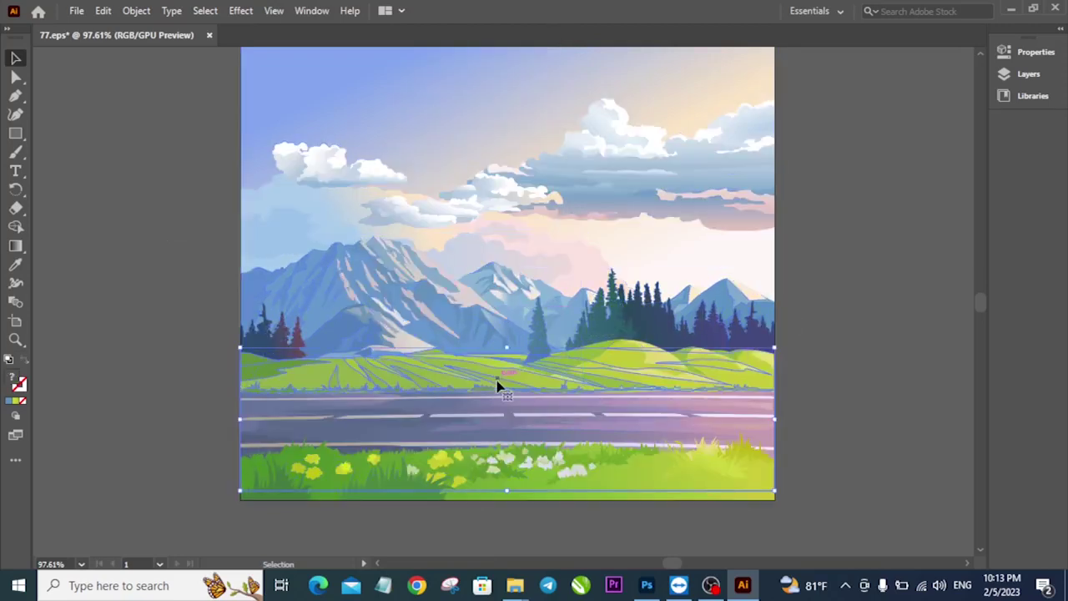
left_click_drag(489, 386, 598, 485)
left_click_drag(743, 351, 735, 405)
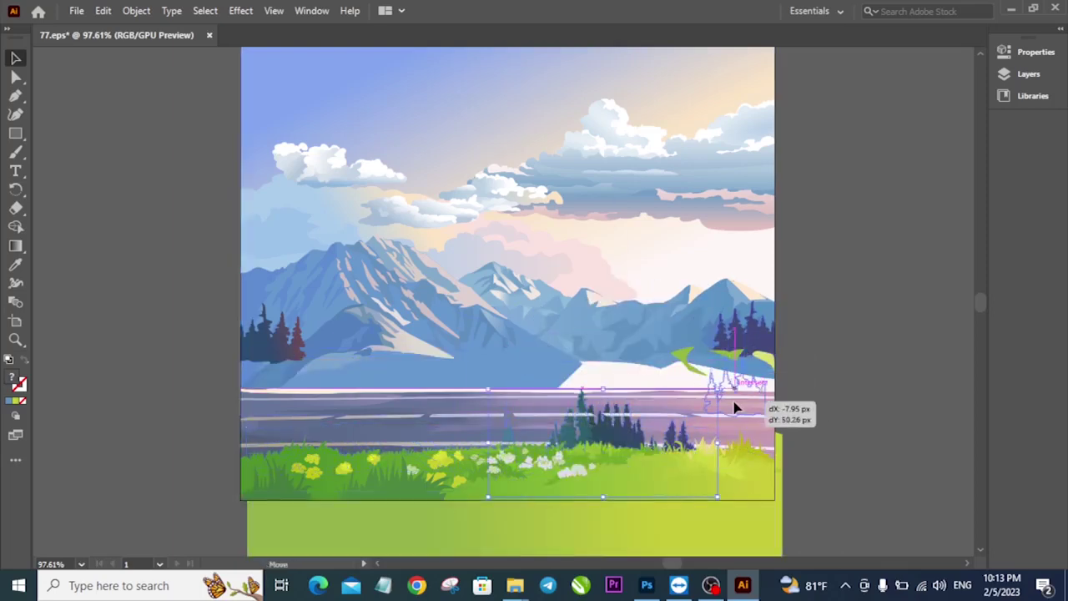
left_click_drag(670, 413, 467, 354)
left_click_drag(535, 366, 603, 468)
left_click_drag(331, 367, 699, 439)
left_click_drag(768, 392, 739, 441)
- Move the clouds and the sky background up, clear of the mountain range
left_click(643, 279)
left_click_drag(643, 279, 592, 215)
key("ctrl+z")
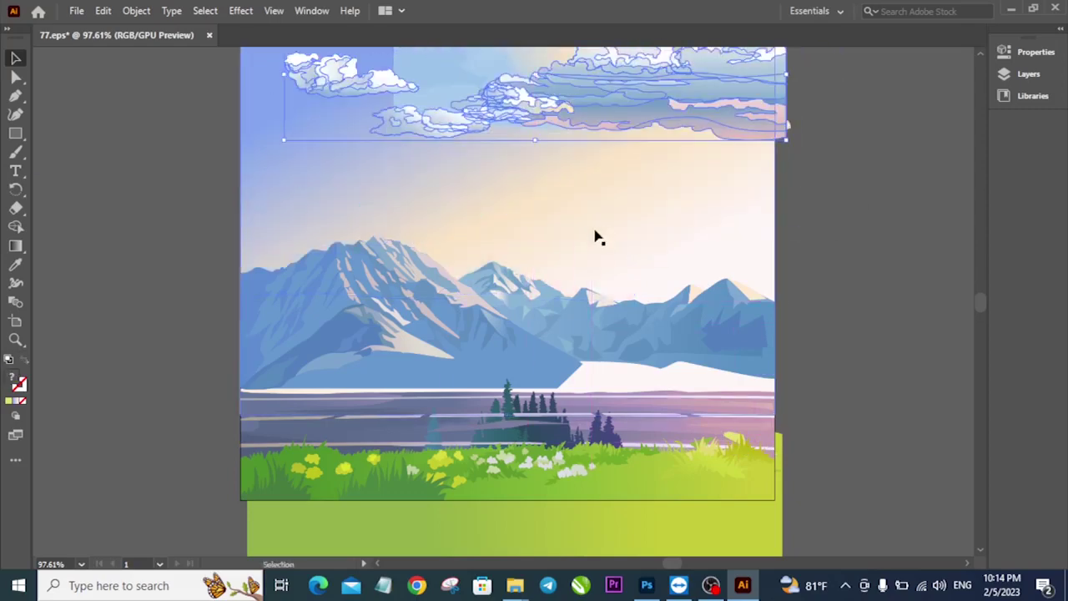
left_click_drag(591, 201, 617, 108)
- Pull the mountain range apart from the scene and place it in Photoshop's Untitled-1 document near the canvas's upper-left corner
left_click_drag(675, 374, 532, 288)
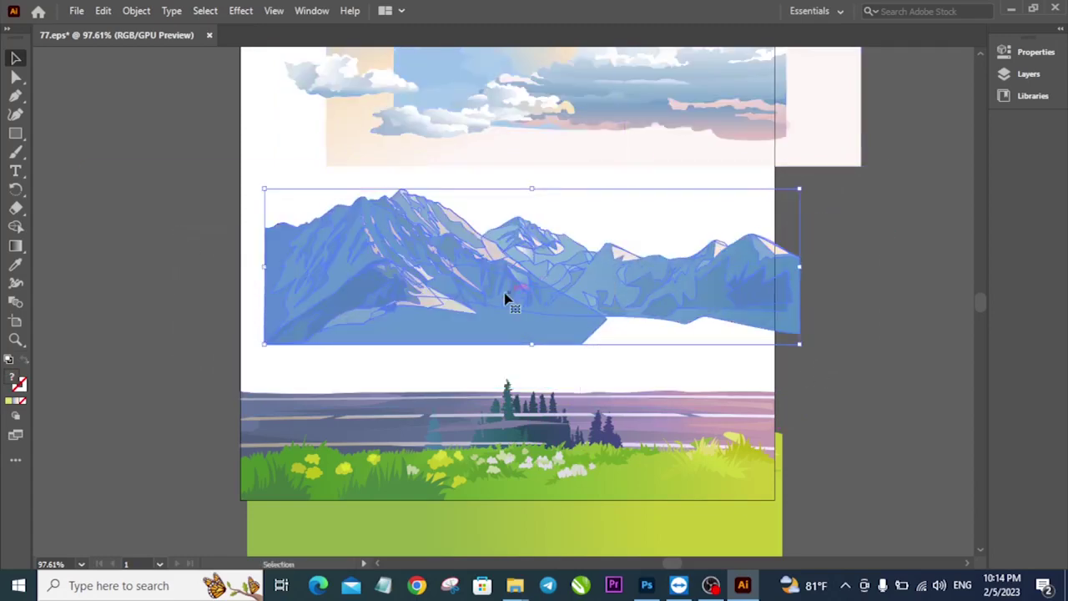
left_click_drag(477, 265, 399, 306)
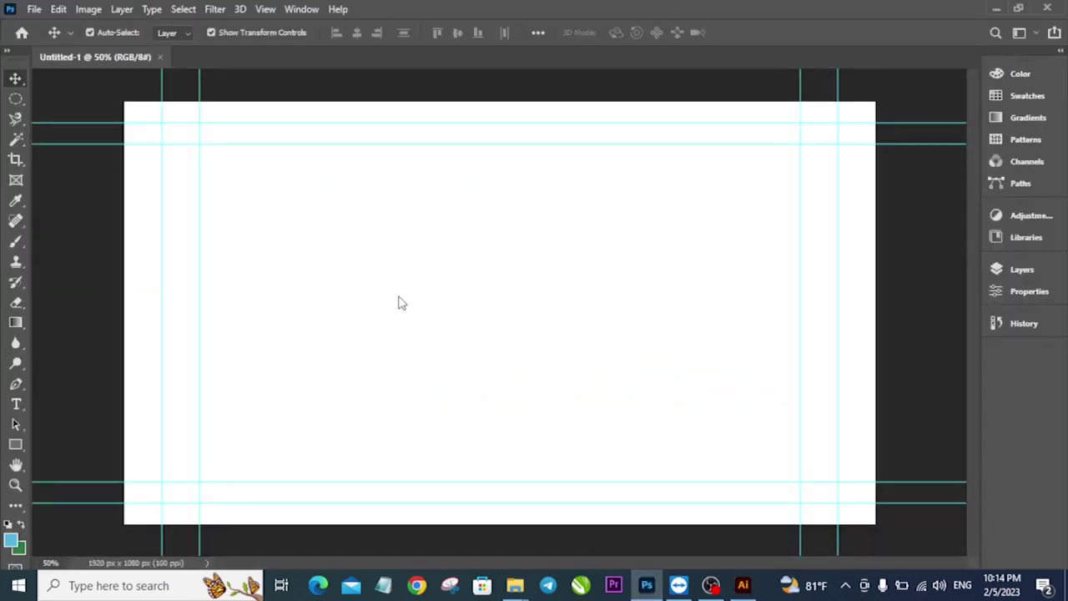
left_click_drag(399, 303, 342, 215)
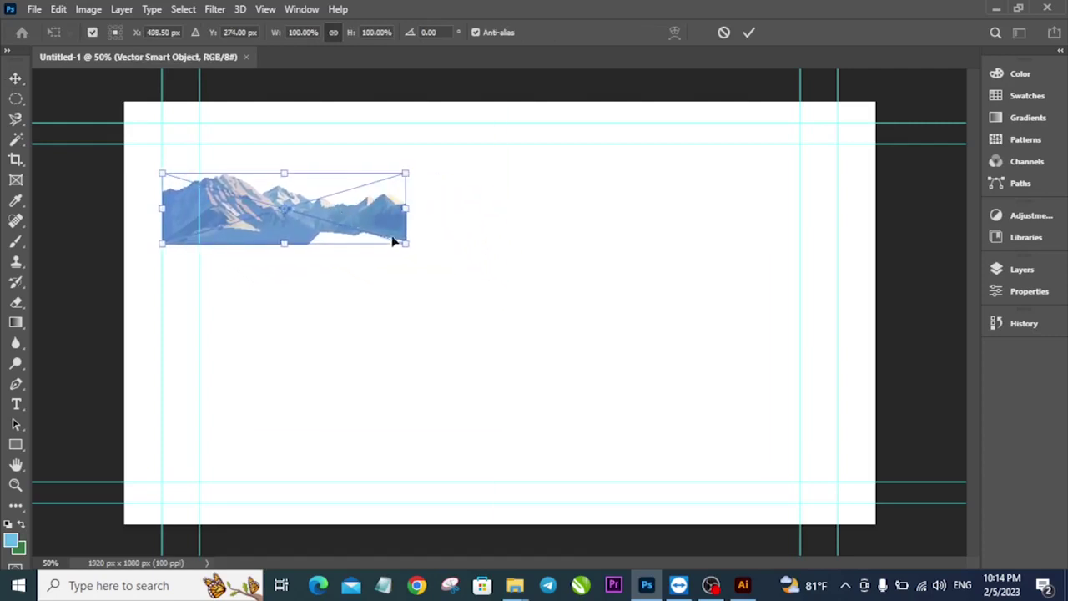
- Scale the placed mountain range to about 300%, align it with the canvas's right edge and commit the transformation
left_click_drag(407, 247, 830, 353)
left_click_drag(655, 288, 657, 239)
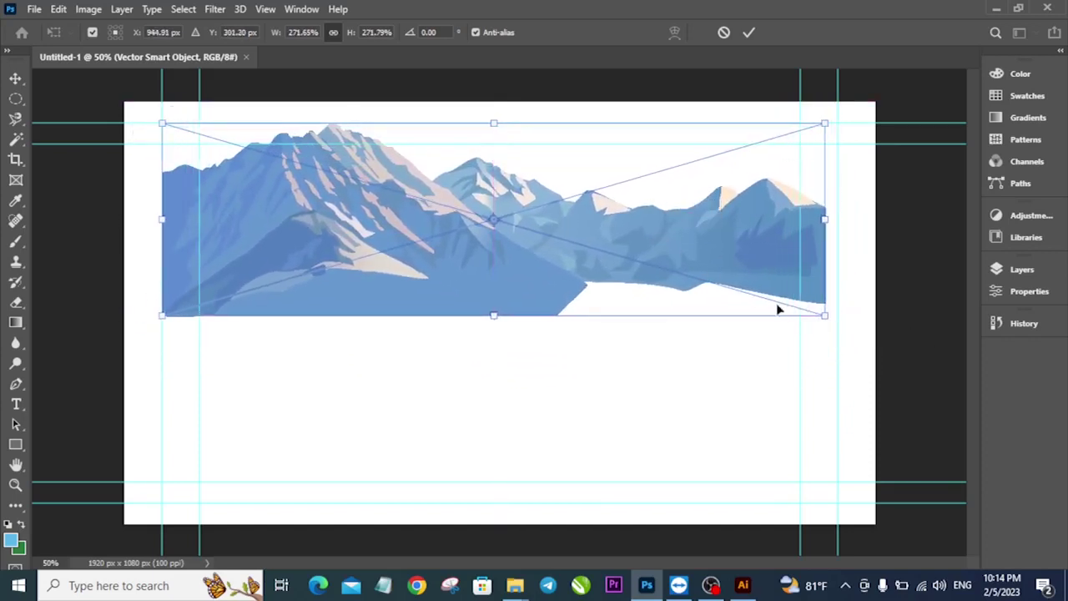
left_click_drag(834, 322, 890, 334)
left_click_drag(579, 291, 550, 277)
mouse_move(863, 319)
left_mouse_down()
mouse_move(878, 327)
mouse_move(865, 323)
left_mouse_up()
left_click_drag(523, 297, 568, 306)
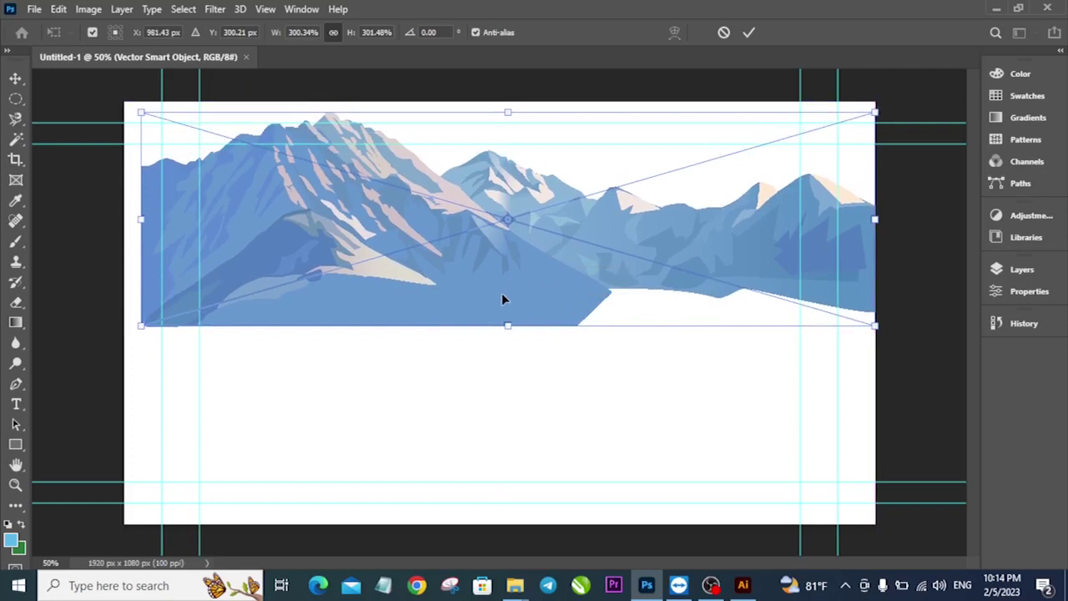
left_click(15, 80)
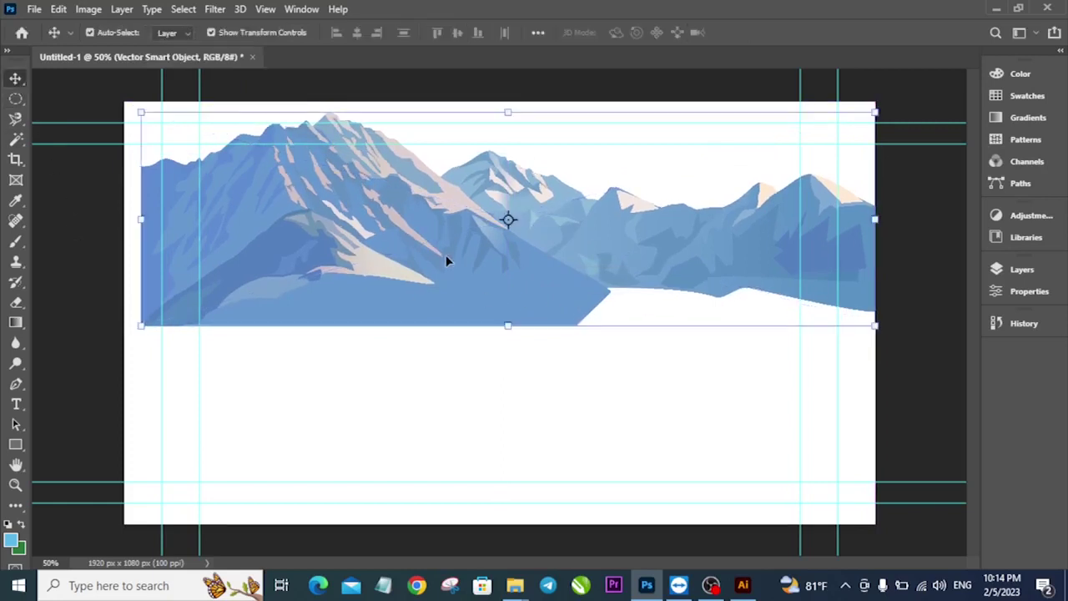
- Deselect the mountain artwork and check its layer in the document's layer list
left_click(76, 239)
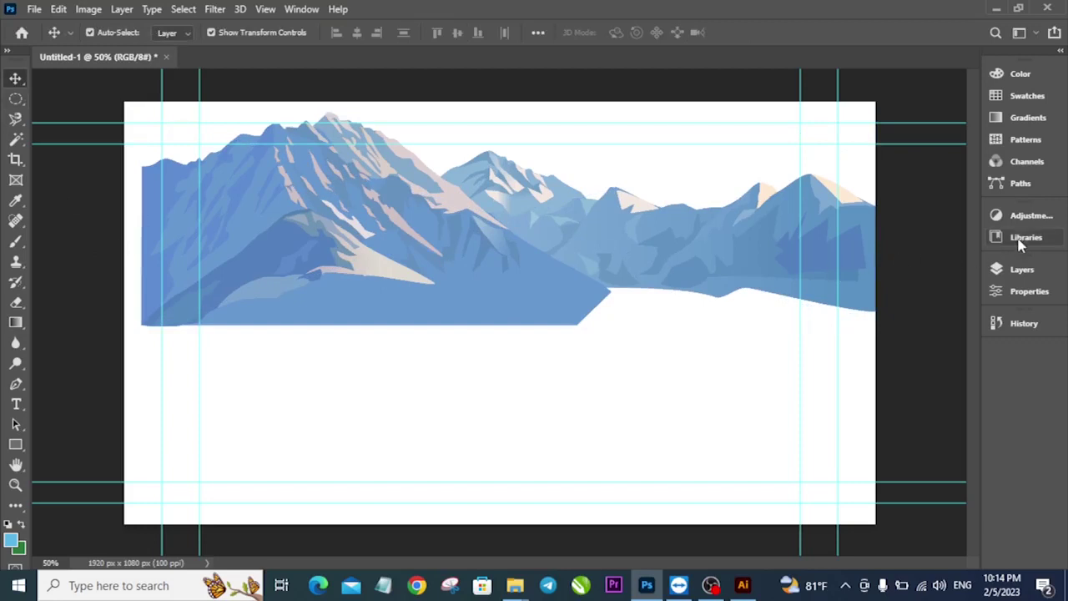
left_click(1023, 269)
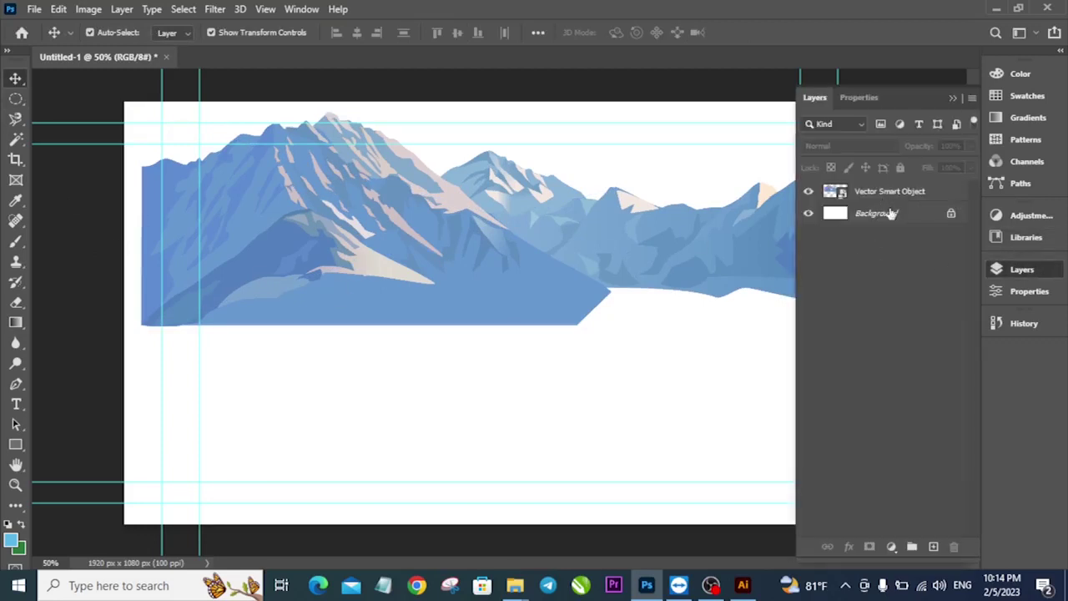
left_click(953, 99)
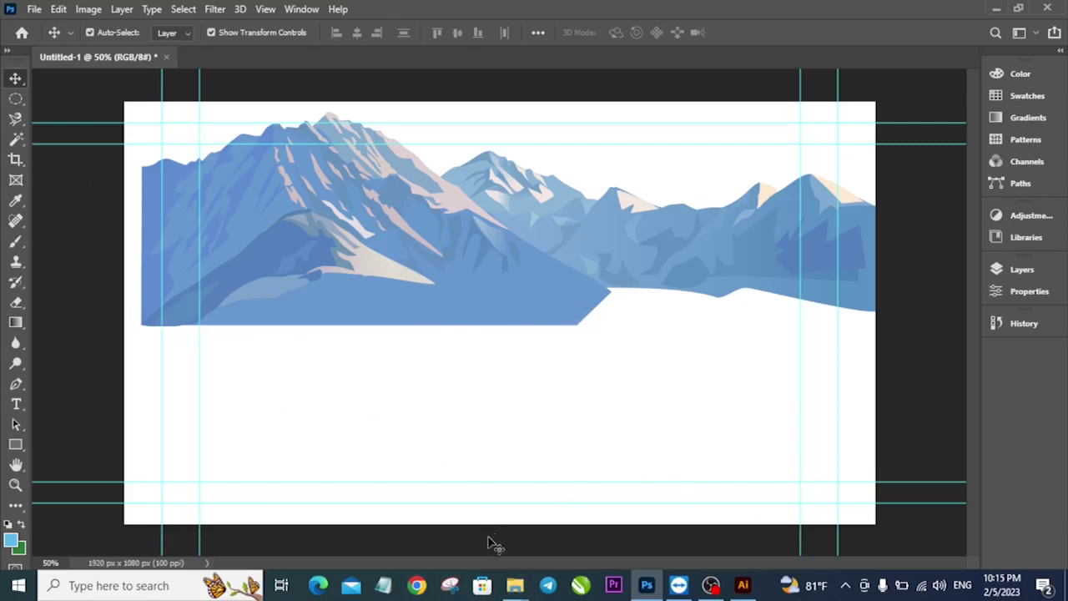
- Switch to File Explorer, return to the waterfall folder, and preview the a4yx_l56e_210511 forest scene image
mouse_move(515, 588)
left_click(513, 533)
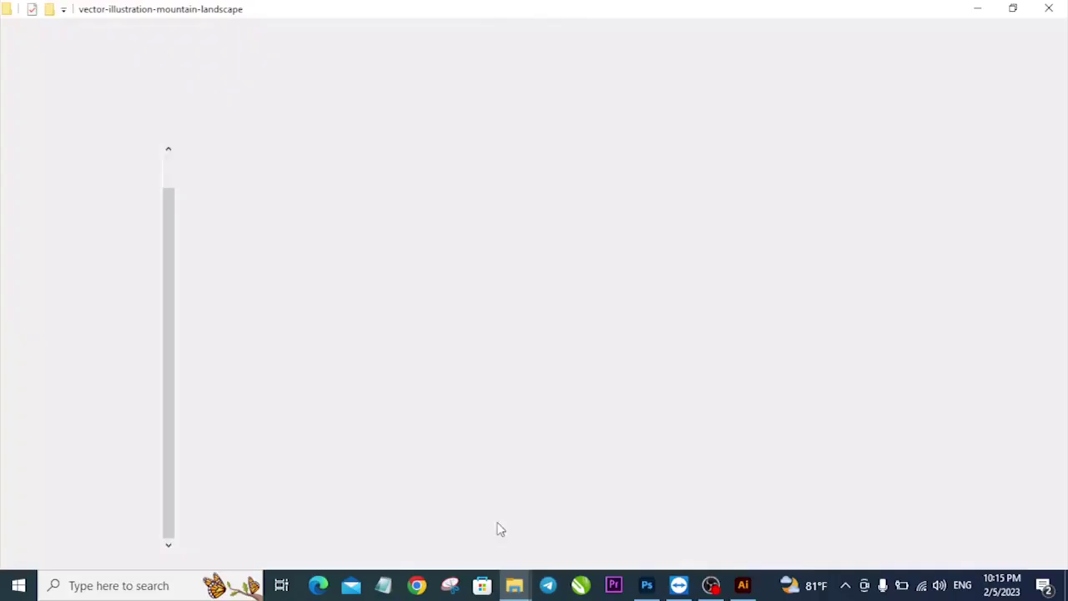
left_click(14, 125)
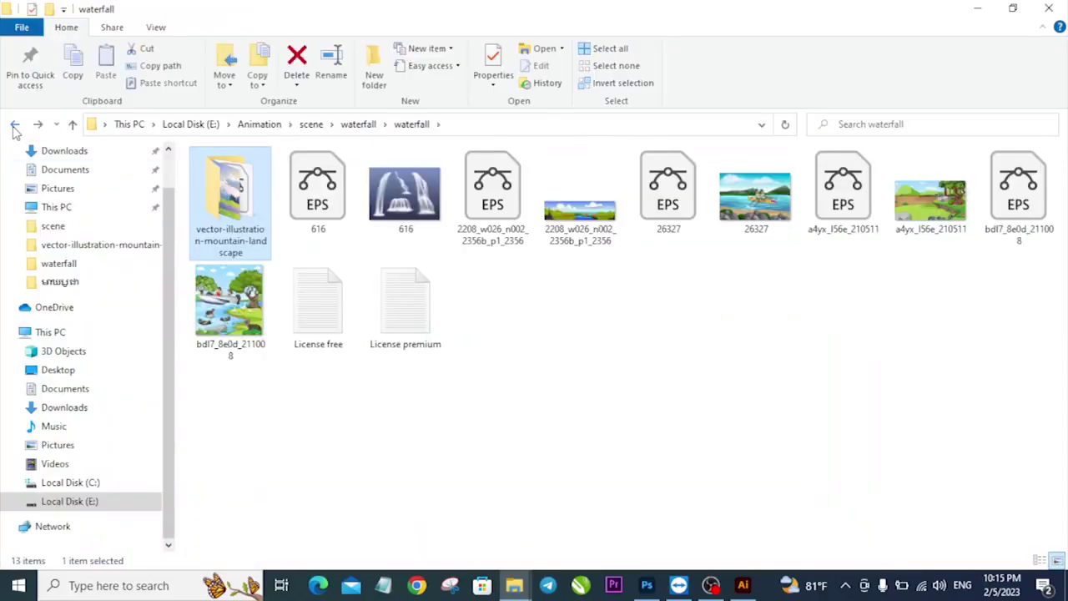
left_click(943, 229)
double_click(943, 229)
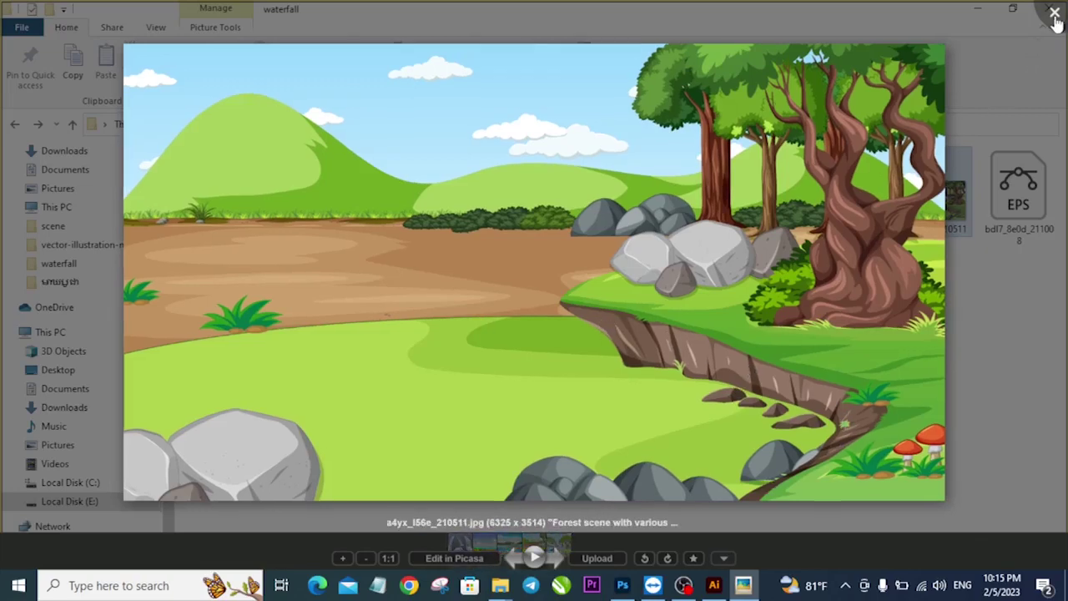
key("Escape")
- Open the a4yx_l56e_210511 EPS file in Illustrator, retaining the 9-slice scaling option for symbols
double_click(840, 192)
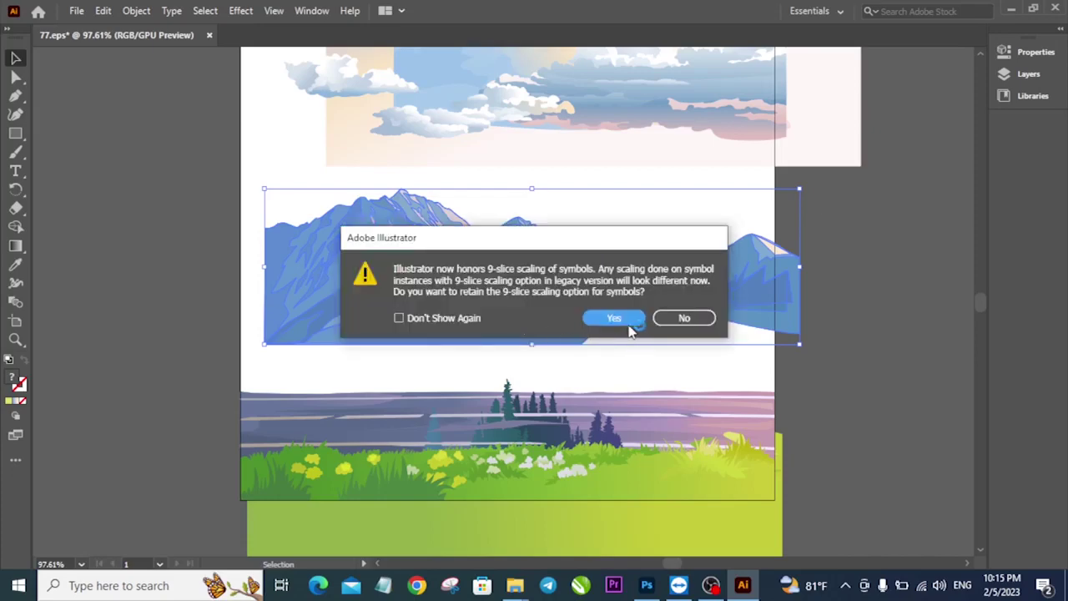
left_click(612, 318)
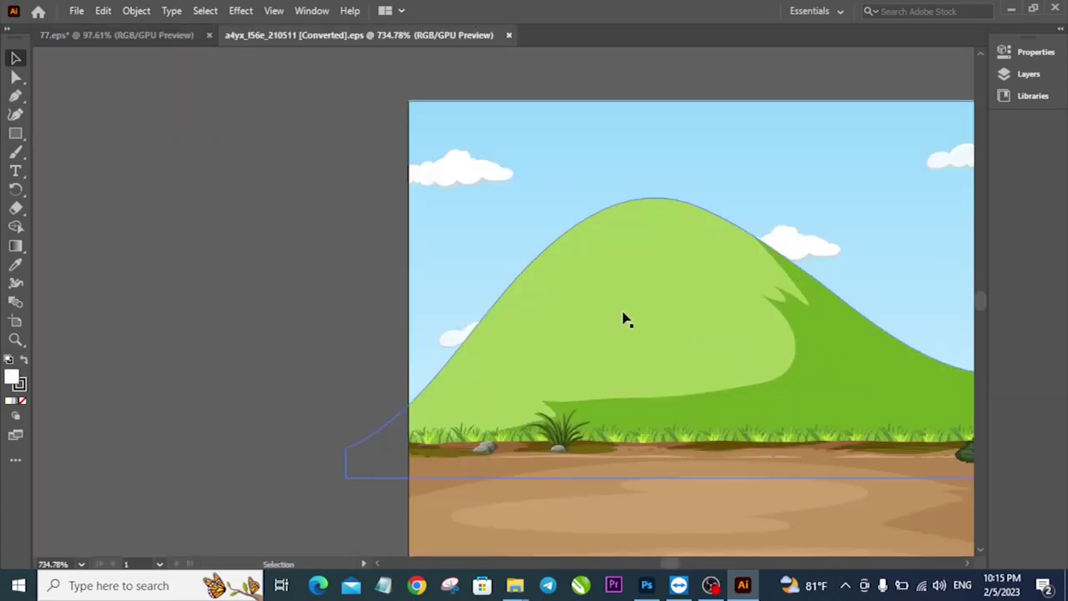
key("z")
left_click_drag(777, 363, 446, 301)
left_click(508, 311, "alt")
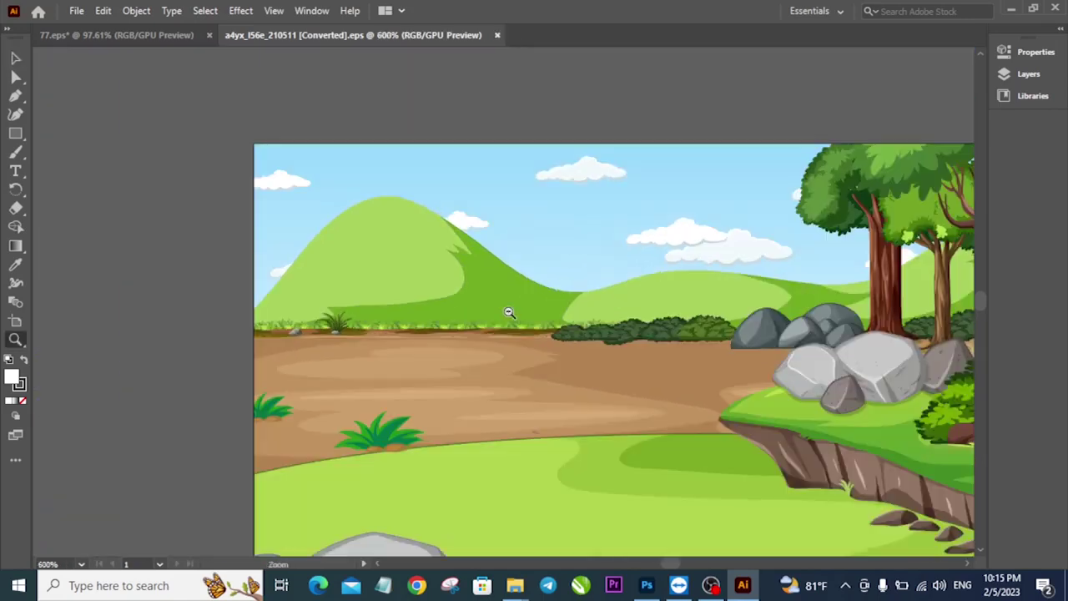
- Select the forest scene artwork and release its clipping mask
left_click(509, 312, "alt")
left_click_drag(664, 355, 457, 275)
left_click(447, 303, "alt")
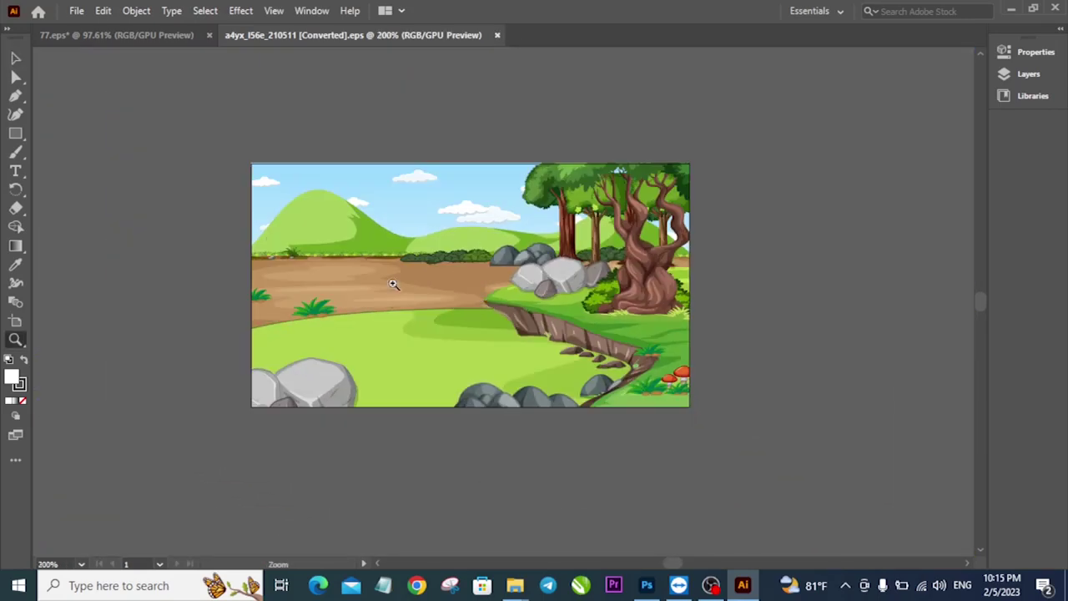
key("v")
left_click(444, 289)
right_click(445, 287)
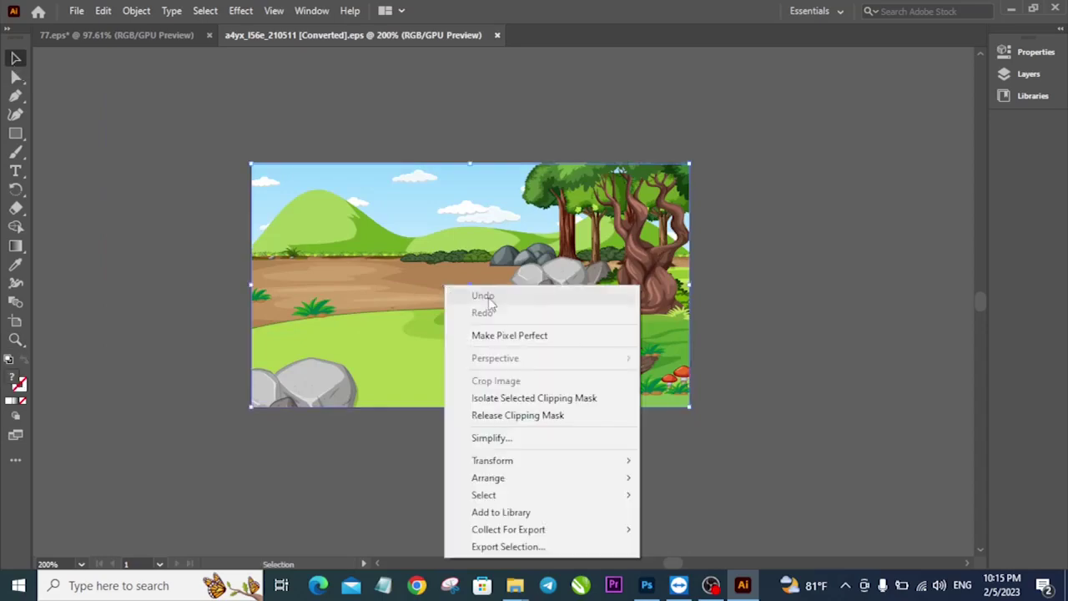
left_click(517, 415)
- Ungroup the foreground land to separate the grassy cliff from the lawn, undoing the trial moves
left_click(556, 351)
left_click_drag(555, 351, 759, 434)
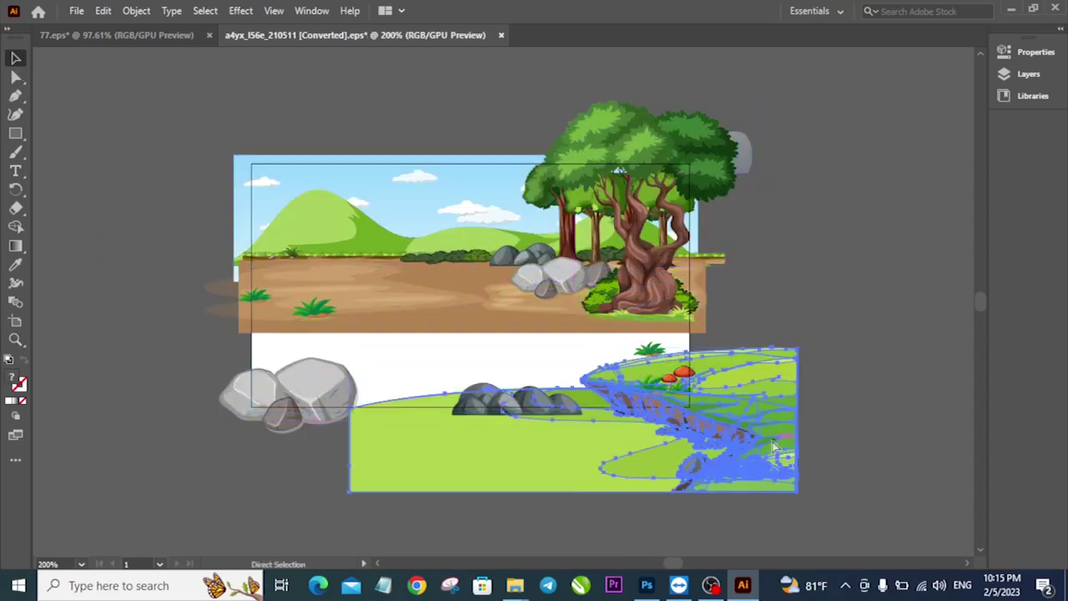
key("ctrl+z")
right_click(609, 369)
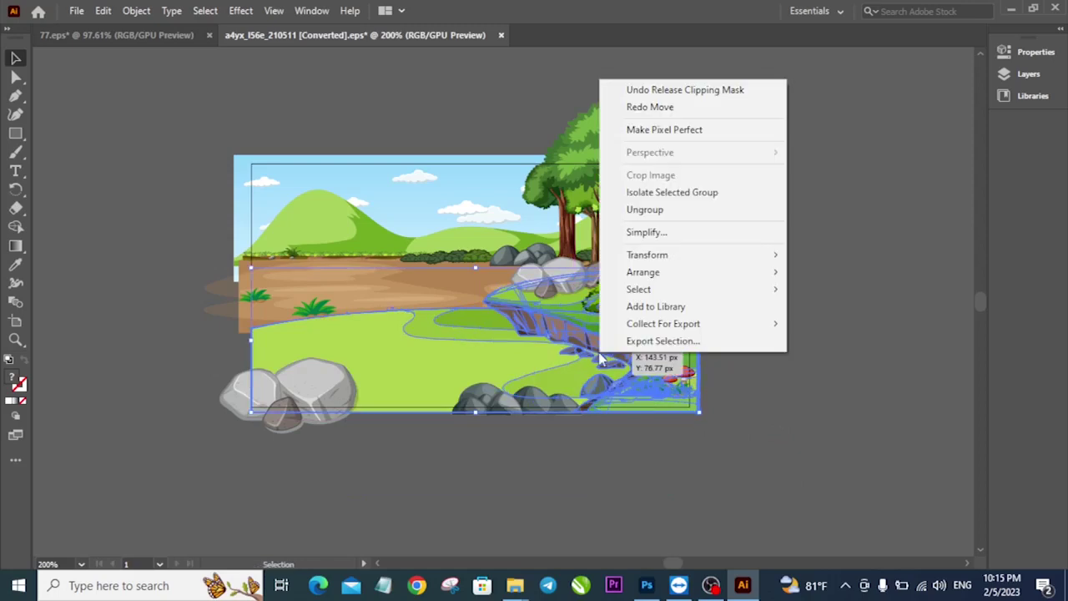
left_click(659, 211)
left_click(743, 348)
left_click_drag(607, 339, 811, 442)
key("ctrl+z")
- Bring the grassy cliff from Illustrator into the Photoshop canvas below the large mountain and flip it horizontally
left_click_drag(602, 334, 651, 585)
left_click_drag(425, 434, 300, 343)
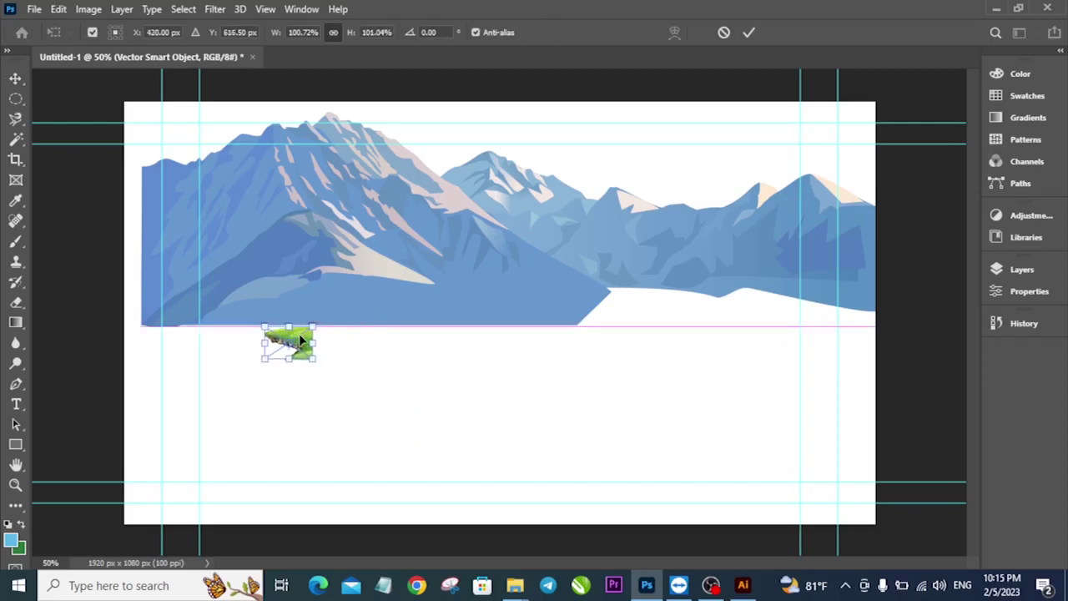
right_click(312, 339)
left_click(375, 317)
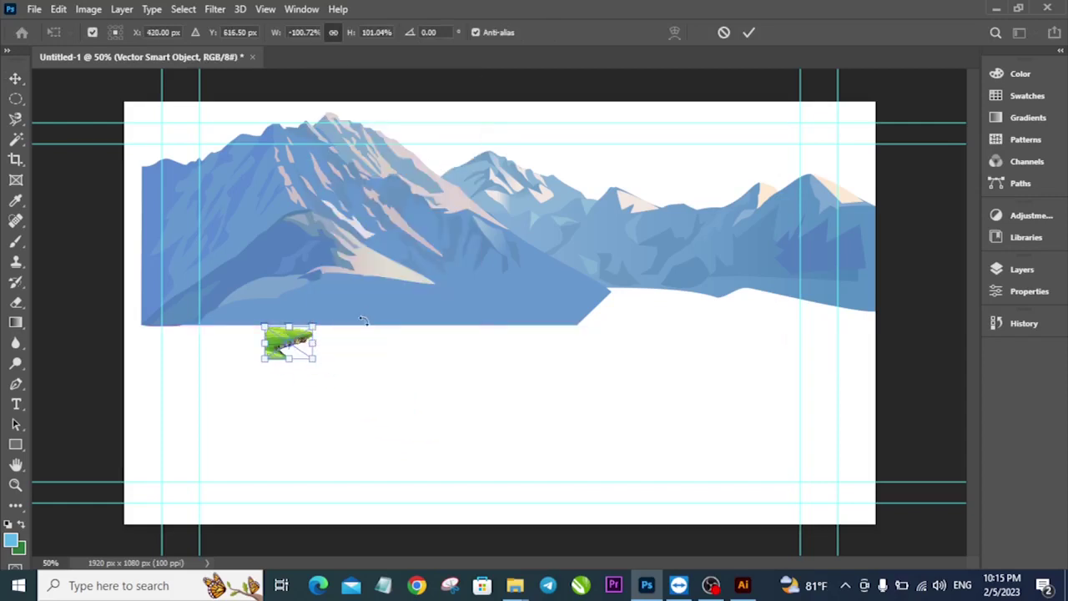
- Enlarge the cliff to about 685% width and 444% height, align its left side with the mountains' left edge and commit
left_click_drag(318, 326, 493, 203)
left_click_drag(375, 298, 303, 377)
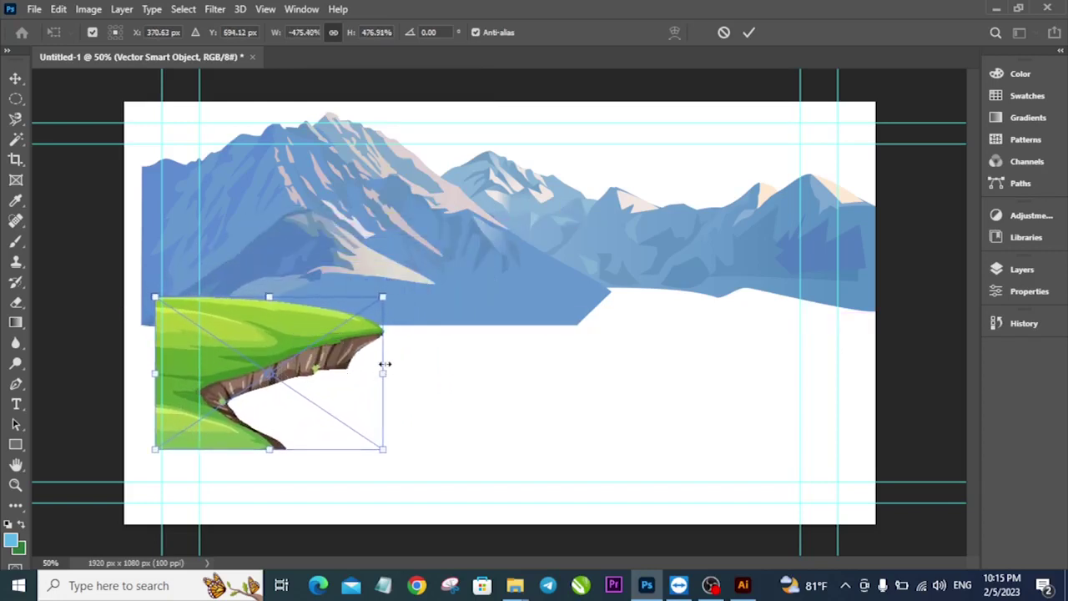
left_click_drag(382, 371, 486, 373)
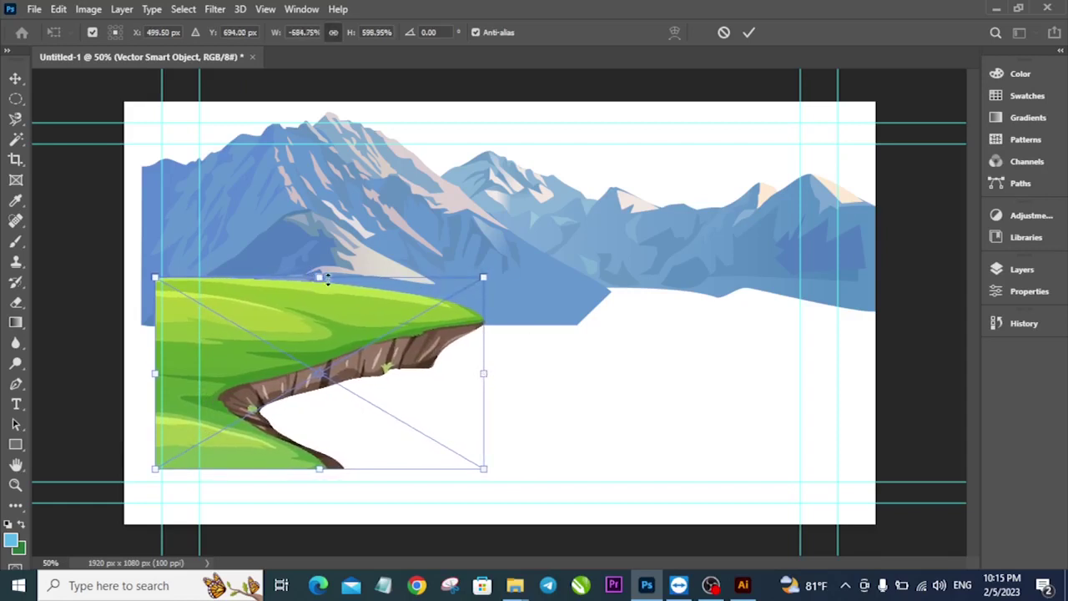
left_click_drag(321, 278, 317, 335)
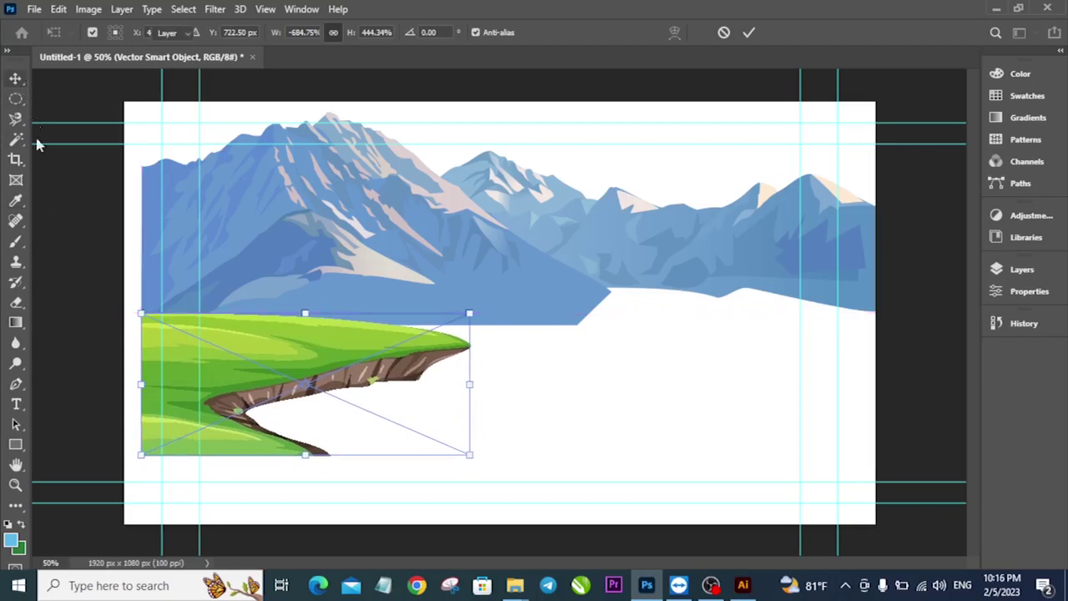
key("Return")
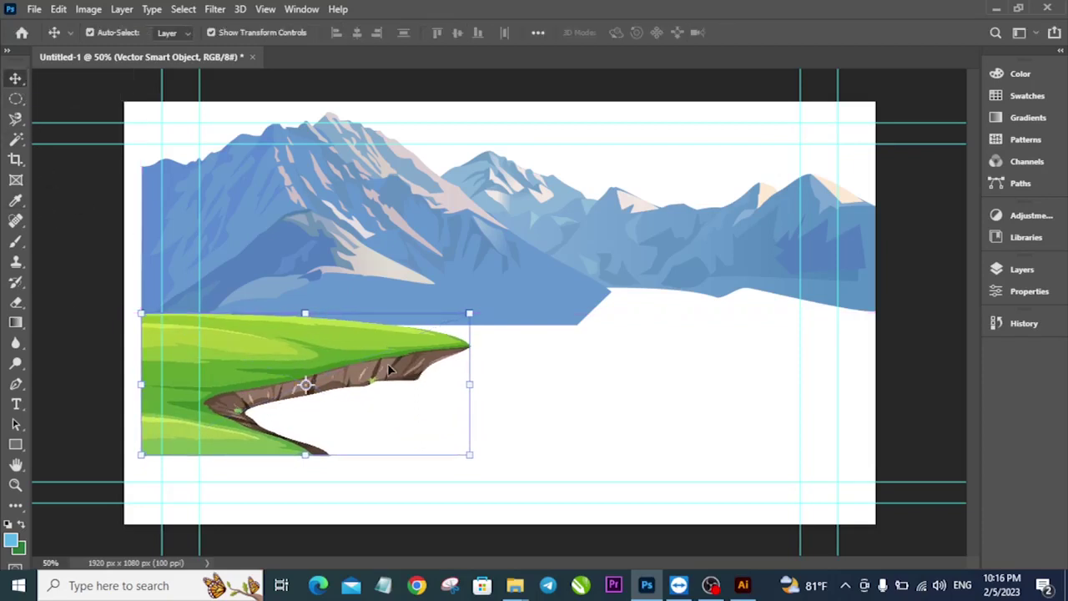
- Switch to Illustrator and bring the large twisted tree into the Photoshop scene, placing it on the grassy cliff
left_click(743, 587)
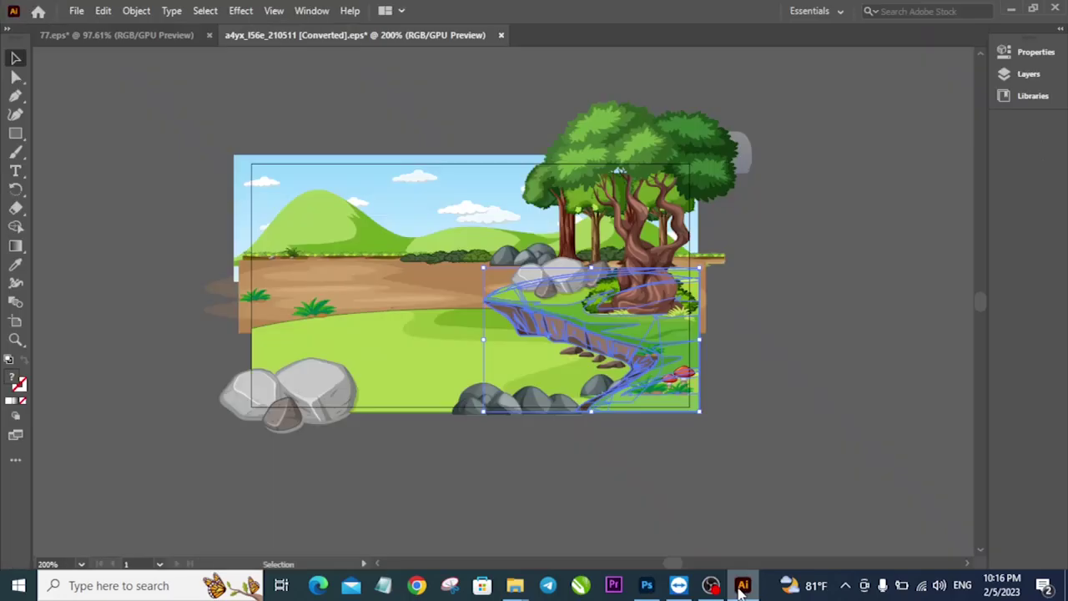
left_click(645, 305)
left_click_drag(641, 296, 634, 572)
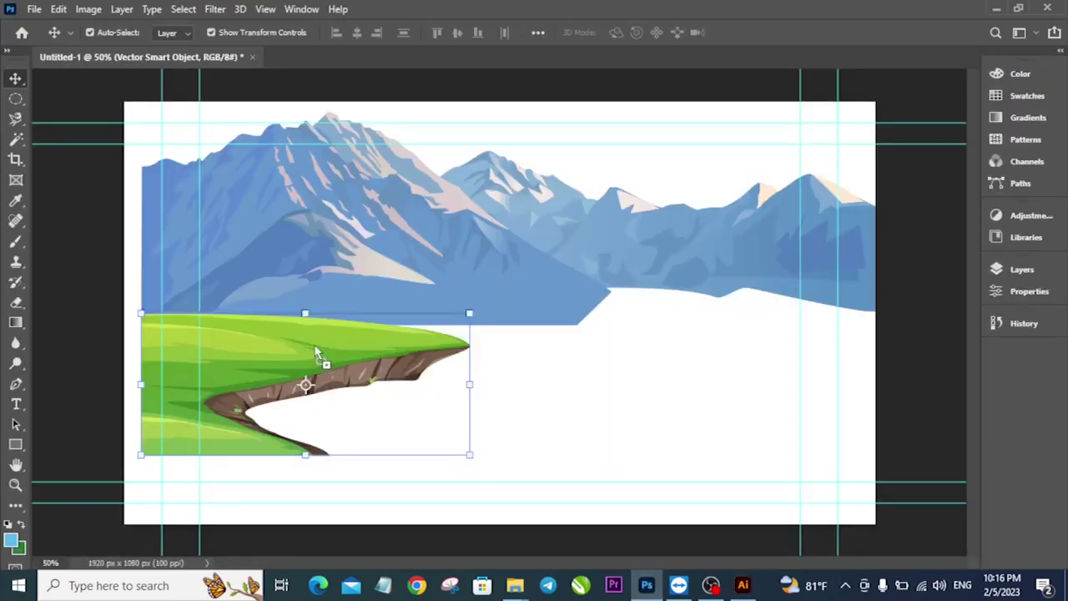
left_click_drag(314, 348, 315, 346)
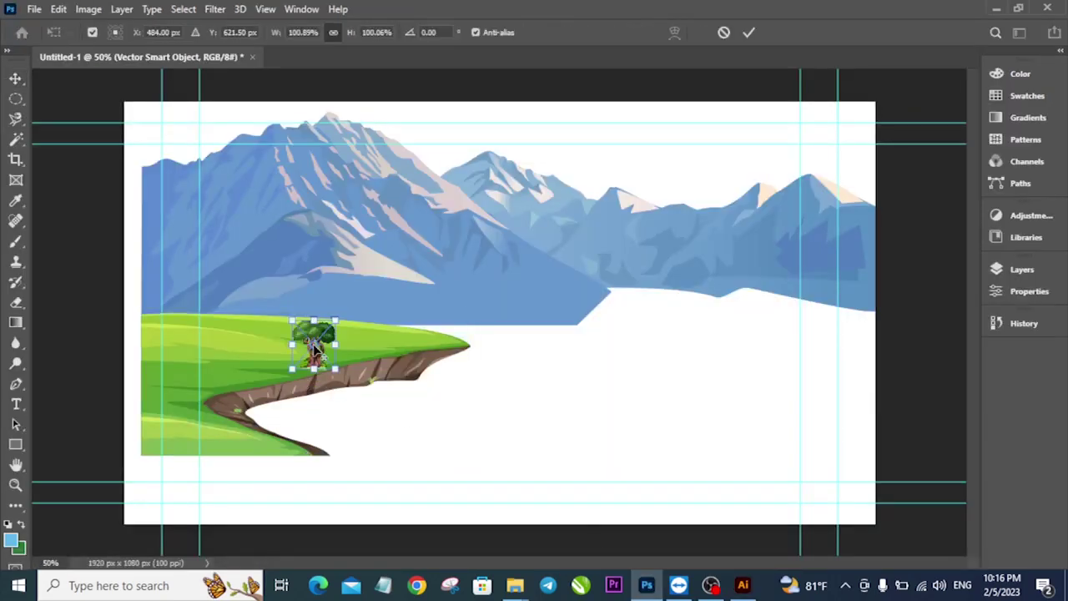
left_click(10, 75)
- Enlarge the twisted tree proportionally, stand it on the grass above the cliff face and commit the transformation
left_click_drag(292, 320, 234, 254)
left_click_drag(289, 294, 309, 271)
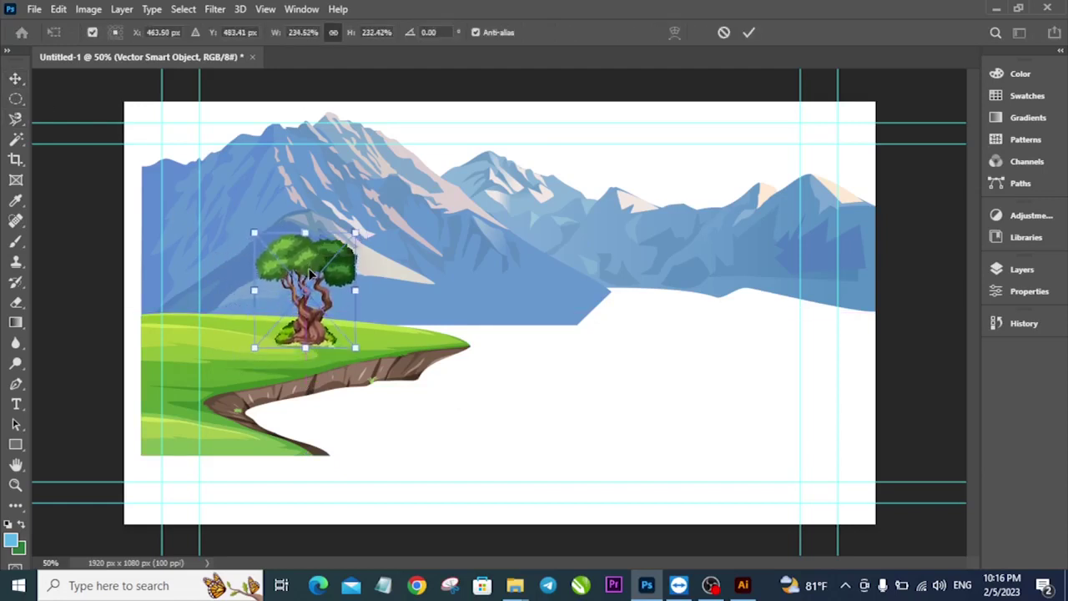
mouse_move(359, 231)
left_mouse_down()
mouse_move(369, 212)
mouse_move(351, 243)
left_mouse_up()
left_click(15, 78)
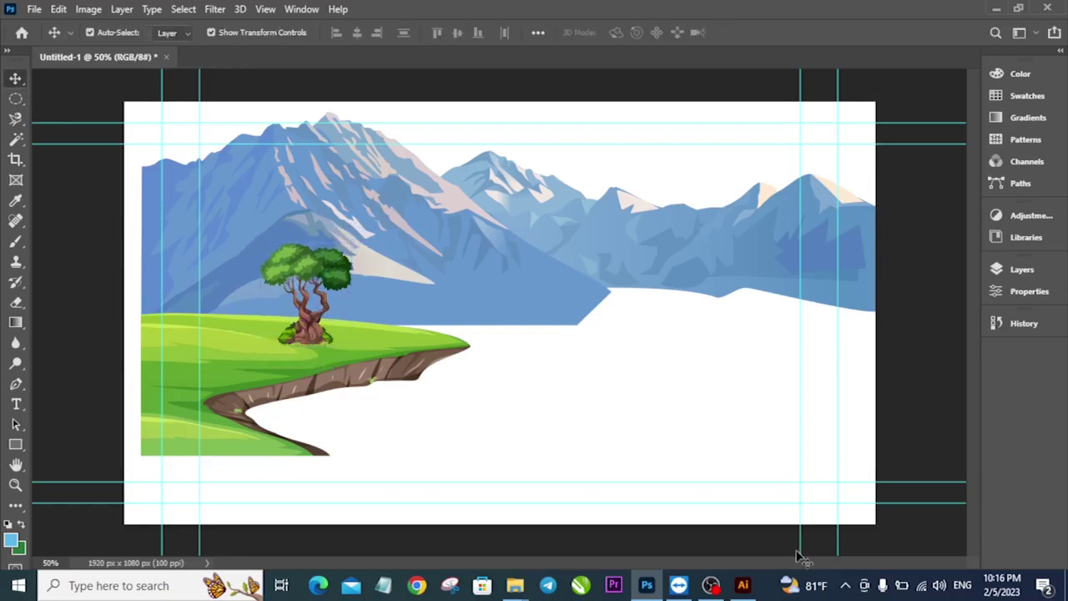
- Switch to Illustrator, move the twisted tree aside, and select the background trees together with the hills and bushes
left_click(742, 585)
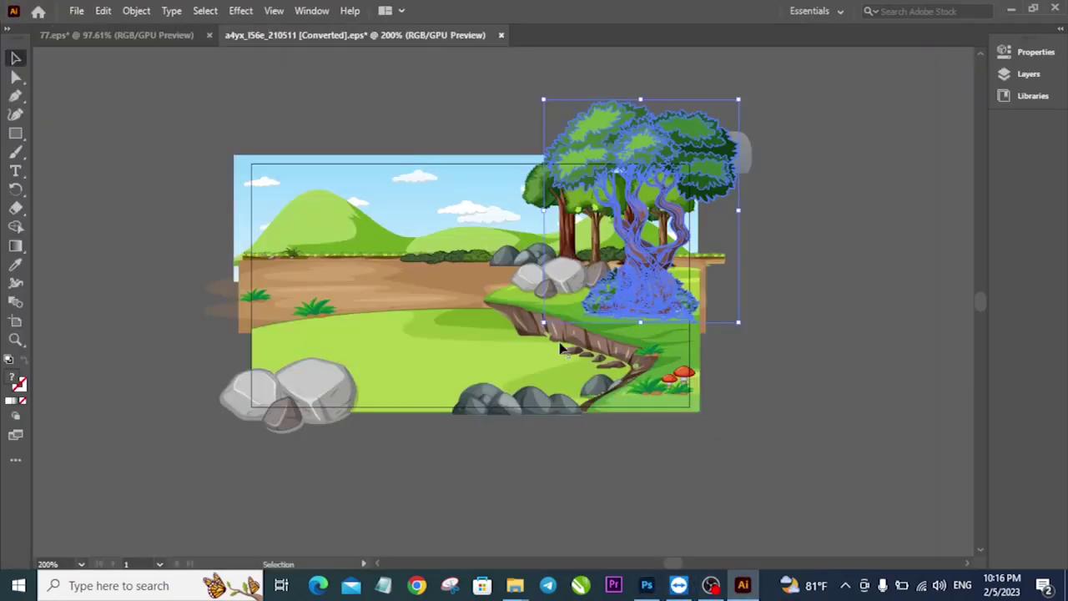
left_click_drag(574, 251, 345, 296)
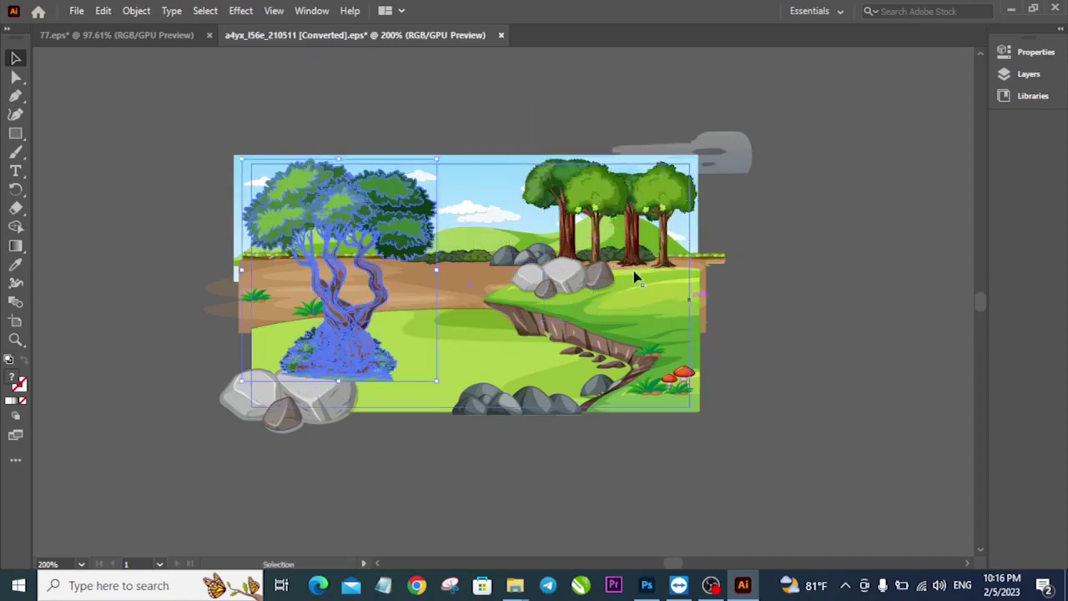
left_click(597, 213)
left_click_drag(598, 212, 571, 210)
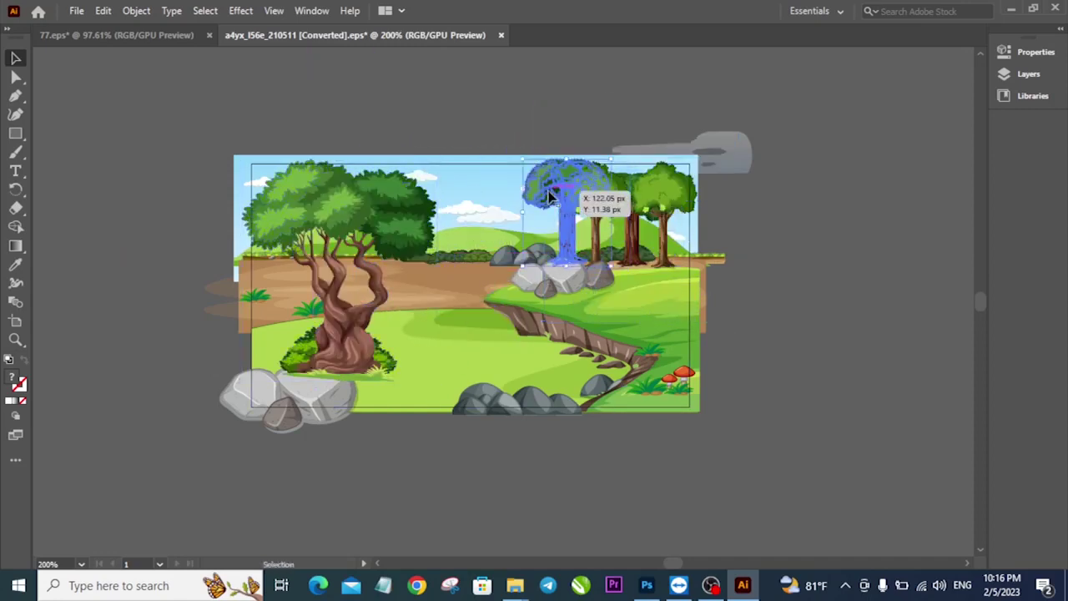
left_click(668, 206, "shift")
left_click_drag(668, 207, 660, 226)
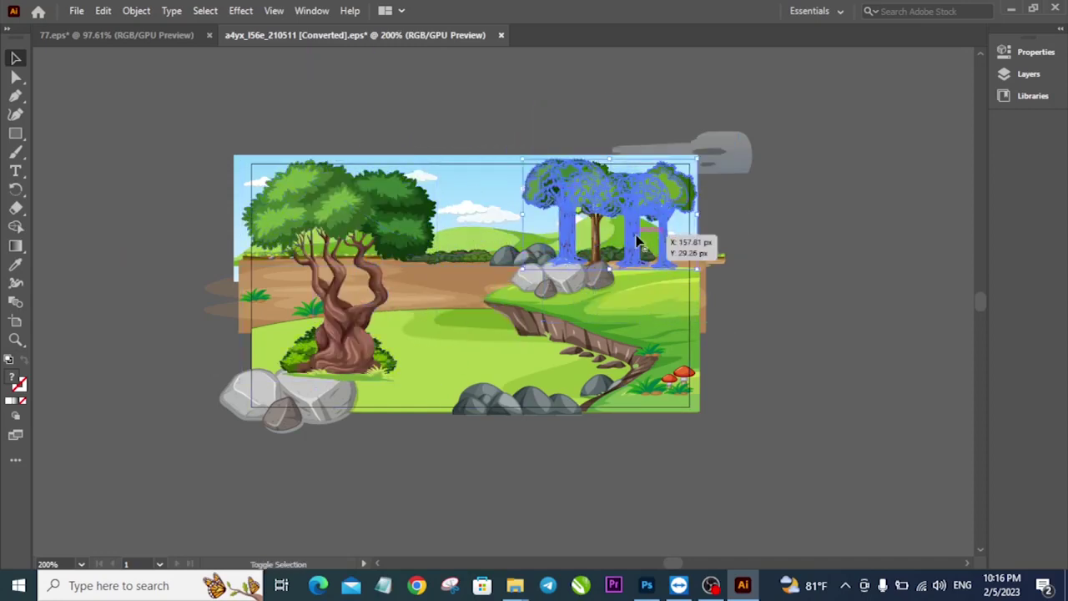
left_click(472, 260, "shift")
left_click(469, 228, "shift")
- Bring the selected trees, hills and bushes into Photoshop, enlarge them to about 400% and position them behind the cliff
left_click_drag(573, 241, 319, 355)
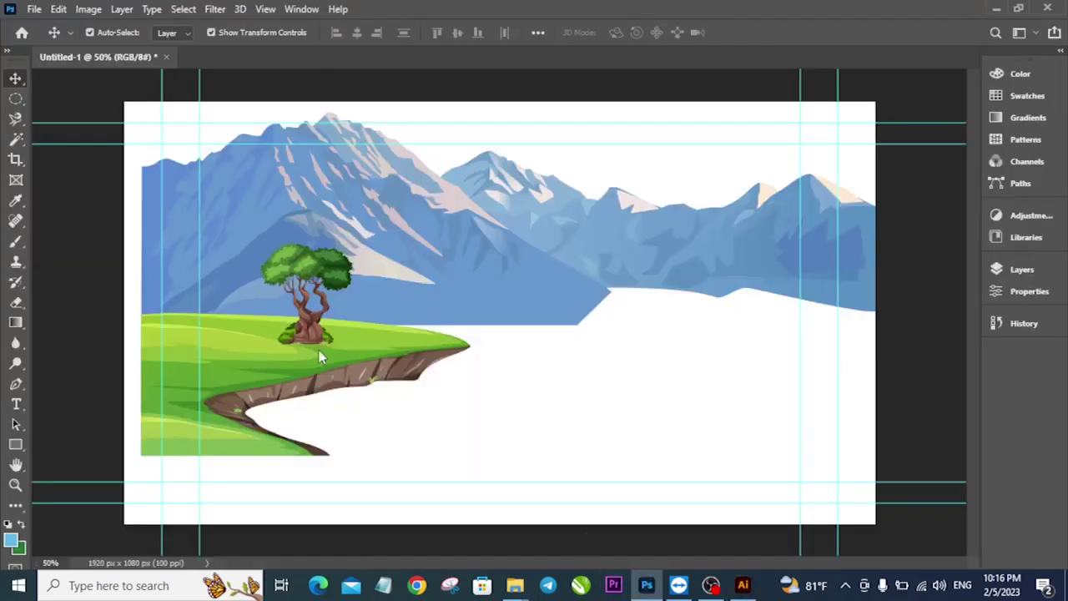
left_click_drag(319, 357, 691, 256)
left_click_drag(531, 334, 321, 316)
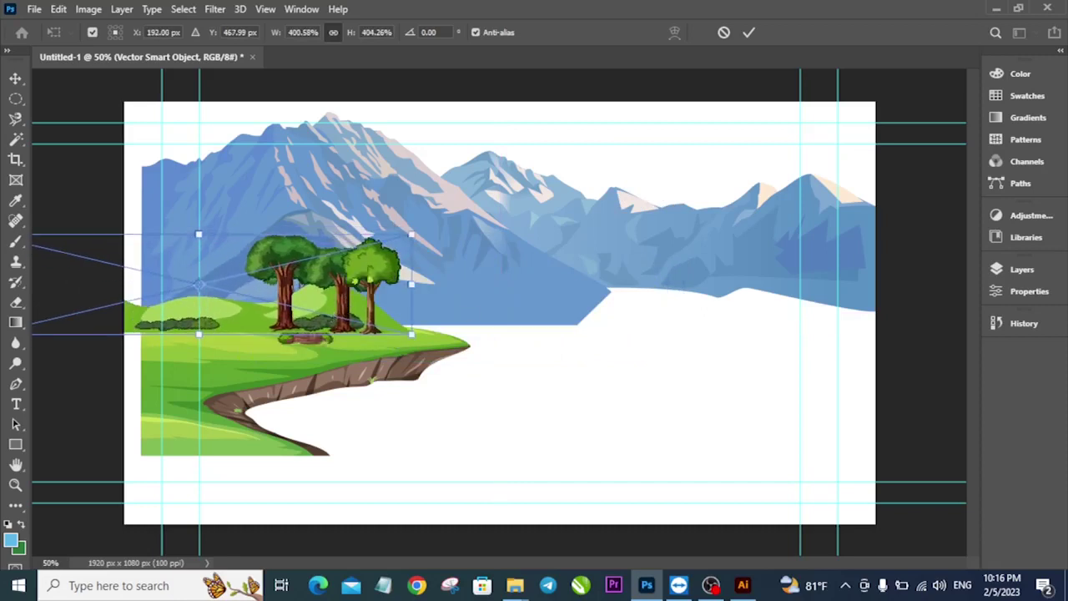
- Commit the transformation and move the trees-and-hills layer below the twisted tree and cliff layers
left_click(1021, 268)
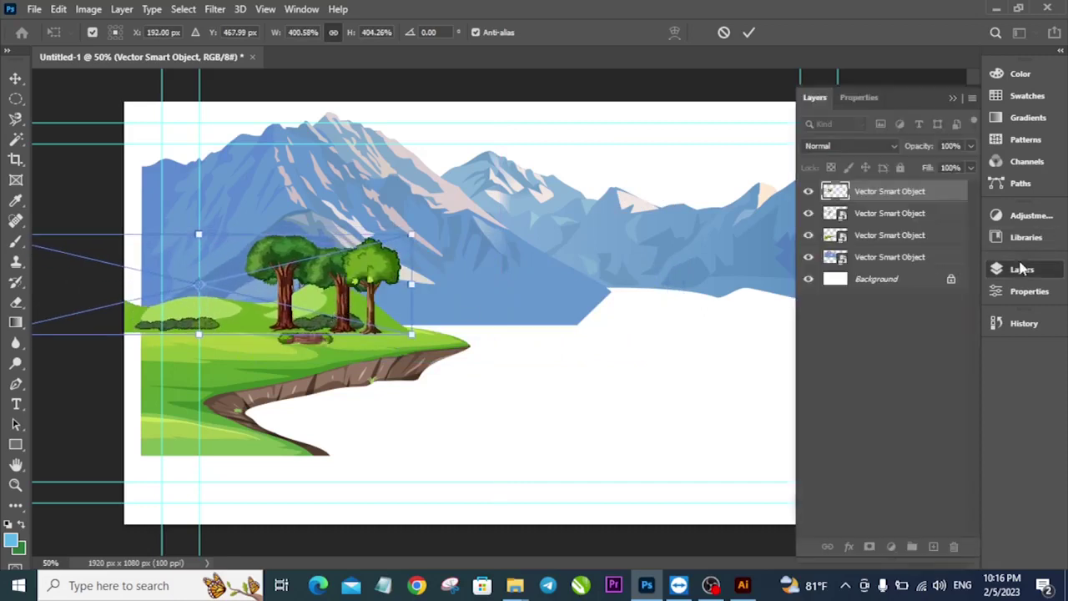
left_click(16, 78)
left_click(868, 217)
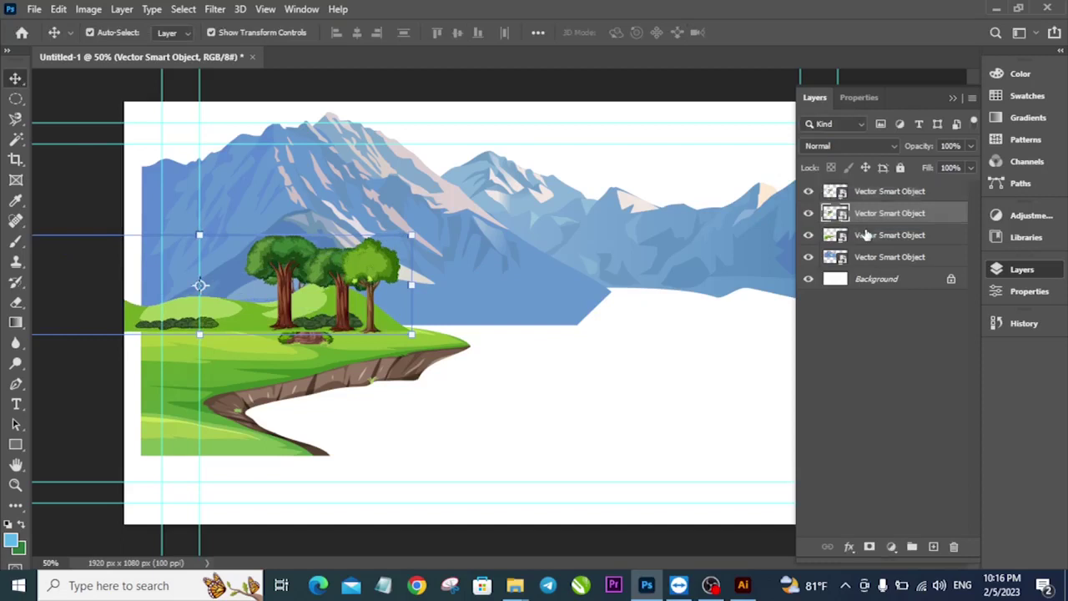
left_click_drag(868, 238, 872, 245)
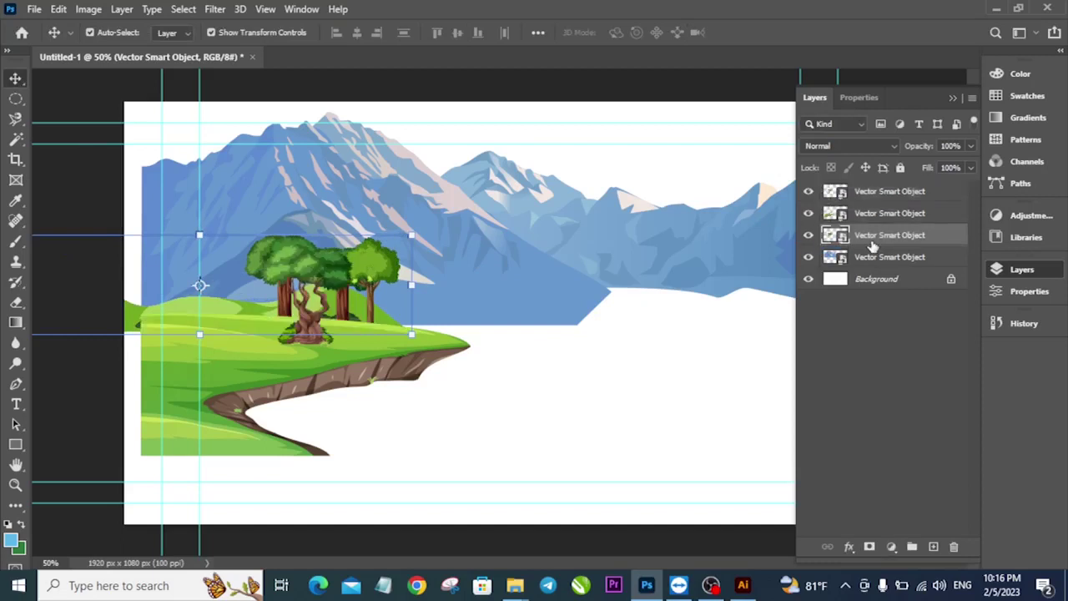
- Reduce the trees-and-hills artwork to about 250%, fit it along the cliff's upper edge and commit
left_click_drag(384, 313, 346, 285)
left_click(507, 220)
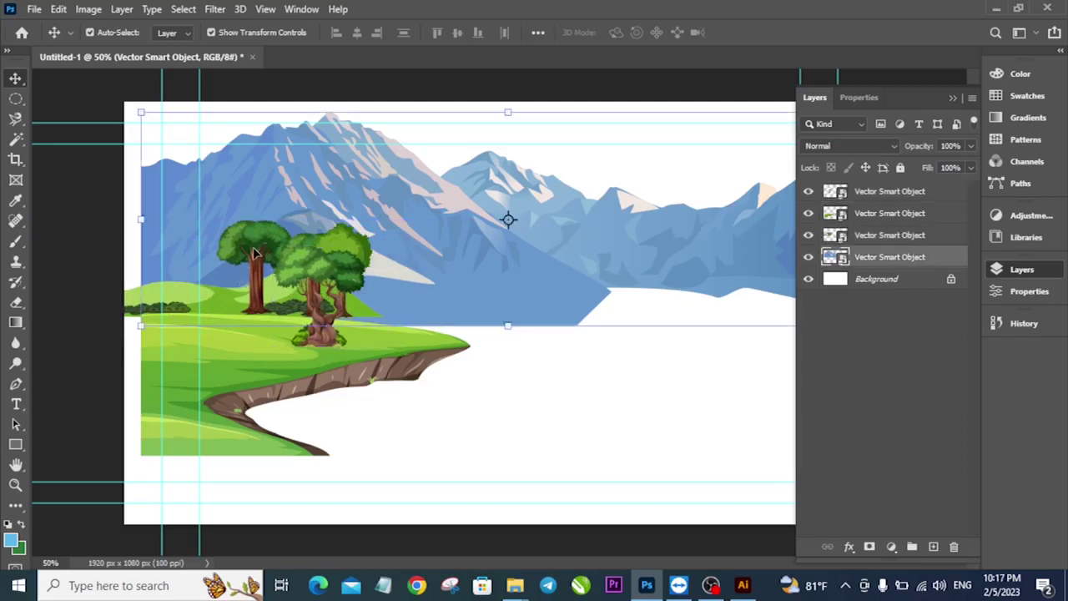
left_click(255, 252)
left_click_drag(384, 221, 414, 309)
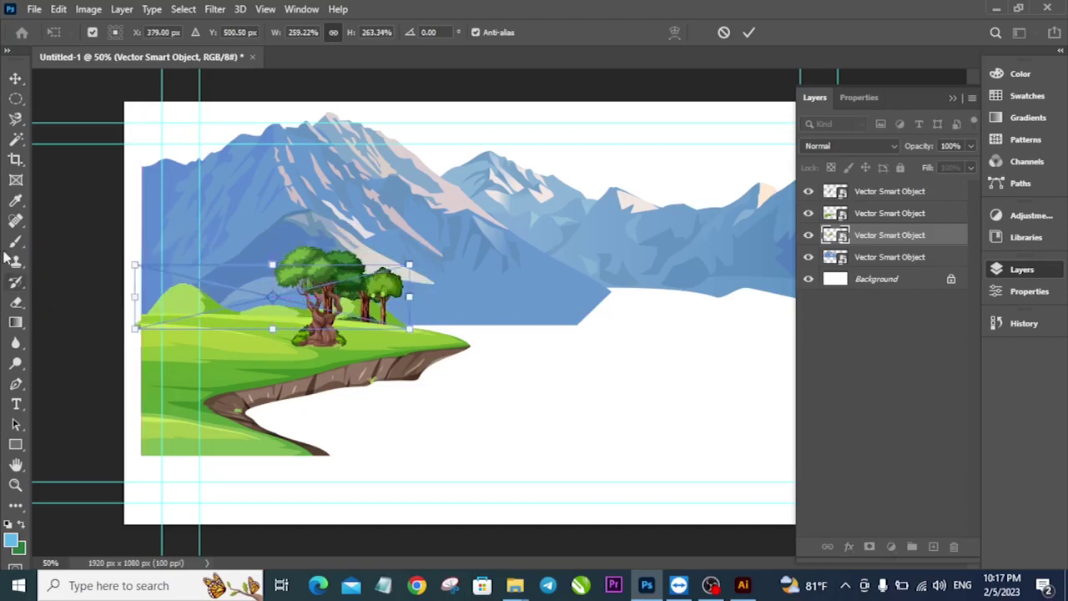
left_click_drag(412, 265, 401, 268)
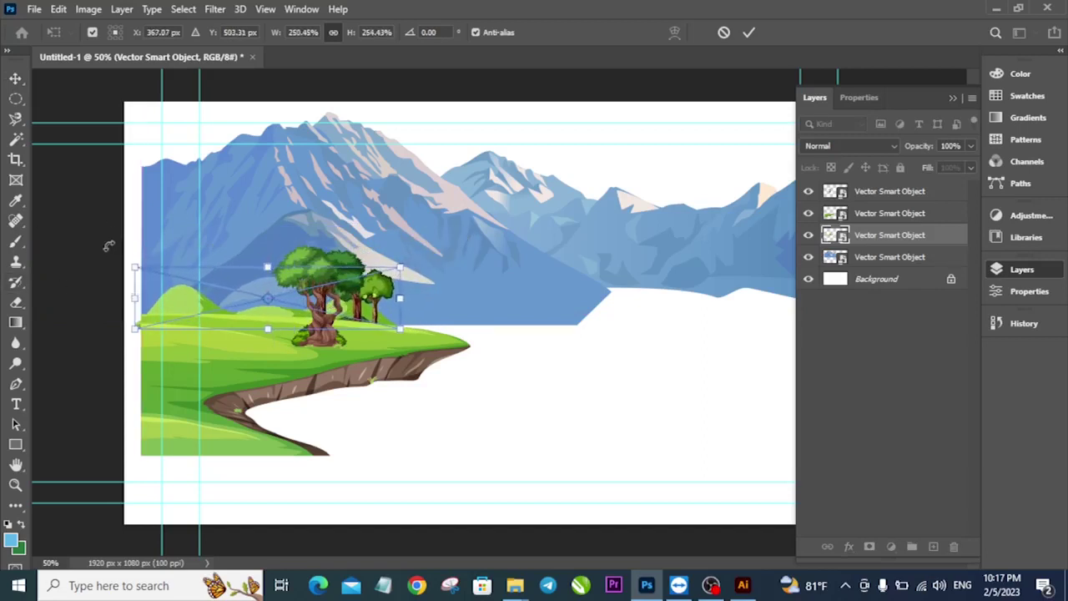
left_click(20, 87)
- Shift the trees and hills sideways so the hills begin near the cliff's left edge, and deselect them
mouse_move(341, 291)
left_mouse_down()
mouse_move(251, 284)
mouse_move(359, 285)
left_mouse_up()
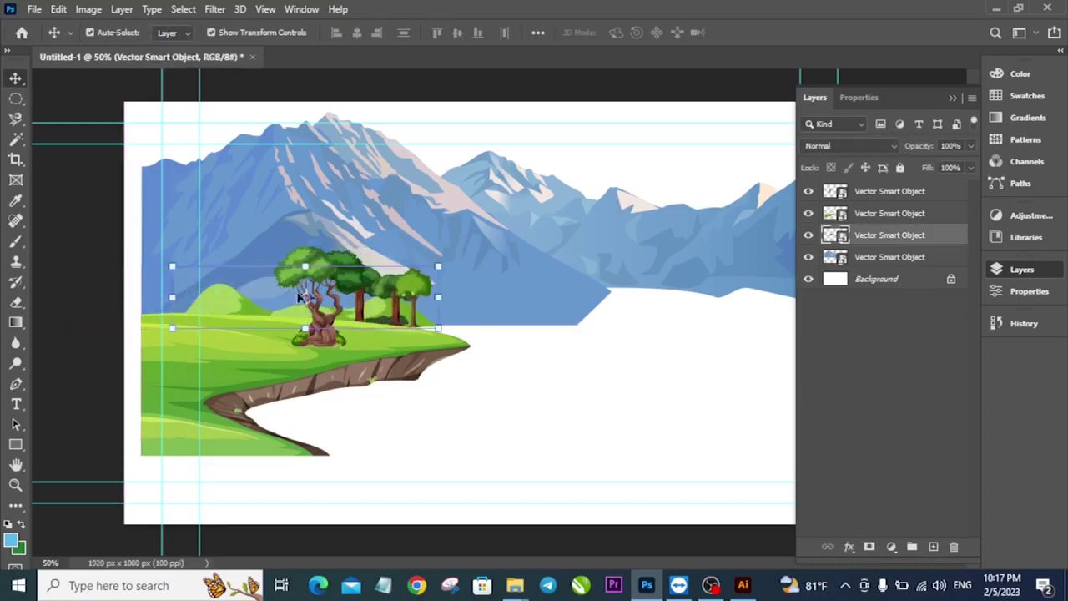
left_click_drag(241, 302, 207, 302)
left_click(73, 287)
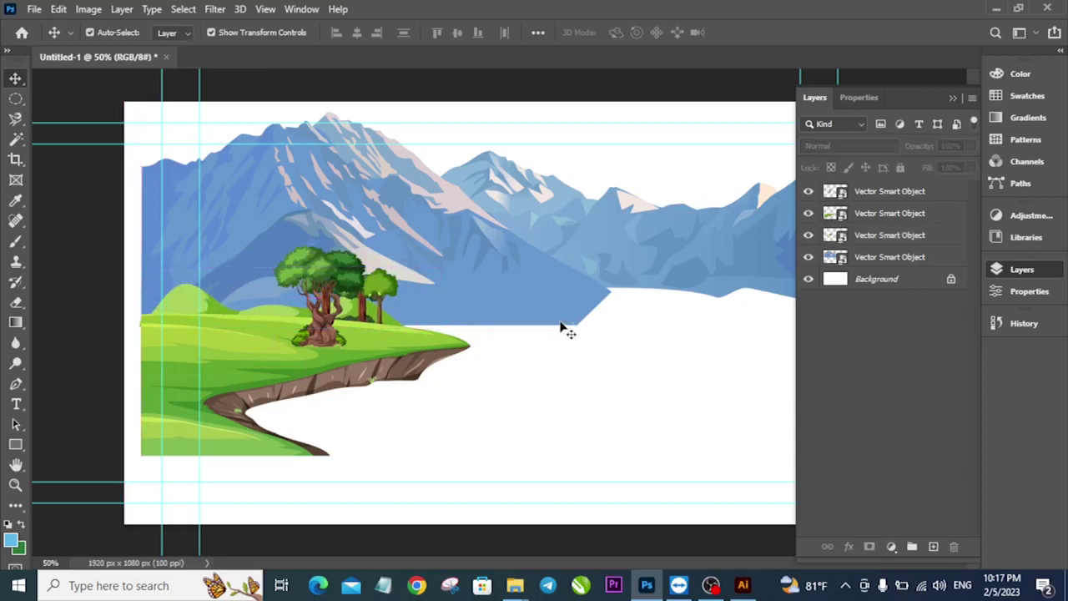
- Move the twisted tree left of the small trees, enlarge it to about 277% width and 275% height, and commit
left_click_drag(324, 338, 270, 338)
left_click_drag(311, 246, 341, 208)
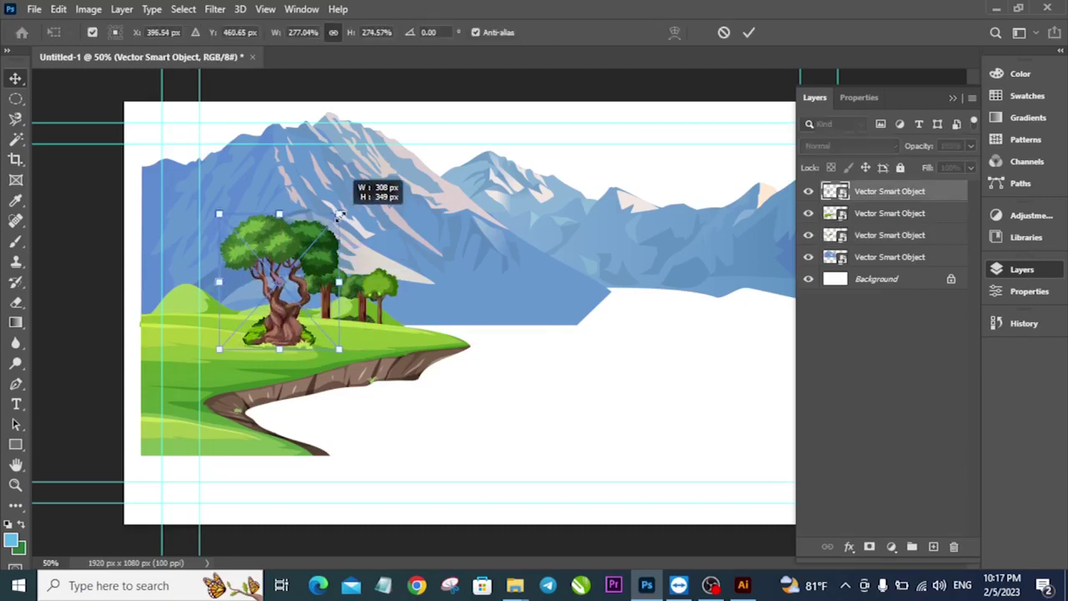
left_click_drag(316, 271, 318, 266)
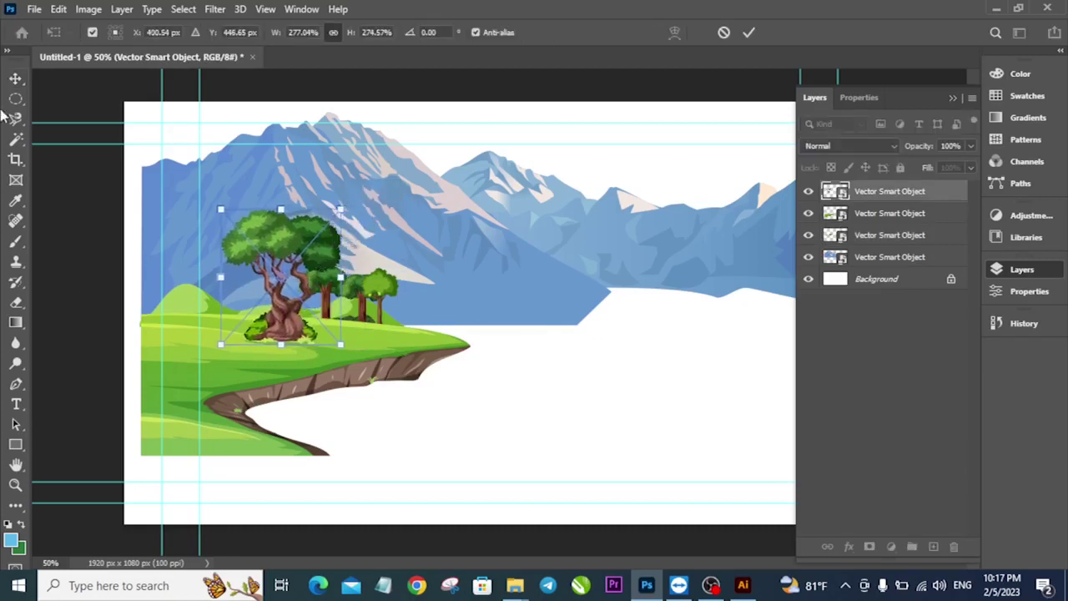
left_click(15, 77)
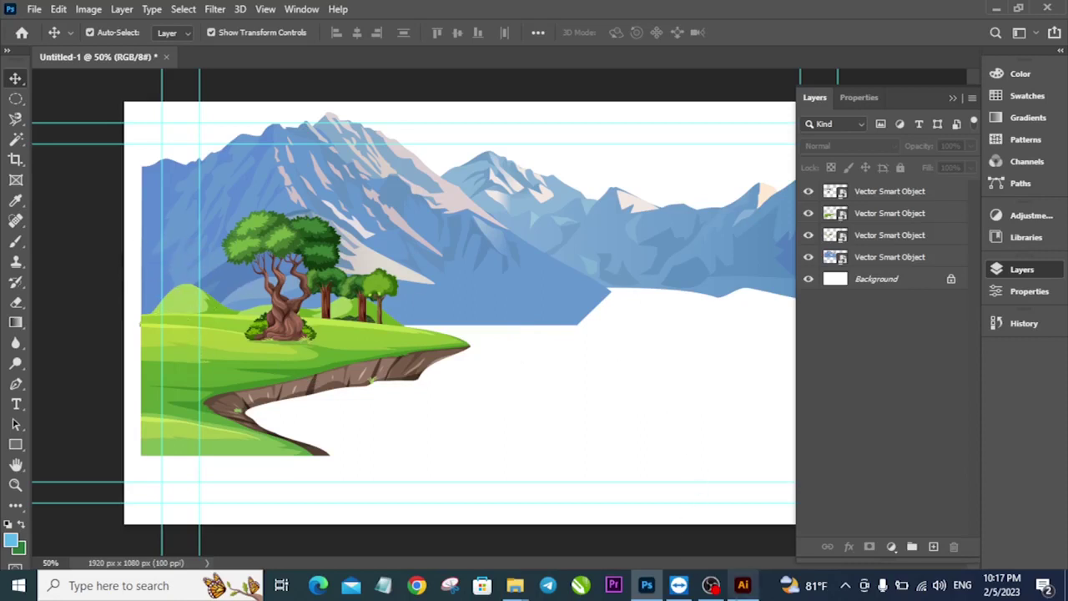
- Switch to Illustrator, select only the enlarged light grey rocks, bring them into the Photoshop landscape and commit the placement
left_click(742, 585)
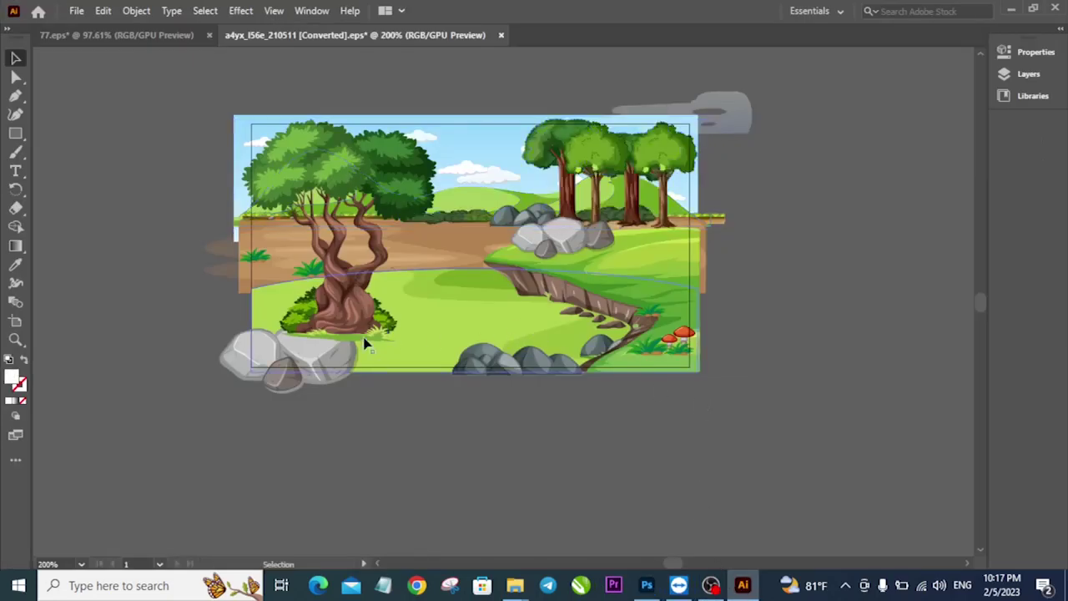
left_click(555, 238)
left_click(762, 336)
left_click(555, 238)
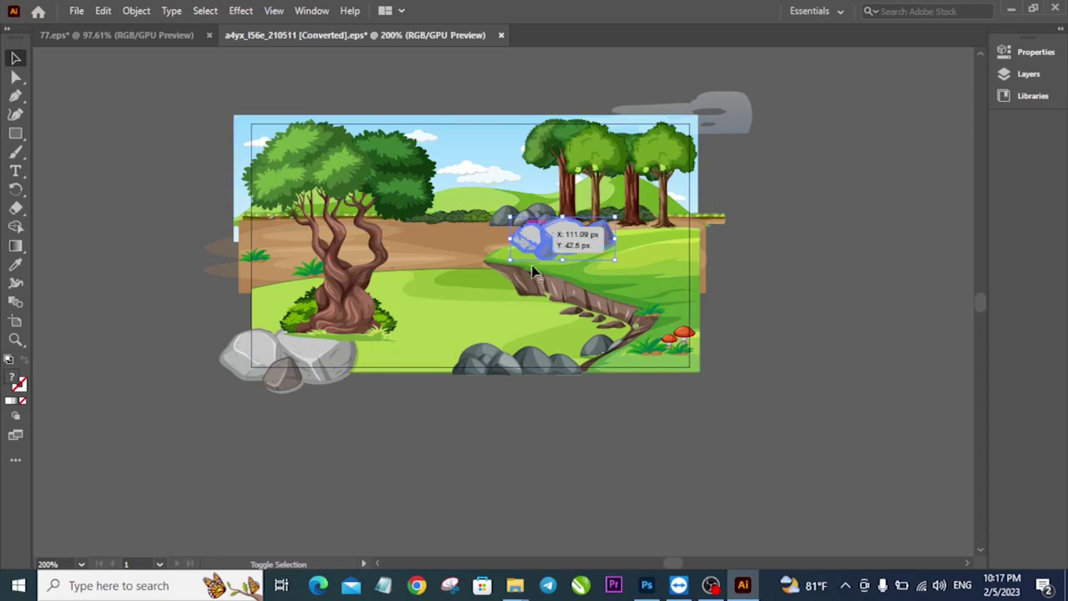
left_click(354, 351, "shift")
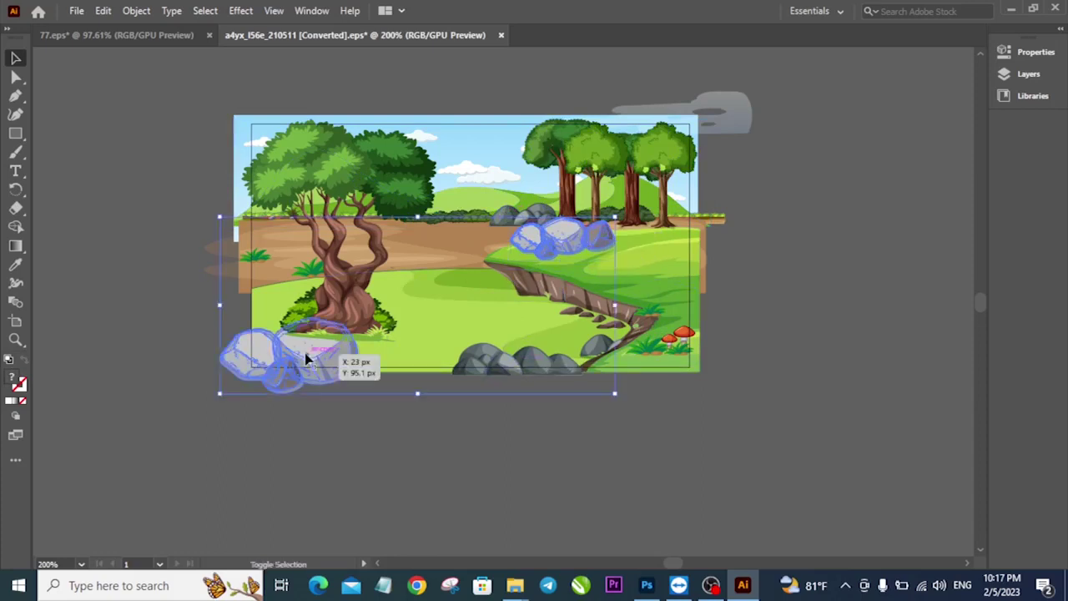
left_click(615, 291)
left_click_drag(316, 358, 199, 295)
left_click(16, 78)
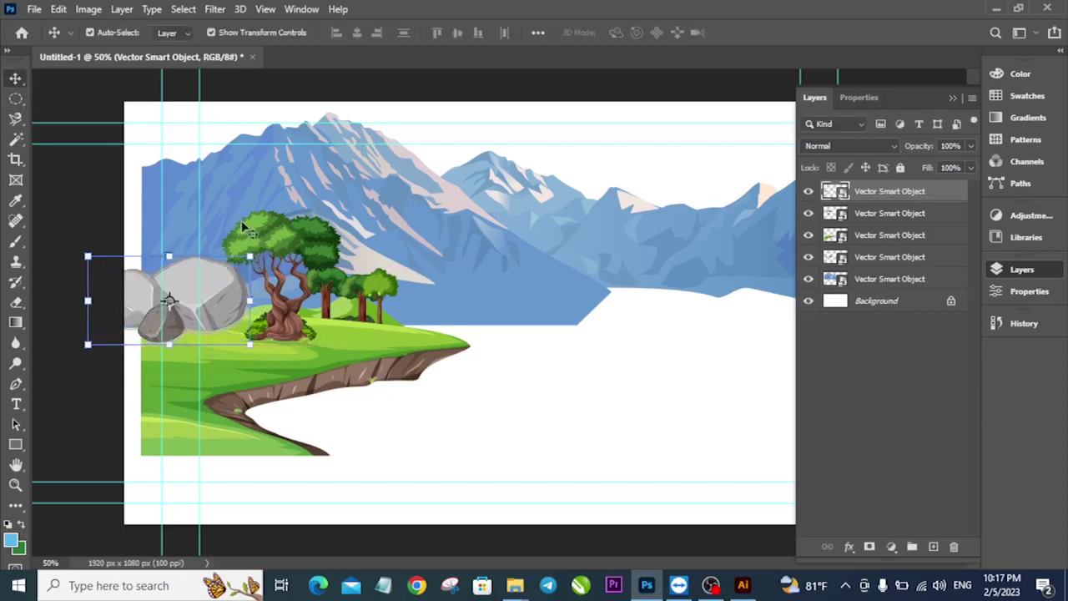
- Move the rocks layer below the twisted tree layer, enlarge the rocks behind the tree on the cliff's outer edge, and commit
left_click_drag(896, 194, 859, 213)
left_click_drag(199, 304, 238, 313)
left_click_drag(286, 269, 306, 257)
left_click_drag(247, 304, 220, 300)
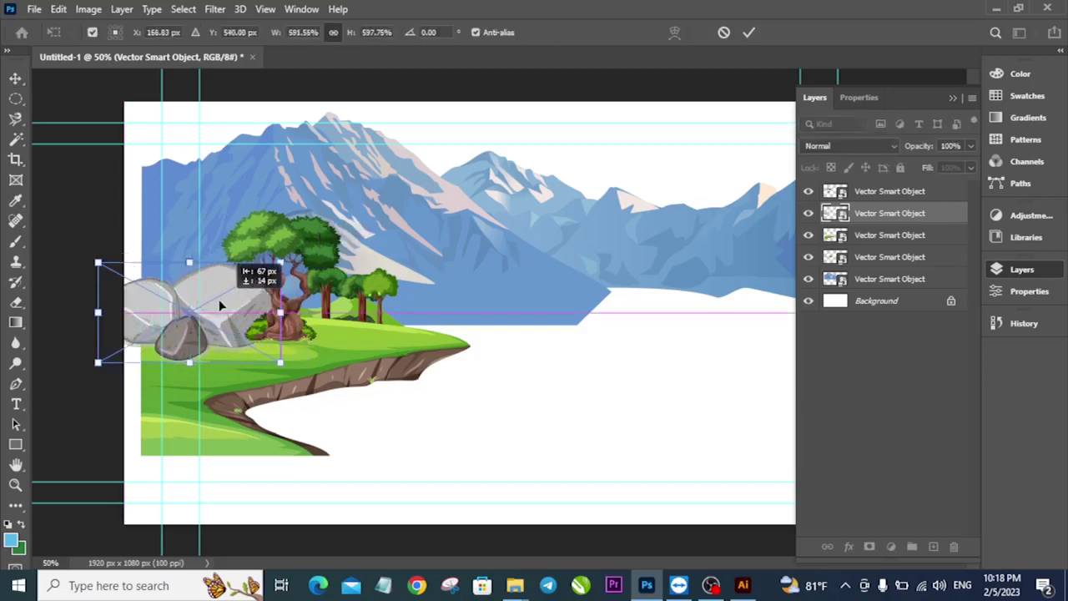
left_click(15, 78)
- Enlarge the twisted tree to about 298% width and 295% height, position it beside the rocks, and commit
left_click_drag(288, 296, 280, 305)
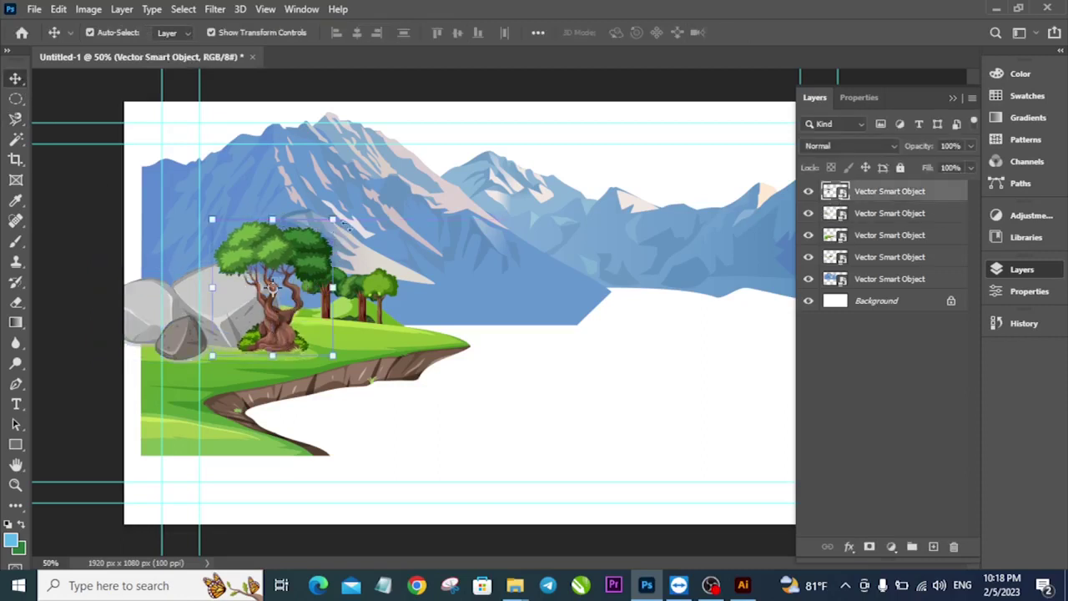
left_click_drag(332, 217, 344, 204)
left_click_drag(322, 258, 325, 257)
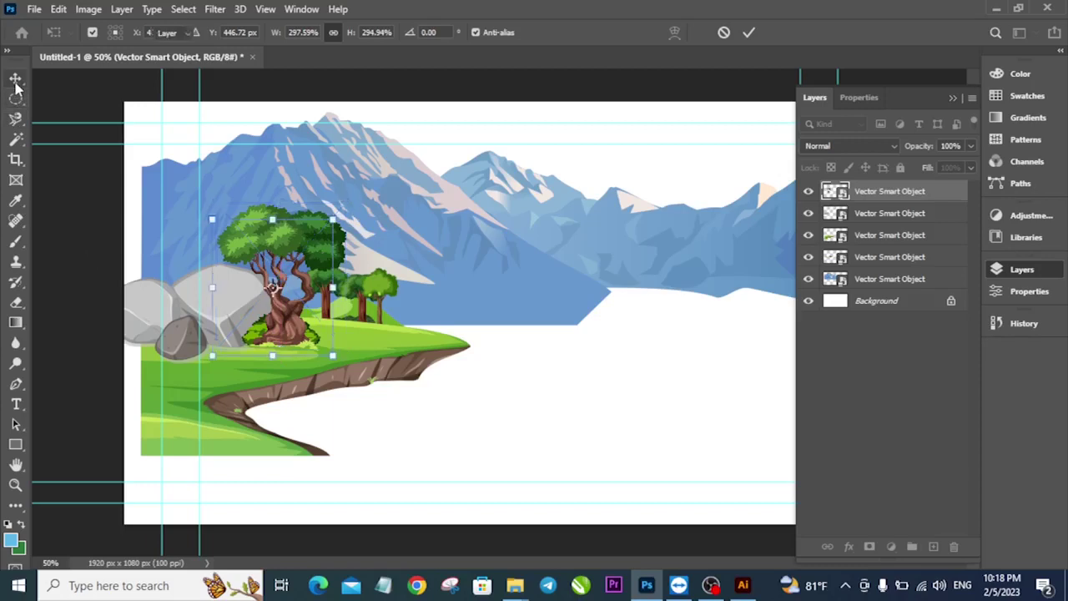
left_click(15, 78)
- Fine-tune the rocks' position behind the twisted tree, collapse the Layers panel and deselect the rocks
left_click(233, 302)
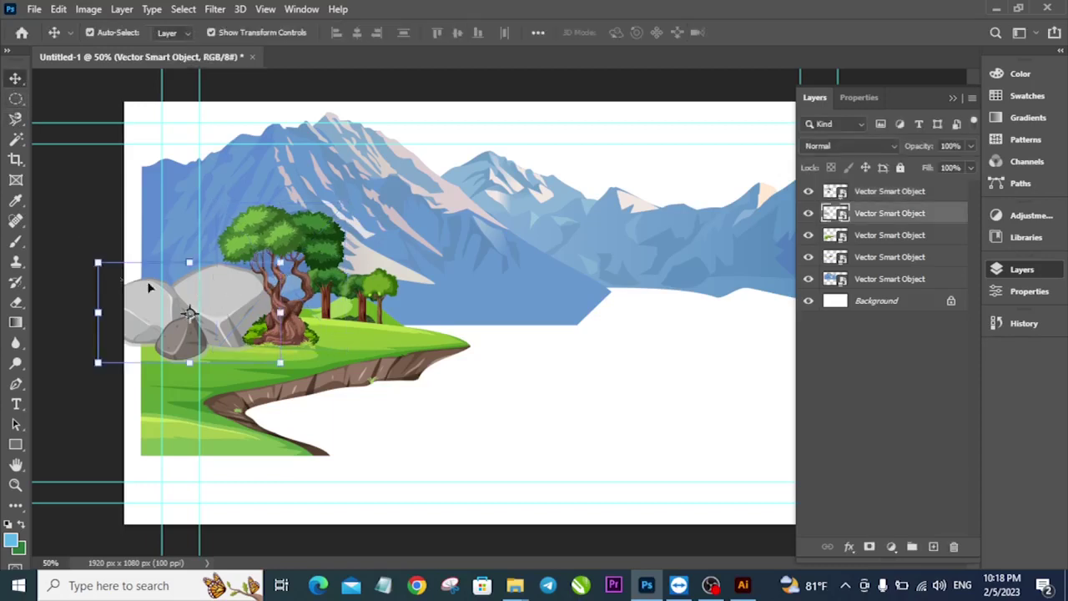
left_click_drag(236, 309, 233, 306)
left_click(953, 98)
left_click(72, 210)
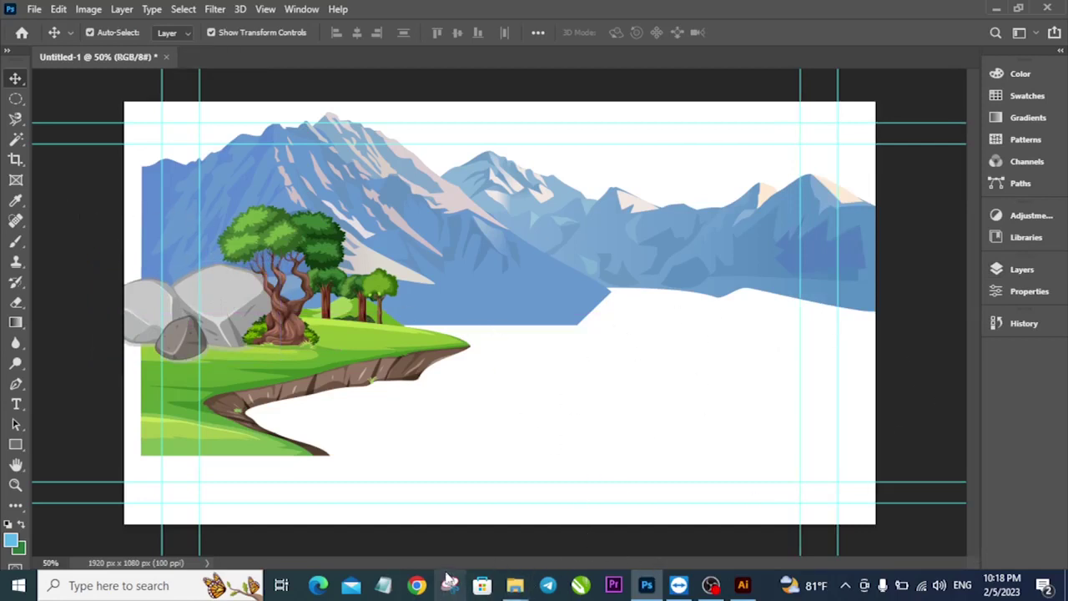
- Preview the bdl7_8e0d_211008 image in the waterfall folder, then open its EPS in Illustrator, retaining 9-slice scaling for symbols
mouse_move(520, 589)
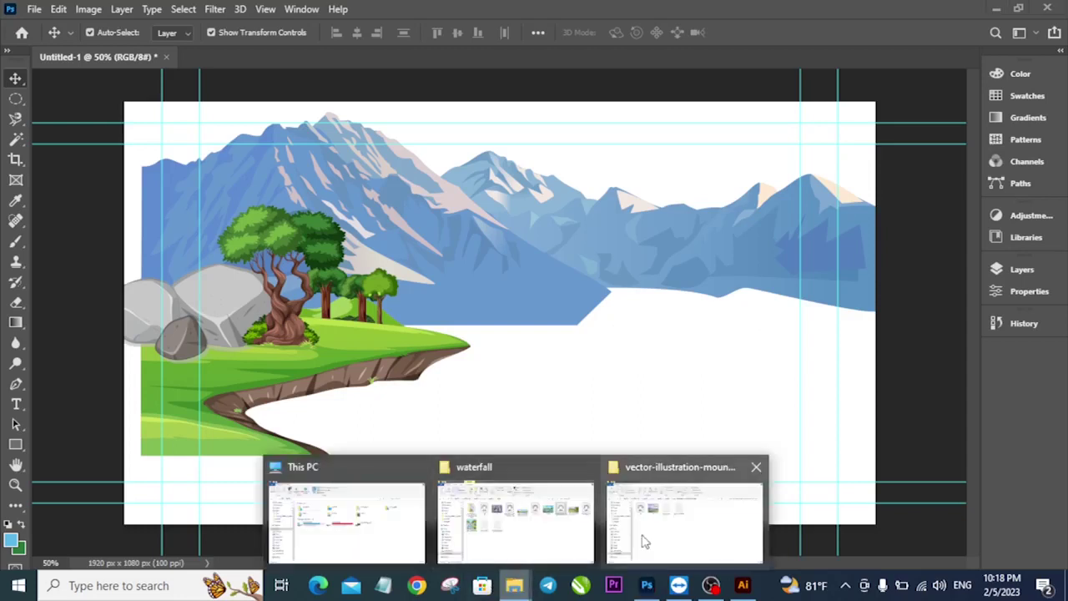
left_click(491, 528)
double_click(230, 315)
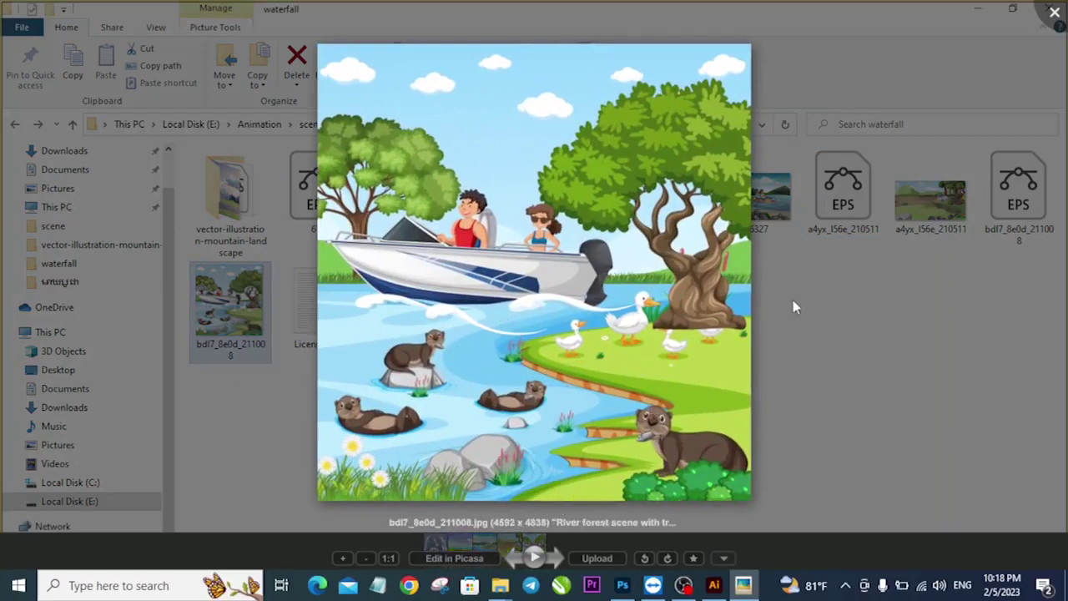
left_click(1054, 12)
left_click(1020, 219)
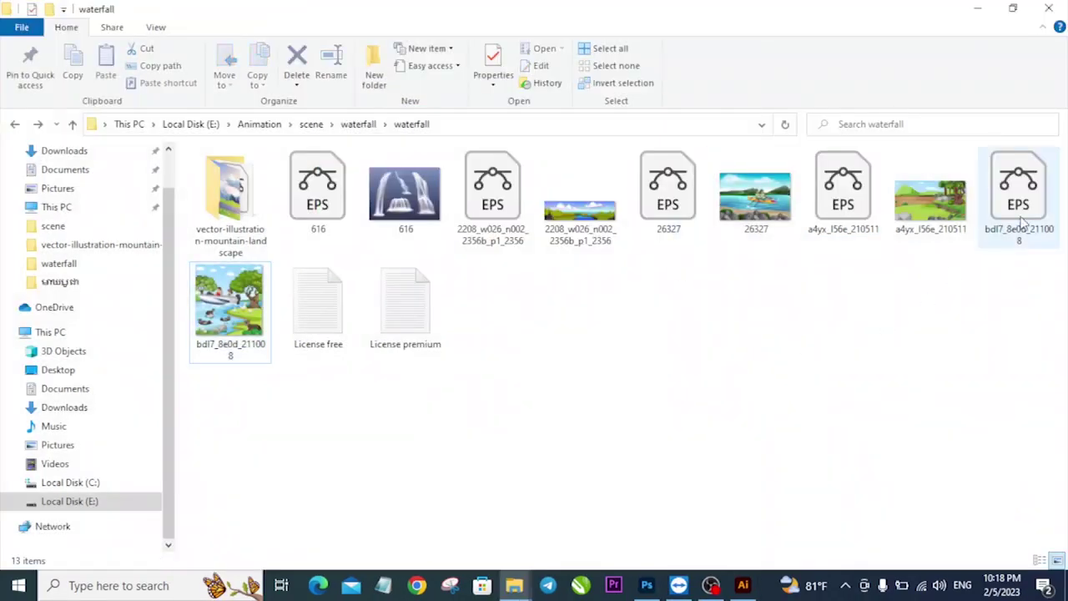
double_click(1022, 218)
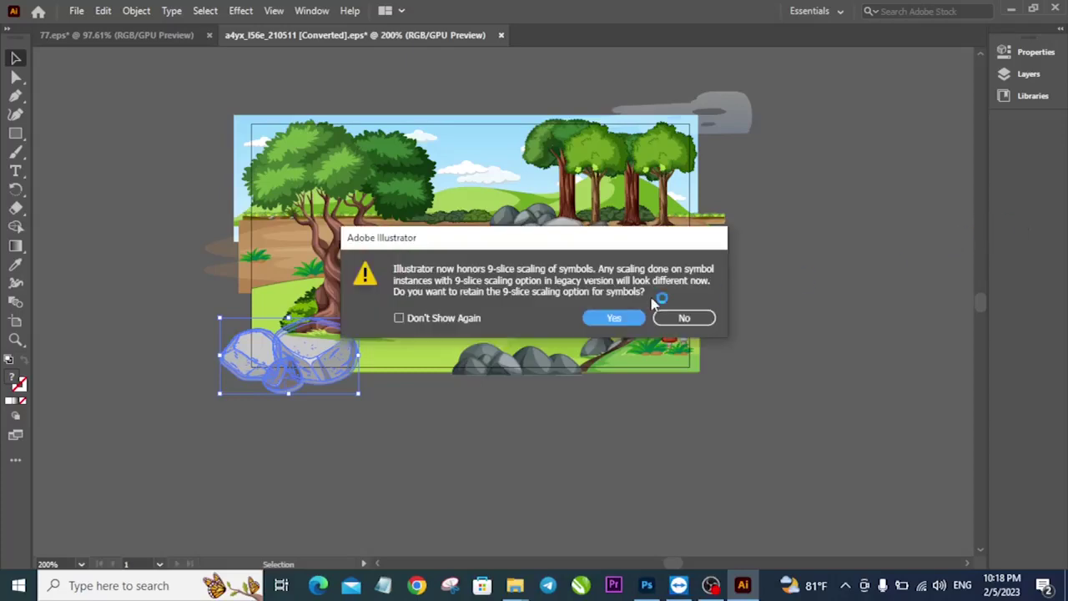
left_click(615, 318)
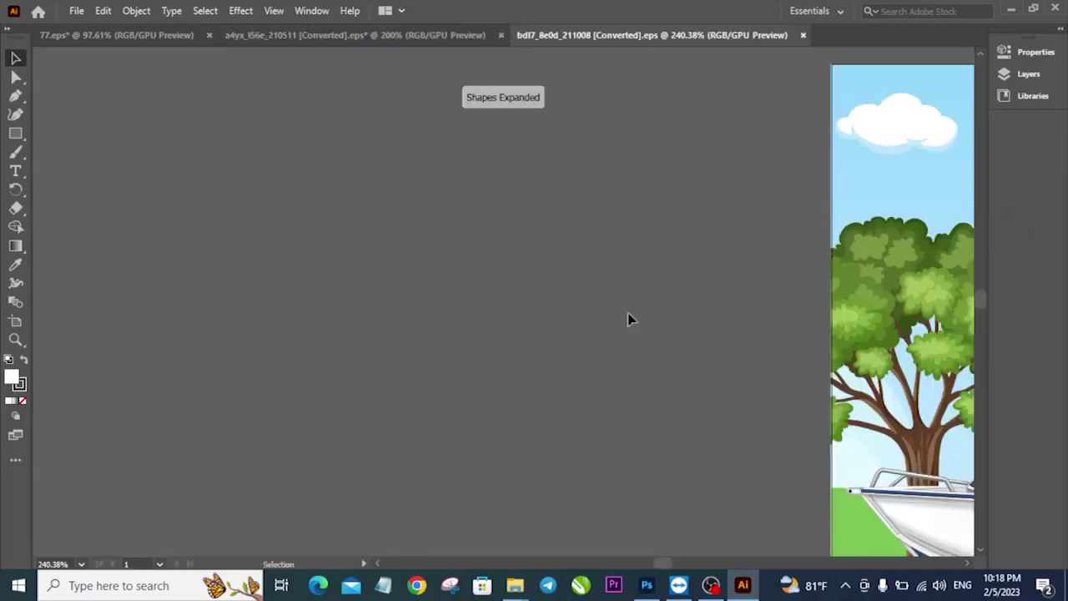
- Select the river scene artwork in bdl7_8e0d_211008 and release its clipping mask
left_click_drag(809, 287, 173, 180)
key("z")
left_click(515, 361, "alt")
left_click(515, 360, "alt")
left_click(515, 361, "alt")
left_click_drag(650, 471, 459, 307)
key("v")
left_click(491, 279)
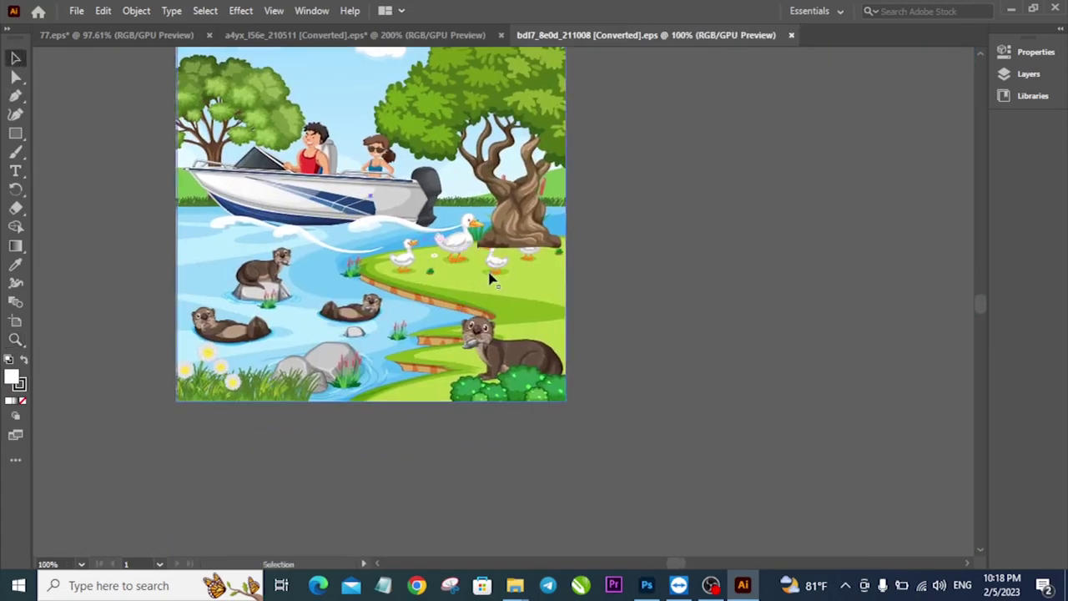
right_click(488, 285)
left_click(552, 416)
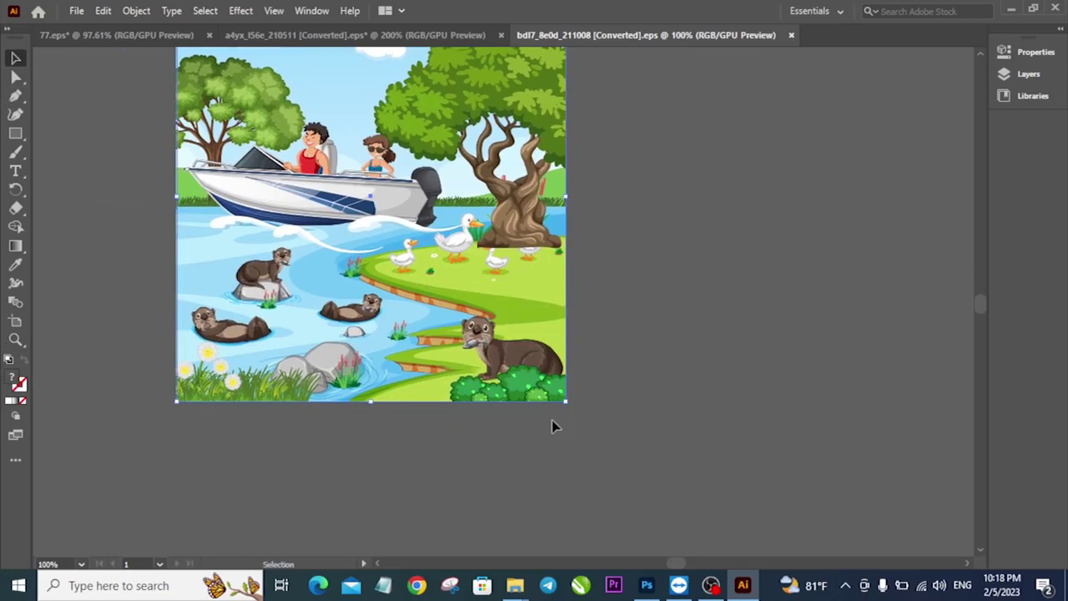
left_click(773, 343)
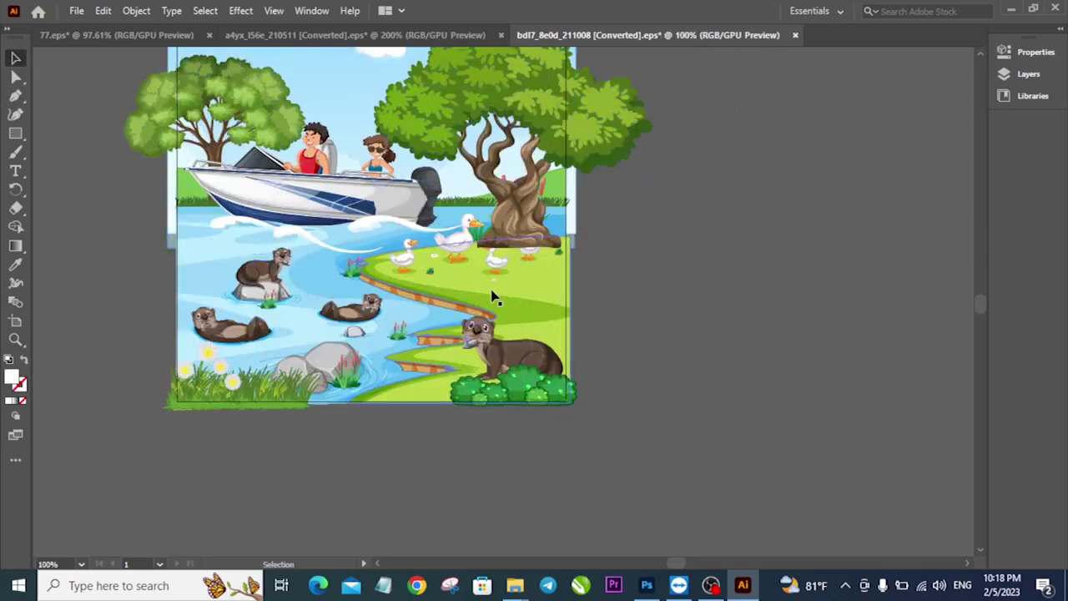
key("ctrl+z")
right_click(492, 293)
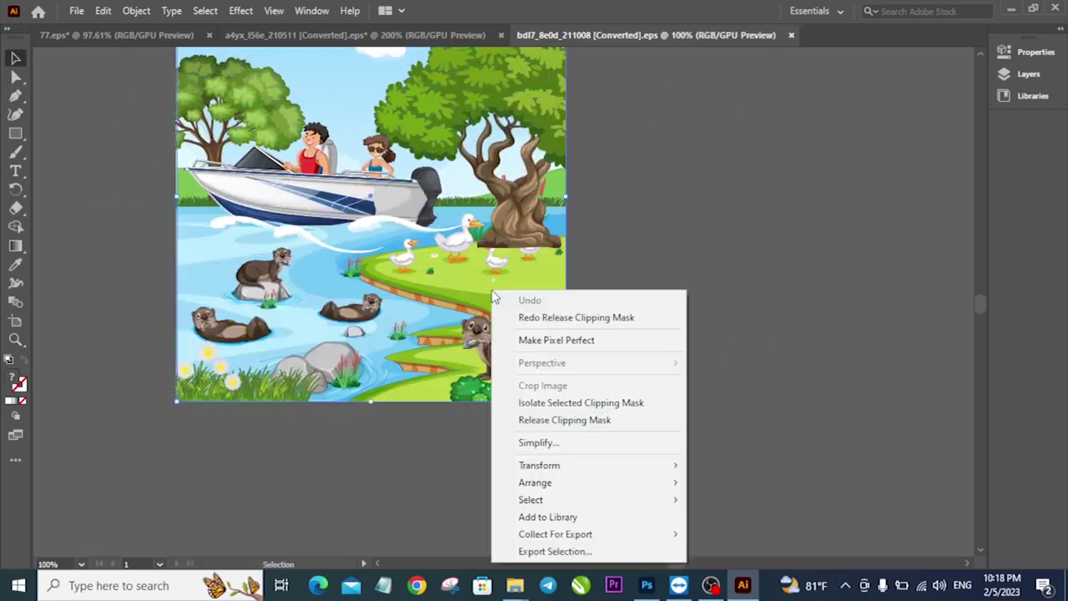
left_click(544, 422)
- Select the green grassy riverbank in the river scene and bring it into the Photoshop landscape
left_click(541, 309)
left_click_drag(540, 308, 727, 346)
key("ctrl+z")
left_click_drag(541, 309, 876, 406)
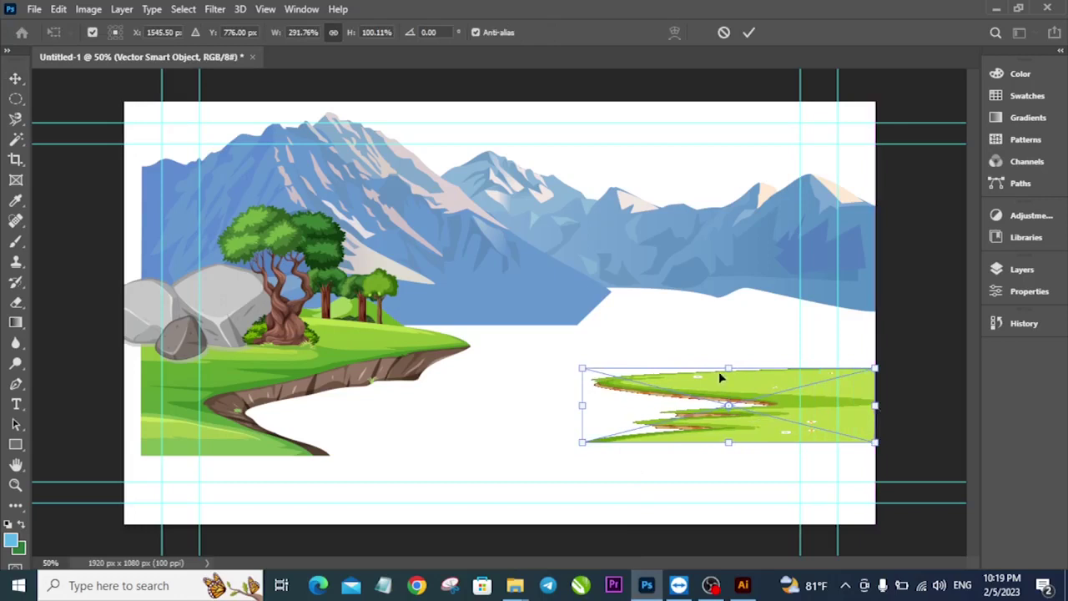
- Scale the grassy riverbank to about 349% width and 215% height against the canvas's right edge, and commit
left_click_drag(729, 364, 679, 344)
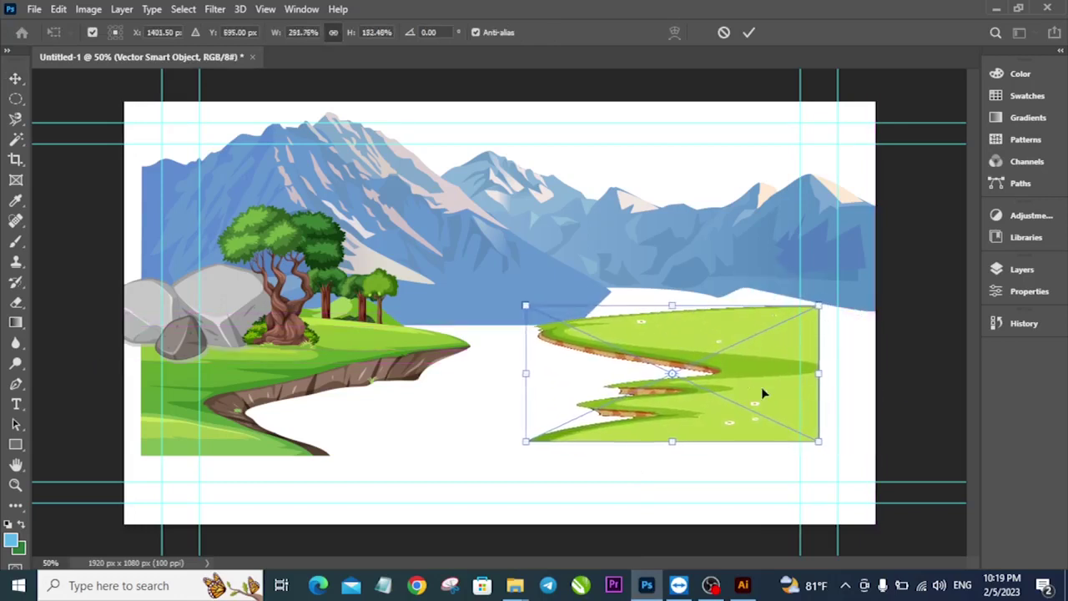
left_click_drag(822, 446, 880, 461)
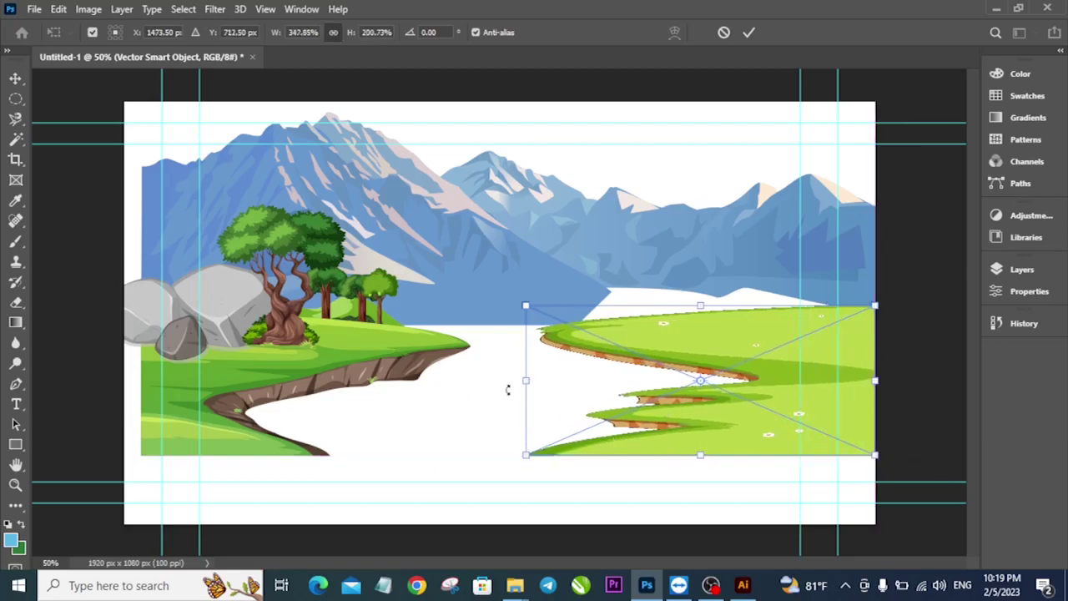
mouse_move(528, 382)
left_mouse_down()
mouse_move(492, 383)
mouse_move(524, 381)
left_mouse_up()
left_click_drag(697, 453, 699, 467)
left_click_drag(698, 307, 696, 308)
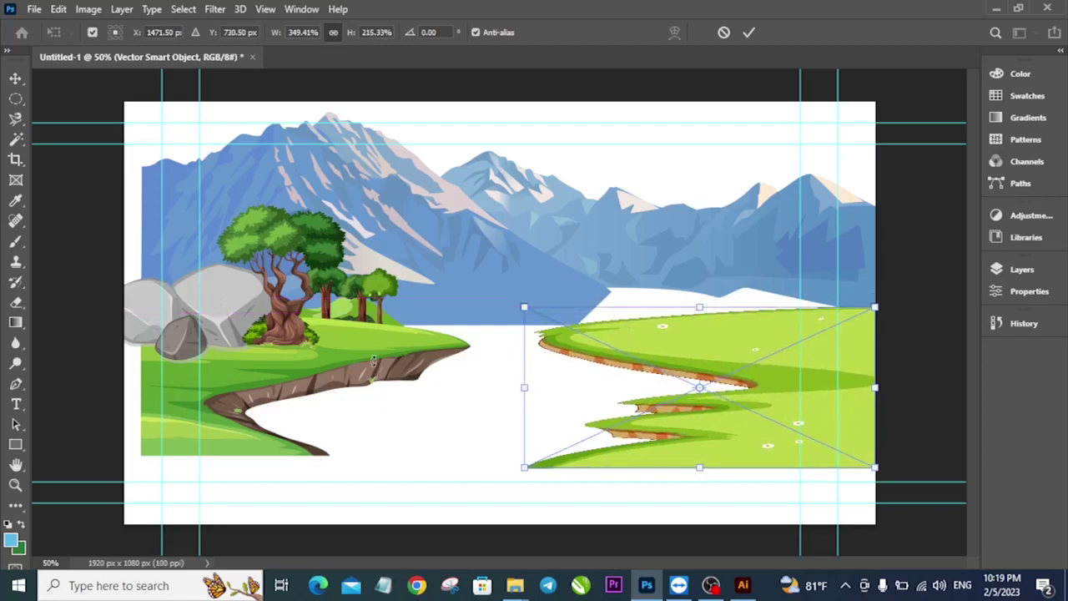
left_click(17, 80)
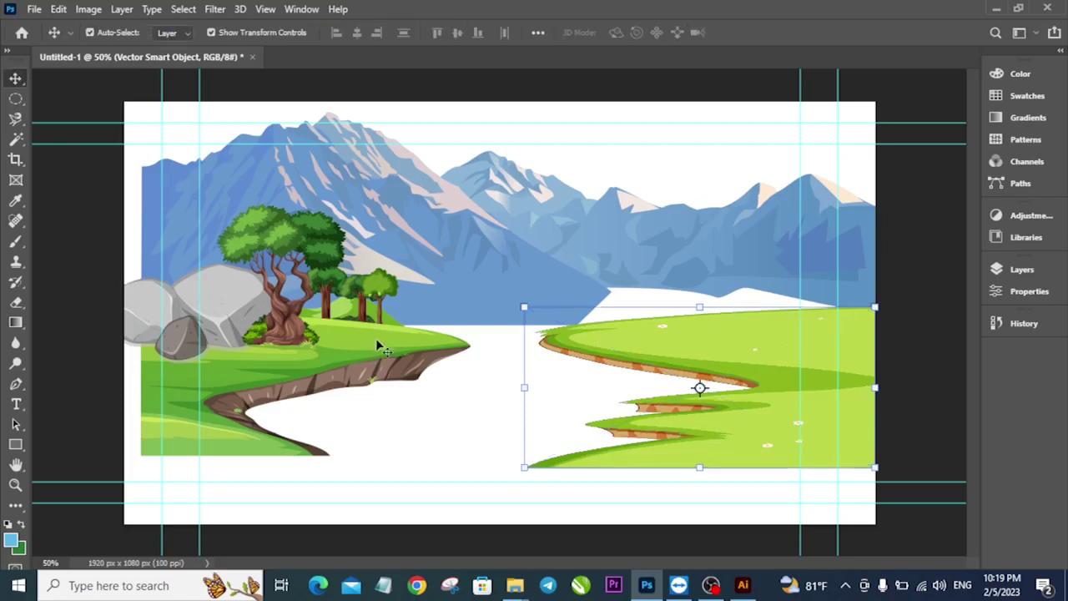
- Stretch the mirrored cliff to about 710% width and 413% height so its tip reaches toward the riverbank, and commit
left_click(377, 346)
left_click_drag(474, 390, 480, 385)
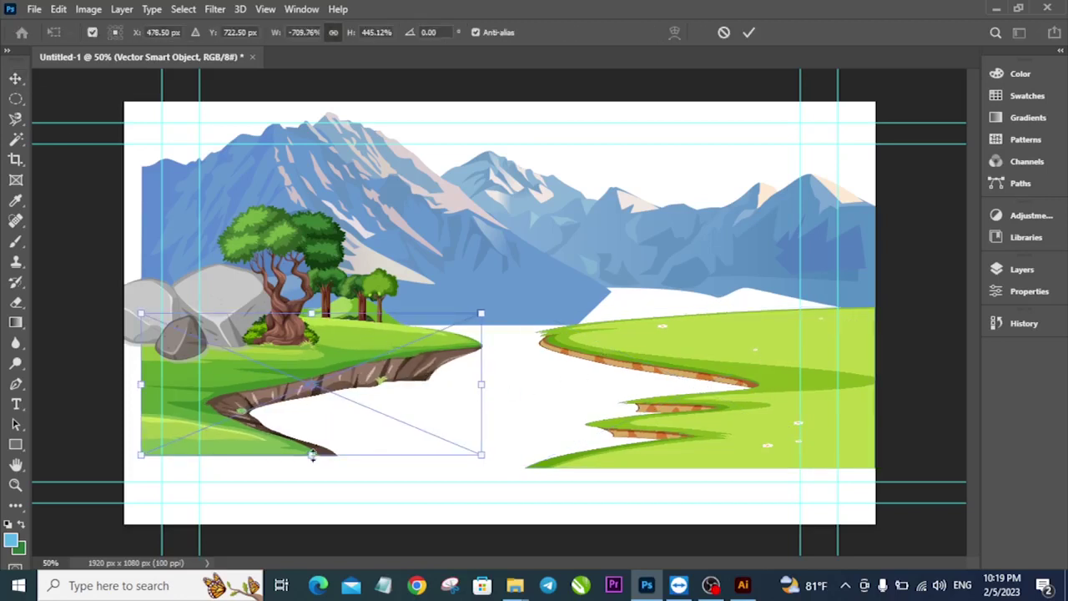
left_click_drag(311, 455, 312, 429)
mouse_move(445, 353)
left_mouse_down()
mouse_move(445, 367)
mouse_move(445, 354)
left_mouse_up()
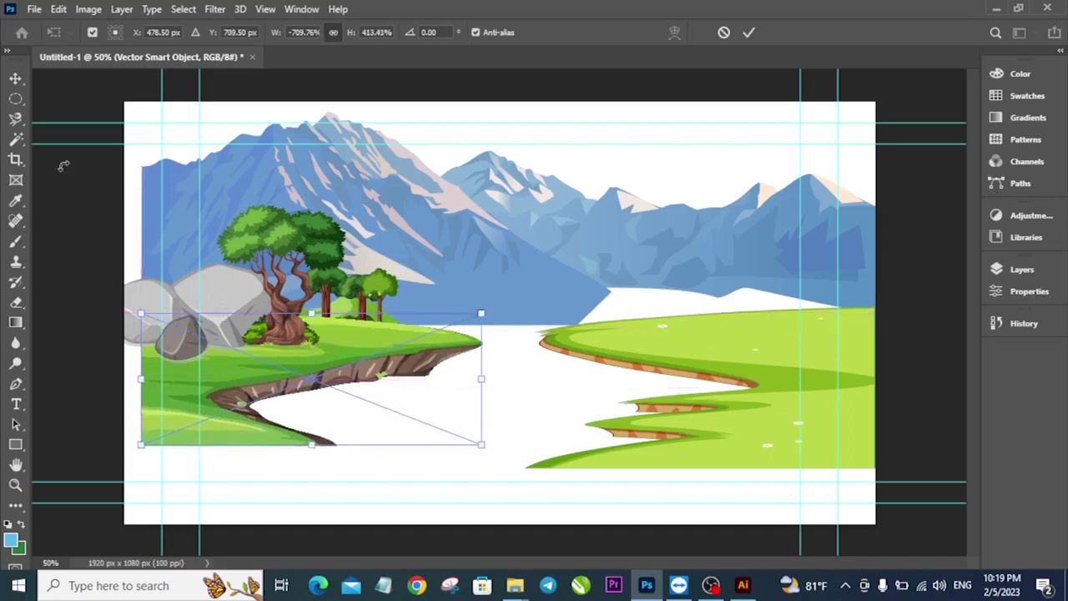
left_click(15, 78)
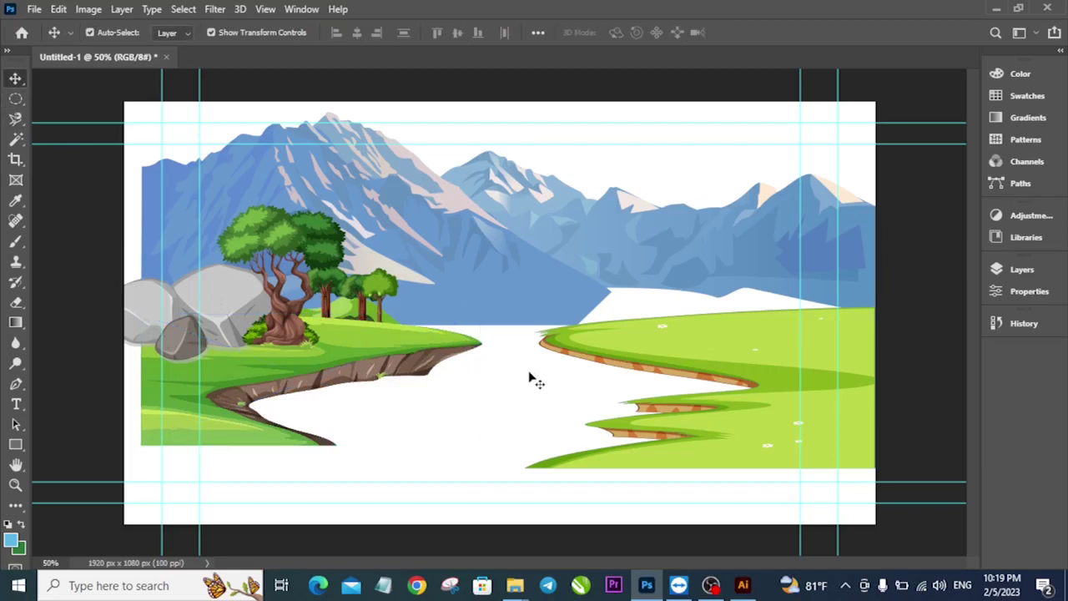
- Move the grassy riverbank slightly upward so its upper edge overlaps the base of the mountains
left_click_drag(721, 374, 723, 380)
left_click_drag(728, 434, 728, 419)
left_click(71, 188)
mouse_move(774, 357)
left_mouse_down()
mouse_move(788, 357)
mouse_move(778, 359)
left_mouse_up()
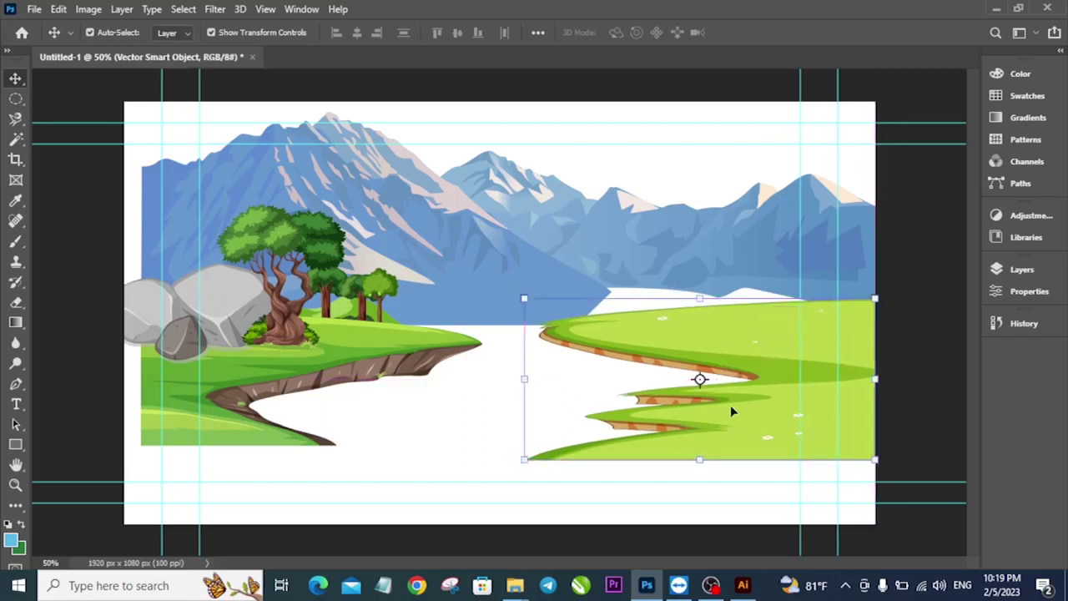
- Switch to the river scene in Illustrator and move the boat with its wake down, away from the trees
left_click(743, 586)
left_click(690, 413)
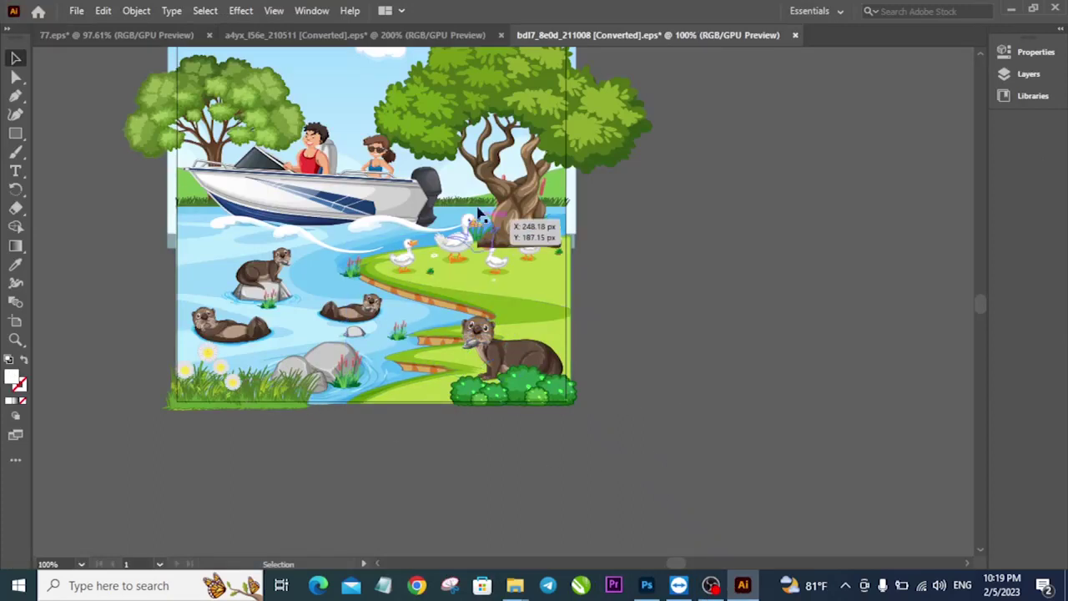
left_click_drag(310, 243, 325, 373)
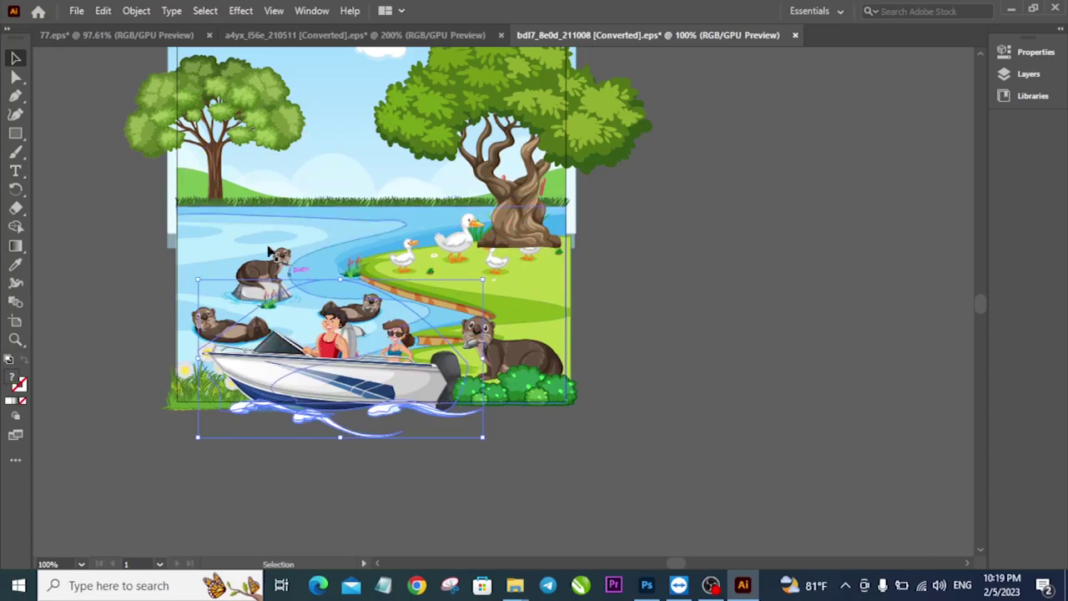
left_click(250, 188)
- Bring the river scene's large twisted tree into Photoshop and scale it to 67.68% on the riverbank's upper edge
left_click_drag(567, 217, 723, 271)
left_click_drag(761, 217, 721, 248)
mouse_move(702, 284)
left_mouse_down()
mouse_move(691, 286)
mouse_move(749, 285)
mouse_move(715, 285)
left_mouse_up()
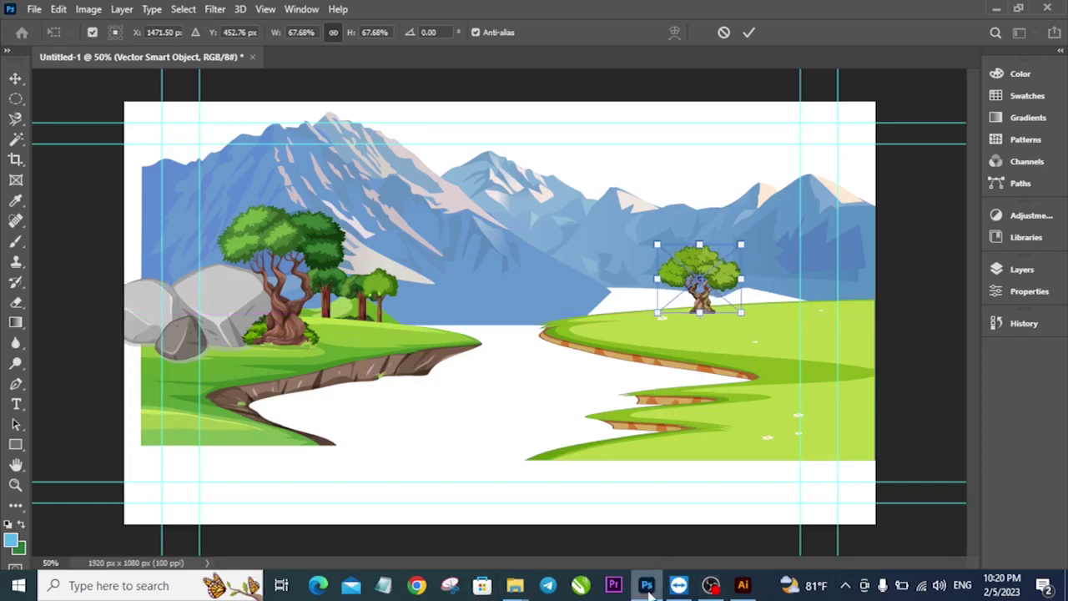
- Return to 77.eps in Illustrator and move the pine trees with their green hill up in front of the mountains
left_click(743, 585)
left_click(422, 35)
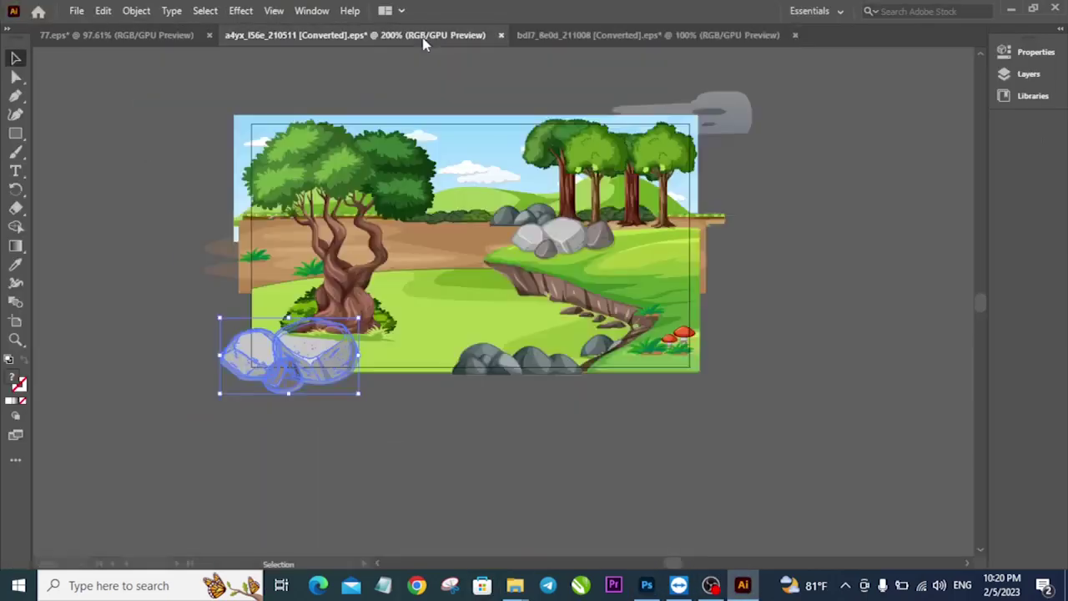
left_click(132, 35)
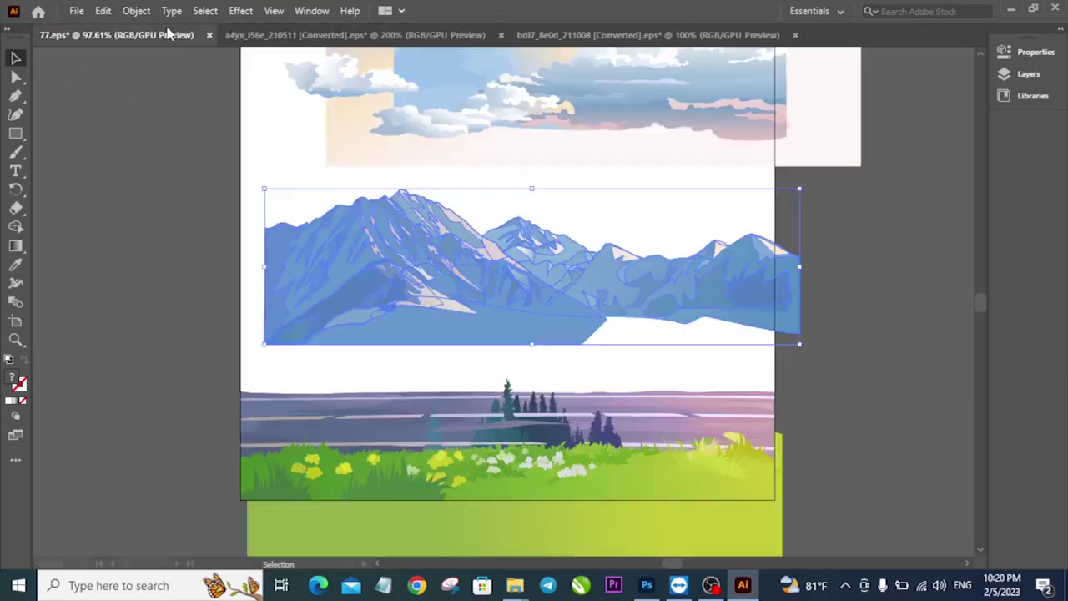
left_click_drag(618, 441, 659, 377)
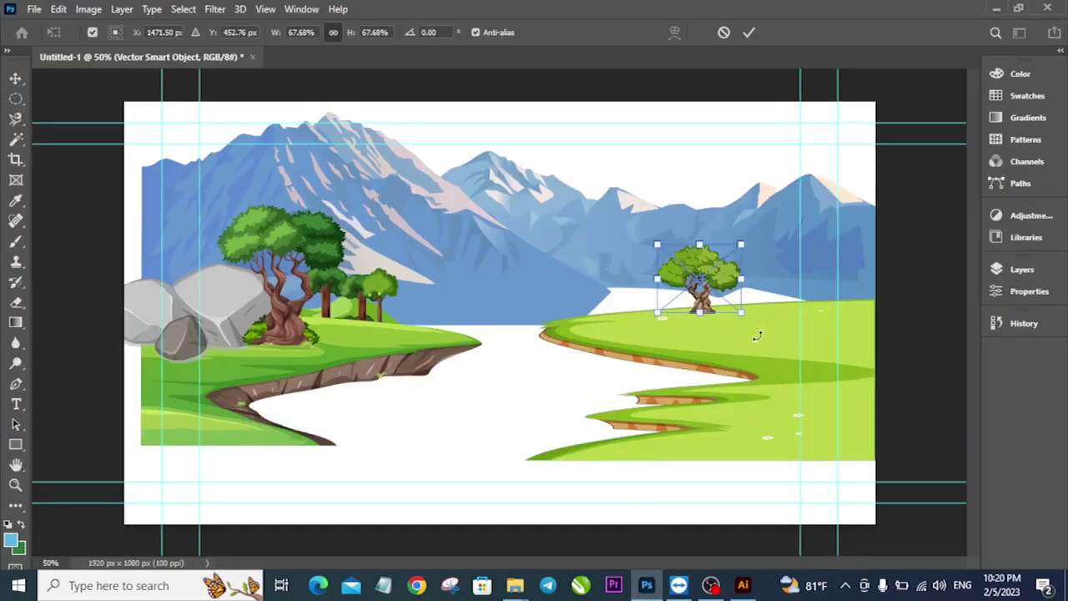
- Commit the riverbank tree's transformation in Photoshop and return to 77.eps in Illustrator
left_click(16, 79)
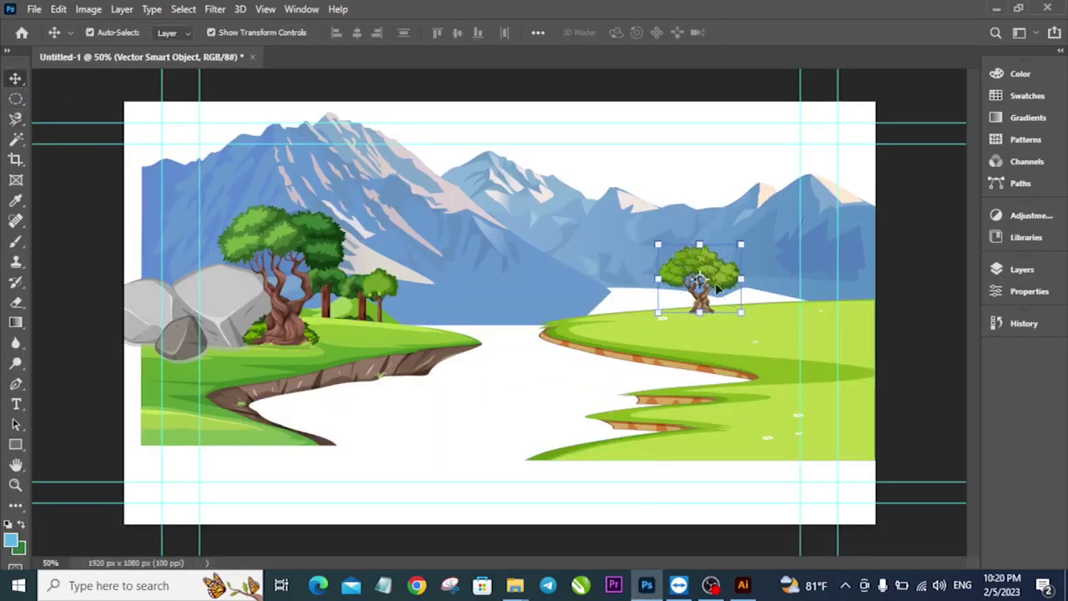
left_click(742, 585)
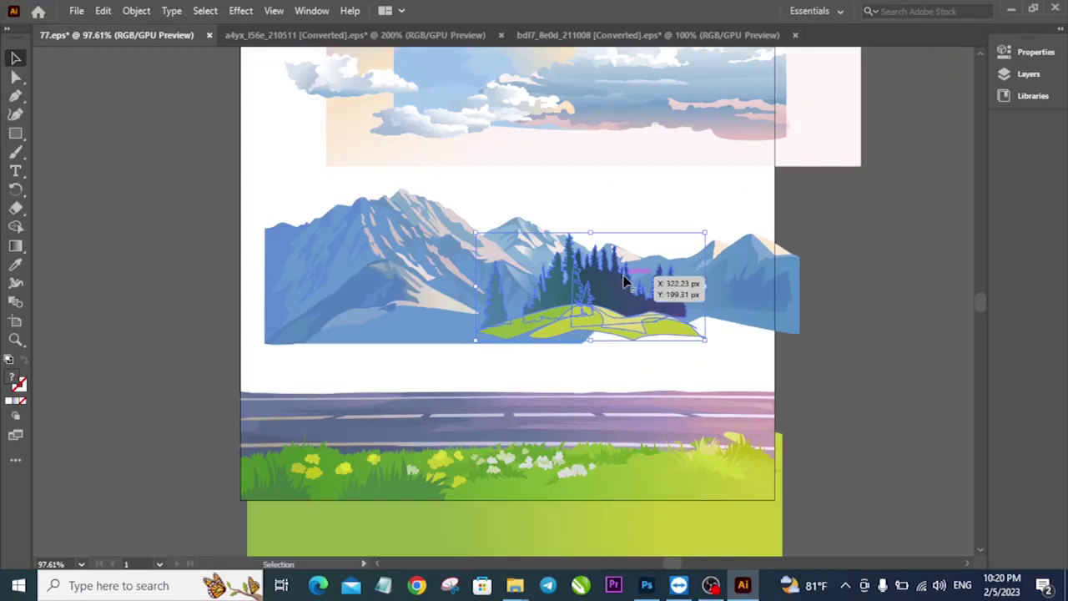
- Bring the pine trees with their green hill into Photoshop and scale them to 111.42% between the mountains and riverbank, beside the twisted tree
left_click_drag(609, 288, 706, 352)
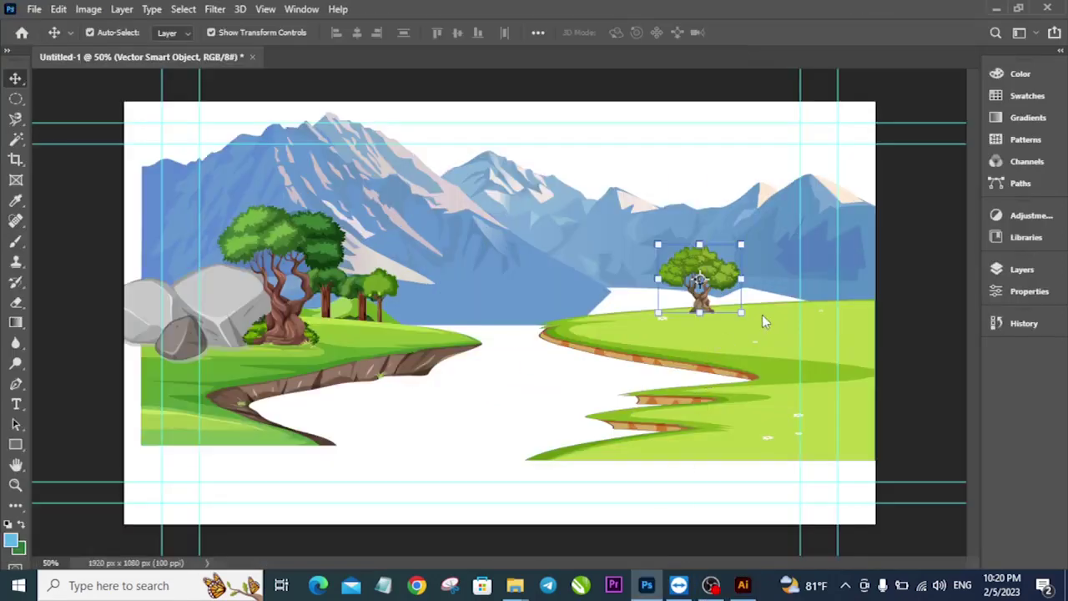
left_click_drag(762, 315, 641, 316)
left_click_drag(682, 273, 688, 267)
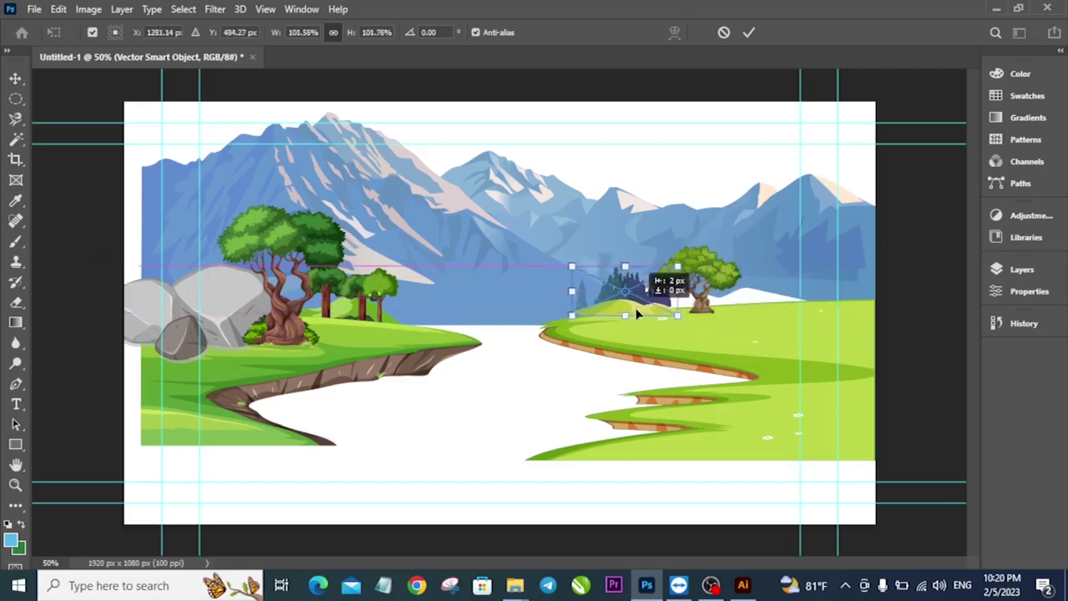
left_click_drag(642, 316, 639, 311)
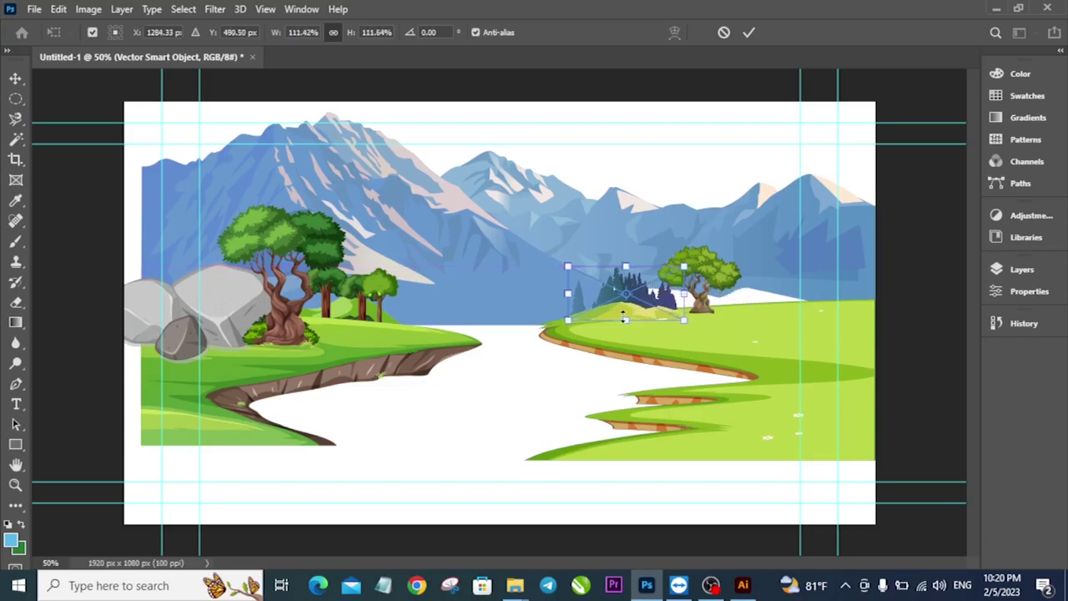
left_click(15, 78)
left_click(639, 320)
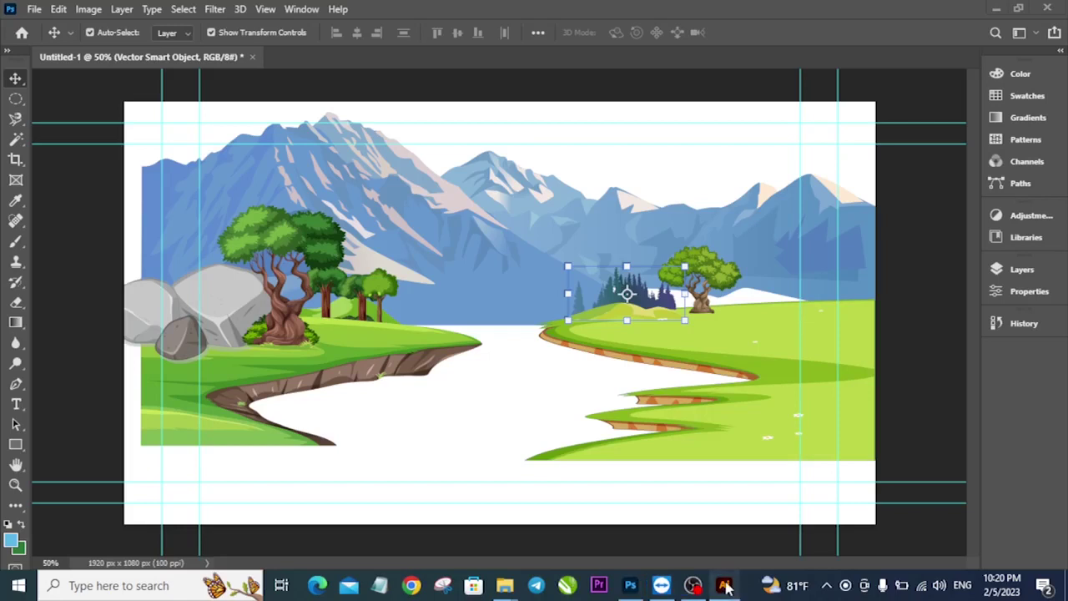
- Return to 77.eps in Illustrator, move the pine hill down and left below the mountains, and move the flowering grass strip onto the road
left_click(725, 585)
left_click_drag(584, 339, 524, 408)
left_click(722, 305)
left_click(643, 472)
left_click_drag(644, 472, 610, 352)
left_click_drag(660, 387, 659, 442)
left_click(895, 445)
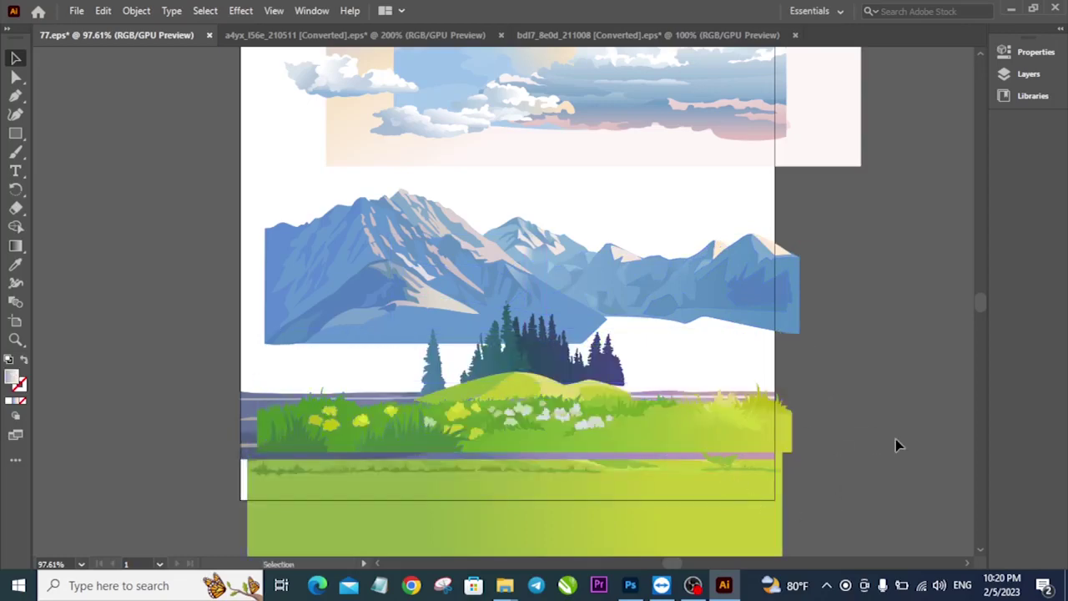
- Move the flowering grass strip down over the green field and the pine hill right onto the road's upper edge
left_click_drag(660, 489, 652, 472)
left_click(879, 413)
mouse_move(555, 418)
left_mouse_down()
mouse_move(546, 477)
mouse_move(549, 406)
mouse_move(547, 434)
left_mouse_up()
left_click_drag(555, 398, 668, 407)
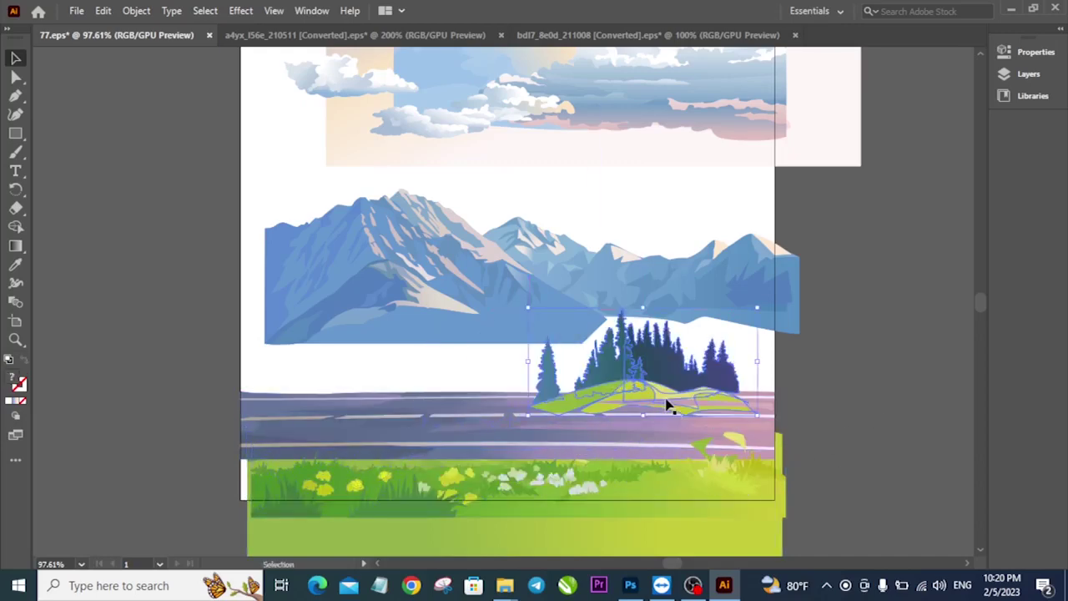
left_click(455, 292)
left_click_drag(689, 205, 641, 152)
- Switch to Photoshop, duplicate the pine hill to the right, and place the copy's layer below the riverbank tree
left_click(630, 586)
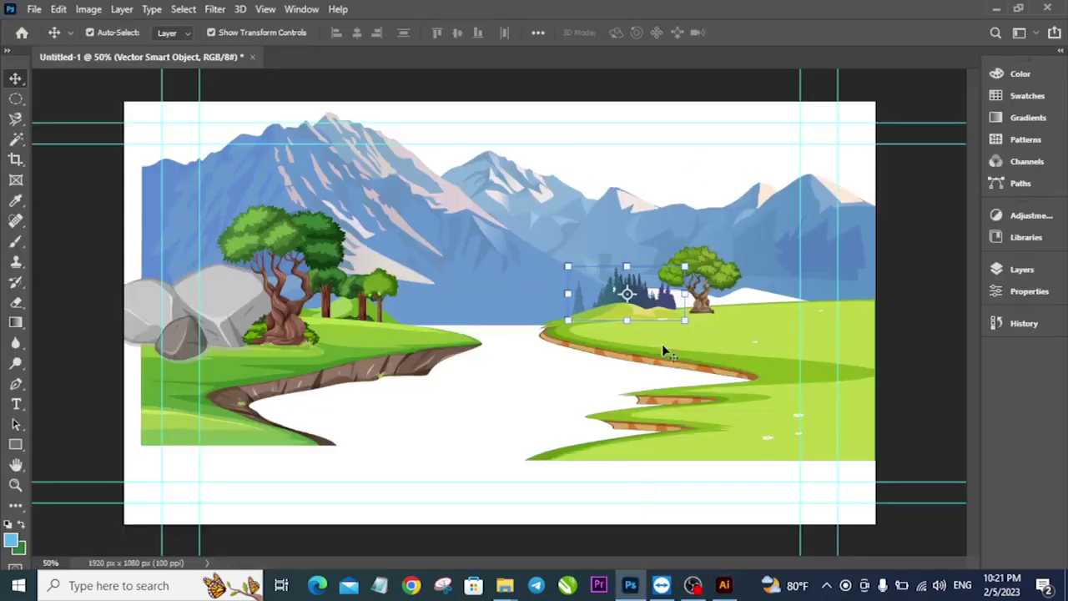
left_click_drag(628, 309, 721, 308)
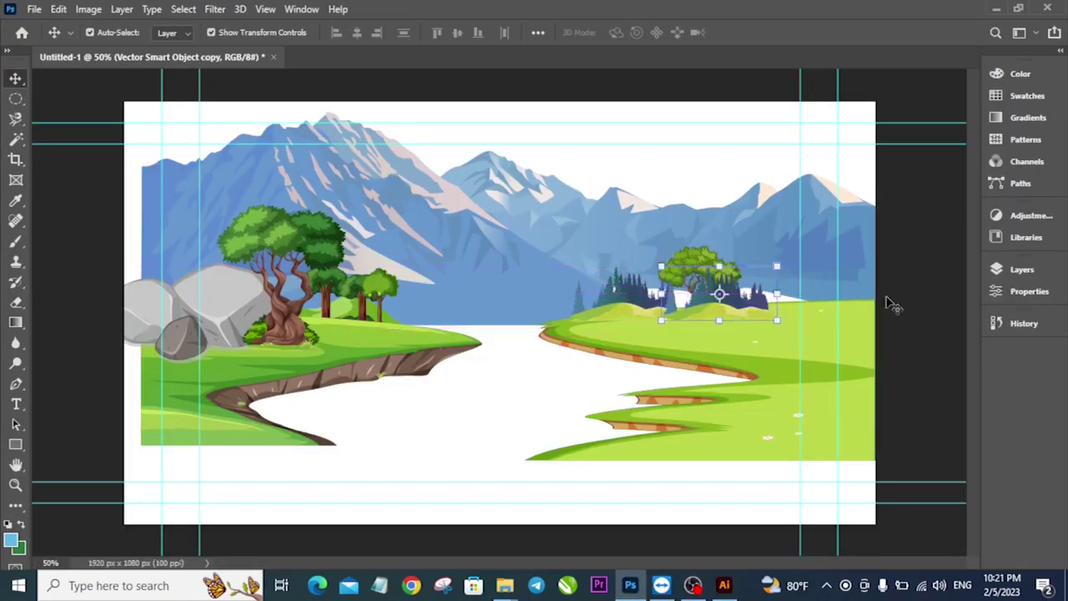
left_click(1018, 269)
left_click_drag(860, 192, 876, 237)
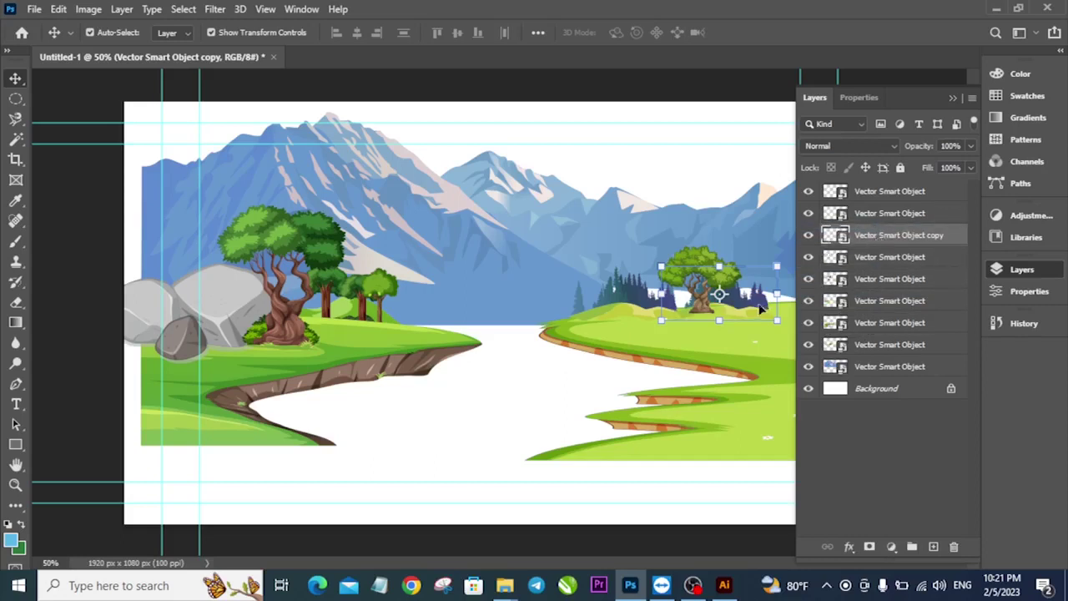
- Move the riverbank tree down and left in front of the pines, and shift the copied pine hill slightly up and right
left_click(700, 302)
left_click_drag(701, 308, 680, 329)
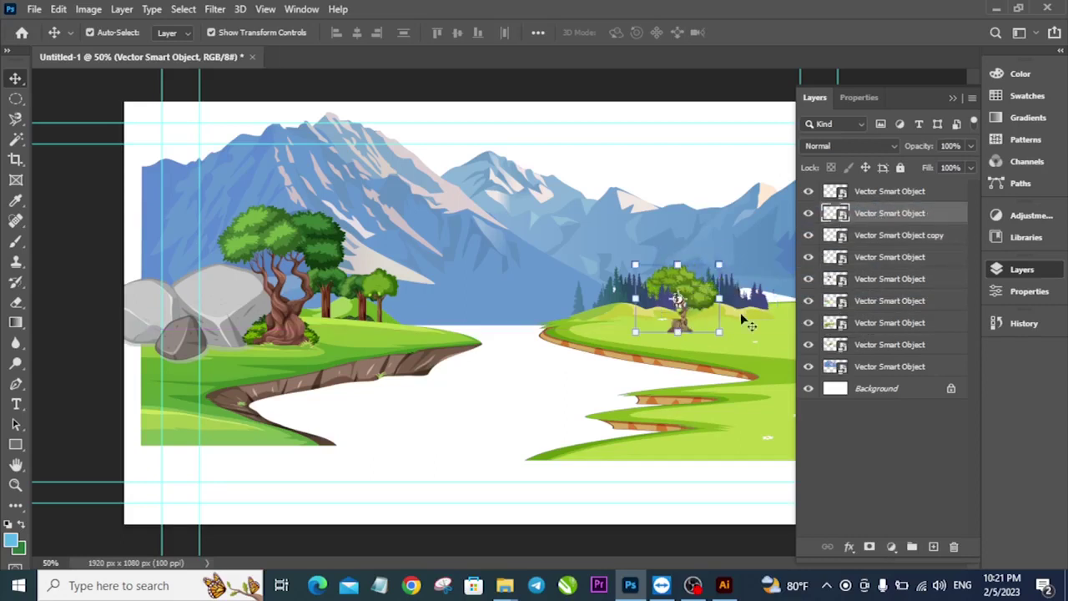
mouse_move(751, 310)
left_mouse_down()
mouse_move(772, 288)
mouse_move(760, 304)
left_mouse_up()
- Scale the original pine hill to 110.98% and move its layer below the riverbank tree
left_click(626, 313)
key("ctrl+t")
left_click_drag(625, 314, 608, 324)
left_click_drag(582, 274, 570, 268)
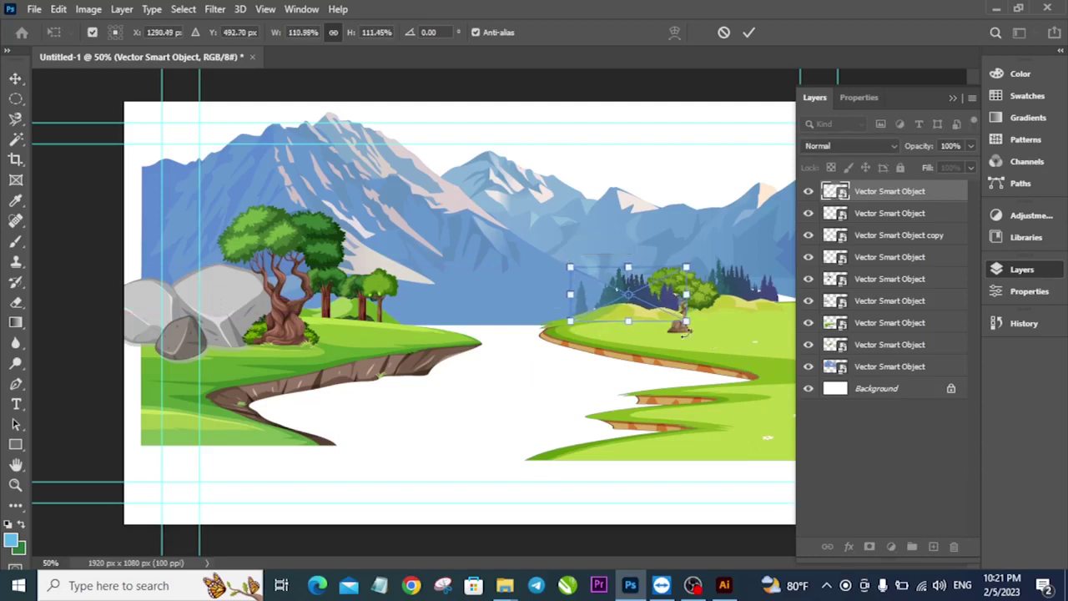
left_click(16, 77)
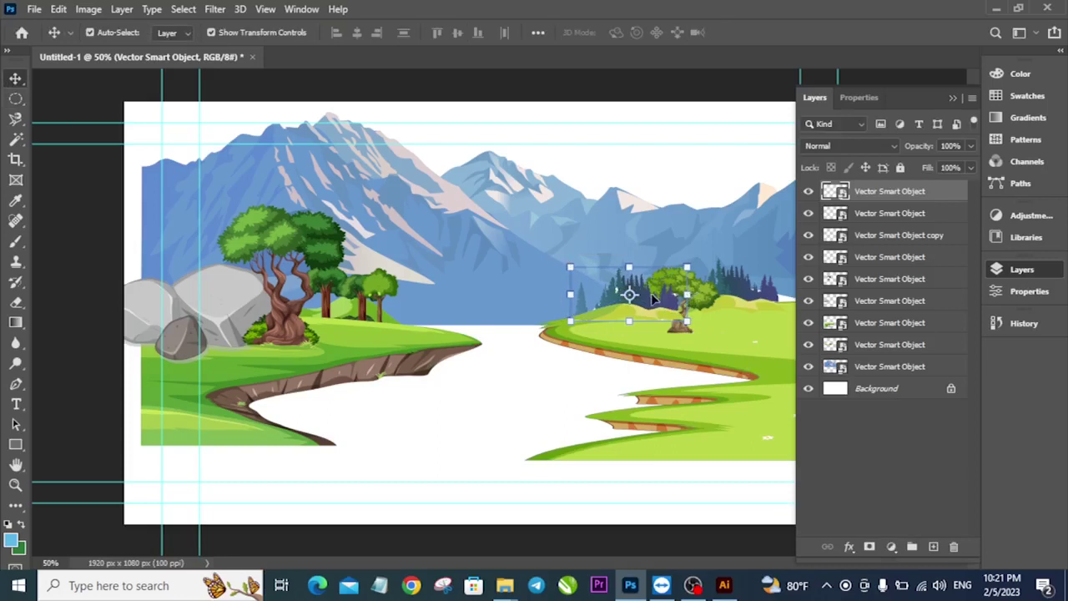
left_click_drag(872, 253, 862, 278)
left_click(517, 399)
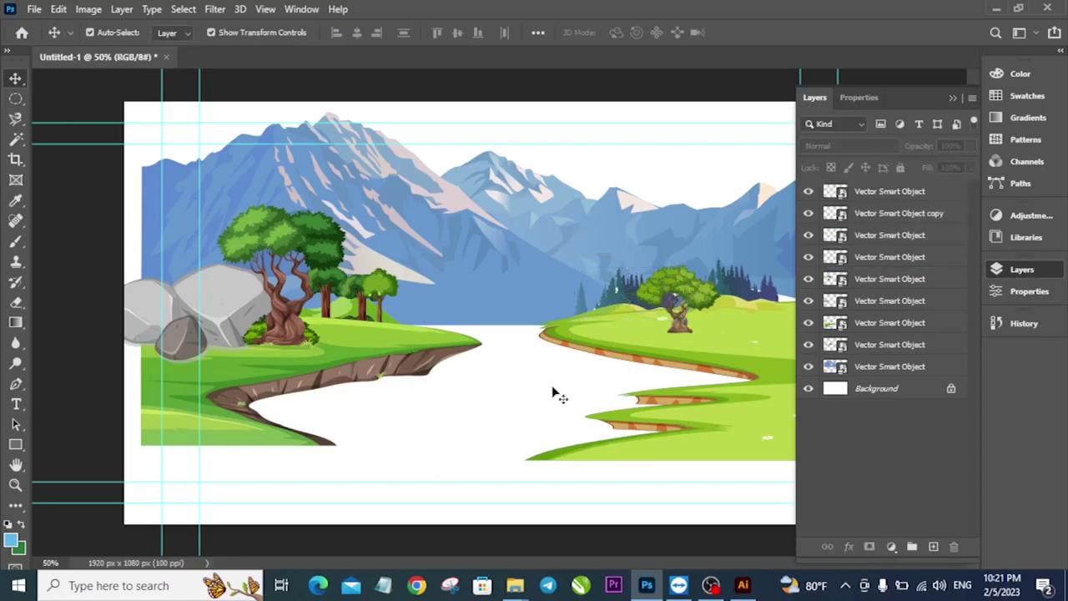
- Scale the riverbank tree to 77.62% and position it at X 1440.00 px, Y 480.87 px
left_click(680, 309)
key("ctrl+t")
key("shift+Right")
key("shift+Up")
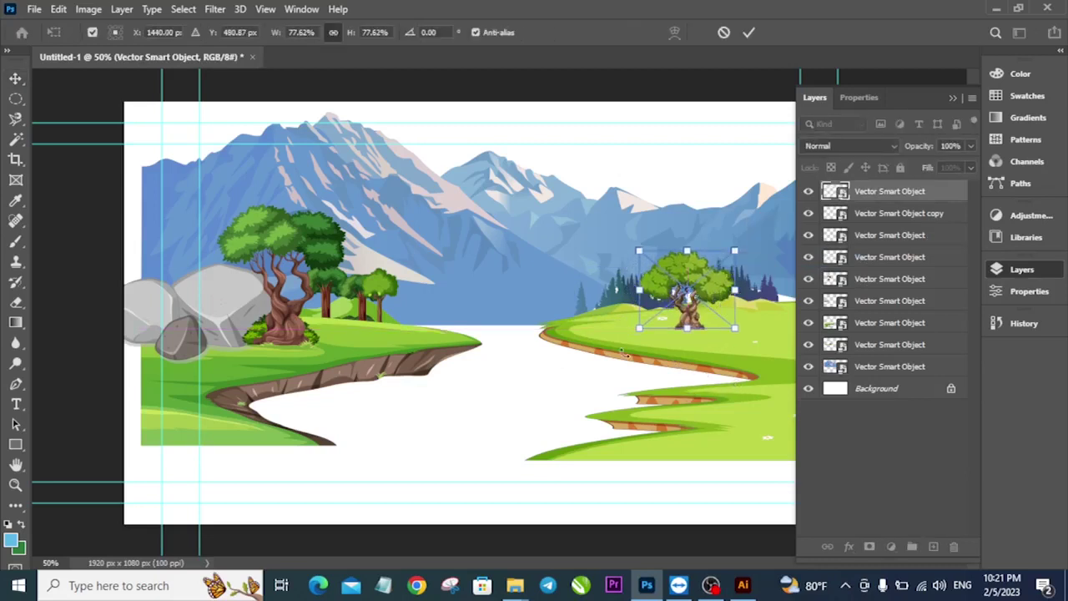
key("Return")
key("ctrl+t")
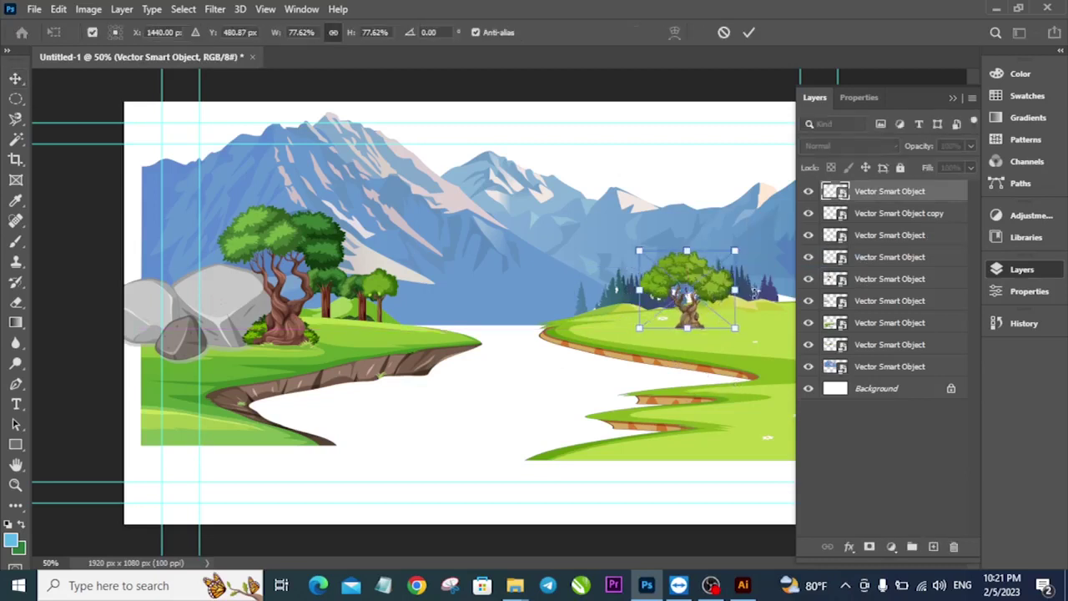
key("Return")
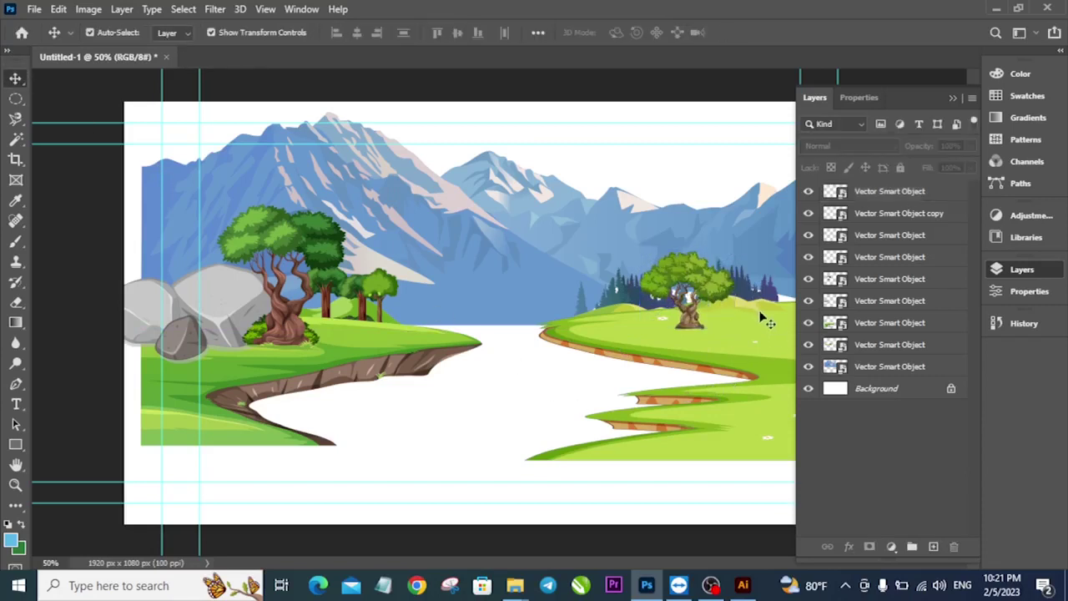
- Duplicate the right-hand pine hill leftward to fill the area behind the riverbank tree
left_click(763, 304)
left_click_drag(761, 302, 712, 306)
left_click(526, 426)
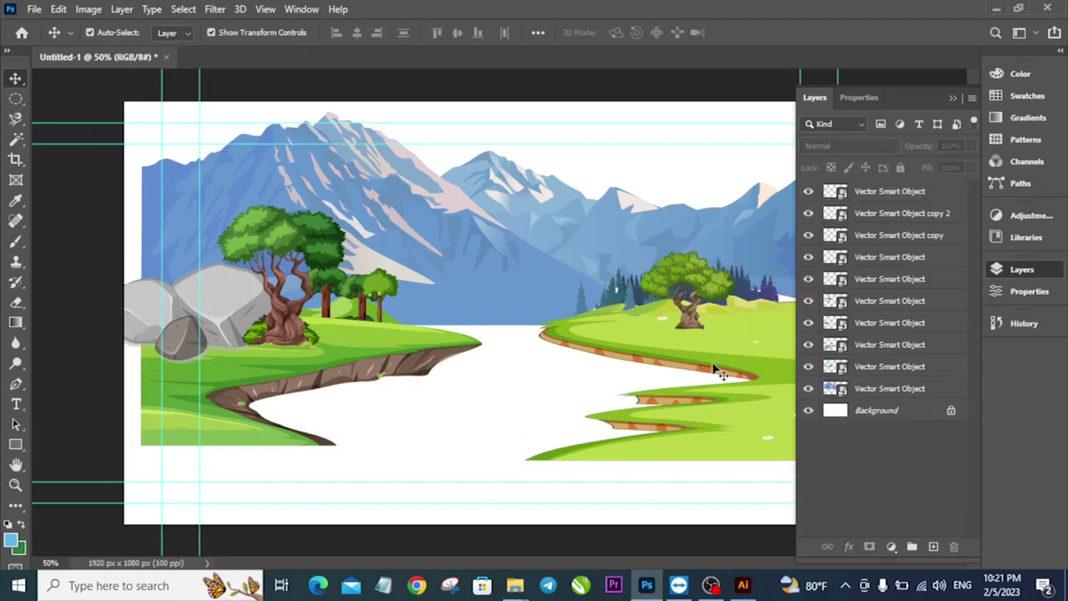
left_click(761, 305)
left_click_drag(622, 305, 613, 307)
left_click(492, 430)
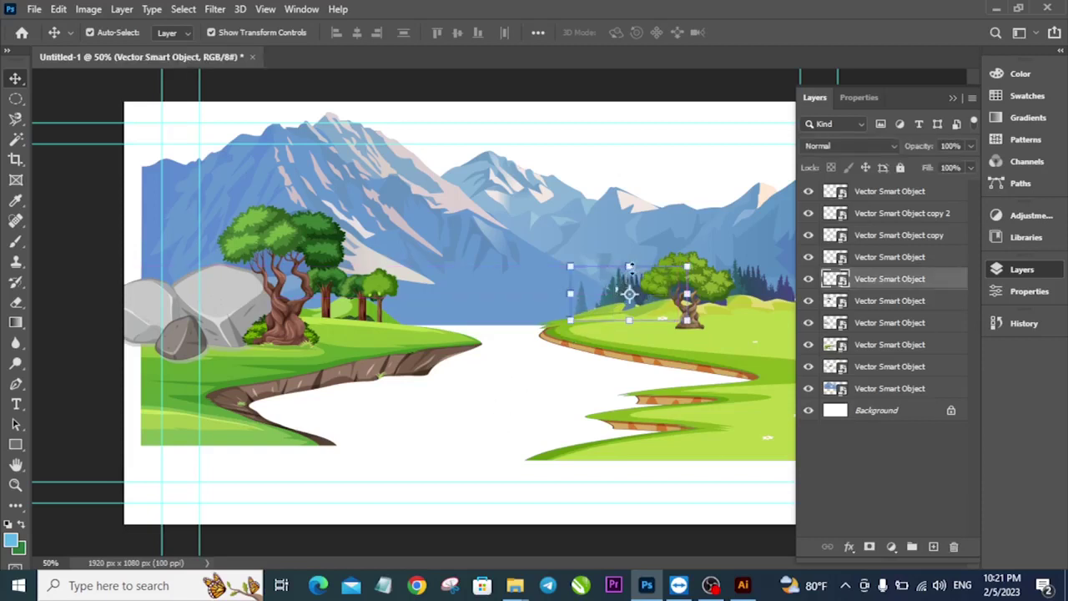
- Enlarge the left pine hill to 146.61% width so its trees rise behind the riverbank tree
left_click_drag(686, 267, 715, 249)
left_click_drag(618, 265, 632, 267)
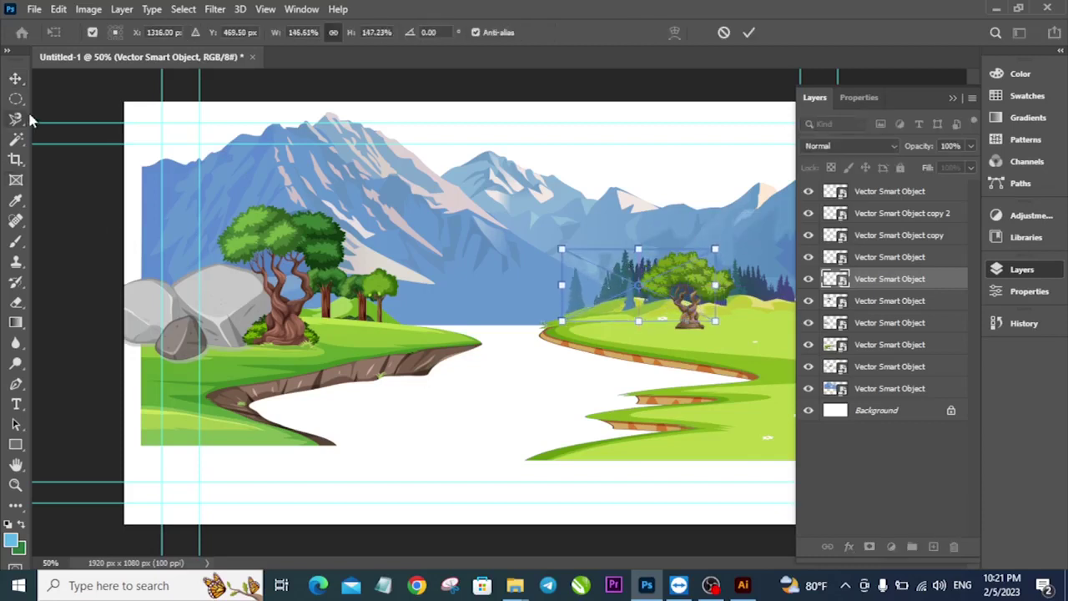
left_click(21, 82)
left_click(526, 428)
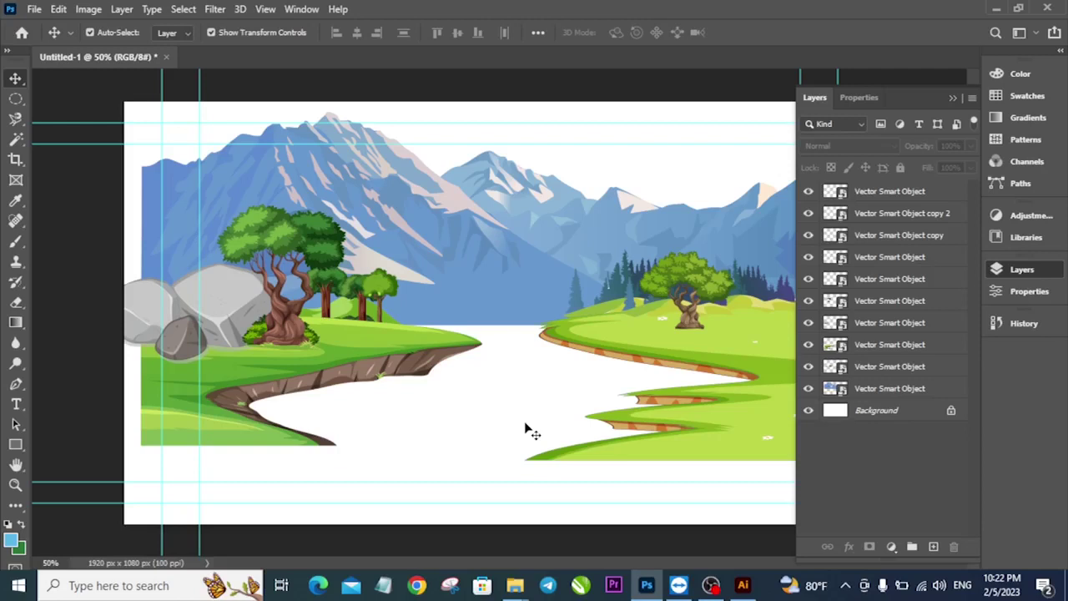
- Enlarge the riverbank tree slightly up and to the right, and commit the transformation
left_click(682, 294)
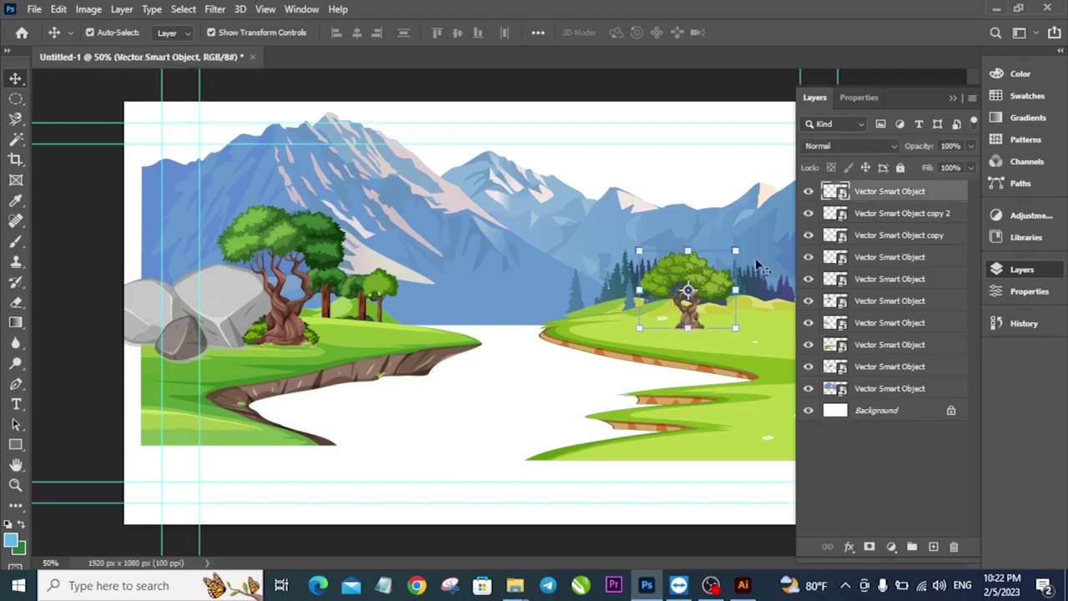
left_click_drag(765, 242, 739, 246)
left_click(19, 83)
left_click(70, 178)
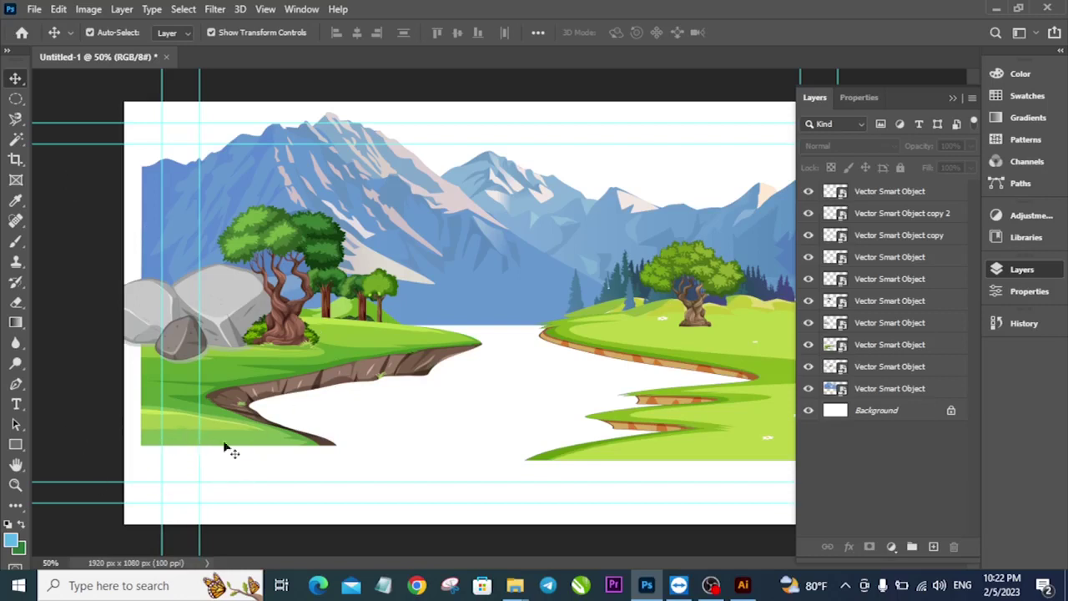
- Return to 77.eps in Illustrator and select the flowering grass strip
left_click(742, 585)
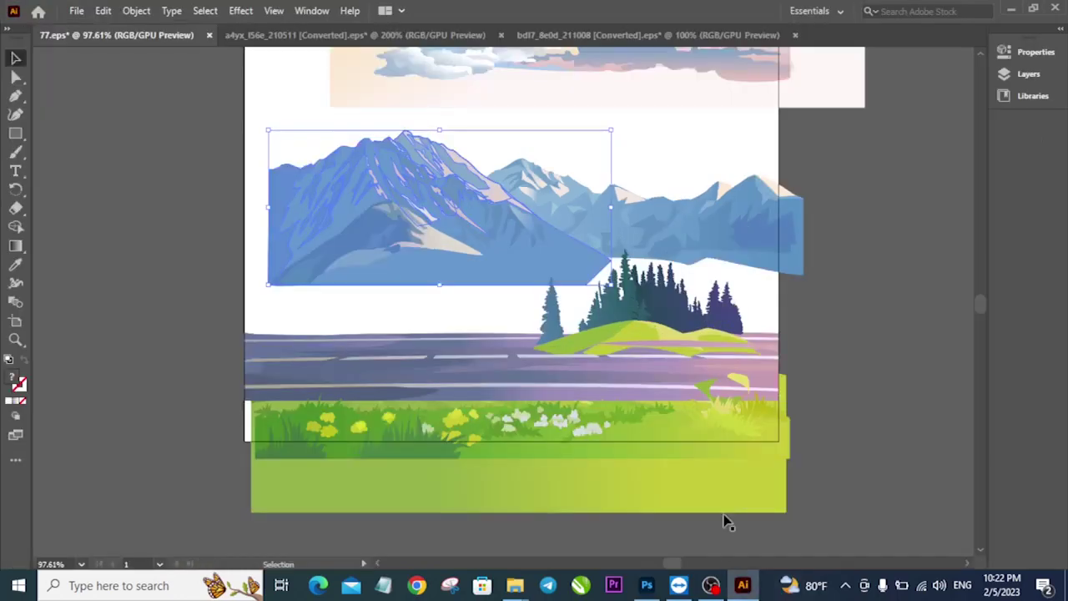
left_click(891, 424)
left_click(532, 429)
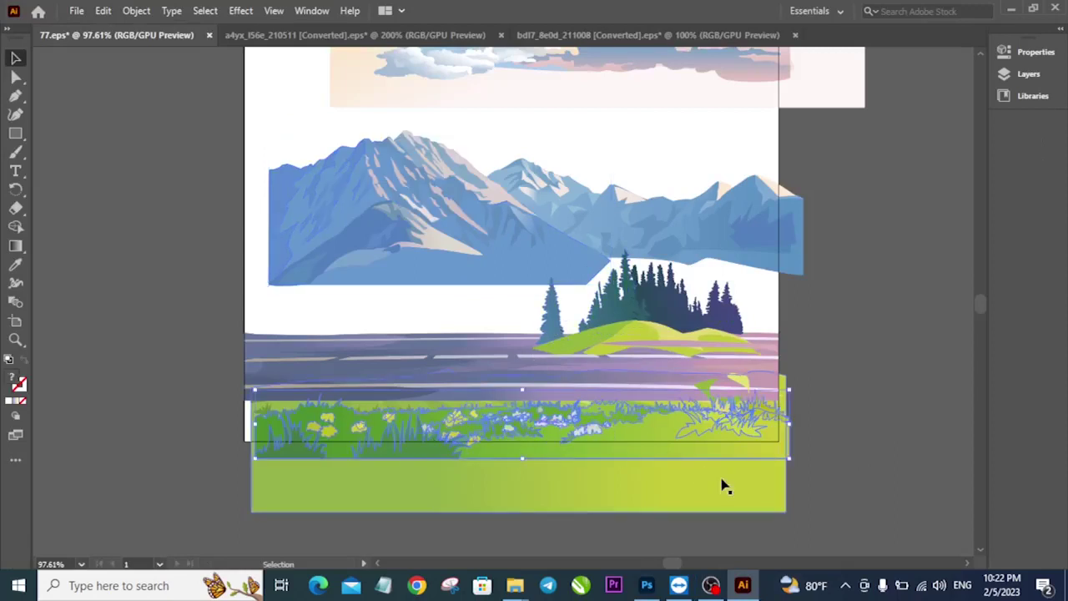
left_click_drag(649, 429, 752, 483)
key("ctrl+z")
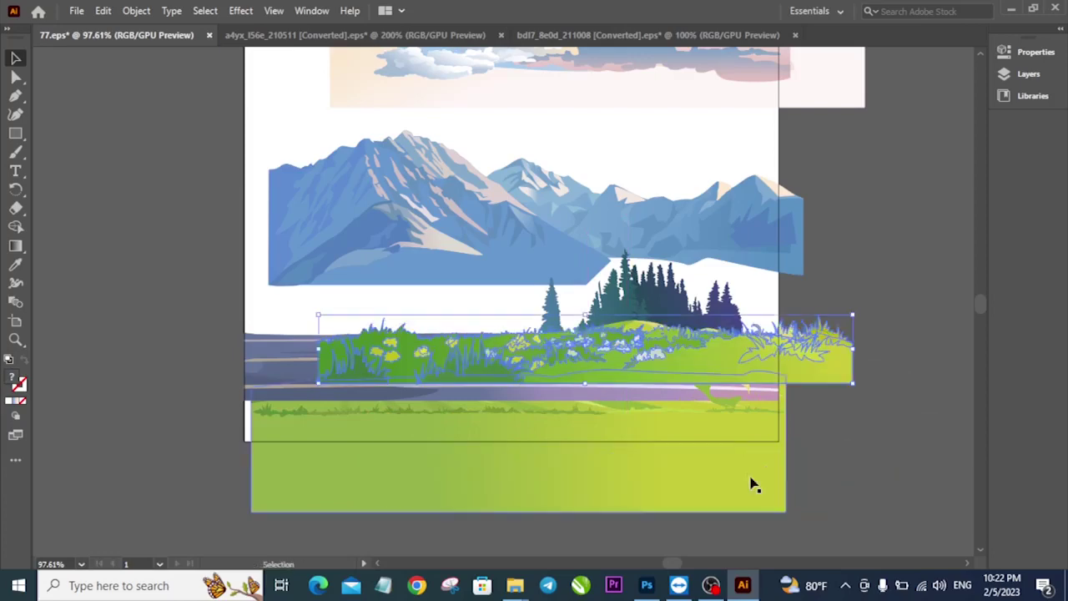
key("ctrl+z")
- Bring the flowering grass strip into Photoshop and scale it to 272.60% along the canvas's lower edge
left_click_drag(585, 434, 660, 576)
left_click(646, 585)
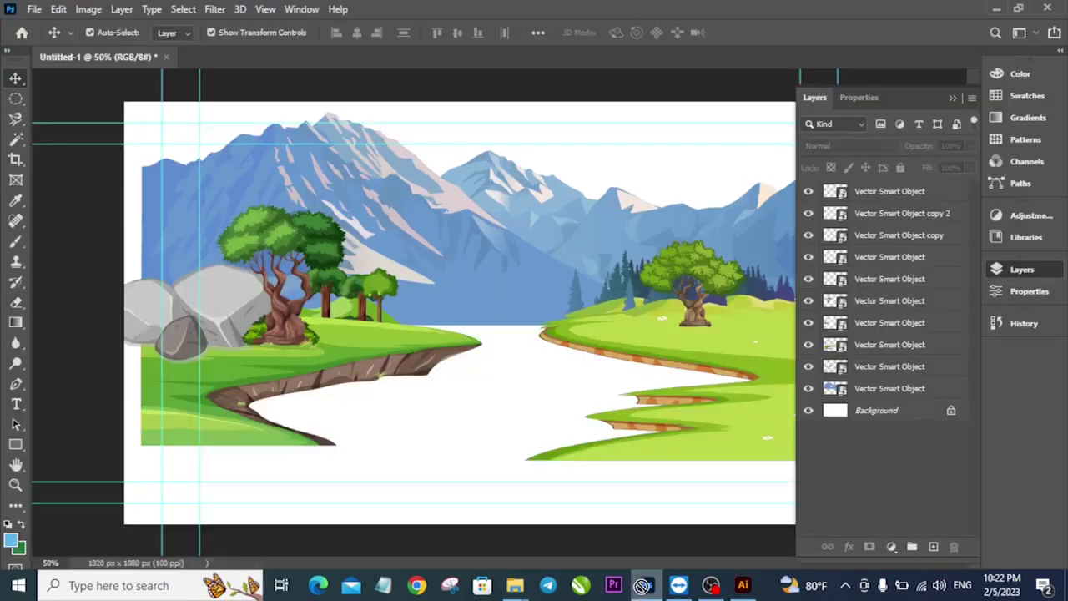
left_click_drag(518, 483, 517, 482)
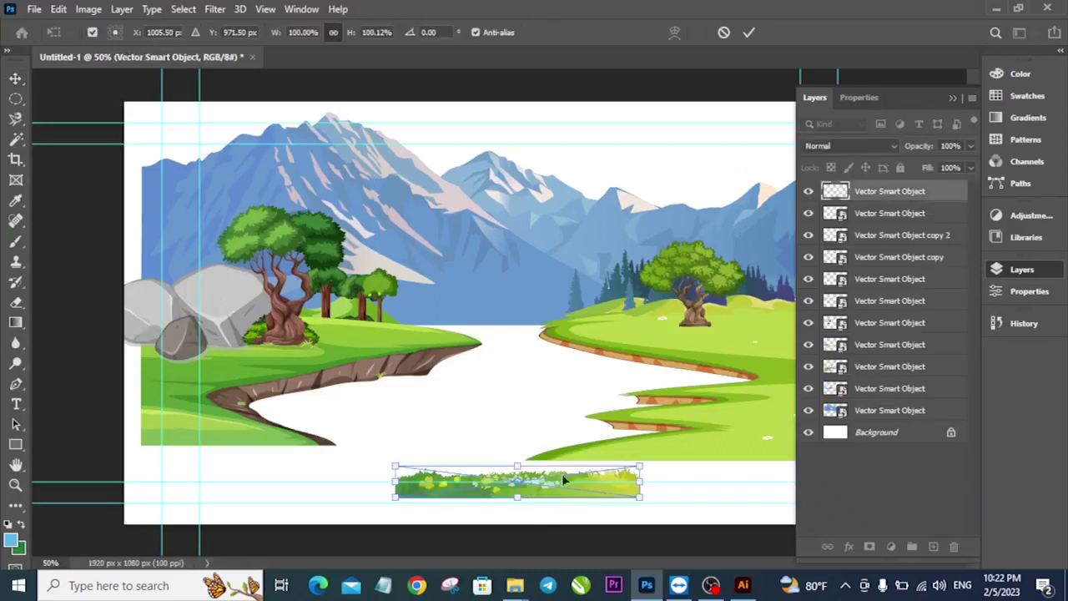
left_click_drag(598, 494, 640, 487)
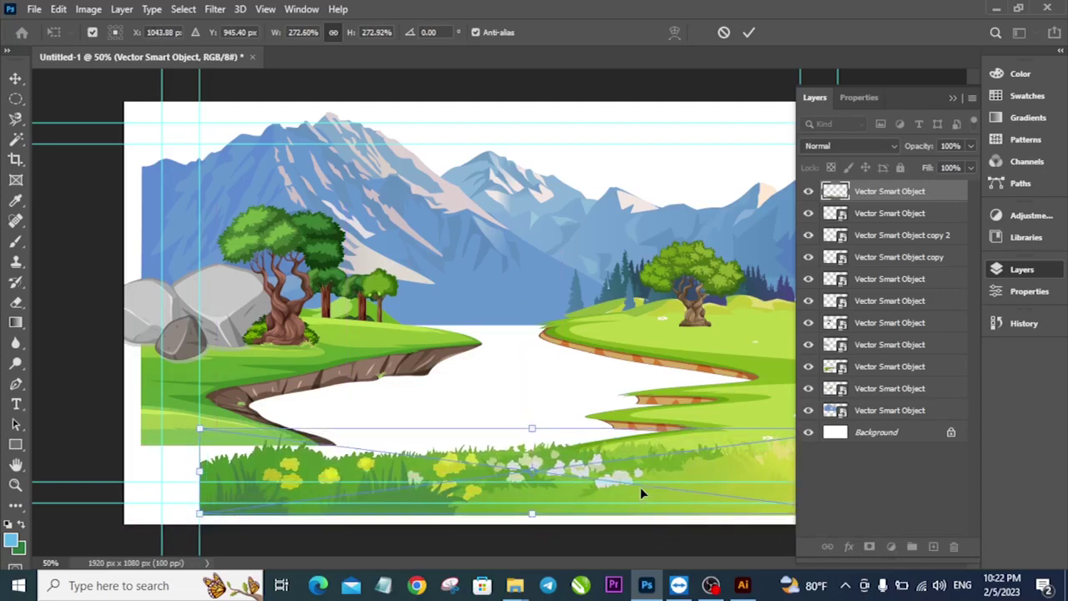
left_click(954, 98)
left_click(16, 79)
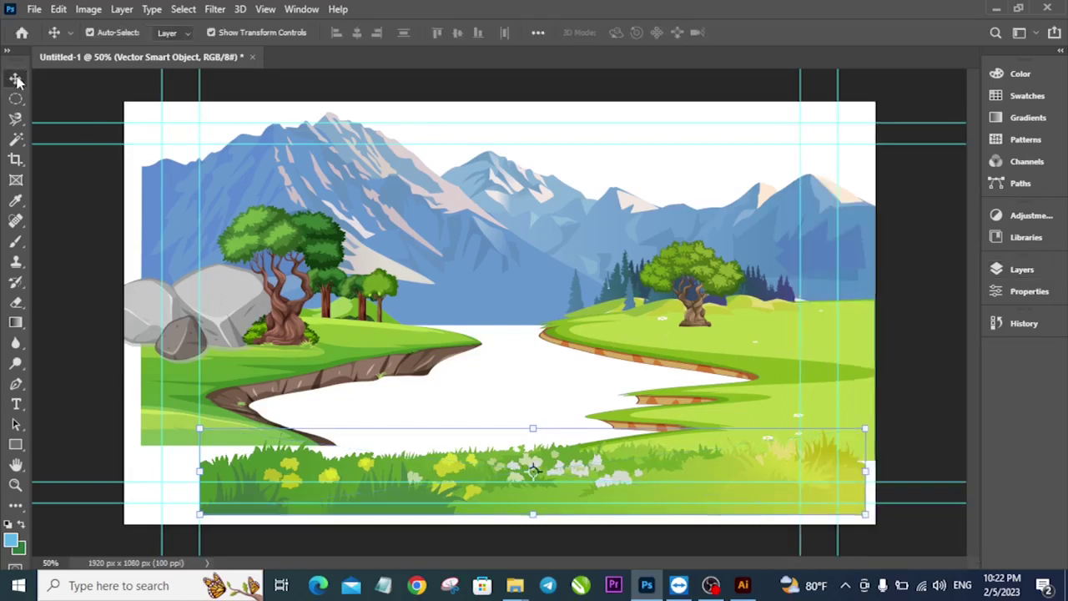
- Move the flowering grass strip right until it extends past the canvas's right edge
left_click_drag(694, 469, 722, 470)
left_click(88, 386)
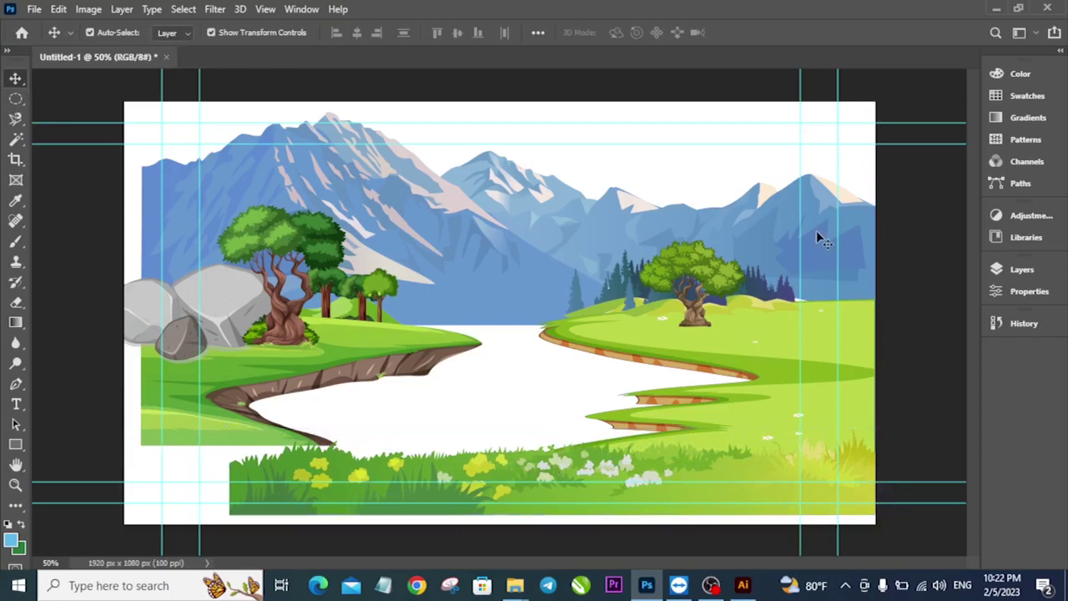
left_click(753, 474)
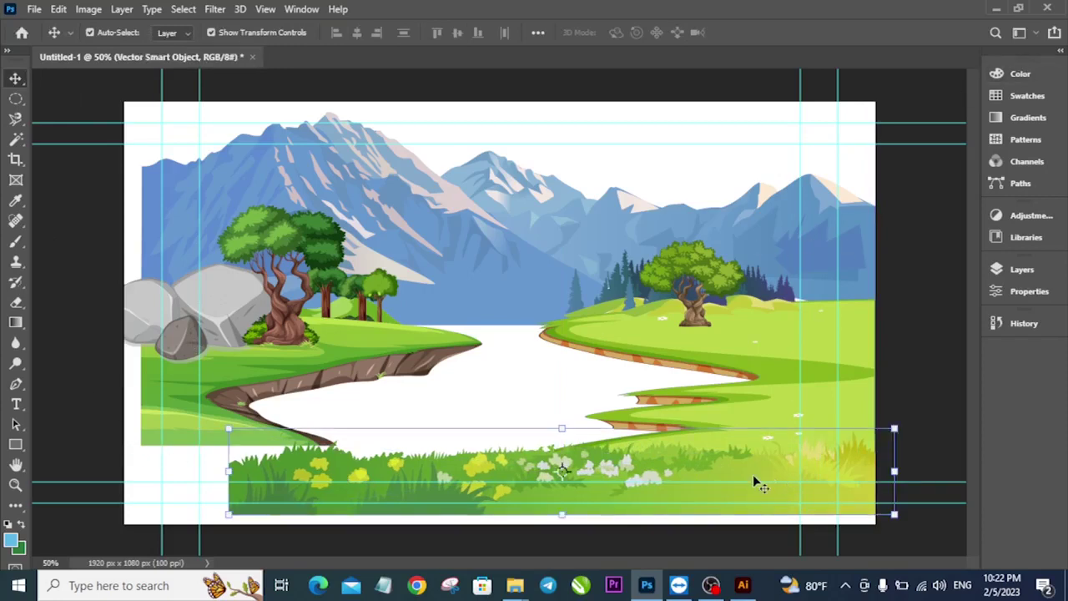
- Switch to Illustrator's bdl7_8e0d_211008 document and bring its round-crowned light green tree into the Photoshop canvas
left_click(742, 585)
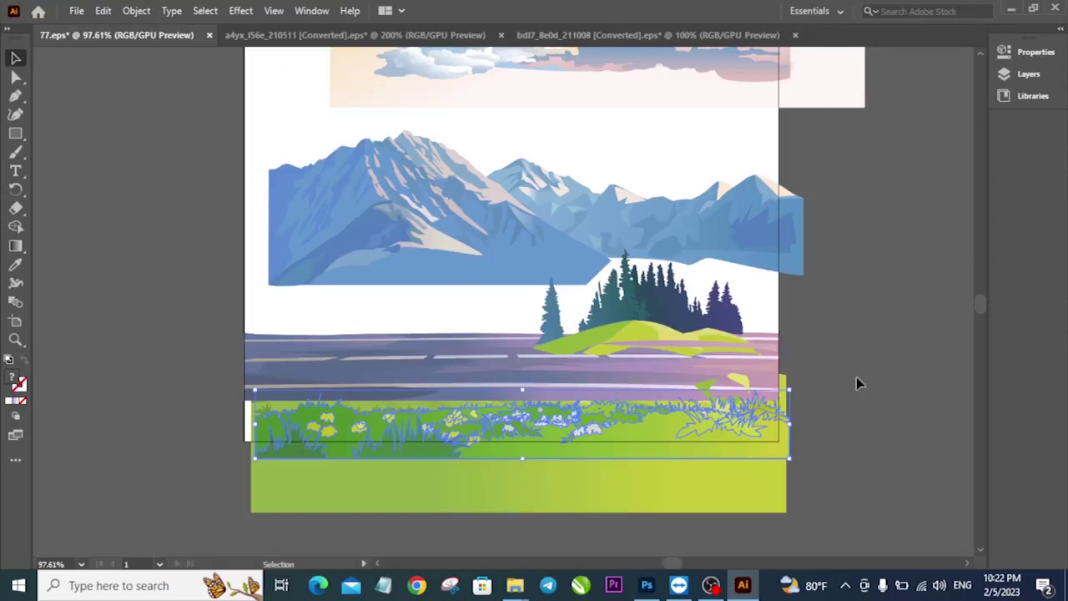
left_click(652, 35)
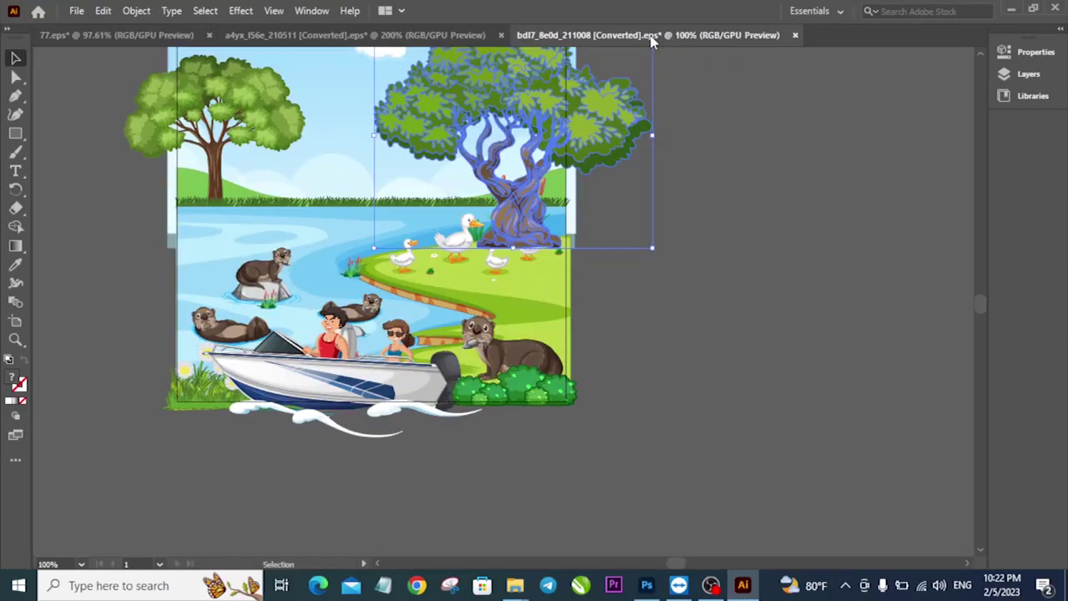
left_click(748, 337)
left_click(245, 134)
left_click_drag(248, 134, 176, 431)
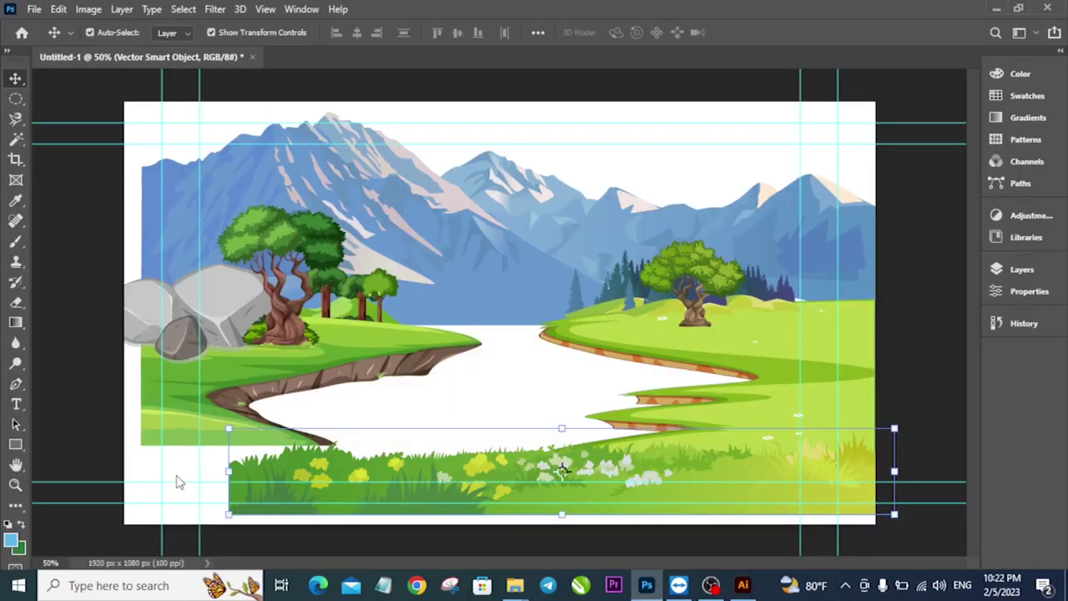
- Scale the light green tree to 477.37% wide and 479.06% high at the canvas's right edge and commit it
left_click_drag(176, 482, 178, 473)
left_click_drag(221, 434, 496, 107)
left_click_drag(420, 270, 907, 224)
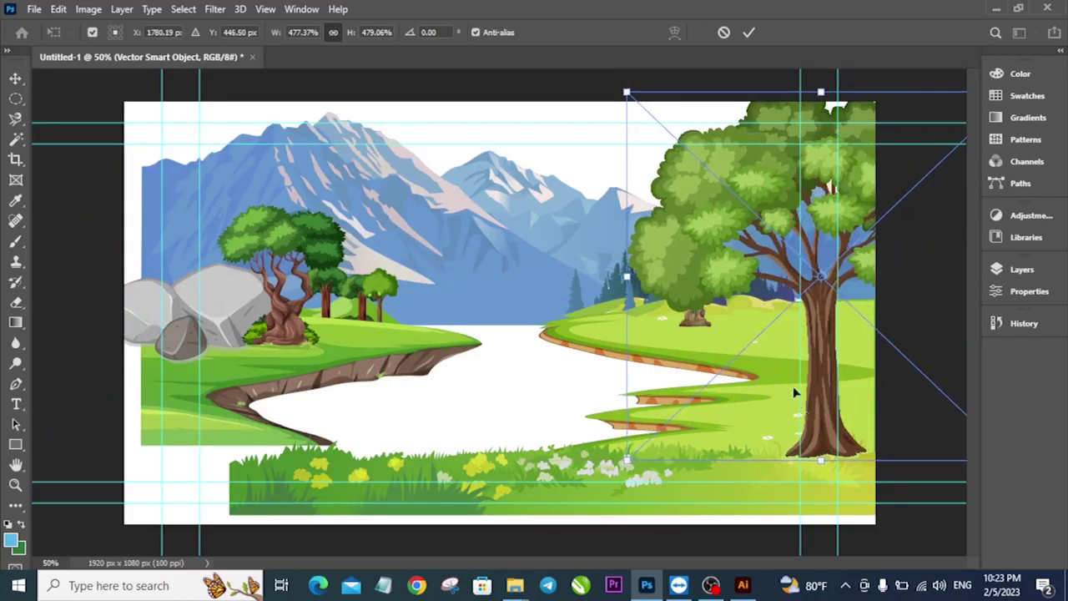
left_click(15, 78)
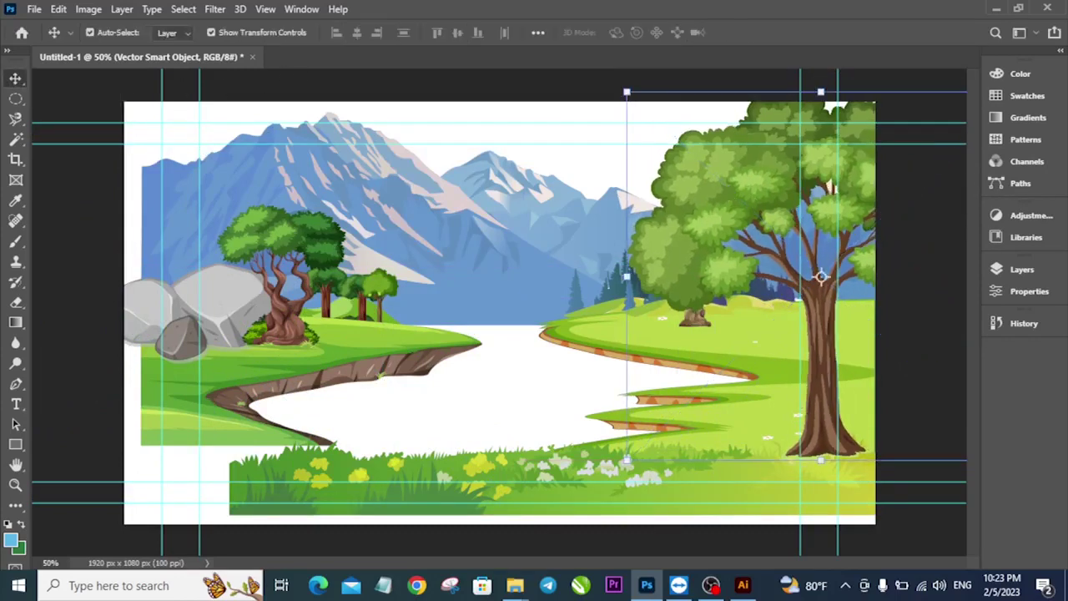
- Restack the large tree's layer beneath the flowering grass, the riverbank tree and the second pine copy
left_click(1023, 270)
left_click_drag(885, 200, 883, 262)
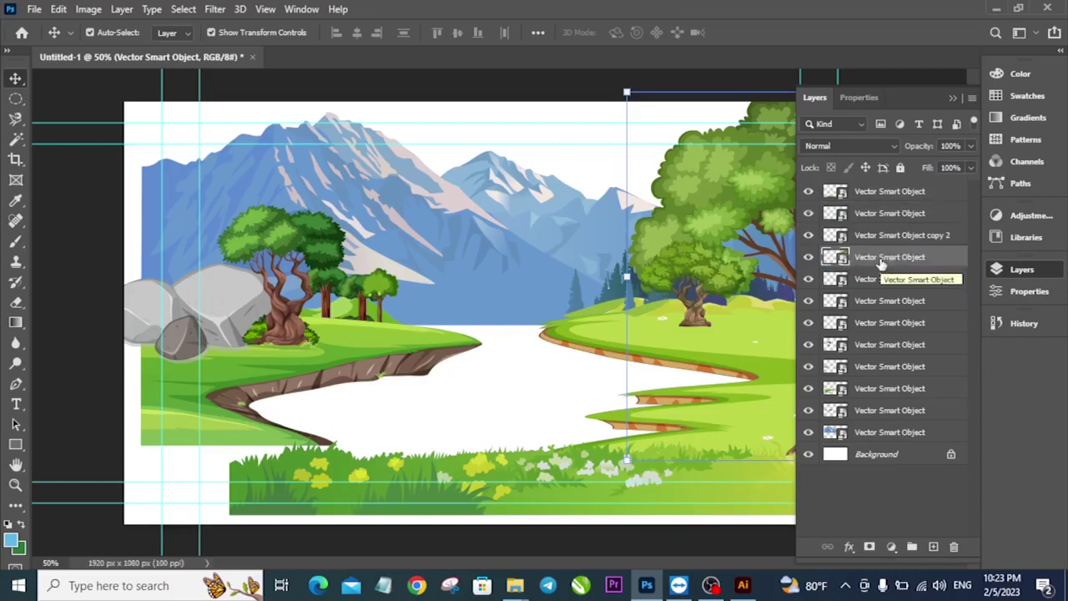
left_click(719, 265)
mouse_move(911, 224)
left_mouse_down()
mouse_move(904, 266)
mouse_move(910, 236)
left_mouse_up()
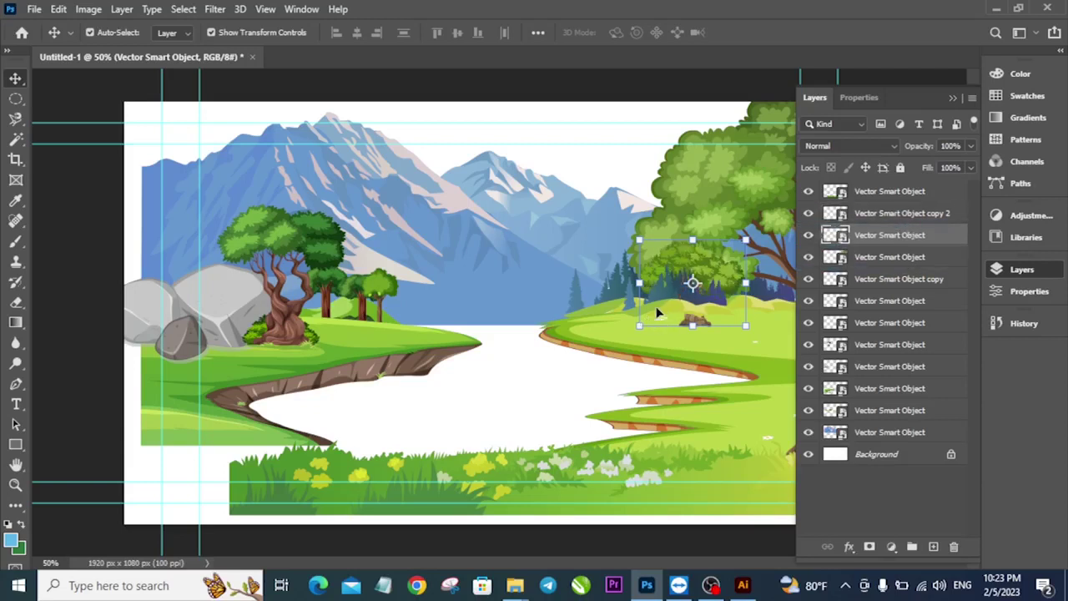
left_click(664, 300)
left_click_drag(903, 220, 902, 255)
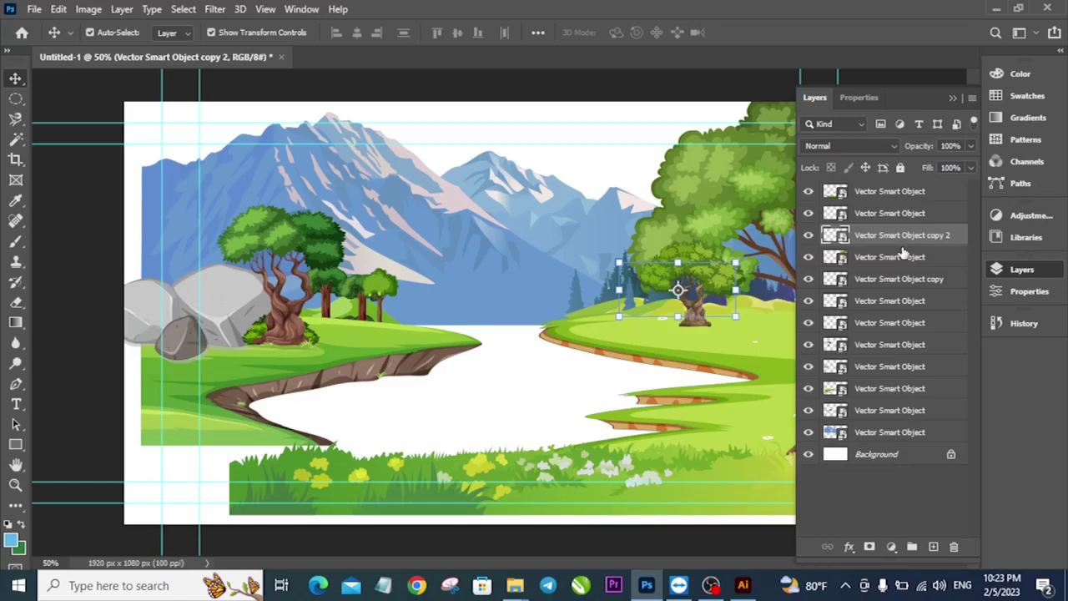
left_click(531, 333)
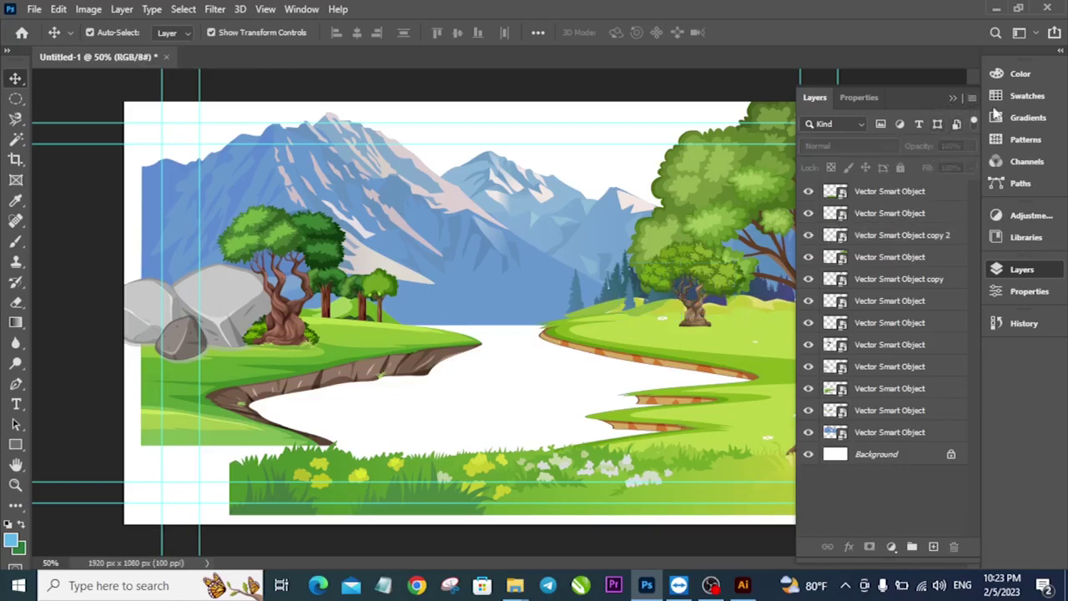
left_click(952, 98)
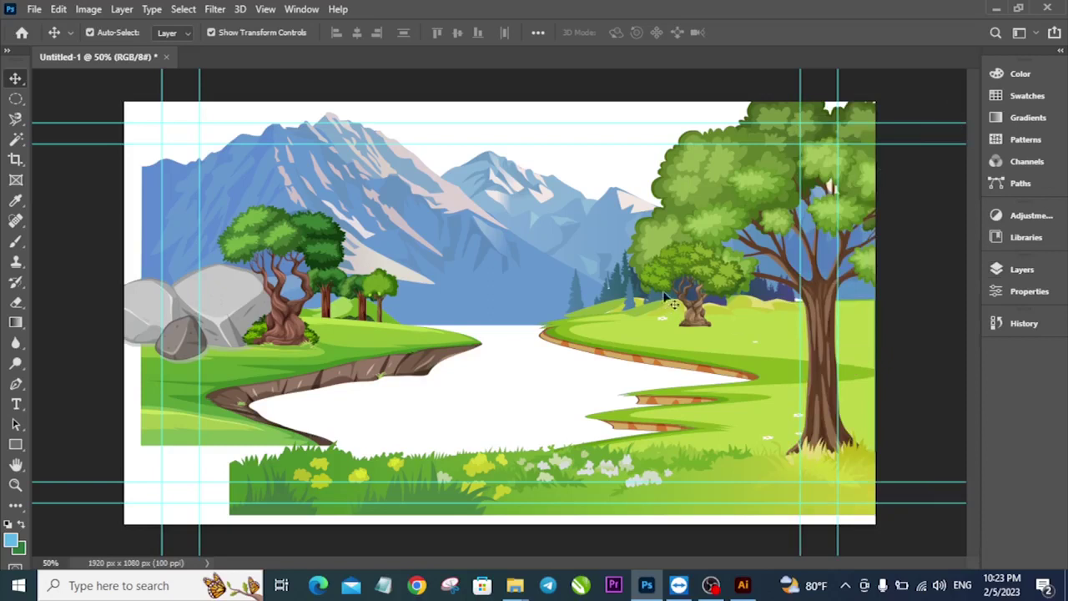
- Raise the large tree's layer above the second pine copy and the riverbank tree, directly beneath the flowering grass
left_click(686, 267)
left_click(776, 213)
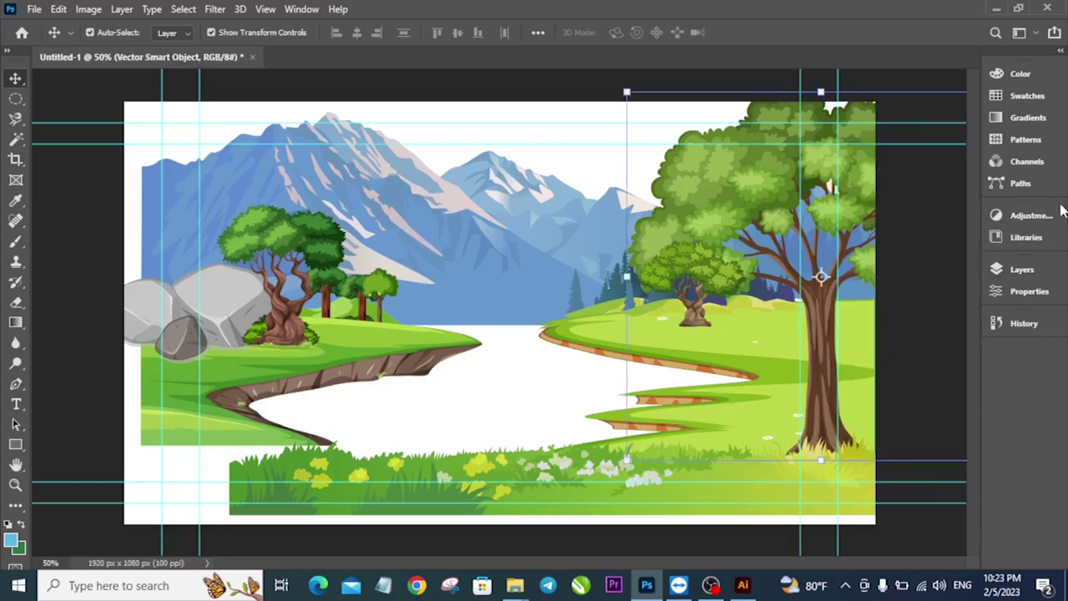
left_click(1019, 269)
left_click_drag(871, 256, 889, 236)
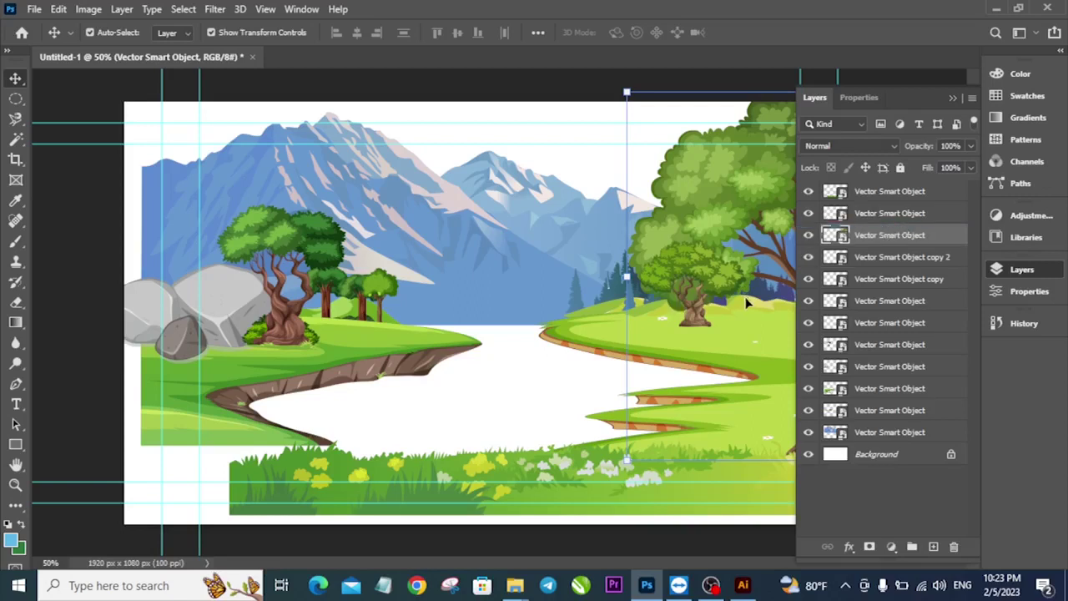
left_click_drag(883, 236, 889, 214)
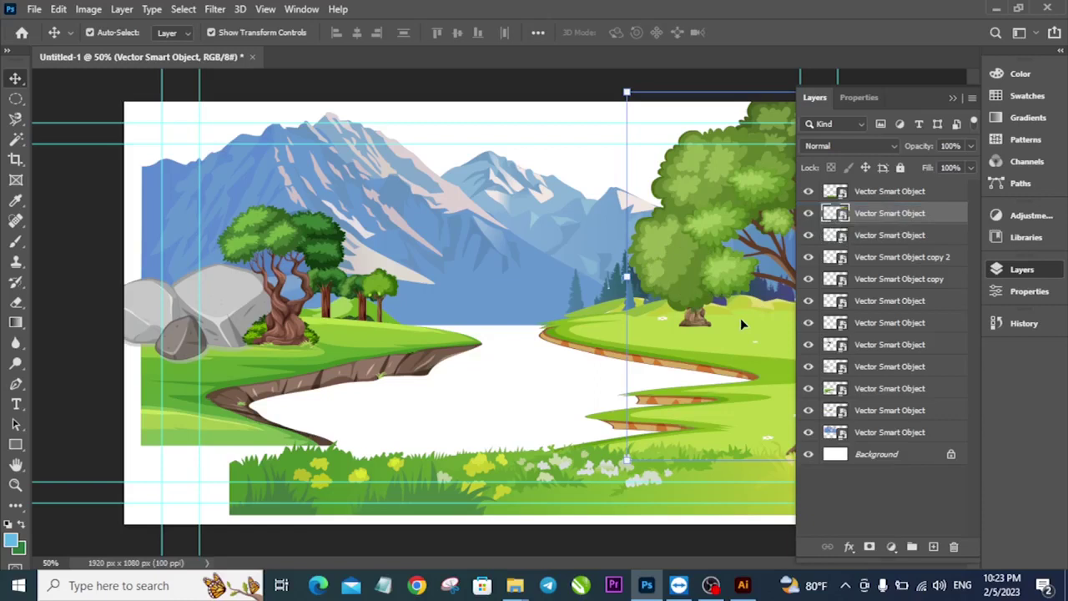
left_click(949, 100)
- Move the large tree up, scale the riverbank tree to 77.32%, and place it just left of the large trunk
left_click_drag(832, 172, 834, 127)
left_click_drag(715, 286, 790, 293)
left_click_drag(696, 336, 707, 326)
left_click_drag(790, 286, 785, 292)
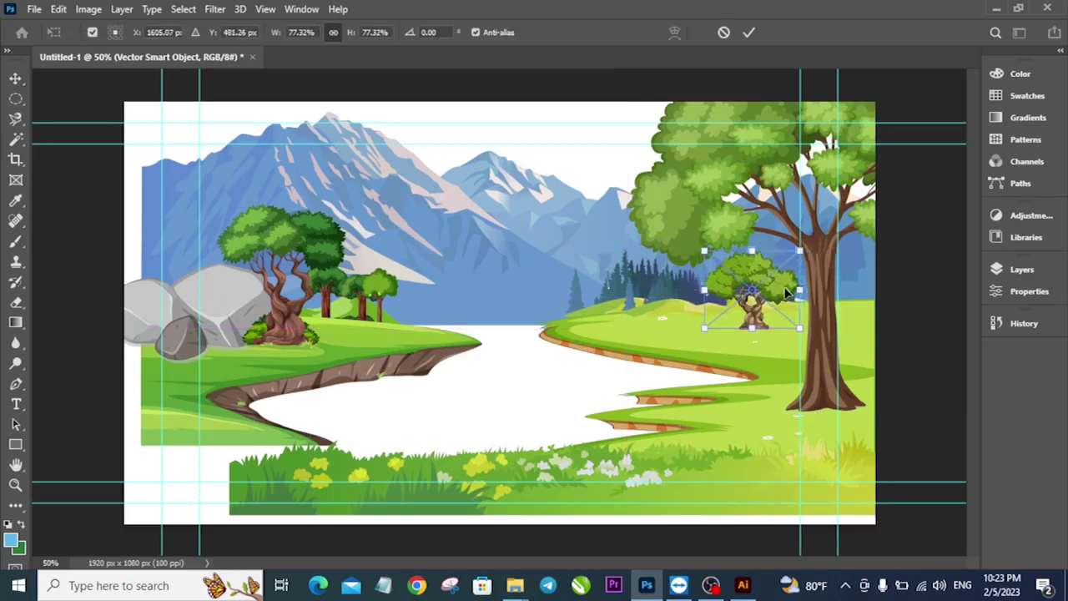
left_click_drag(786, 292, 780, 291)
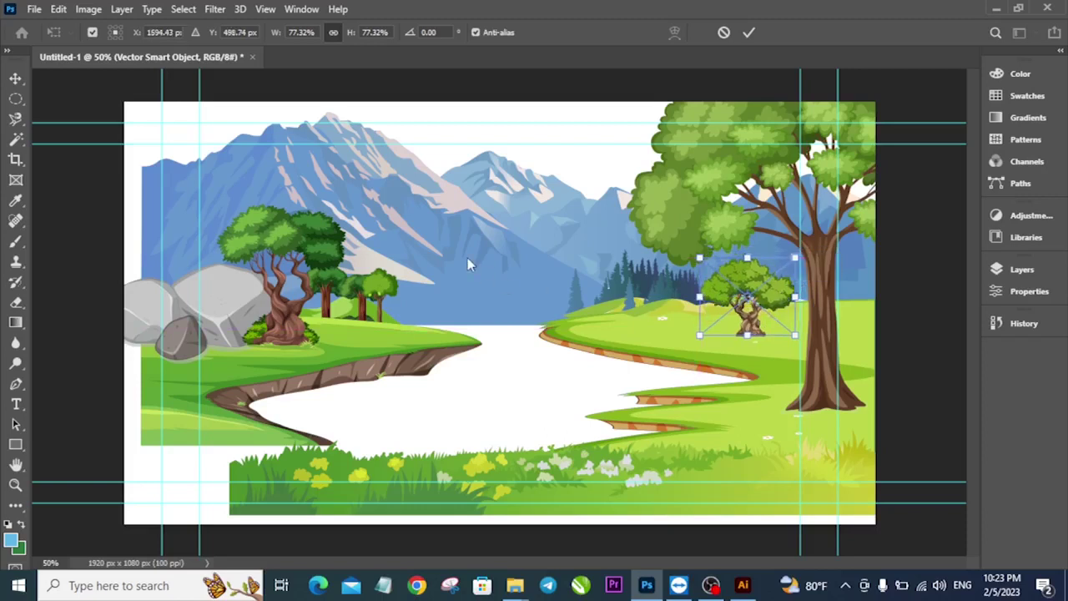
key("Return")
left_click(334, 239)
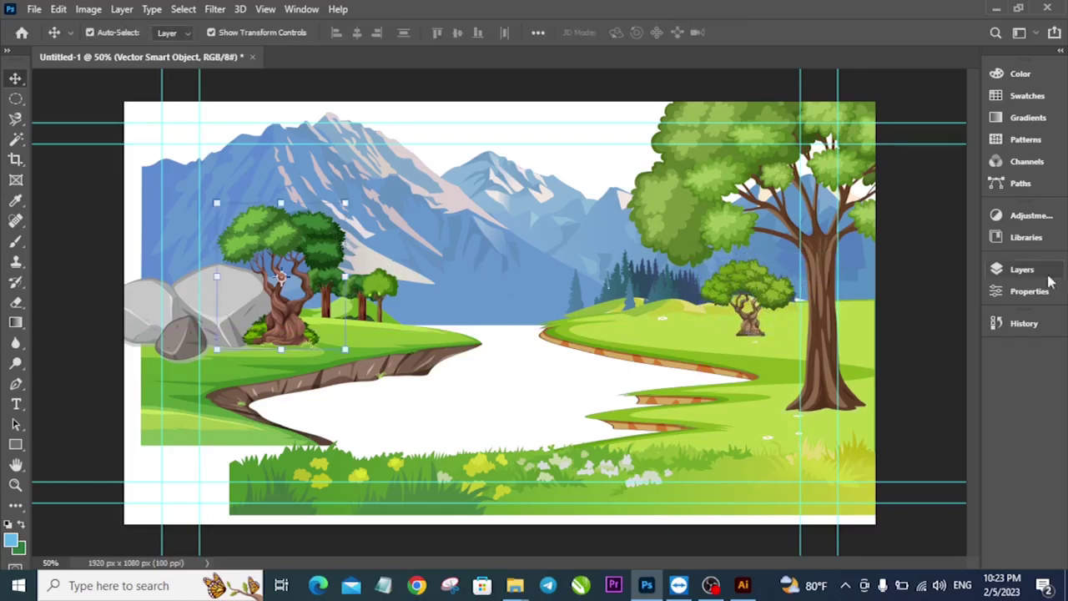
left_click(743, 585)
left_click(618, 142)
left_click(781, 336)
left_click_drag(578, 167, 710, 524)
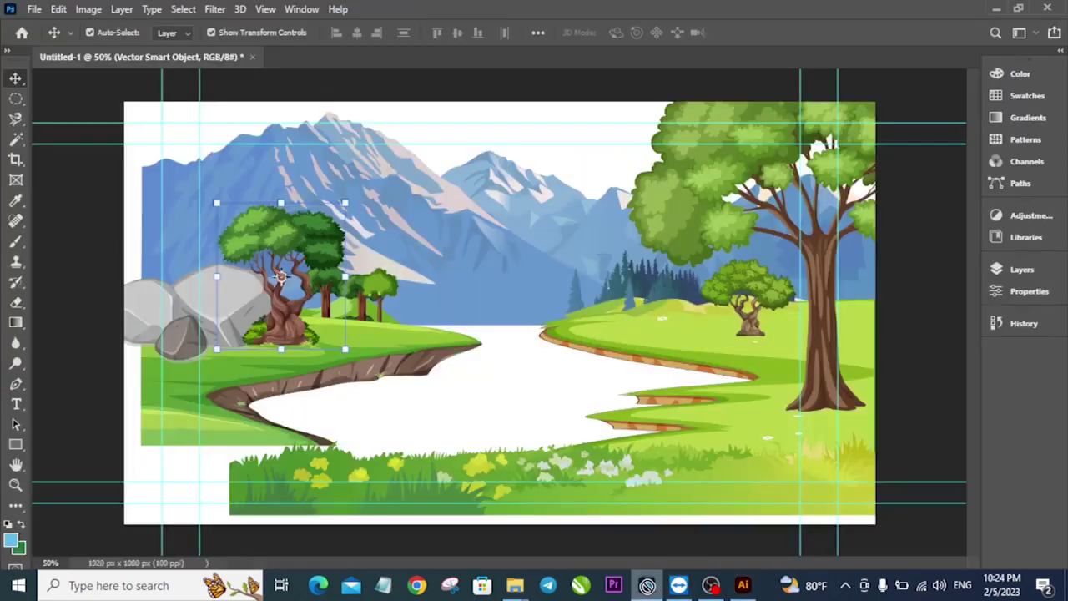
left_click_drag(489, 406, 484, 404)
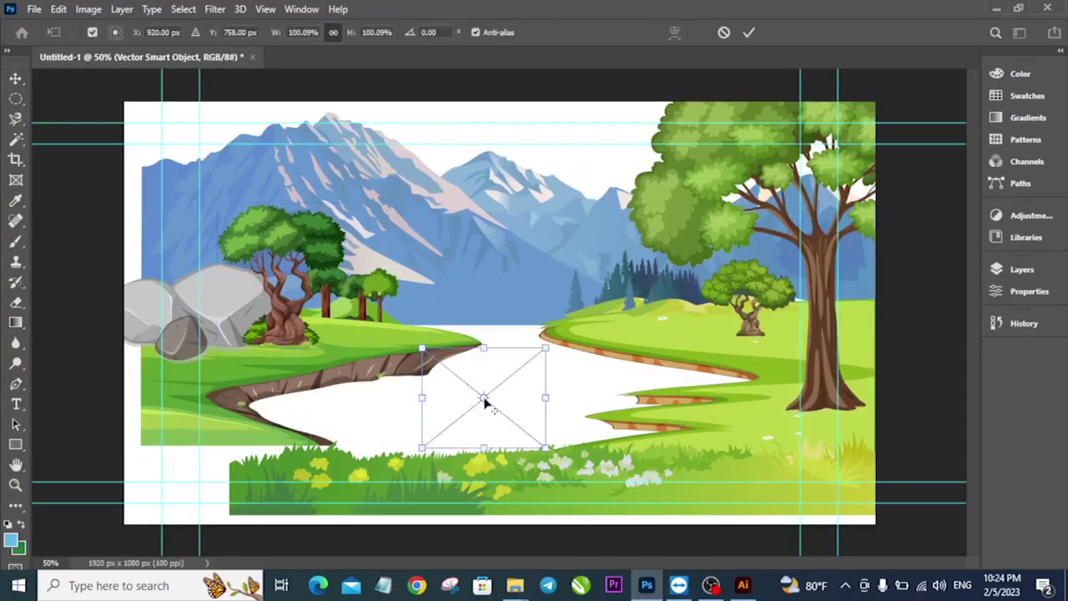
left_click_drag(547, 348, 877, 75)
left_click_drag(436, 257, 35, 325)
left_click_drag(487, 146, 601, 33)
left_click_drag(501, 241, 507, 220)
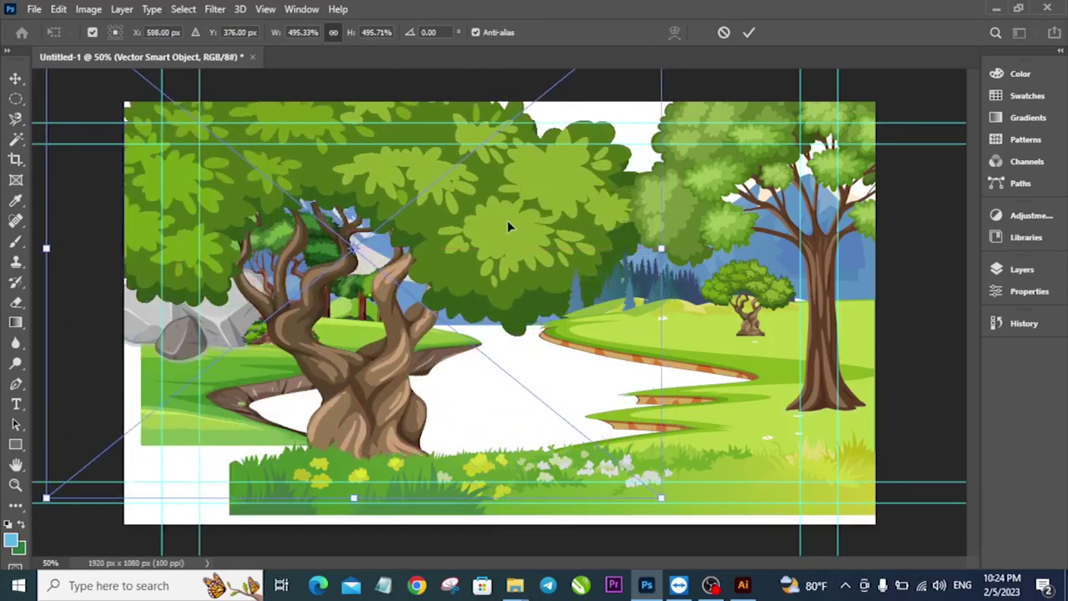
key("Escape")
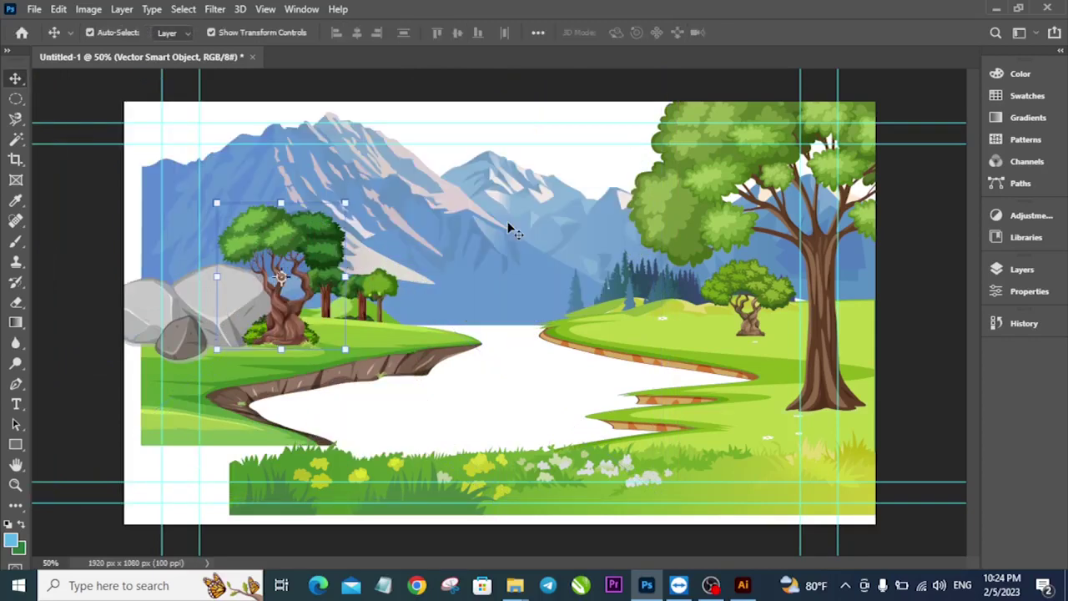
- Enlarge the tree beside the rocks to 1116.20% wide and 1106.24% high, and place it as the left foreground tree
left_click_drag(321, 243, 255, 370)
left_click_drag(281, 328, 547, 79)
left_click_drag(467, 200, 379, 211)
left_click_drag(444, 501, 509, 530)
left_click_drag(296, 451, 240, 378)
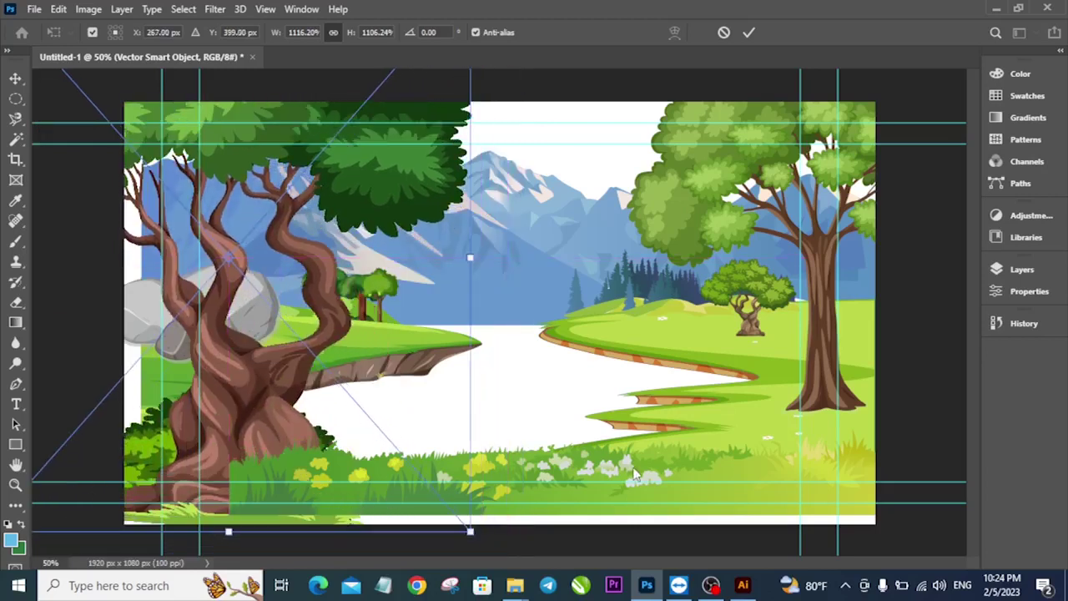
left_click(15, 77)
- Shift the left foreground tree slightly up and left, the flowering grass strip right, and the left cliff slightly down
left_click_drag(324, 276, 313, 260)
left_click_drag(547, 474, 564, 475)
mouse_move(372, 357)
left_mouse_down()
mouse_move(392, 367)
mouse_move(374, 368)
left_mouse_up()
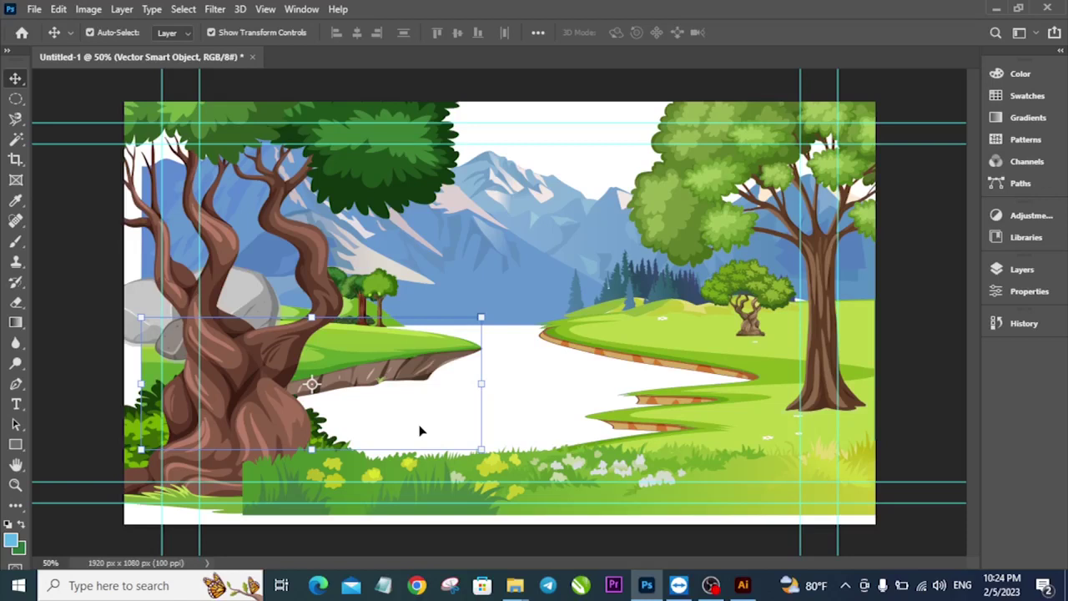
left_click(77, 95)
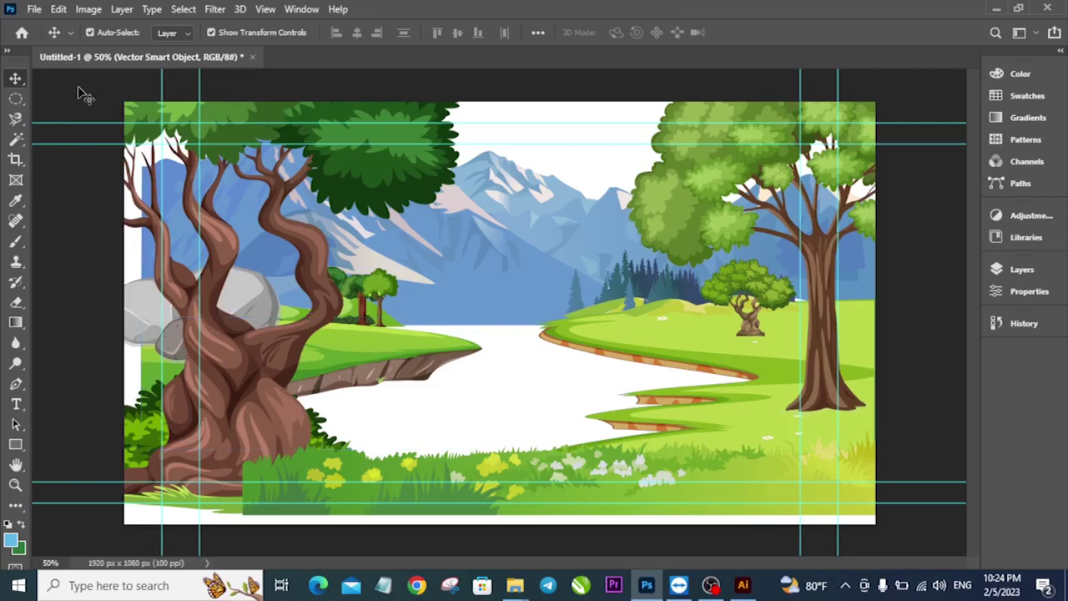
- Delete the white Background layer
left_click(1023, 270)
left_click_drag(877, 454, 954, 547)
left_click(541, 395)
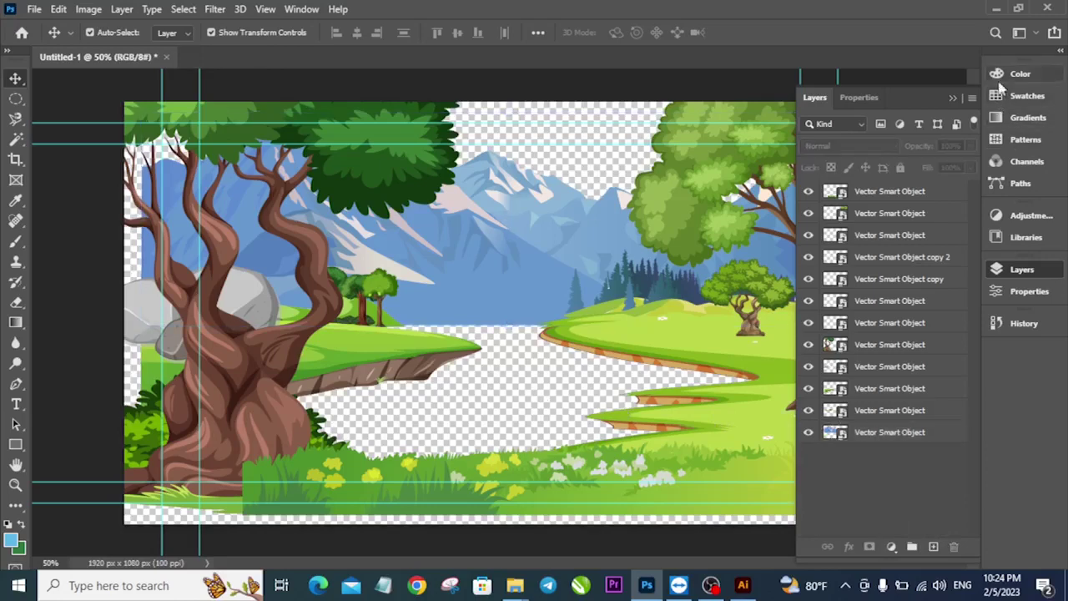
left_click(954, 98)
- Raise the large right tree and scale it to 430.25% wide and 432.44% high, and shift the flowering grass right
left_click_drag(831, 266, 835, 250)
left_click(892, 322)
left_click(745, 163)
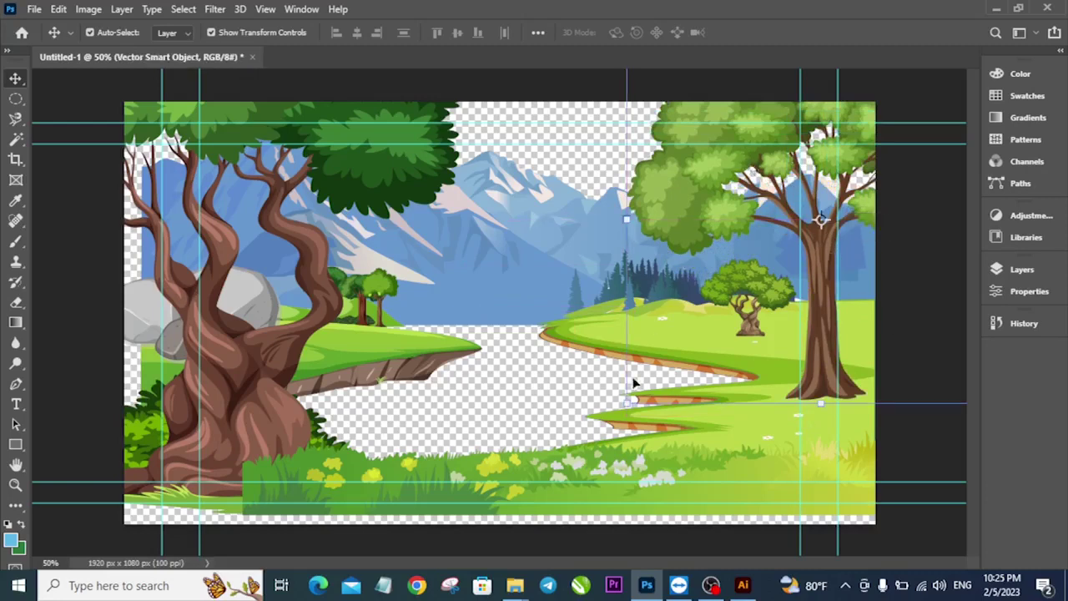
key("ctrl+t")
left_click_drag(628, 401, 649, 386)
left_click_drag(788, 264, 708, 207)
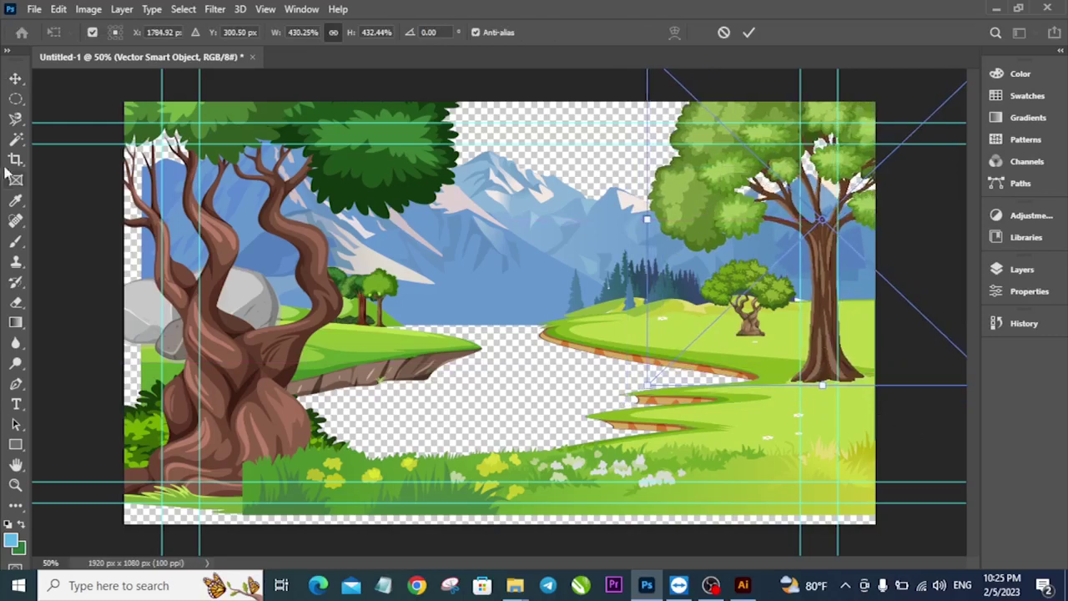
left_click(15, 78)
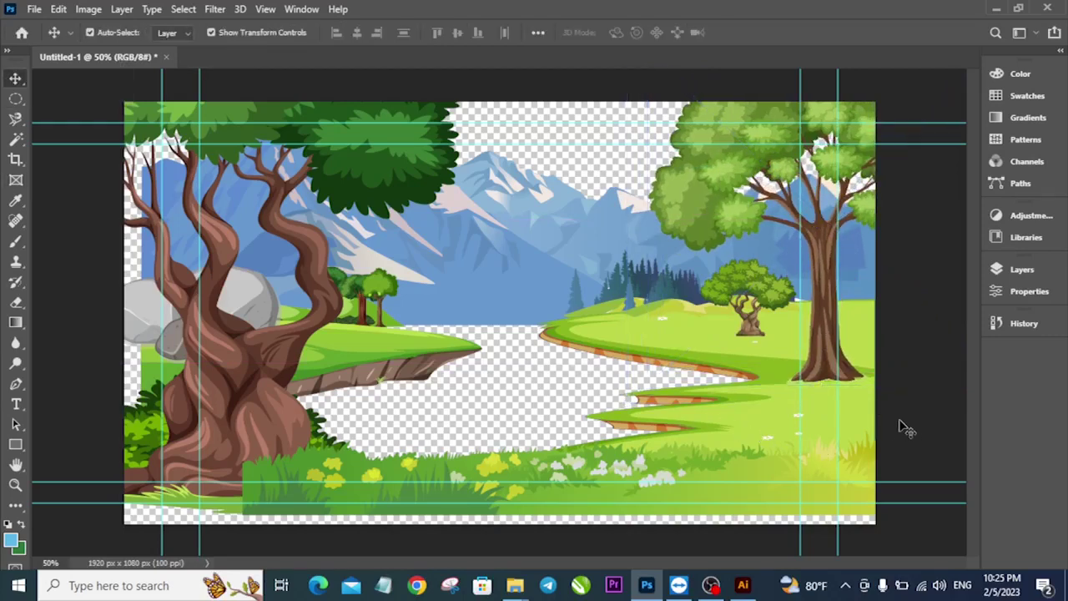
left_click_drag(651, 474, 667, 478)
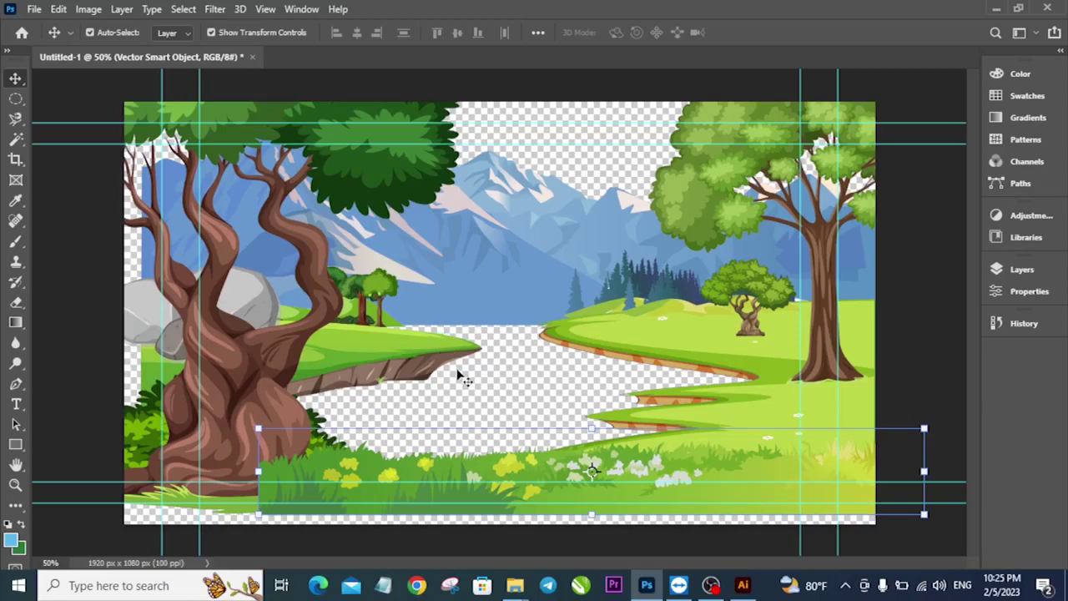
- Add a new layer beneath the mountains at the bottom of the stack and fill it with the light blue foreground color
left_click(1029, 271)
left_click(892, 433)
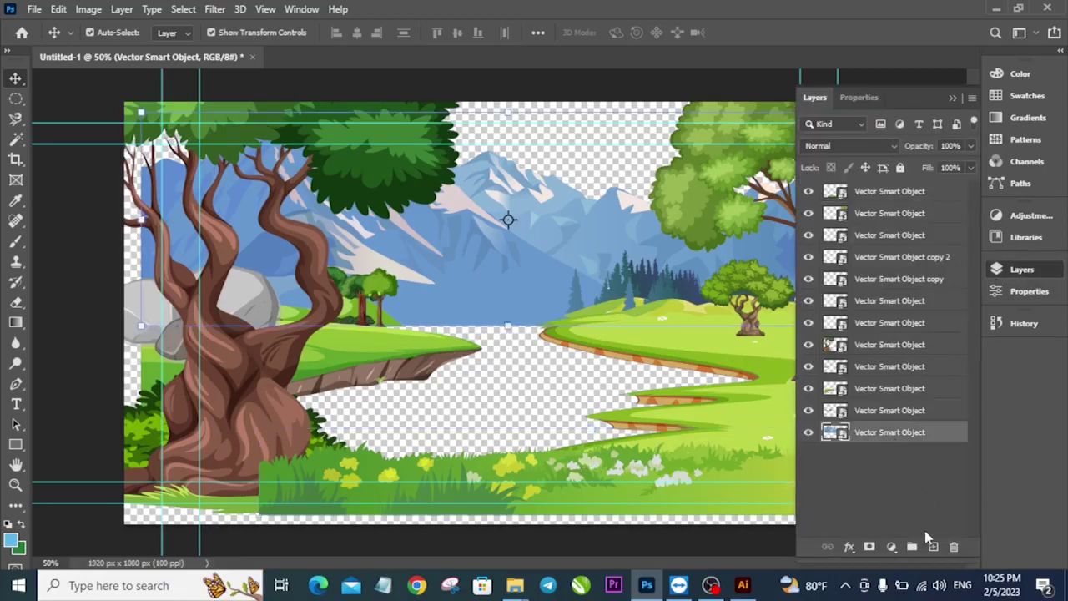
left_click(932, 544)
left_click_drag(882, 434, 884, 471)
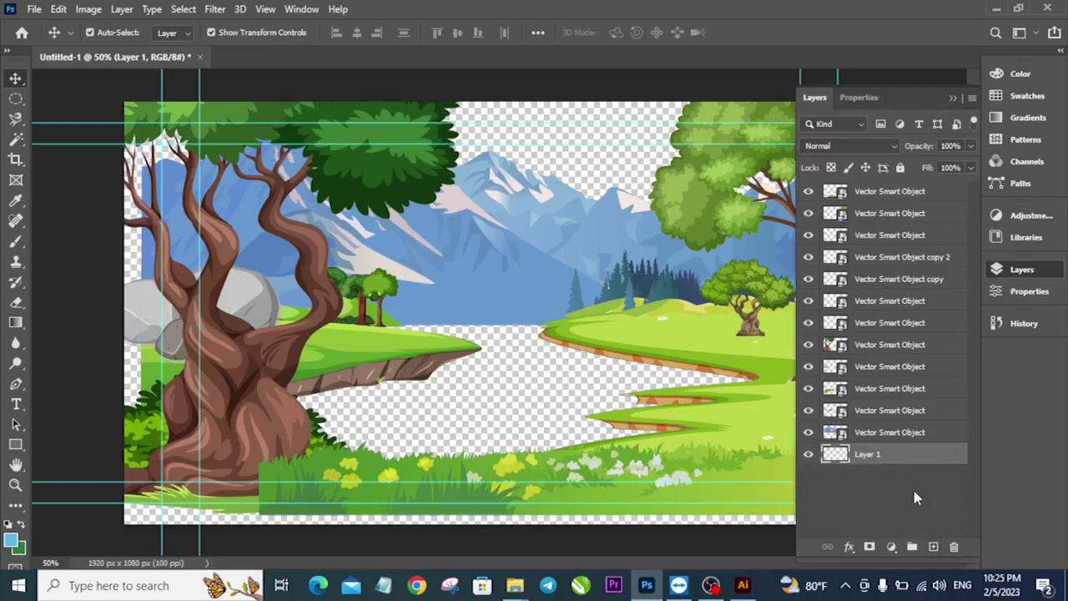
key("alt+BackSpace")
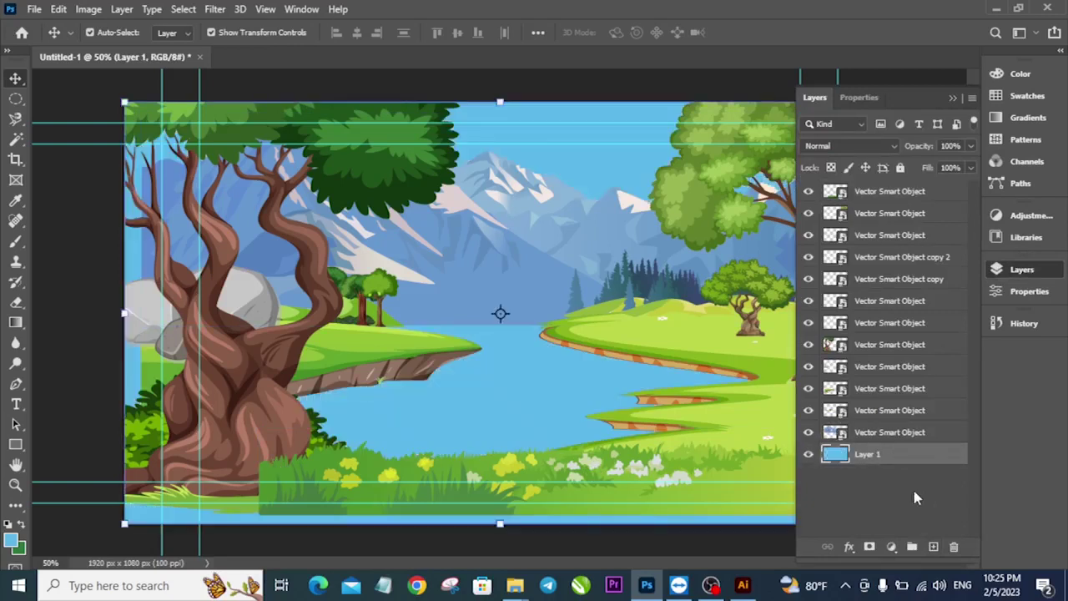
- Erase the blue fill from the sky, the left edge and the strip below the grass, keeping the water area
left_click(16, 304)
mouse_move(564, 126)
left_mouse_down()
mouse_move(352, 129)
mouse_move(185, 105)
mouse_move(92, 142)
mouse_move(125, 174)
mouse_move(114, 146)
mouse_move(363, 163)
mouse_move(551, 153)
mouse_move(477, 187)
mouse_move(534, 216)
mouse_move(610, 218)
mouse_move(706, 185)
mouse_move(554, 159)
mouse_move(668, 116)
left_mouse_up()
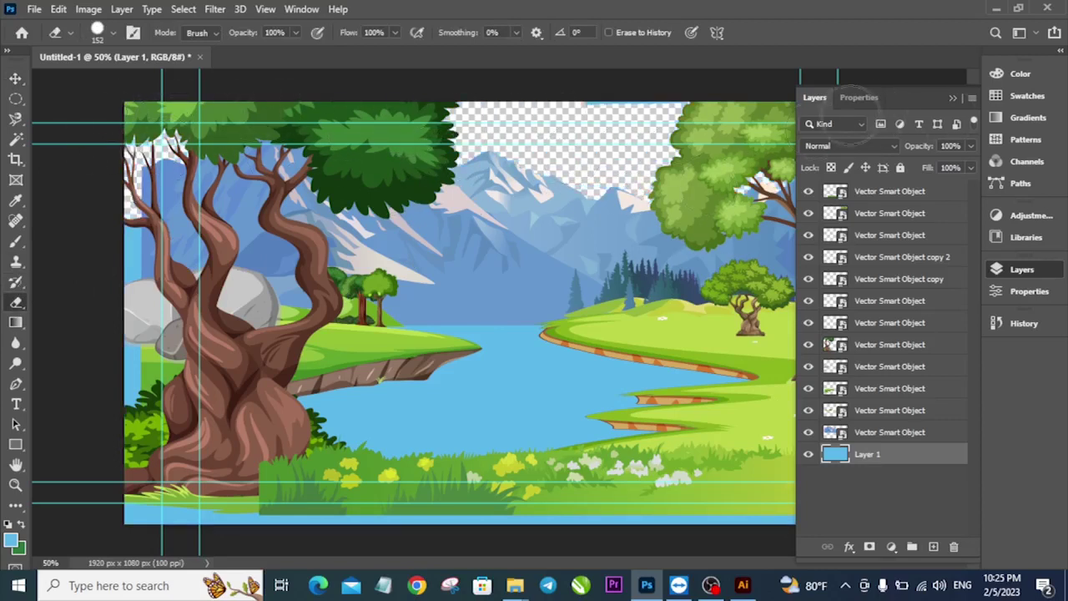
left_click(952, 97)
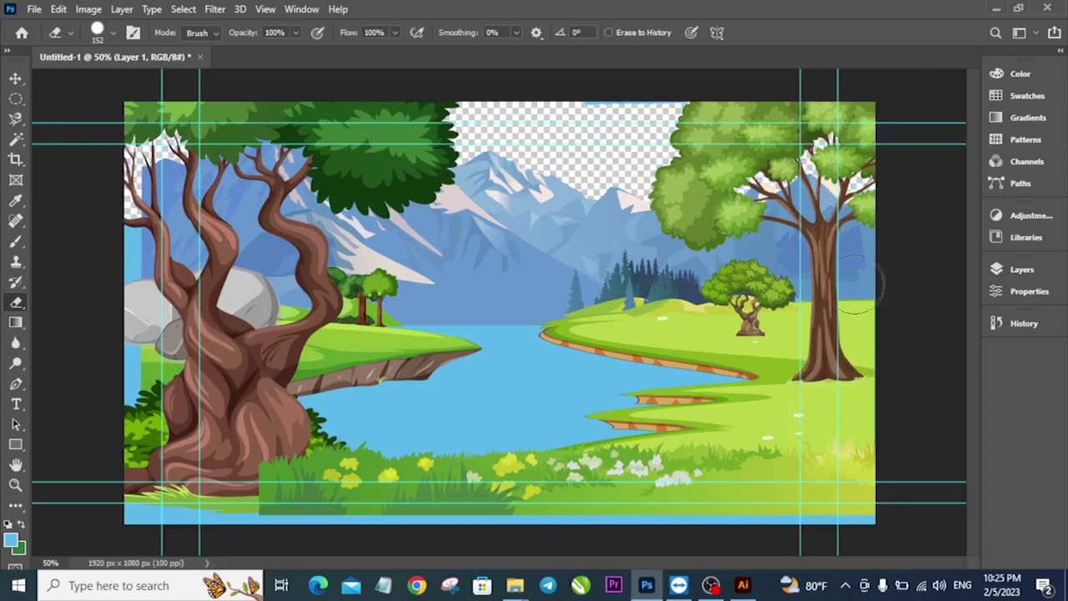
left_click_drag(789, 244, 791, 255)
mouse_move(115, 333)
left_mouse_down()
mouse_move(134, 469)
mouse_move(250, 511)
mouse_move(125, 519)
mouse_move(913, 500)
mouse_move(847, 509)
mouse_move(863, 531)
left_mouse_up()
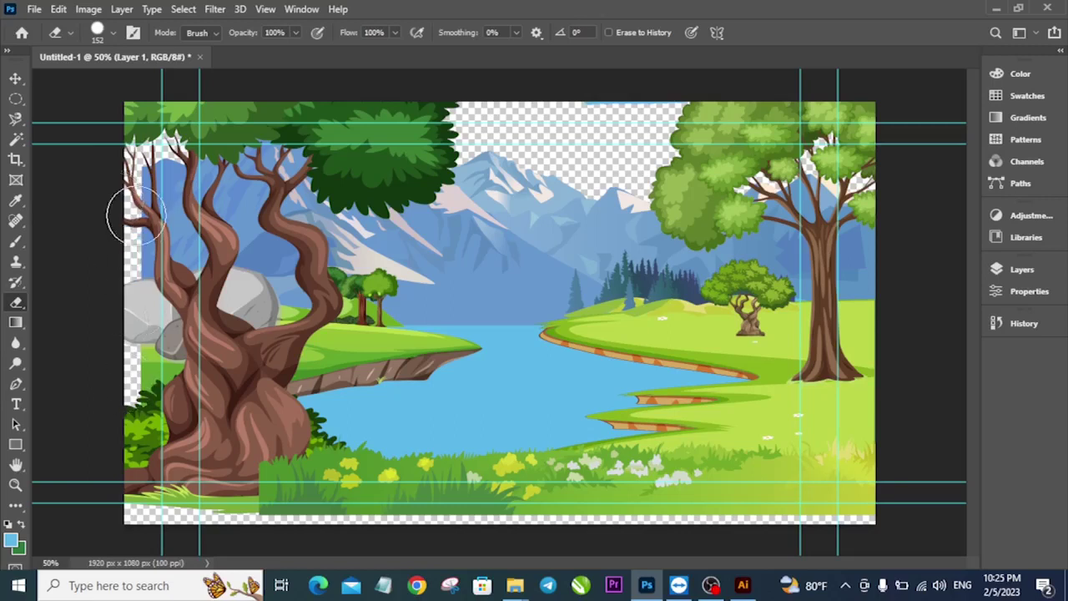
left_click(16, 77)
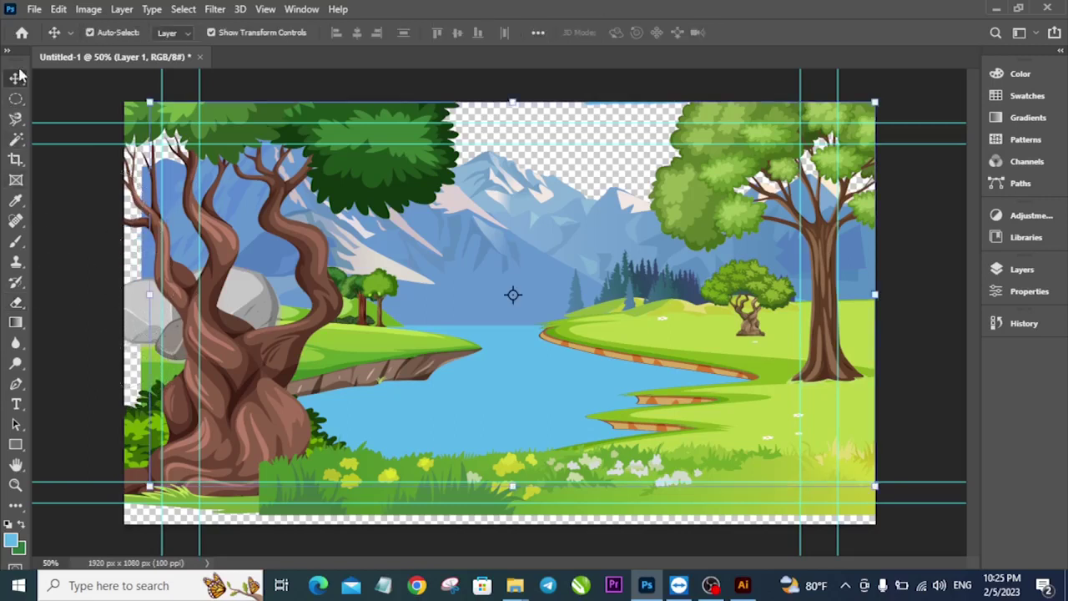
left_click(908, 344)
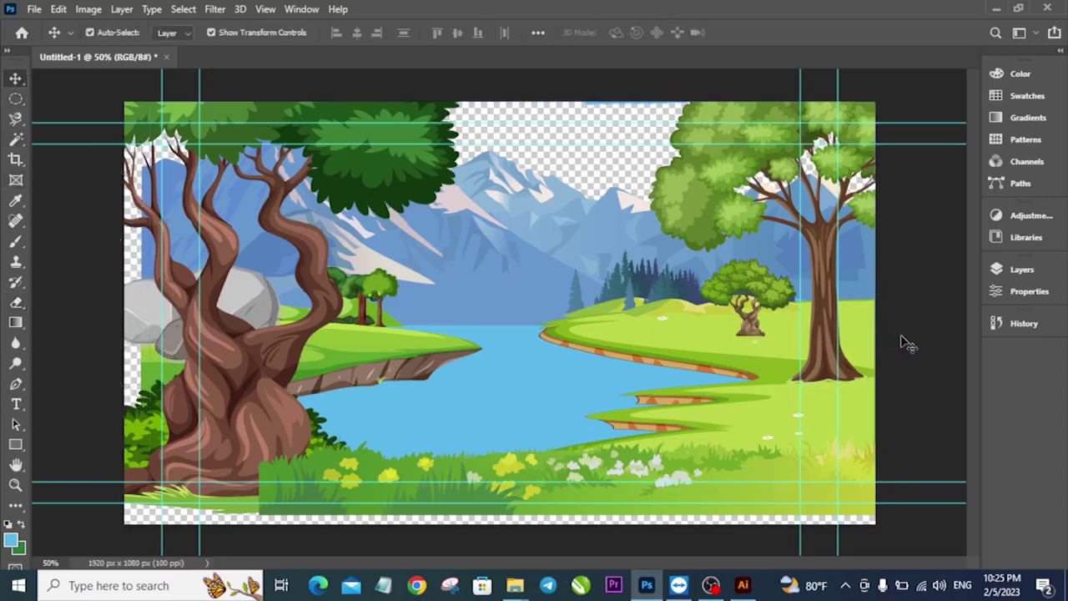
left_click(693, 434)
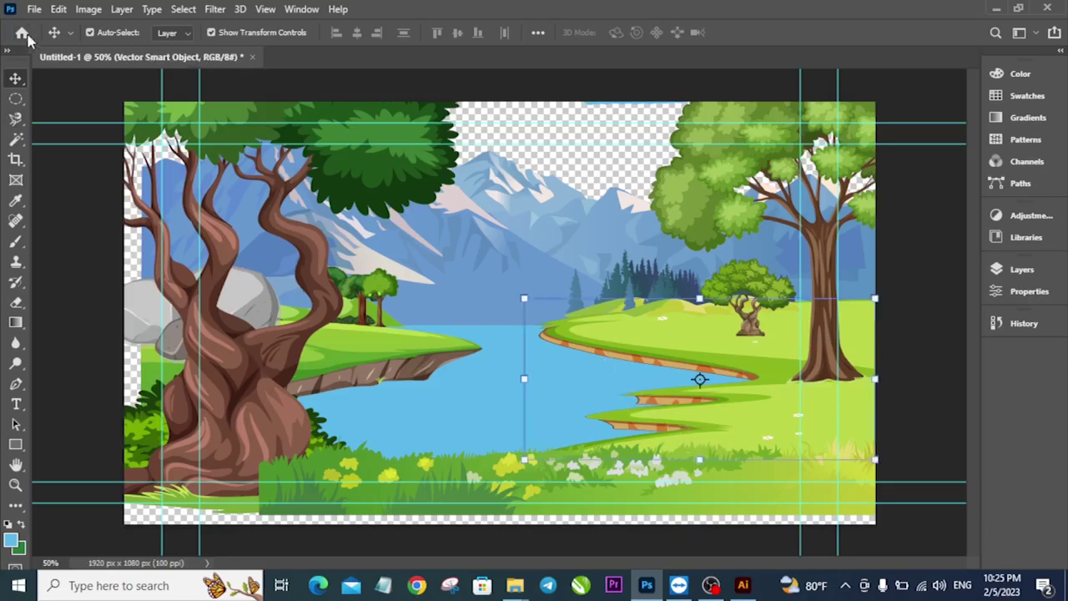
left_click(1024, 269)
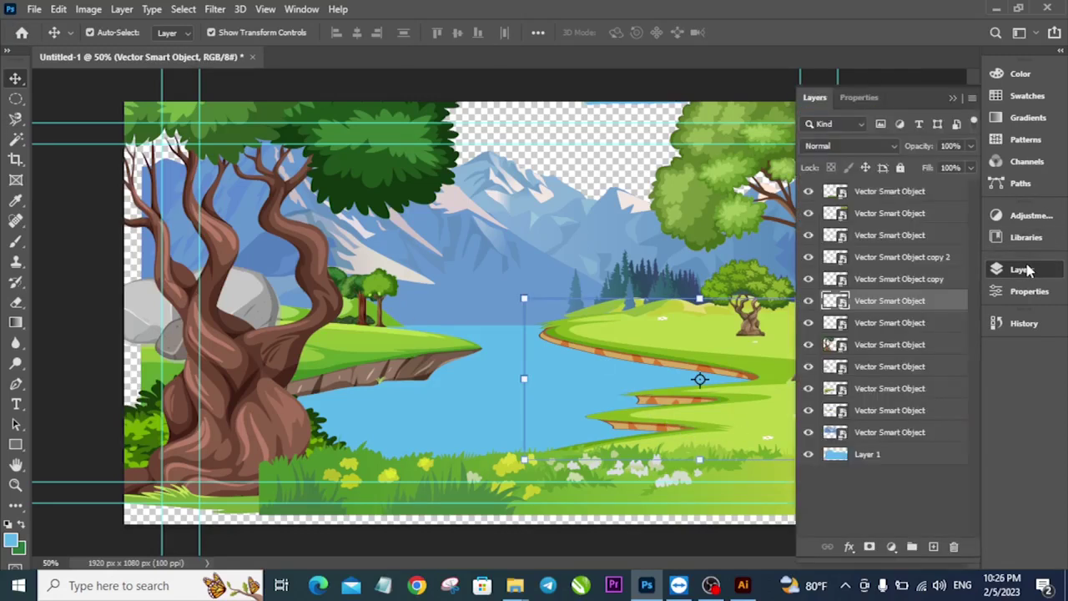
left_click(66, 344)
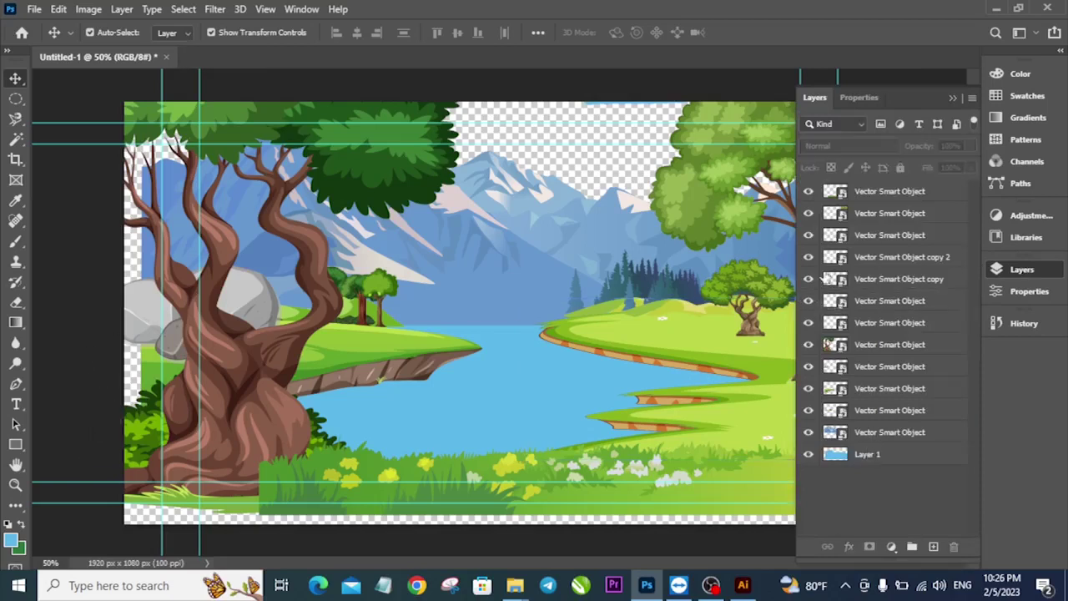
- Save the landscape as a layered PSD named "waterfall scene 1" in the Animation scene folder with Maximize Compatibility enabled
left_click(38, 13)
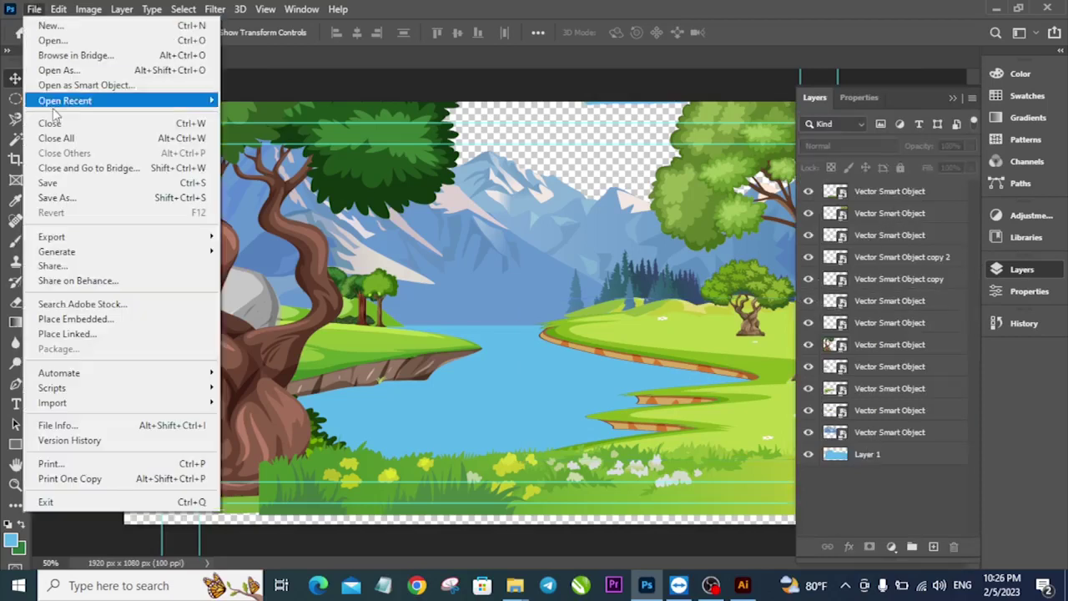
left_click(67, 197)
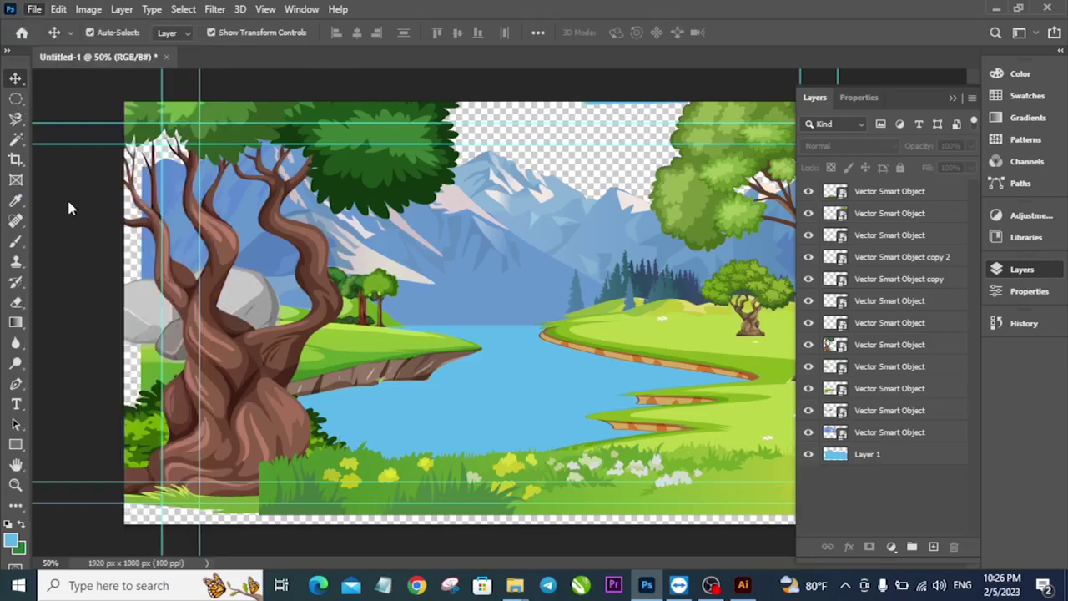
left_click(269, 164)
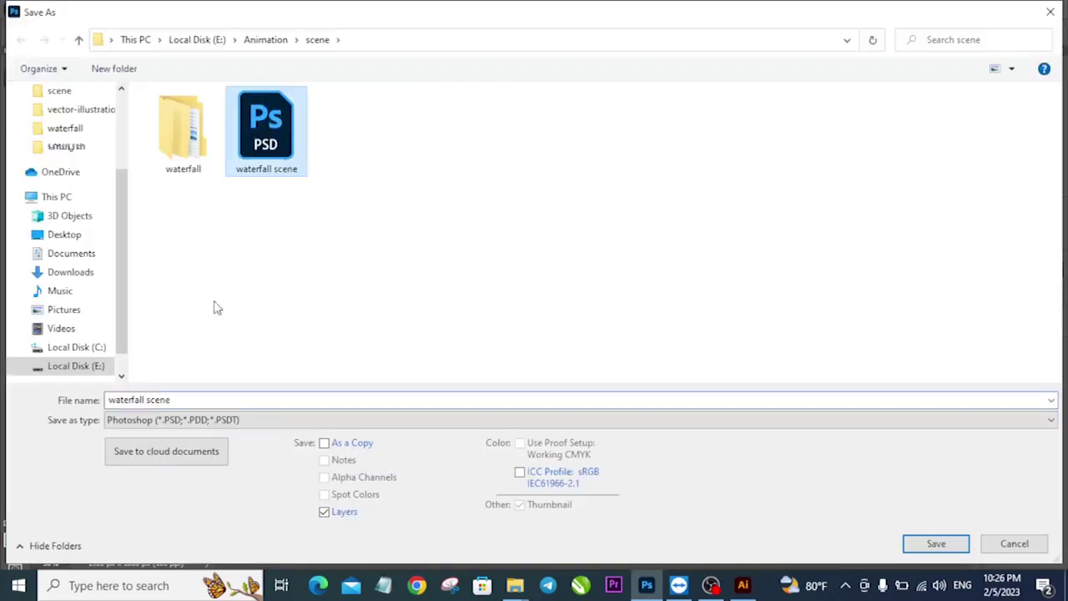
left_click(204, 403)
left_click(232, 401)
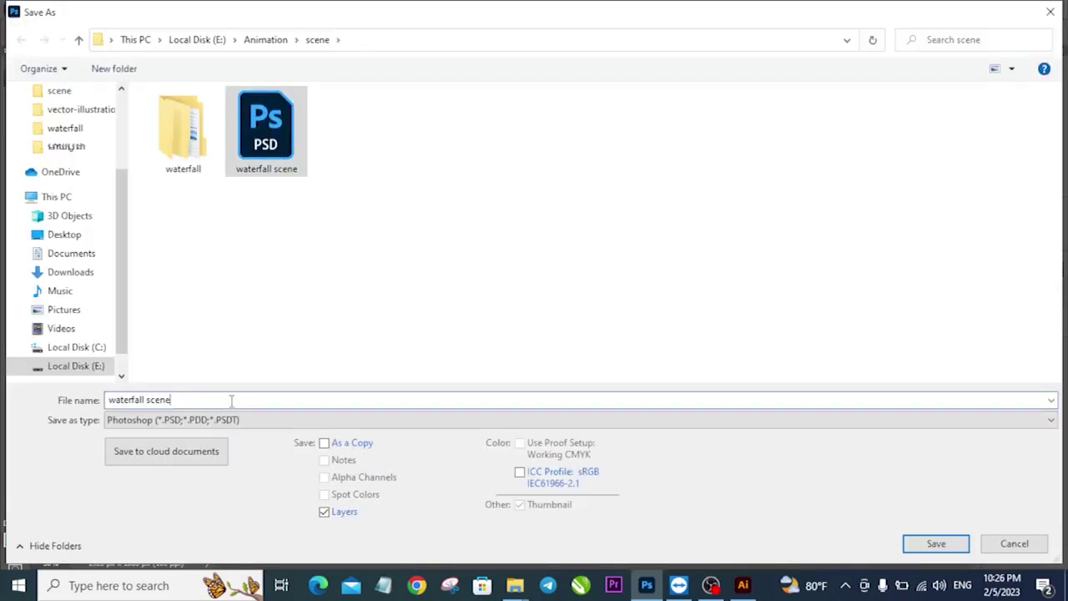
type("1")
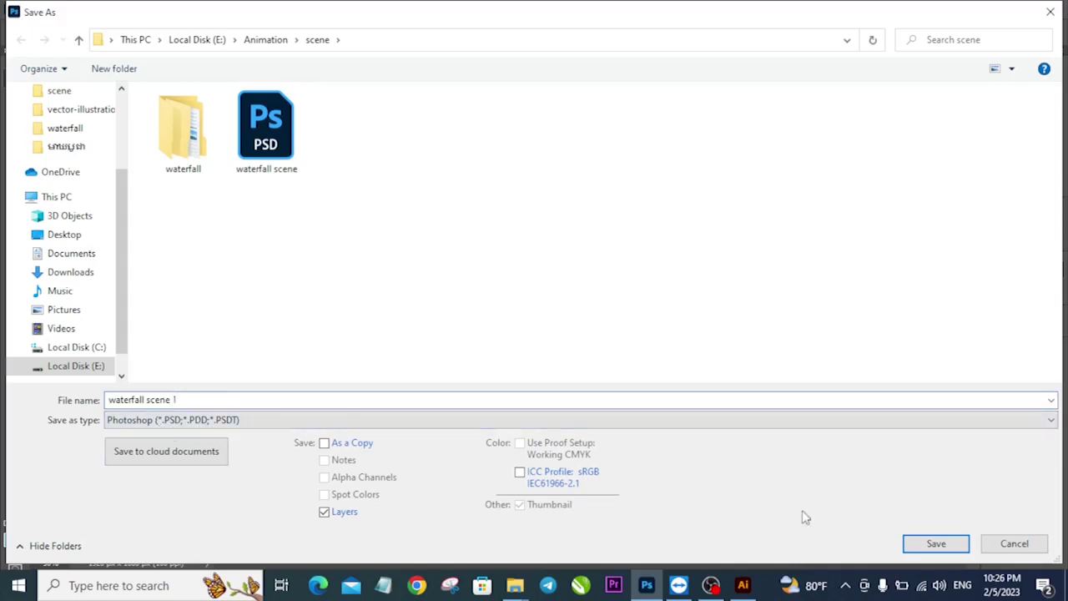
left_click(916, 543)
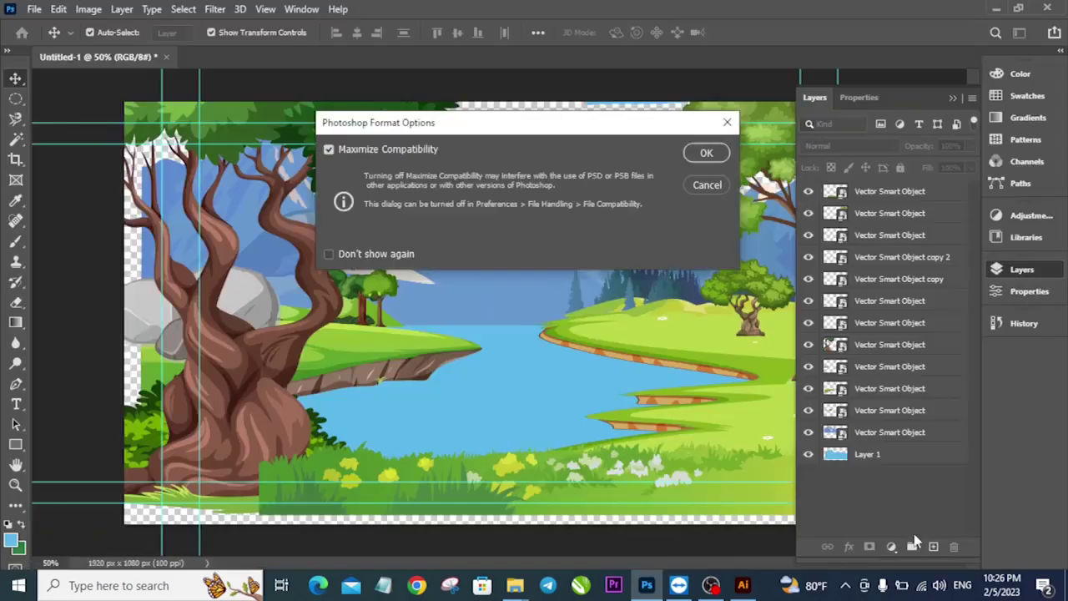
left_click(708, 153)
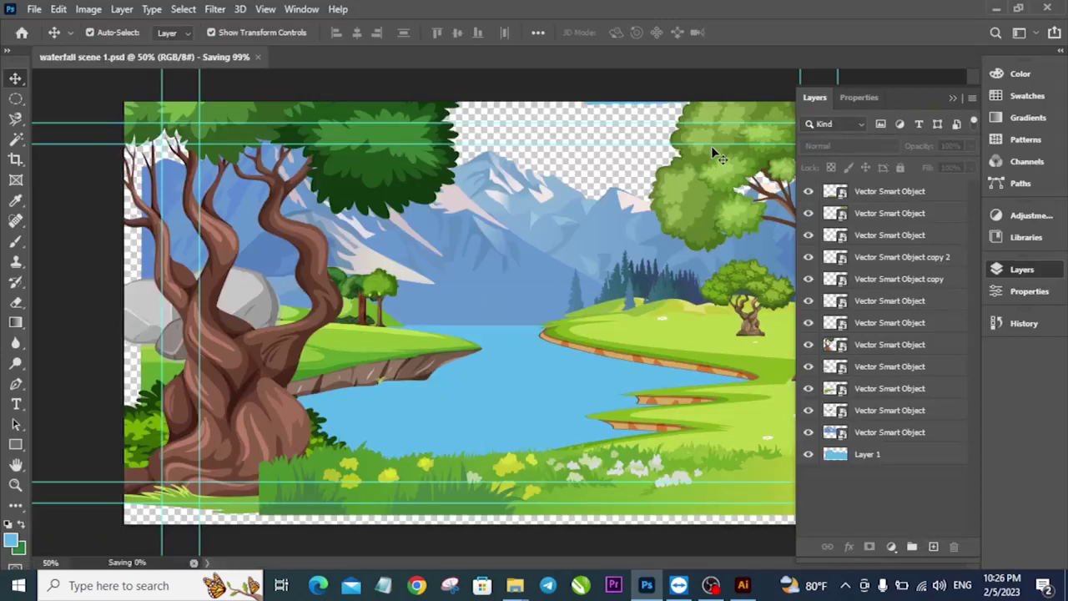
- Minimize the open windows, launch Cartoon Animator 4 from the desktop and decline its registration offer
left_click(997, 10)
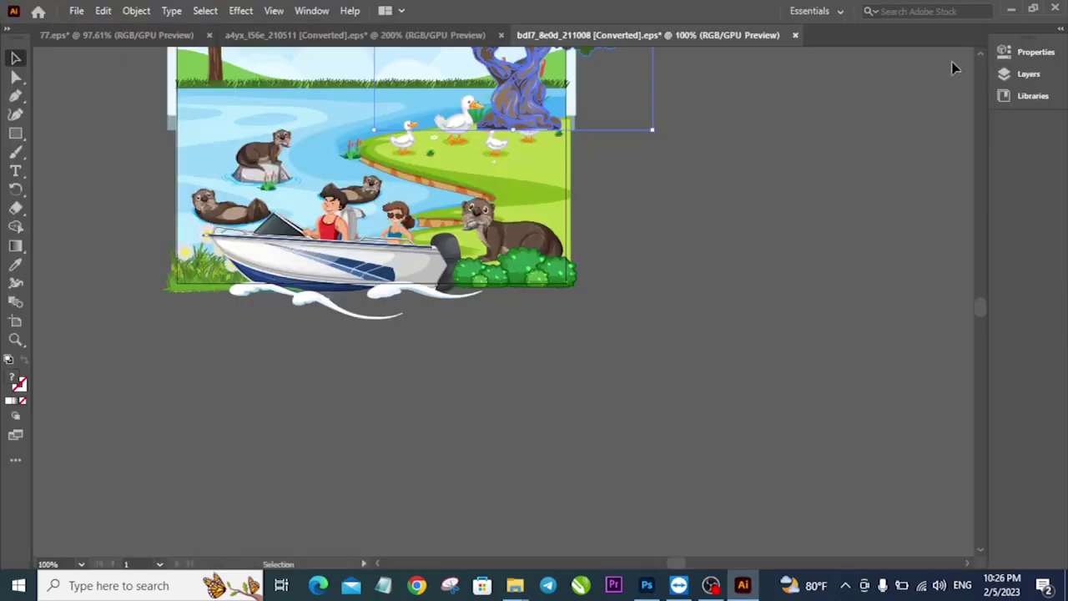
left_click(1011, 9)
left_click(1049, 8)
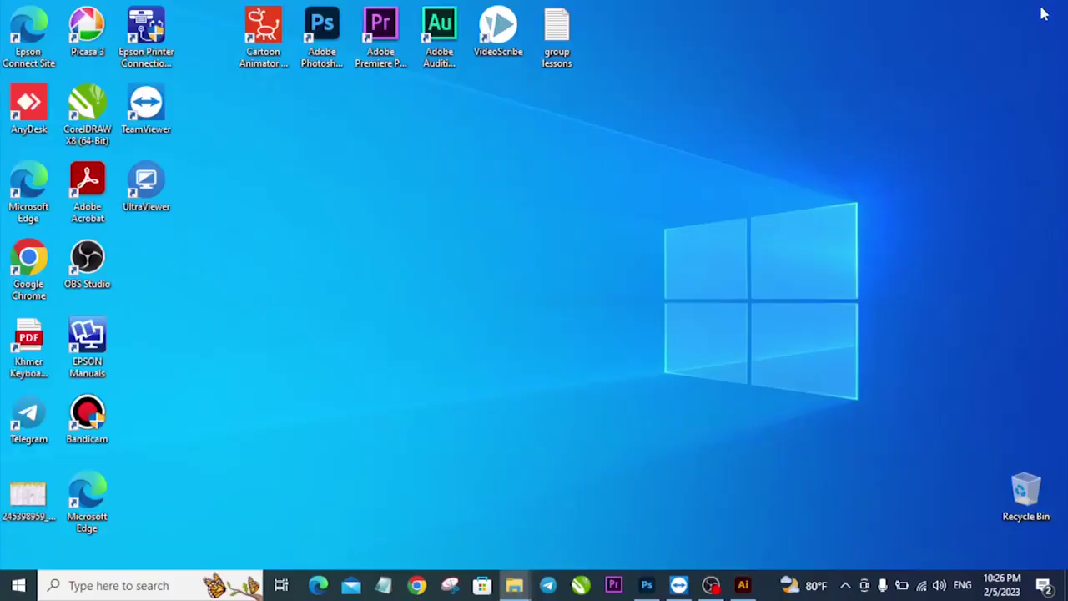
left_click(260, 55)
double_click(259, 55)
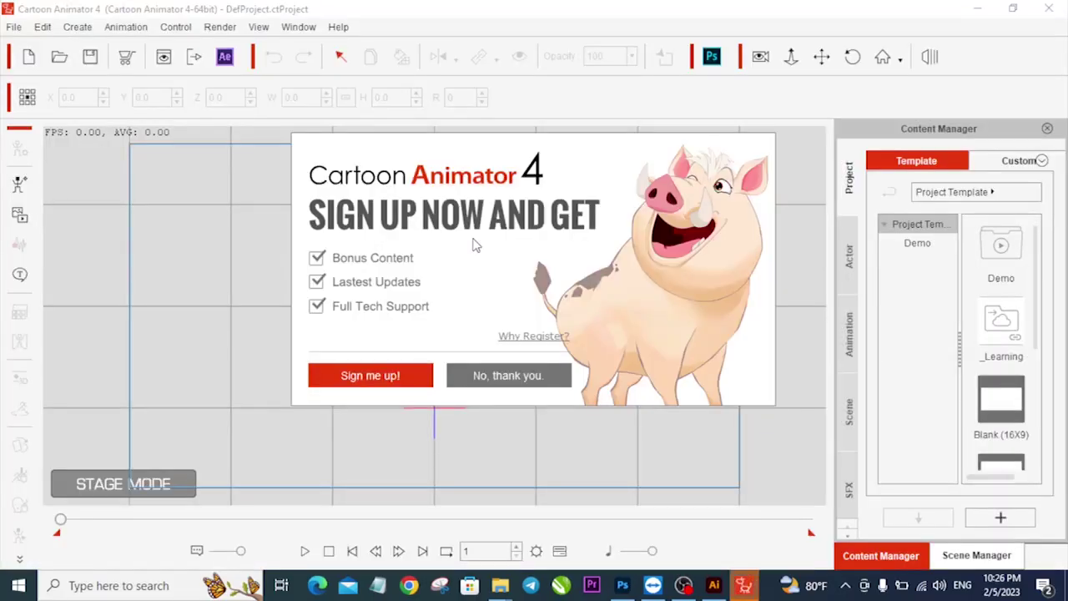
left_click(505, 376)
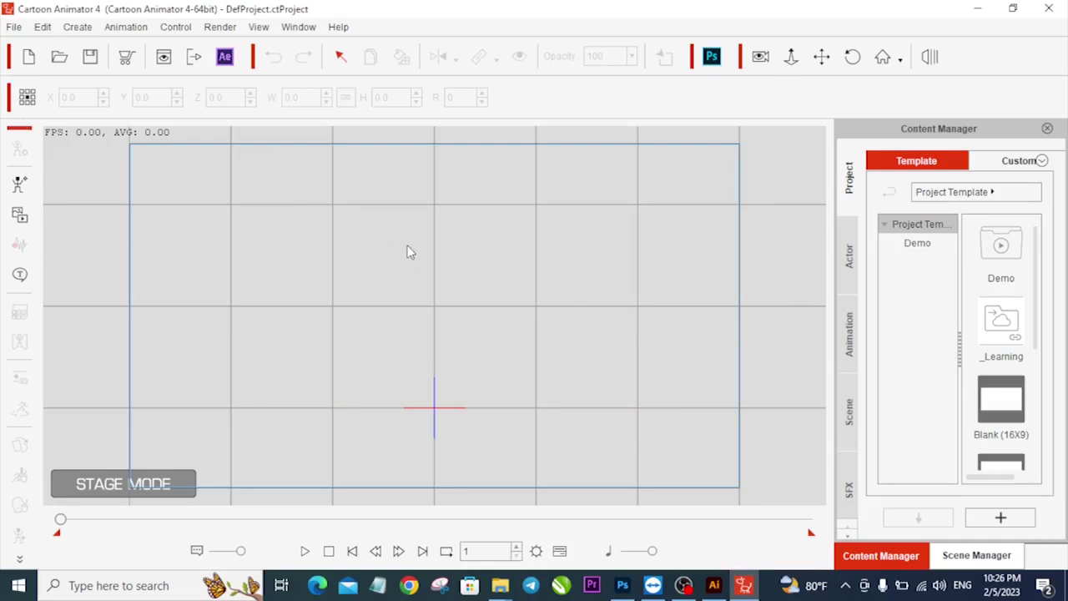
- Import the PSD file "waterfall scene 1" as a scene
left_click(21, 218)
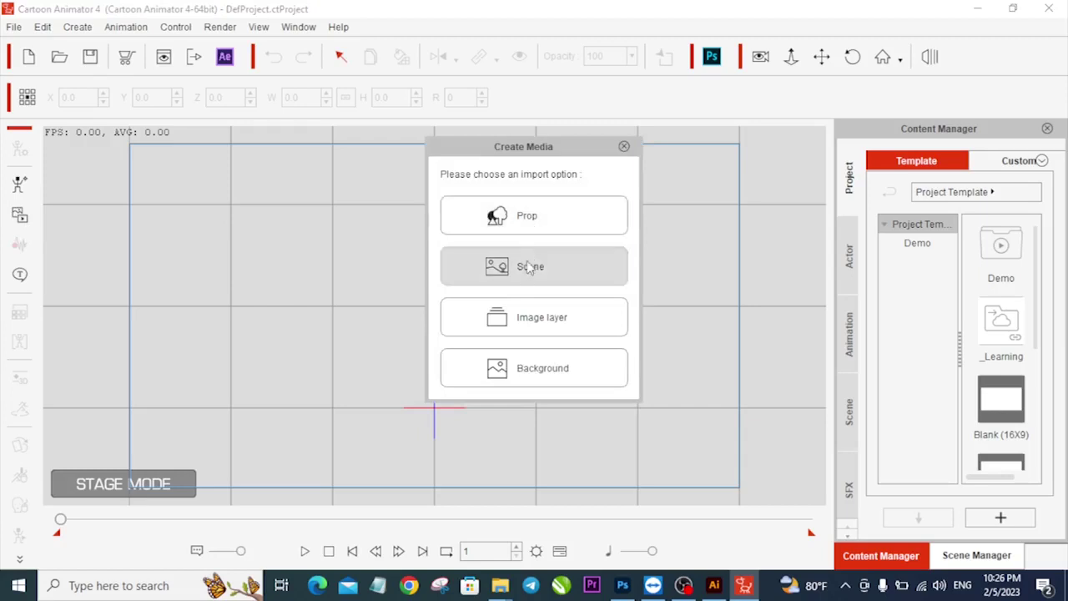
left_click(552, 268)
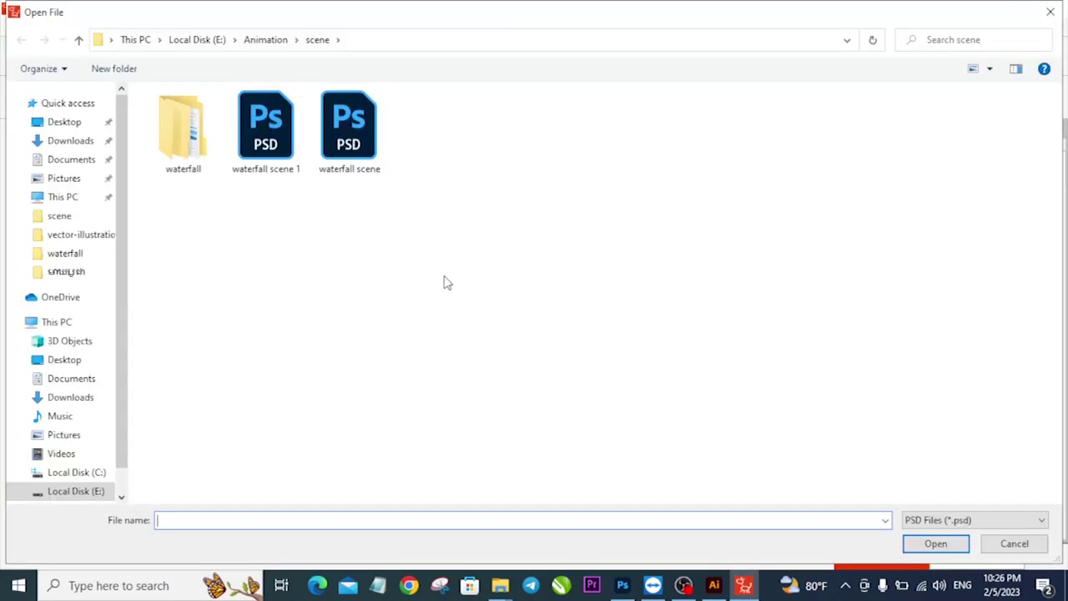
left_click(293, 177)
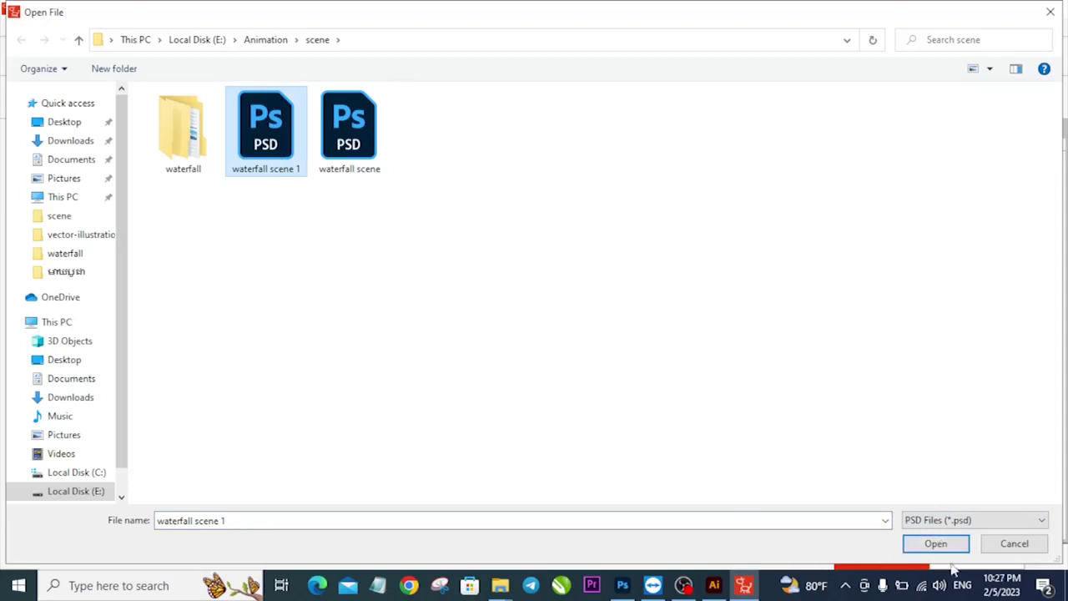
double_click(268, 134)
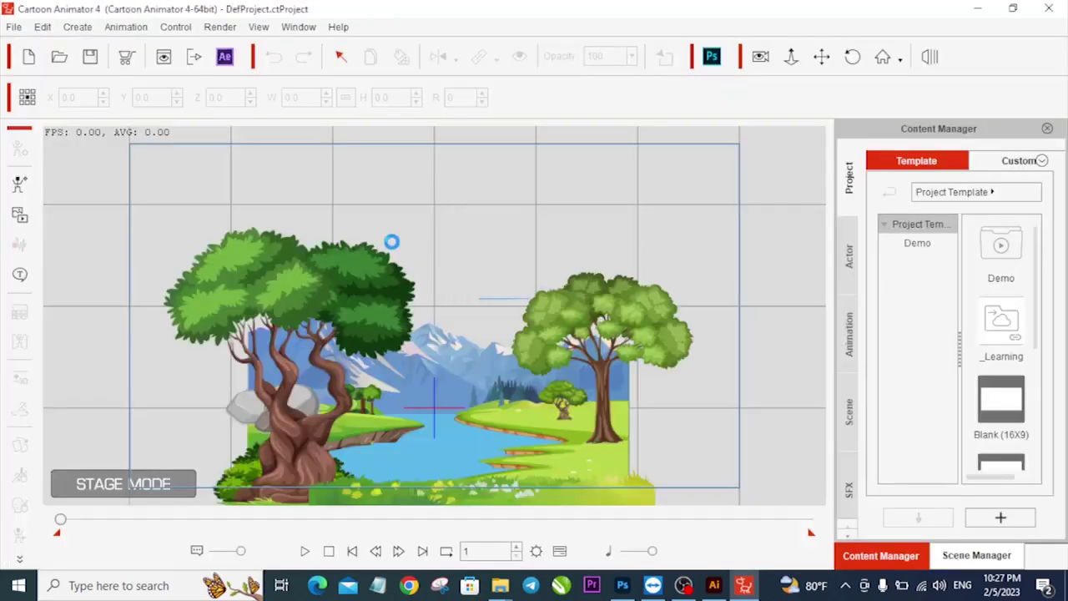
- Nudge the large twisted tree slightly left and bring it in front of the flowering grass, at X -143.9, Y 36.1, Z 9.0
left_click(539, 418)
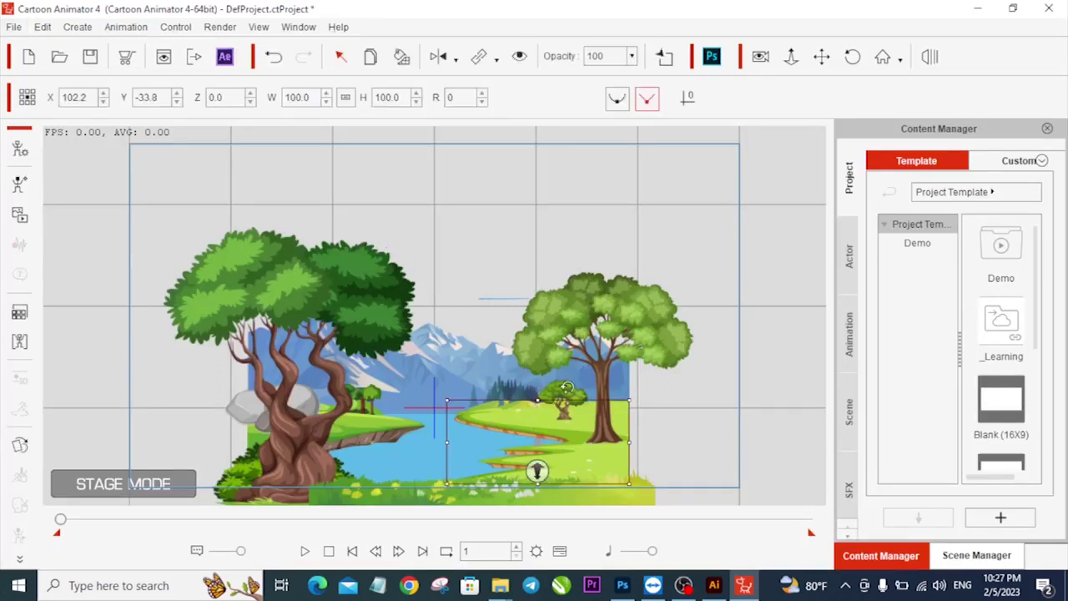
left_click(642, 386)
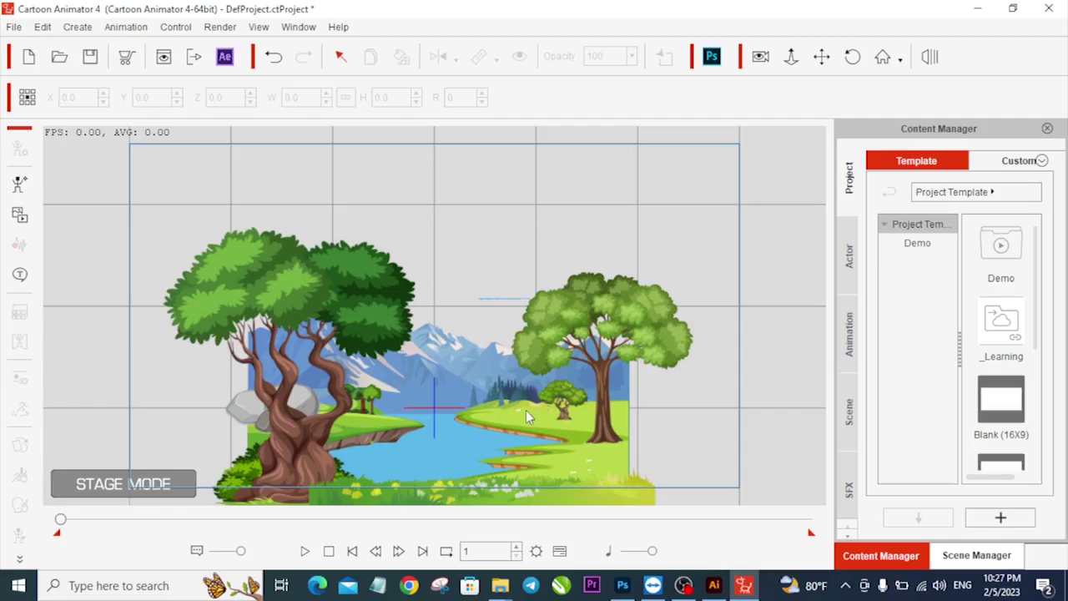
left_click_drag(521, 403, 531, 326)
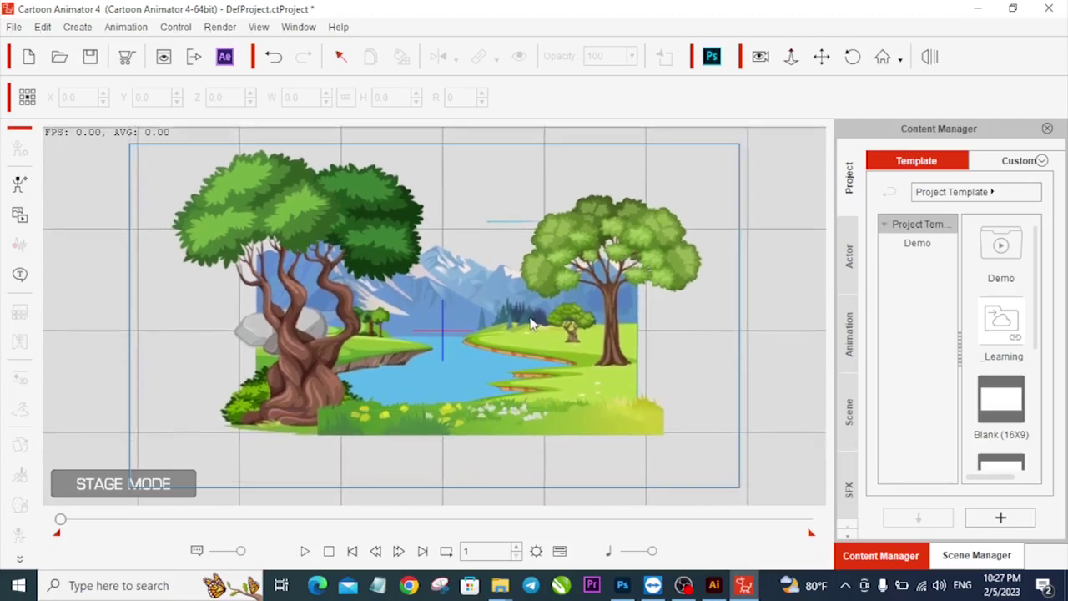
left_click_drag(535, 376, 542, 306)
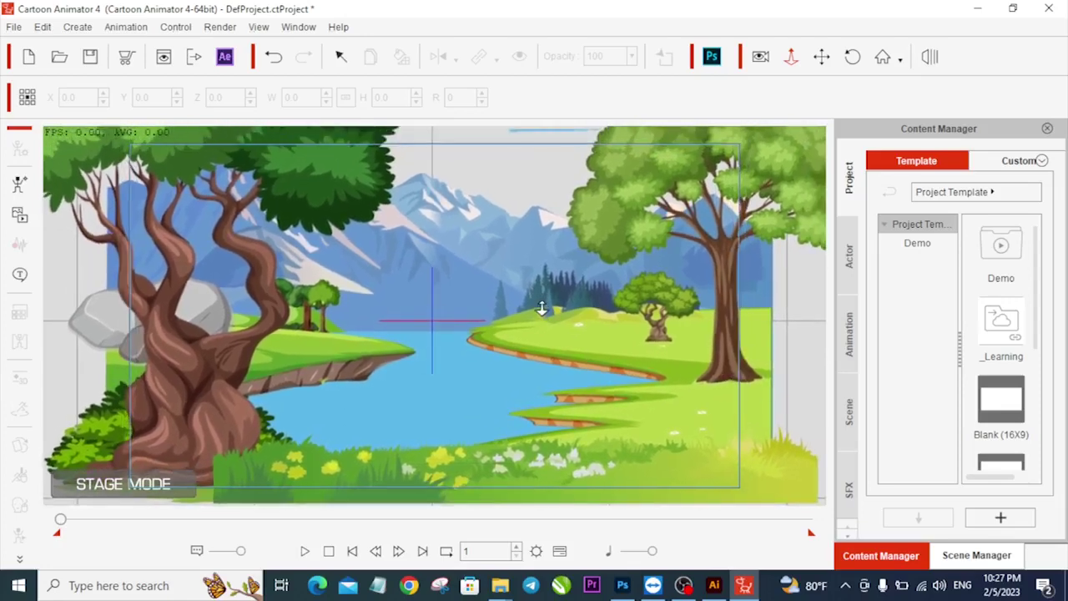
left_click(341, 56)
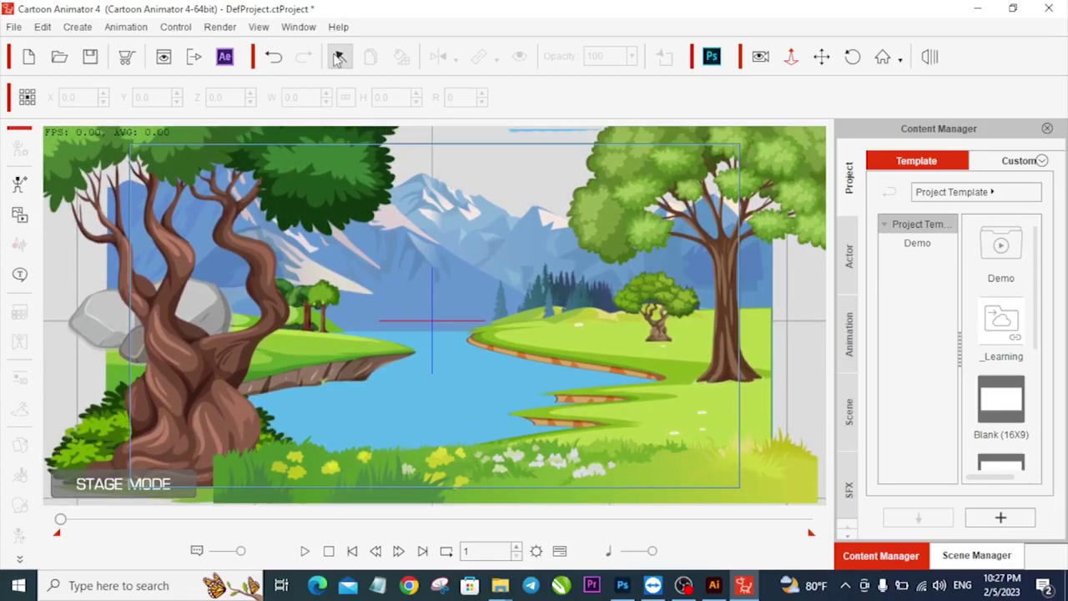
left_click(175, 417)
left_click_drag(179, 490, 177, 493)
left_click_drag(219, 447, 215, 449)
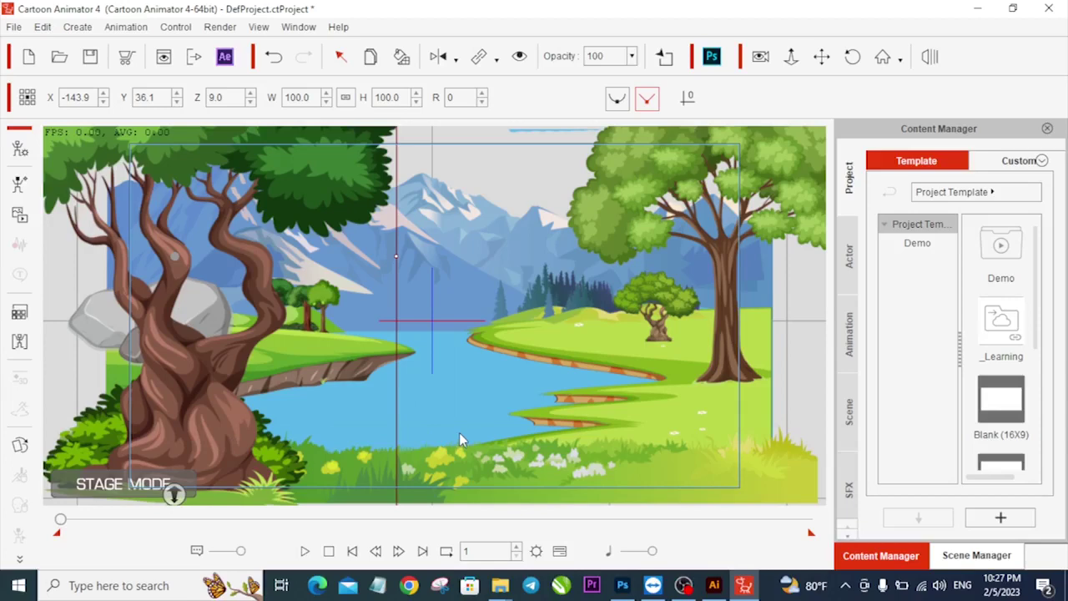